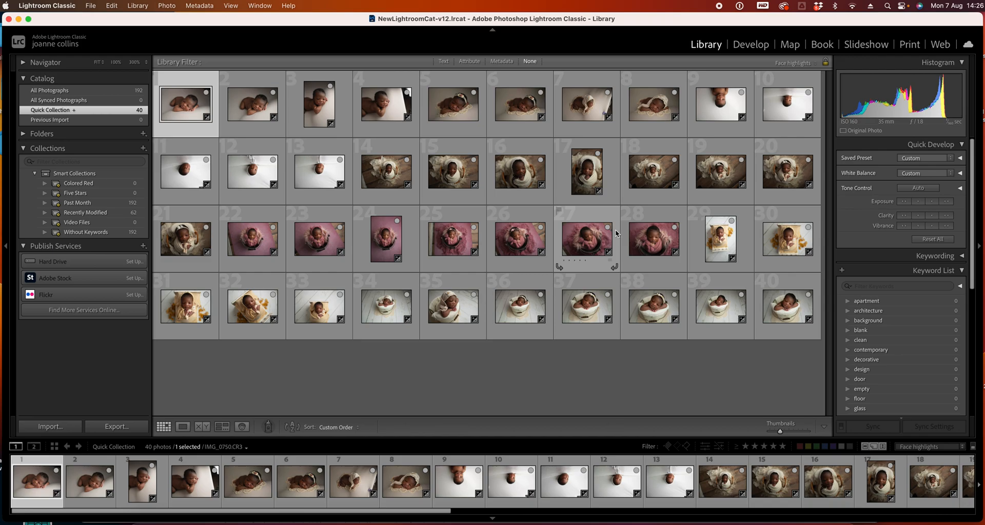
# Select photos 9 through 13 in the grid and flip them vertically
pyautogui.click(721, 103)
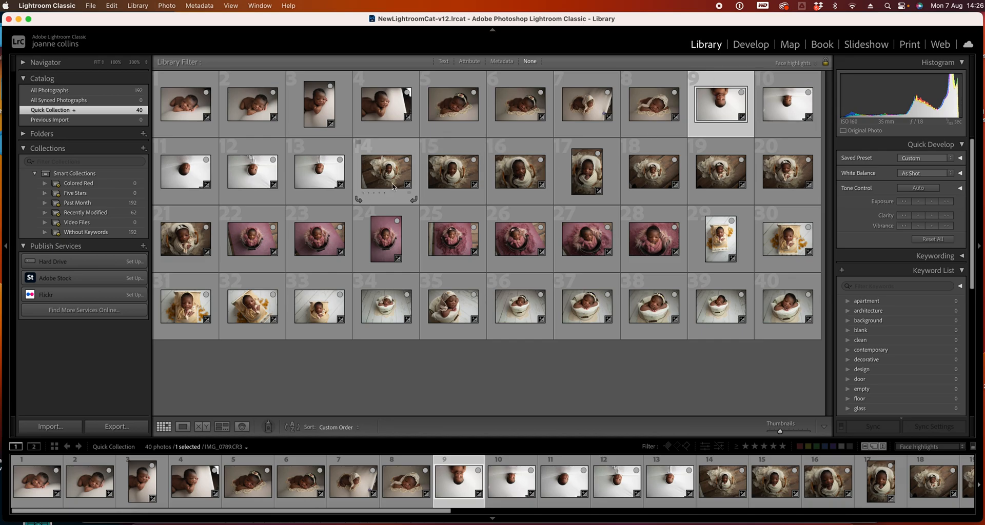
pyautogui.keyDown('shift'); pyautogui.click(319, 143); pyautogui.keyUp('shift')
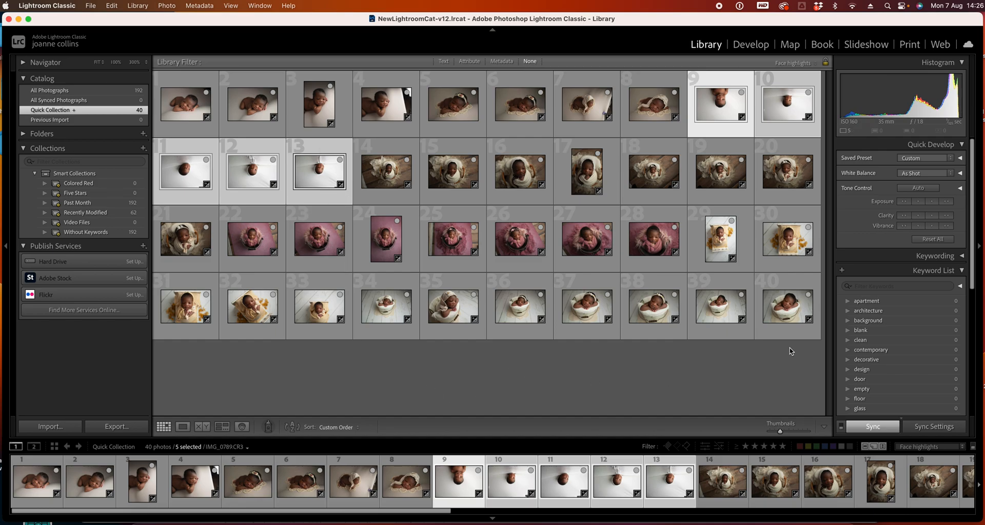
pyautogui.click(163, 6)
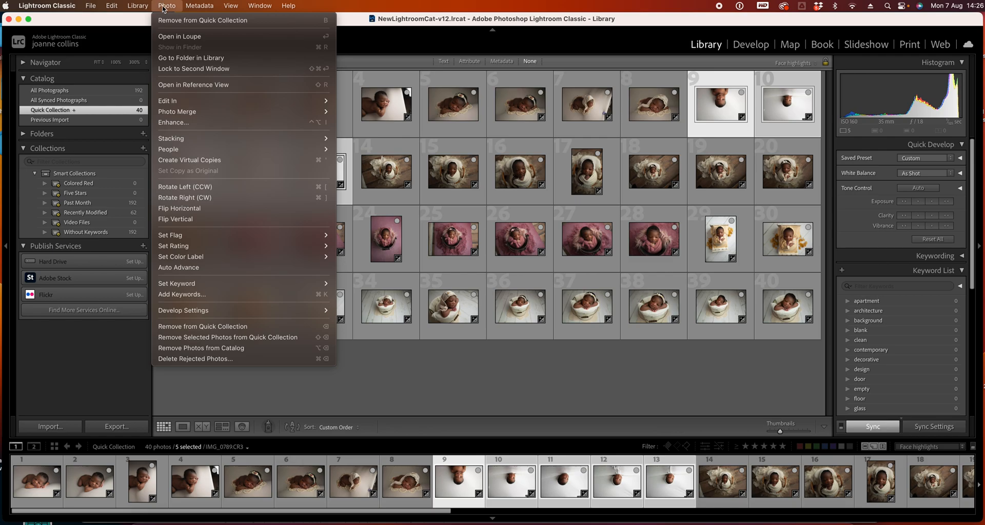
pyautogui.click(176, 219)
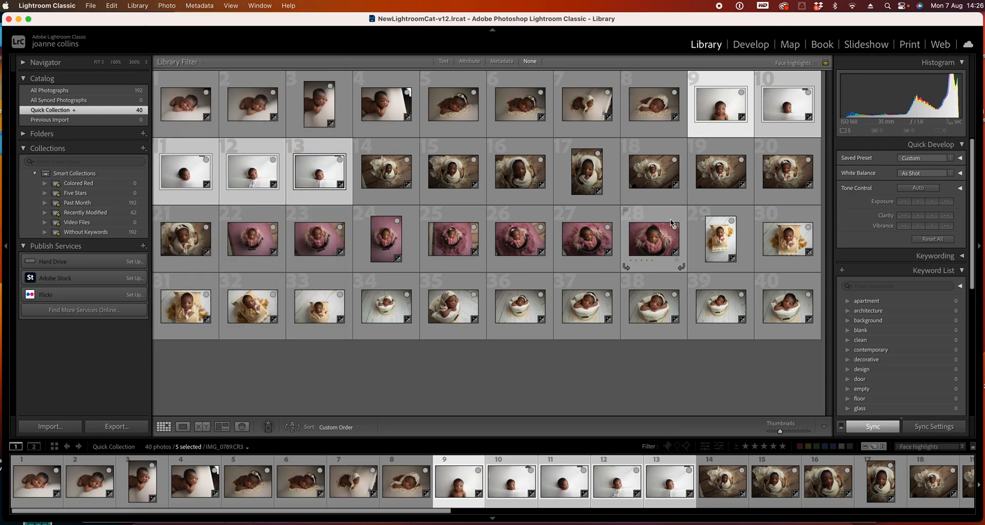
# Open the first photo in Develop and set its Shadows to +20
pyautogui.click(182, 86)
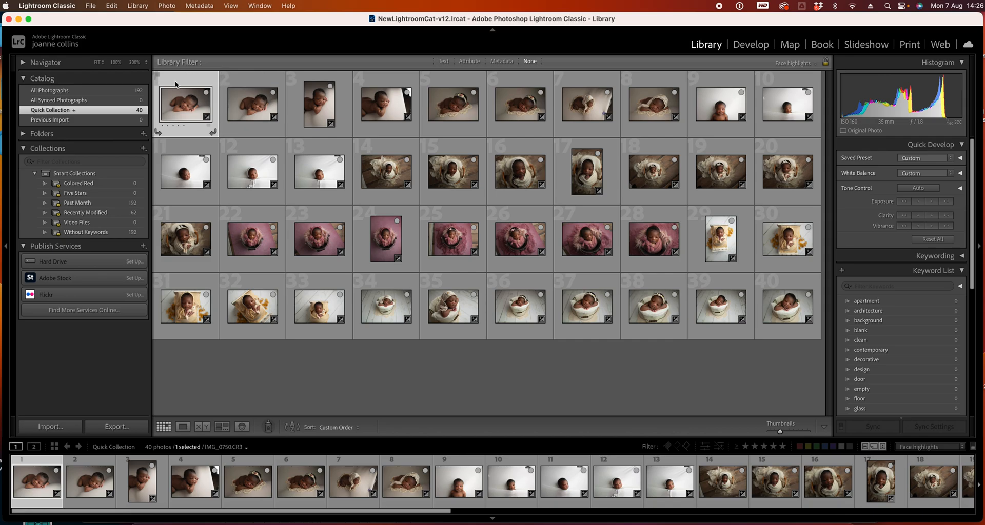
pyautogui.click(750, 44)
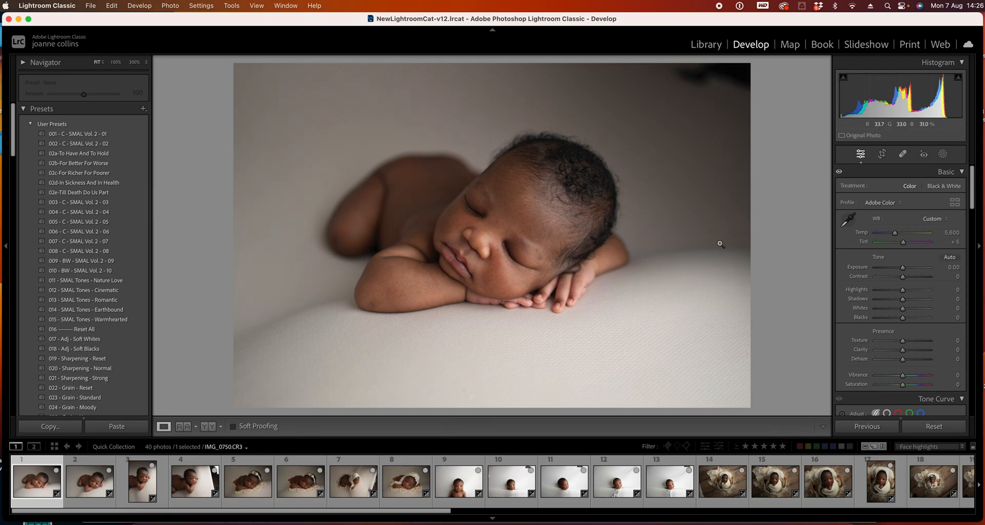
pyautogui.moveTo(902, 299); pyautogui.dragTo(907, 299)
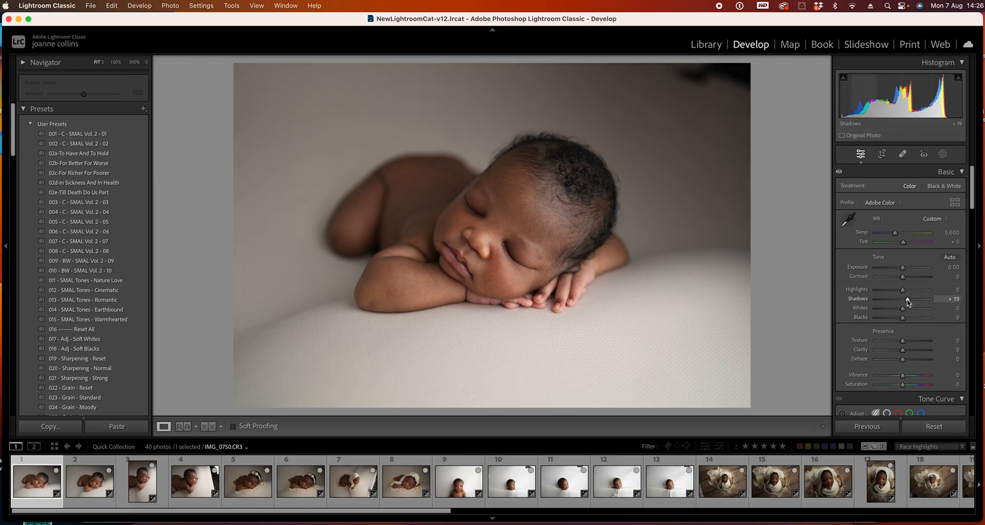
pyautogui.click(958, 299)
pyautogui.write('20')
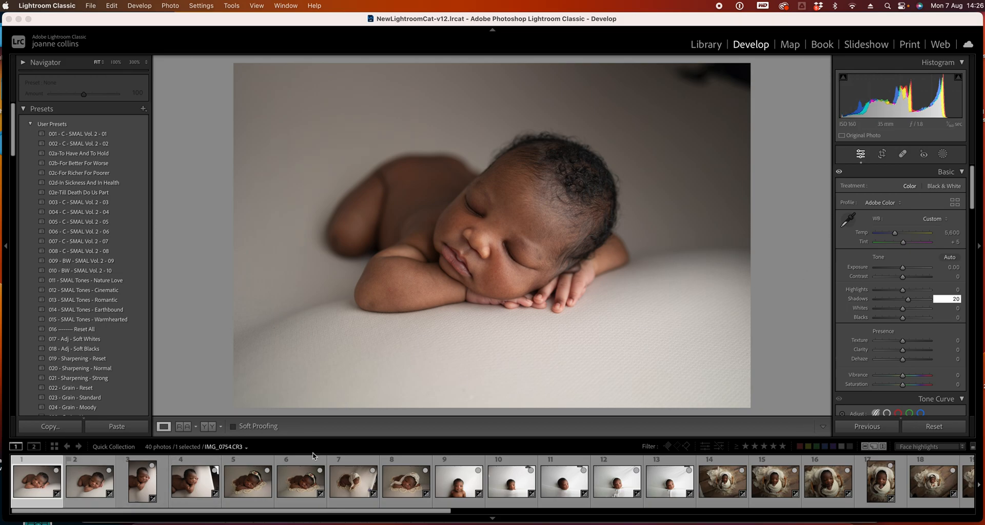
# Switch to the second photo and raise its Shadows to about +16
pyautogui.click(91, 480)
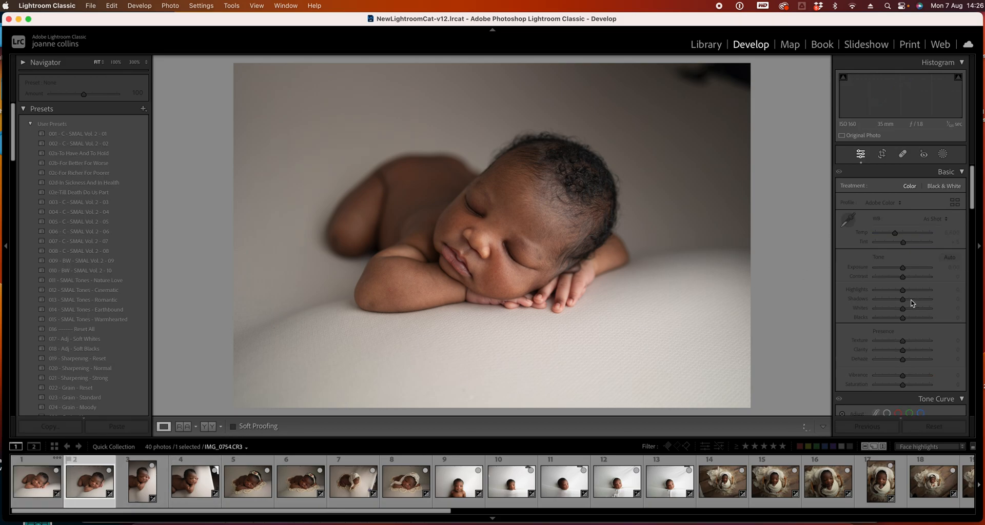
pyautogui.moveTo(902, 299); pyautogui.dragTo(908, 302)
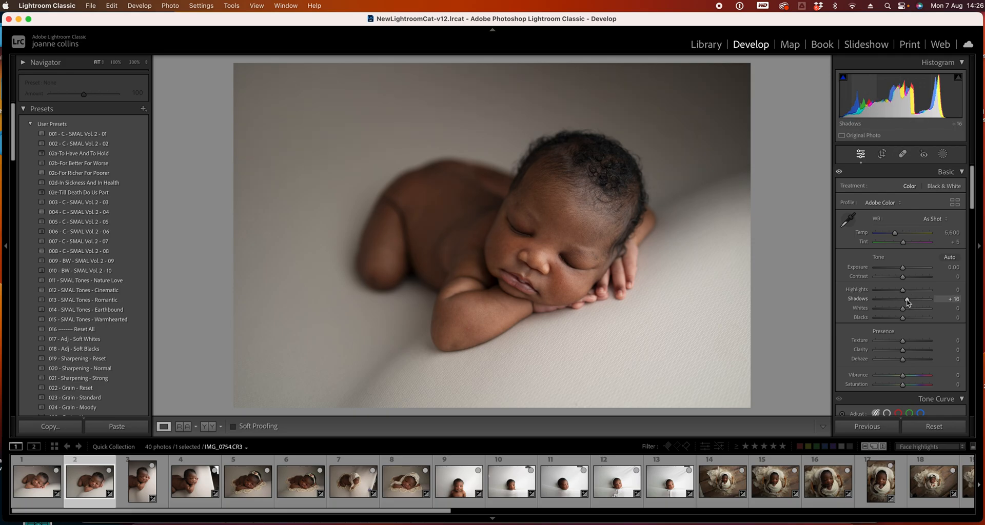
pyautogui.click(139, 482)
pyautogui.doubleClick(907, 300)
pyautogui.press('super+z')
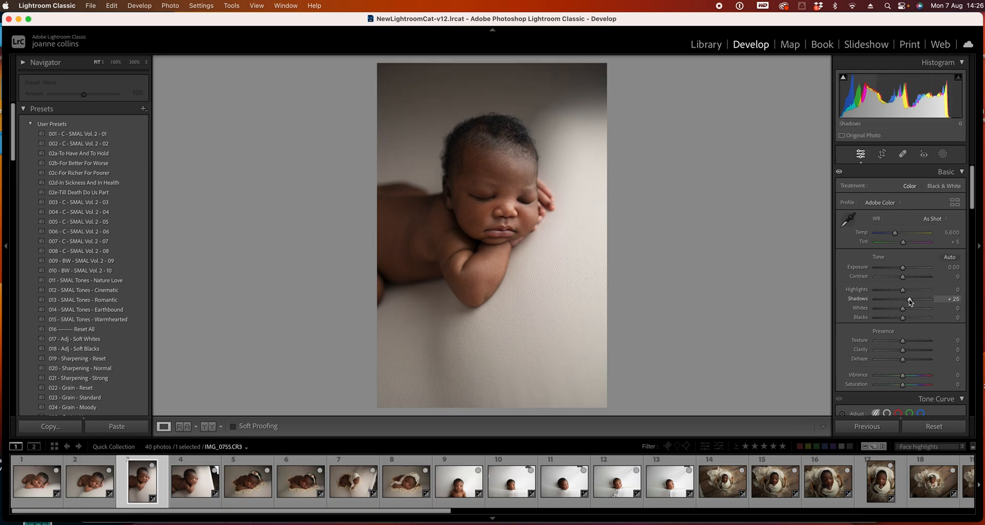
# On photo 5, set the white balance Temp to 5,500, Exposure to +0.60 and Highlights to −100
pyautogui.click(200, 479)
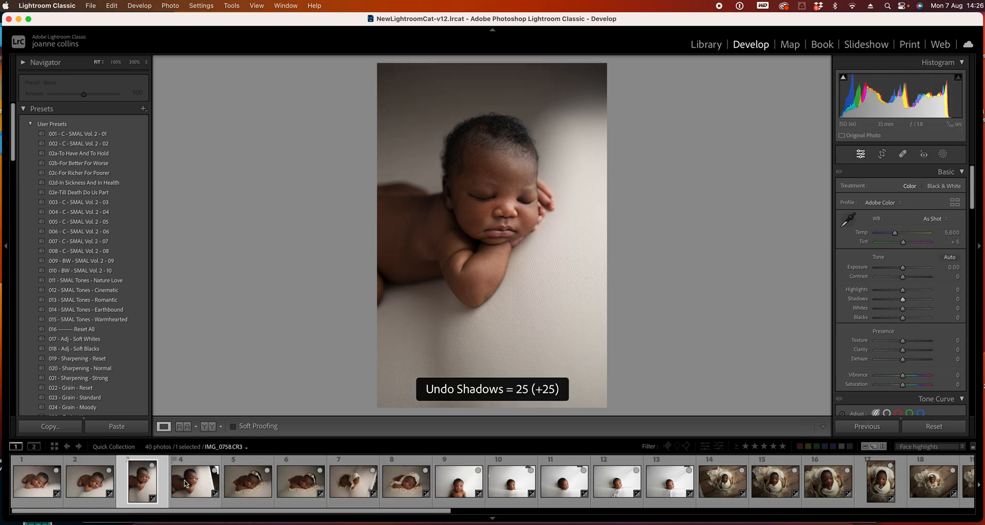
pyautogui.press('Right')
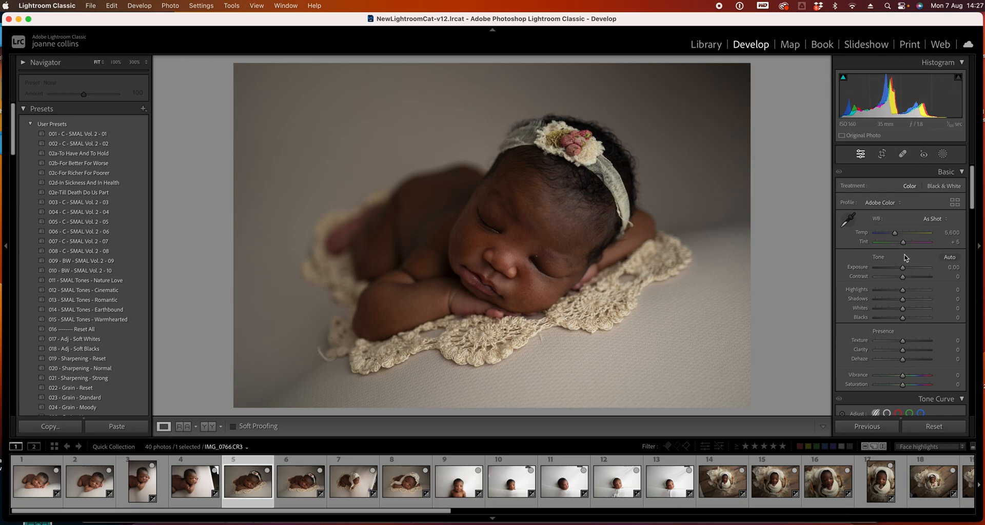
pyautogui.click(952, 232)
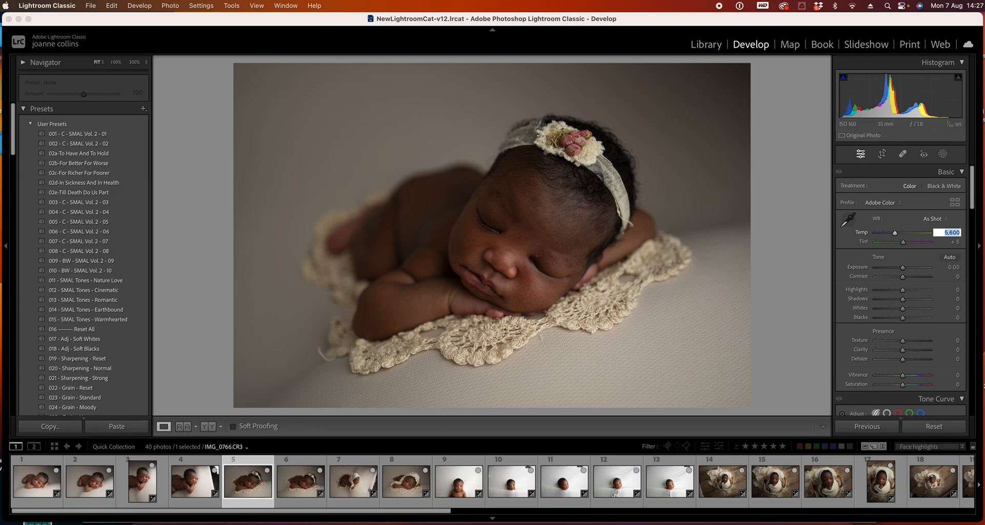
pyautogui.write('55')
pyautogui.press('Return')
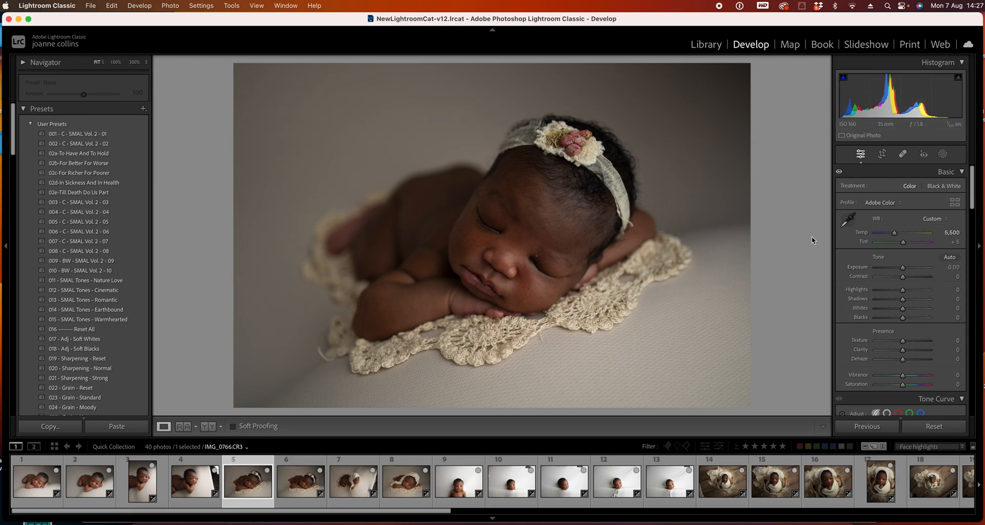
pyautogui.moveTo(902, 267); pyautogui.dragTo(841, 289)
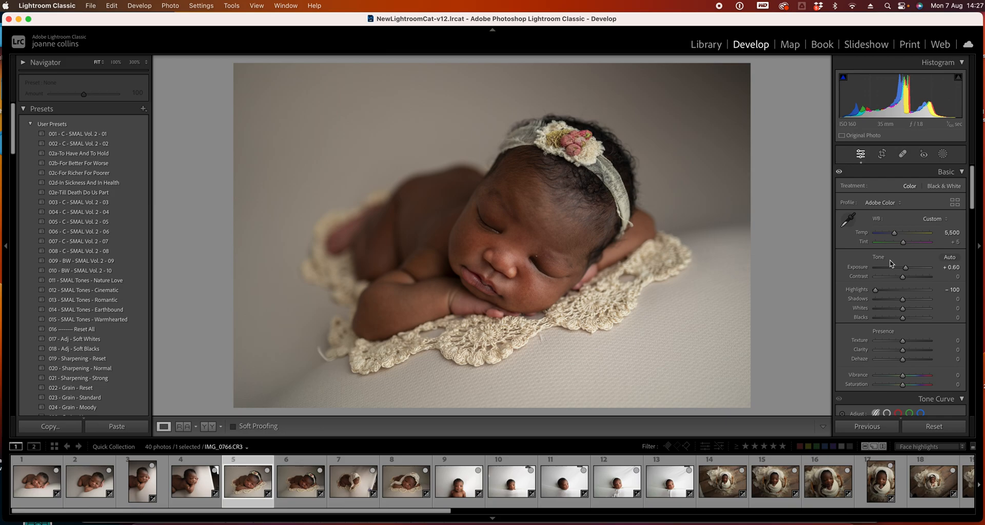
# Compare the neighbouring photos in the filmstrip and return to photo 5
pyautogui.click(194, 481)
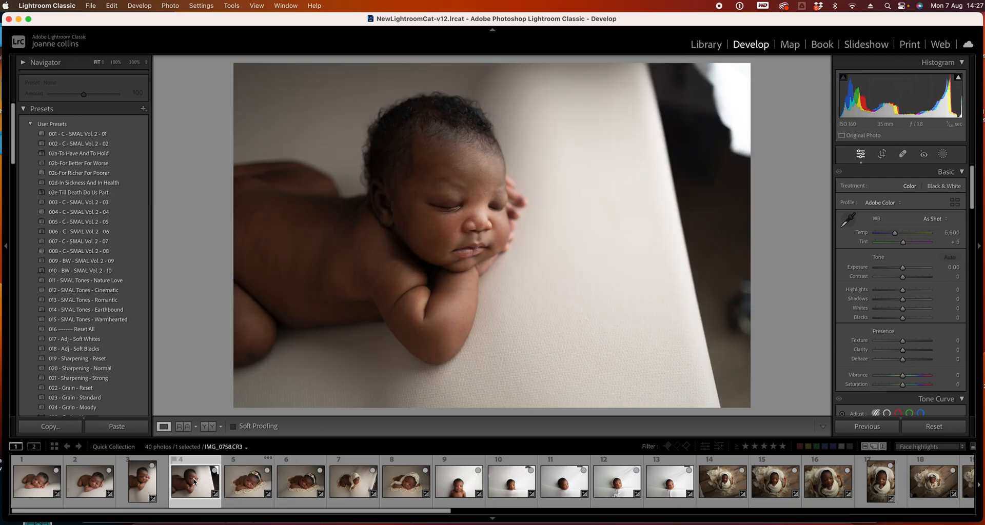
pyautogui.click(108, 475)
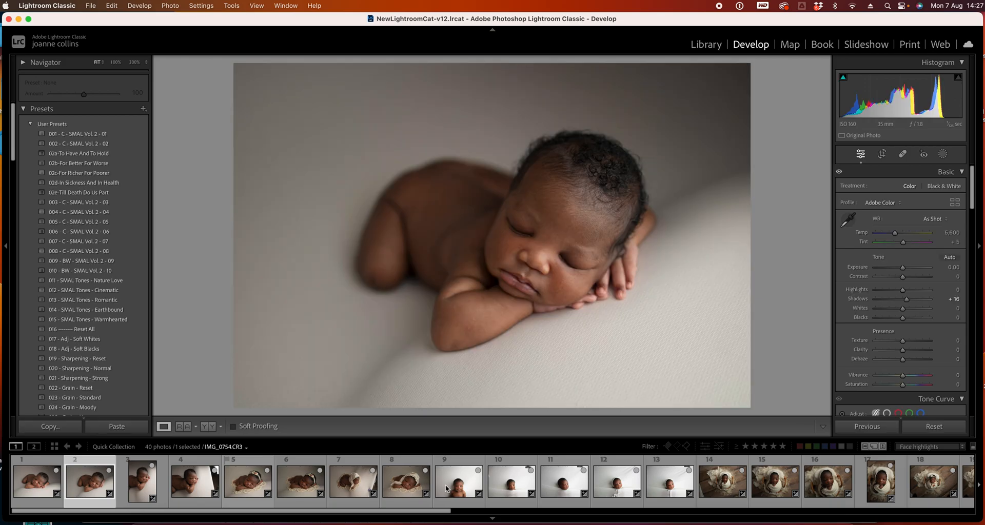
pyautogui.click(227, 467)
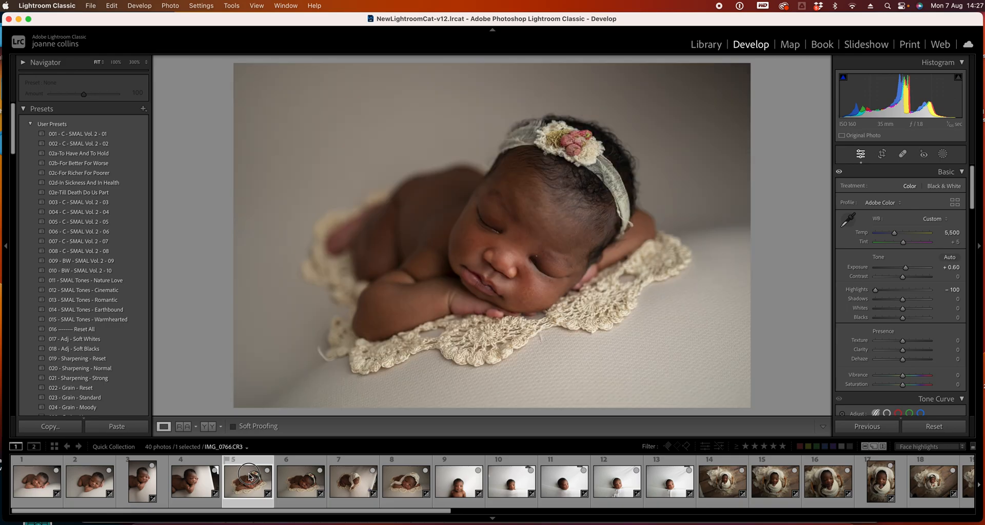
pyautogui.click(294, 481)
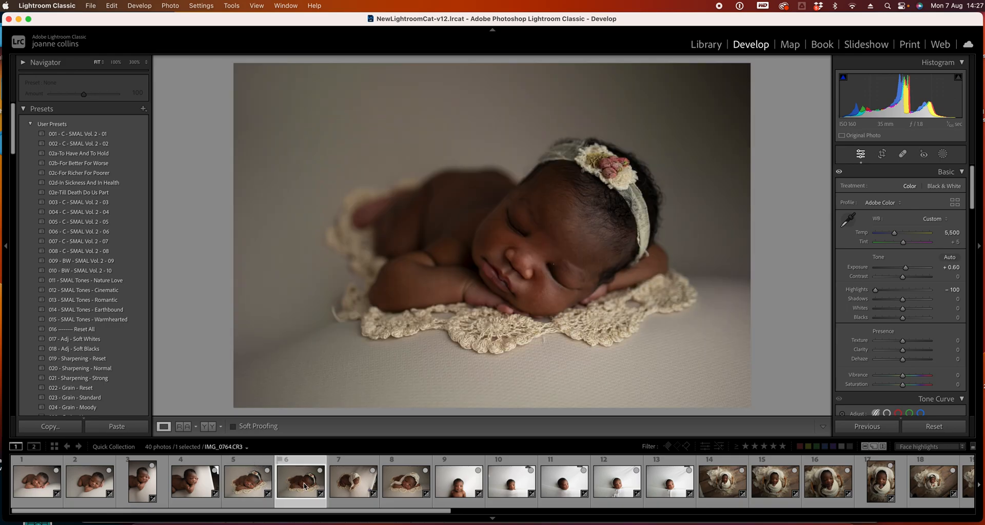
pyautogui.press('Left')
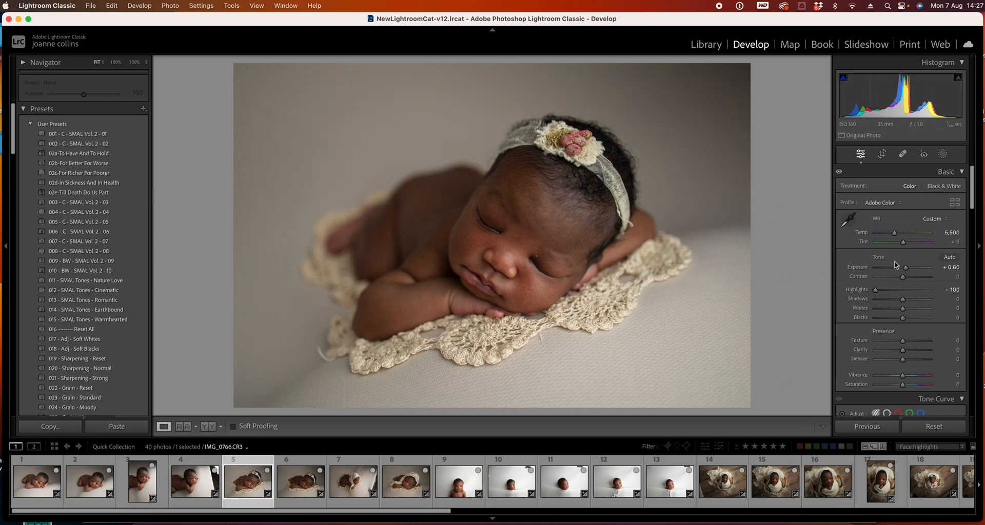
# Set photo 5's Tint to +8
pyautogui.click(956, 242)
pyautogui.press('Return')
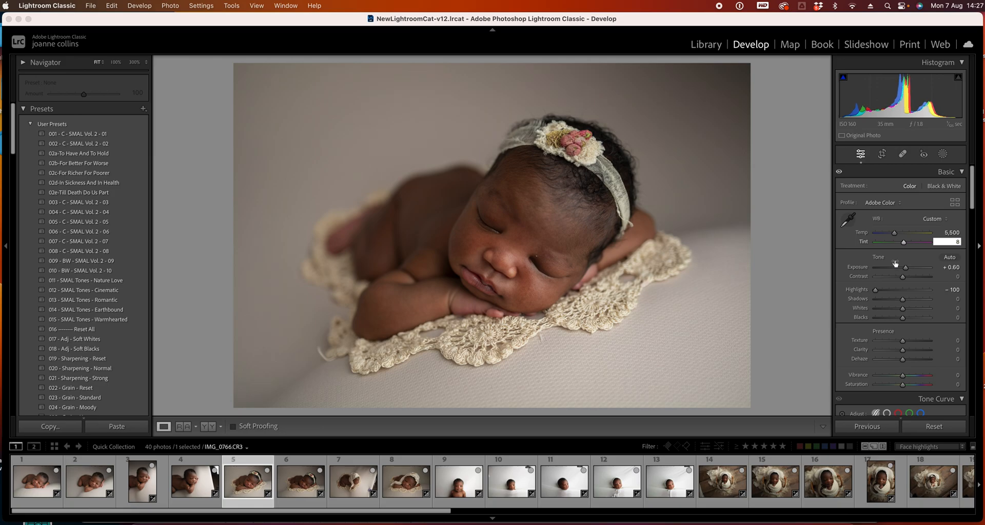
pyautogui.click(814, 310)
# Add photo 6 to the selection and sync photo 5's develop settings to it
pyautogui.keyDown('super'); pyautogui.click(300, 483); pyautogui.keyUp('super')
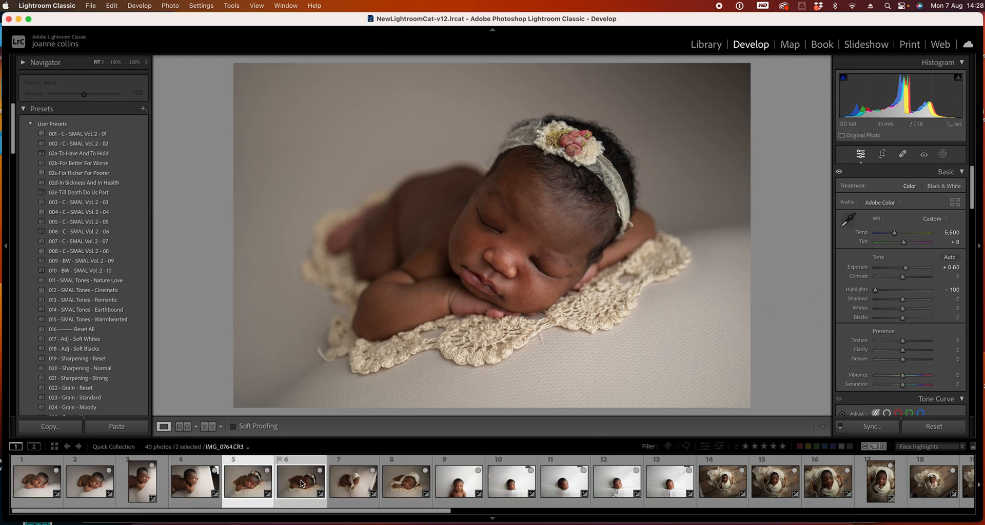
pyautogui.click(874, 427)
pyautogui.click(646, 293)
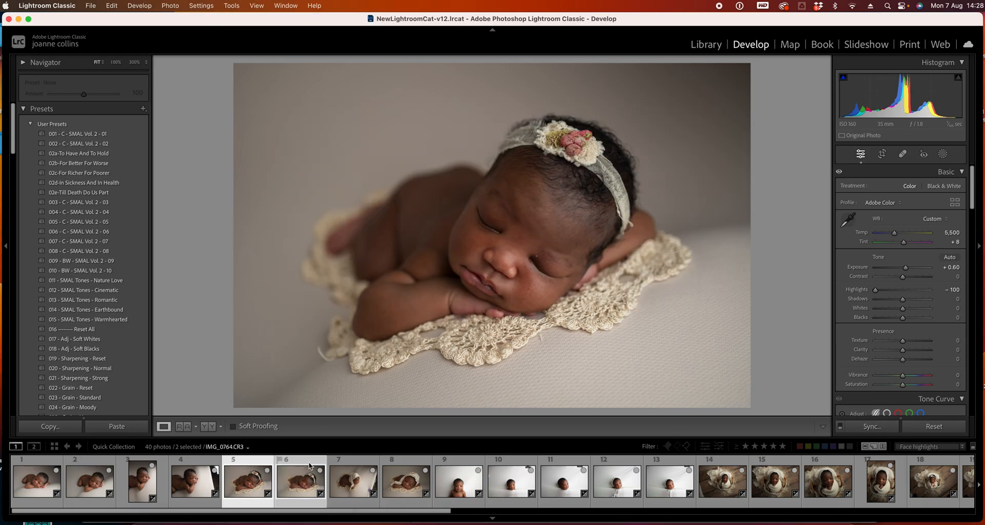
# Step through the edited photos in the filmstrip to review them, ending on photo 5
pyautogui.click(309, 465)
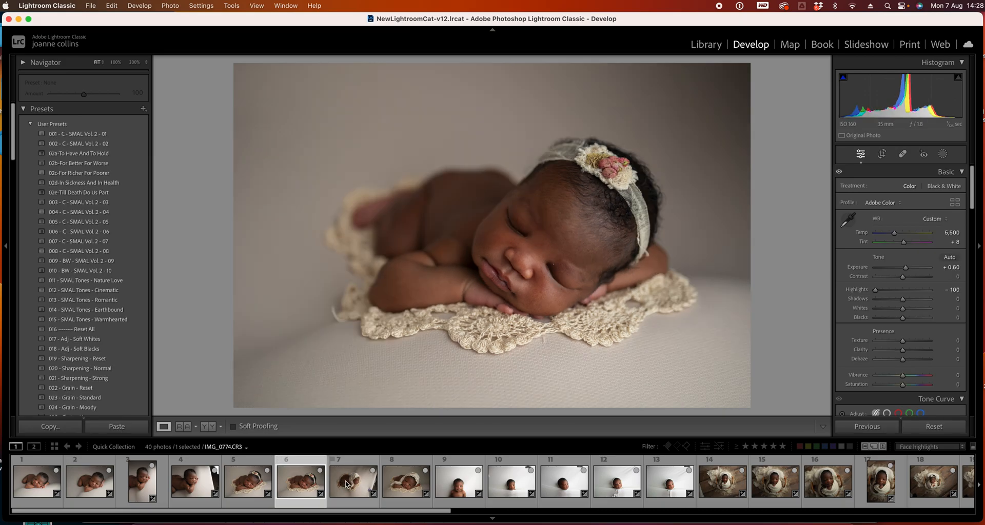
pyautogui.click(248, 475)
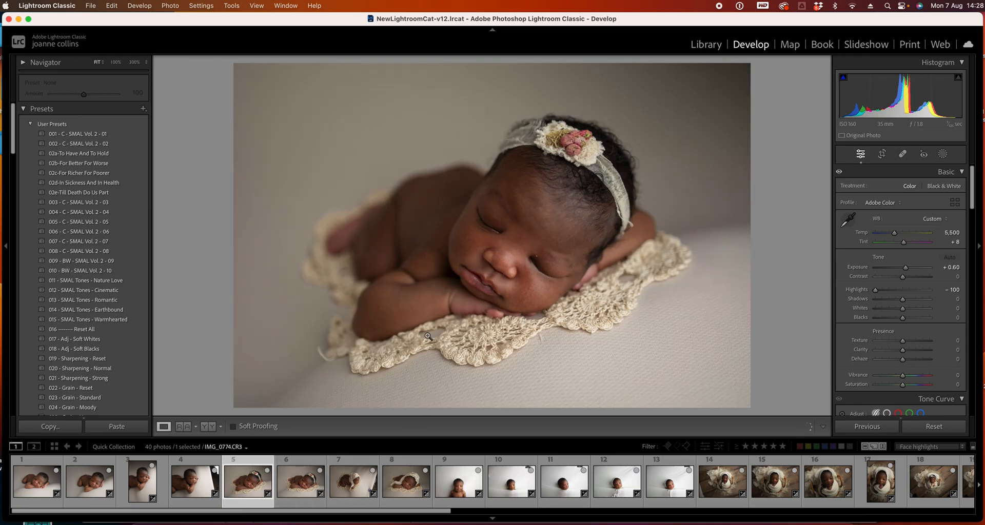
pyautogui.click(41, 483)
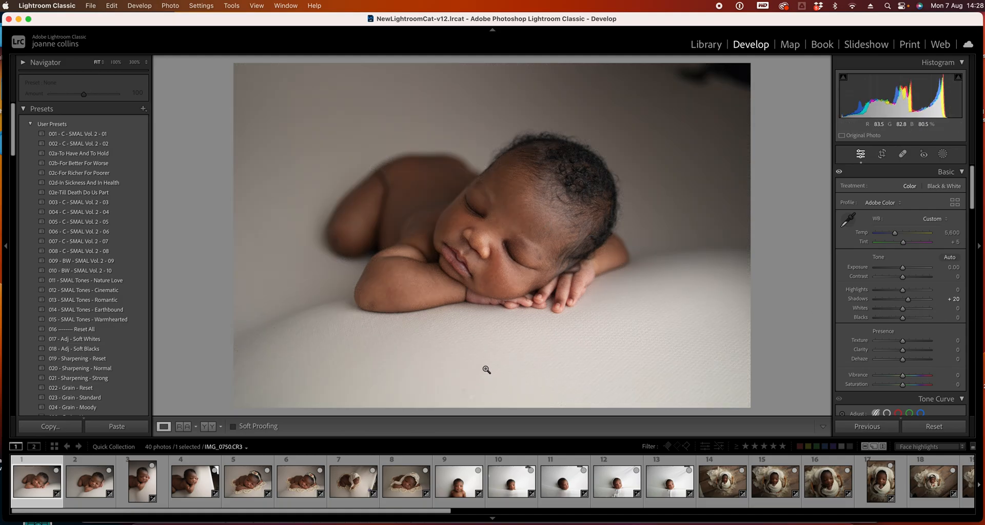
pyautogui.press('Right')
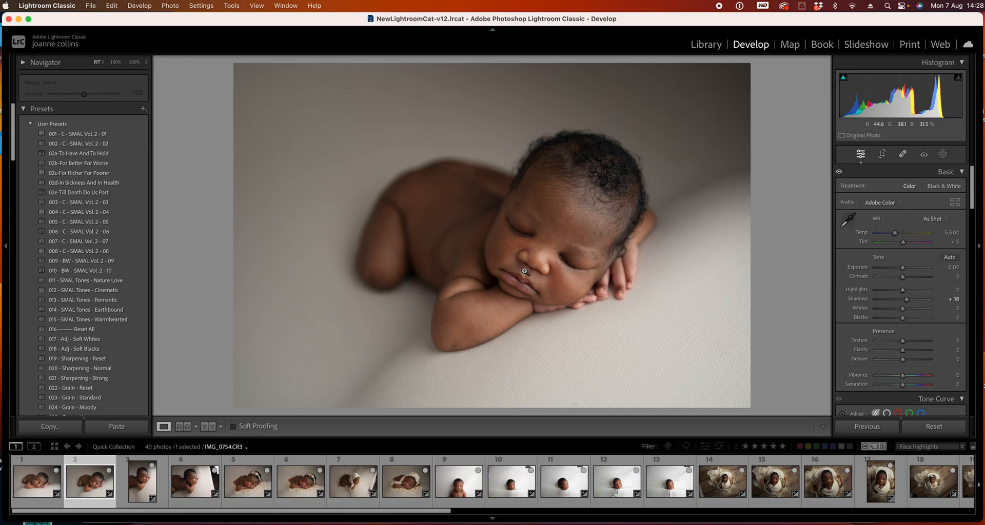
pyautogui.press('Right')
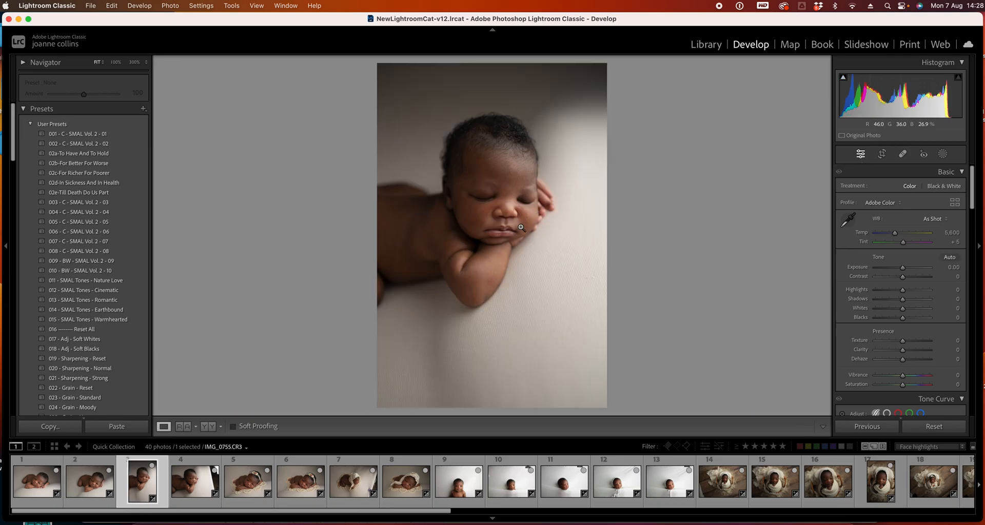
pyautogui.press('Right')
pyautogui.press('Right')
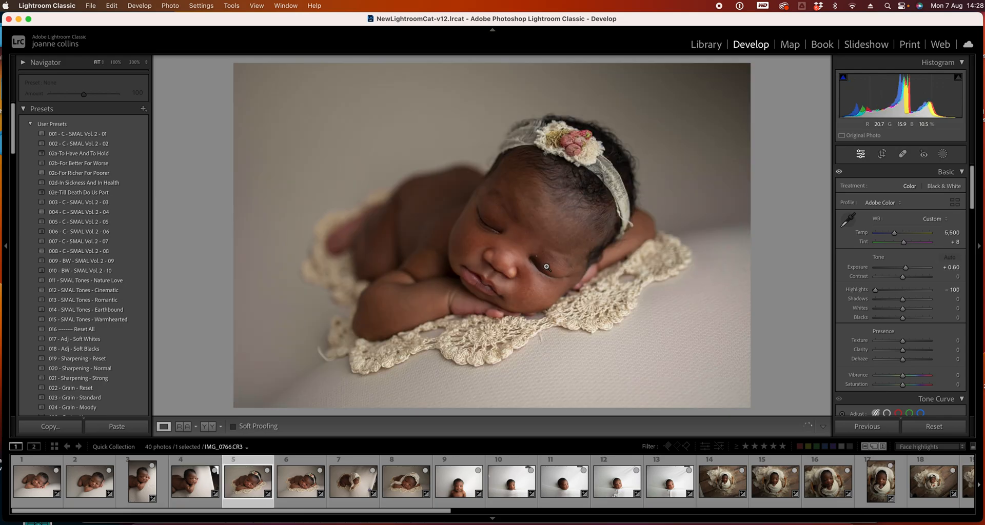
# Zoom in on the baby's face and heal the white speck beside the nose with Spot Removal at size 24
pyautogui.click(537, 257)
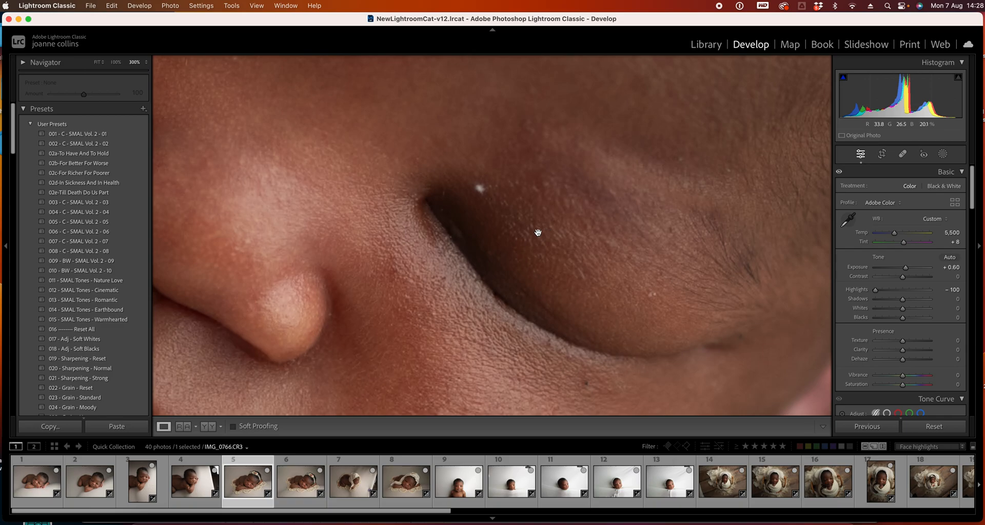
pyautogui.click(902, 154)
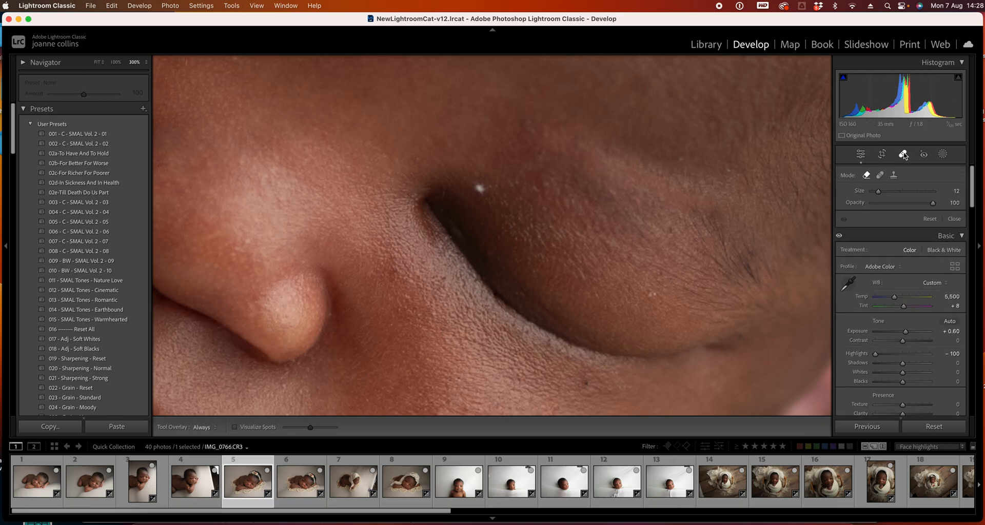
pyautogui.scroll(5, 496, 197)
pyautogui.scroll(5, 481, 190)
pyautogui.click(481, 190)
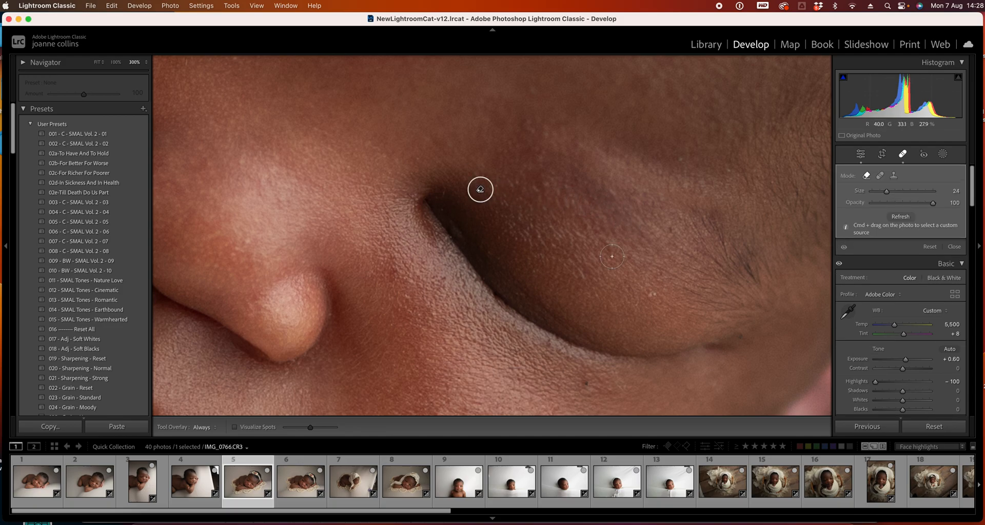
pyautogui.click(98, 64)
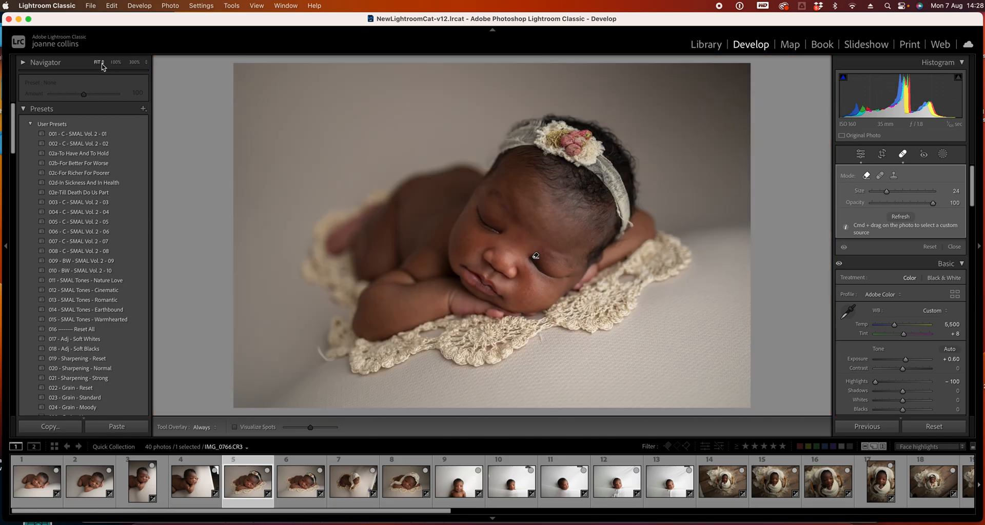
# Move to photo 6, zoom in on the face and heal the speck beside the nose with Spot Removal at size 30
pyautogui.click(905, 155)
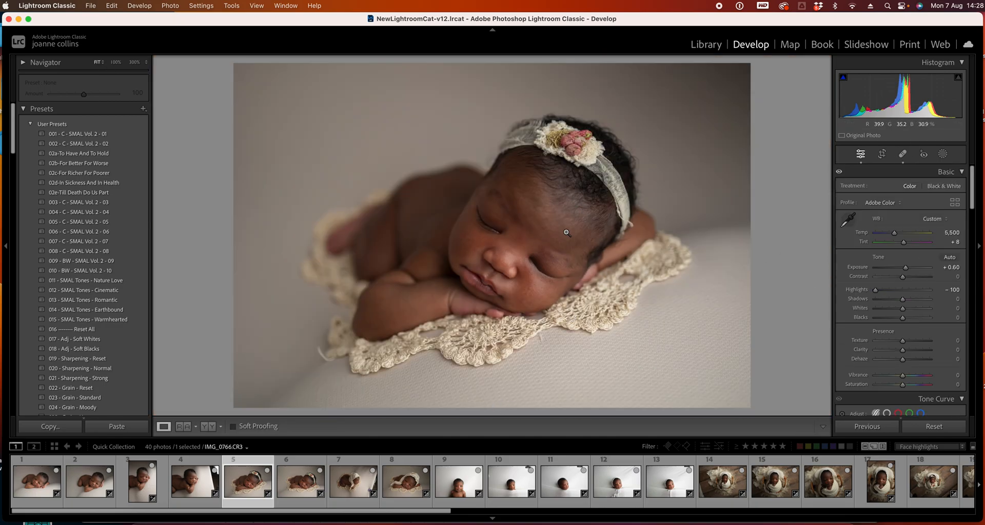
pyautogui.press('Right')
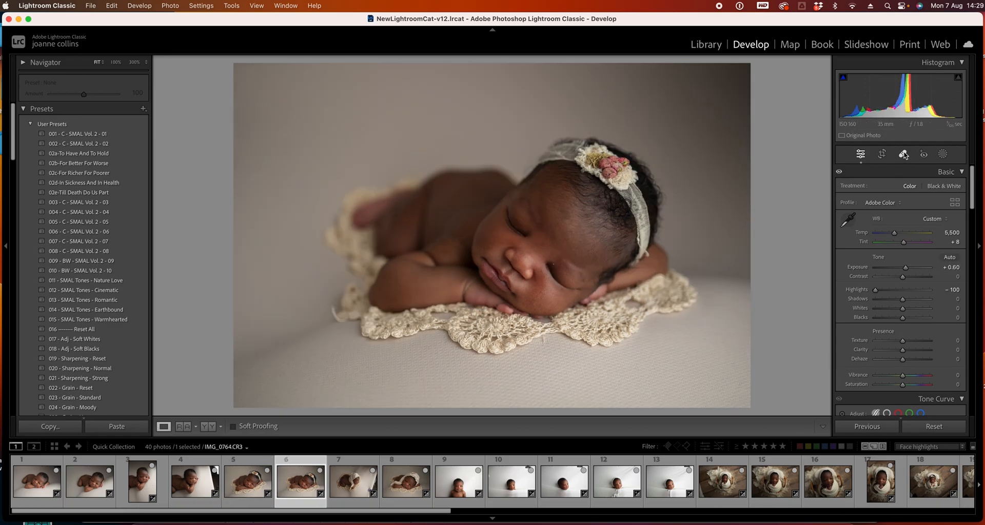
pyautogui.click(116, 62)
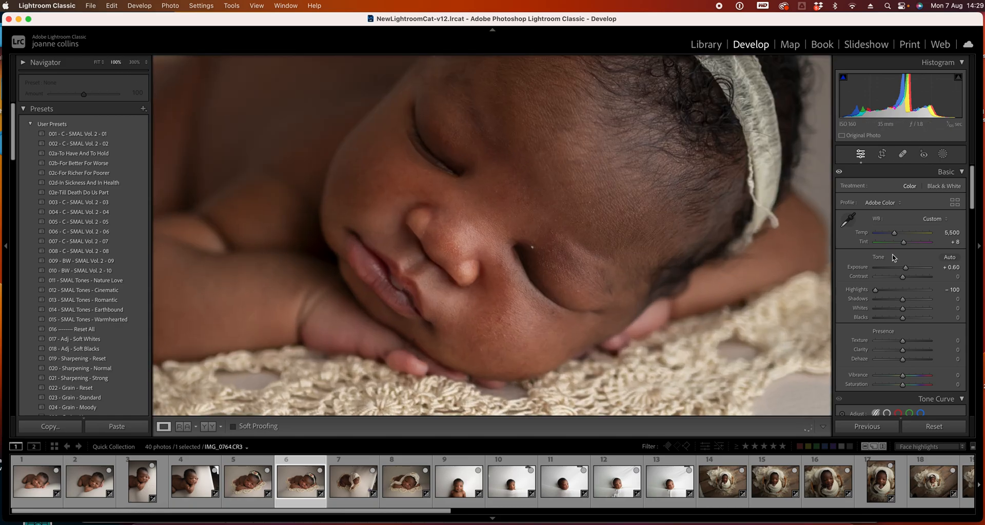
pyautogui.click(903, 155)
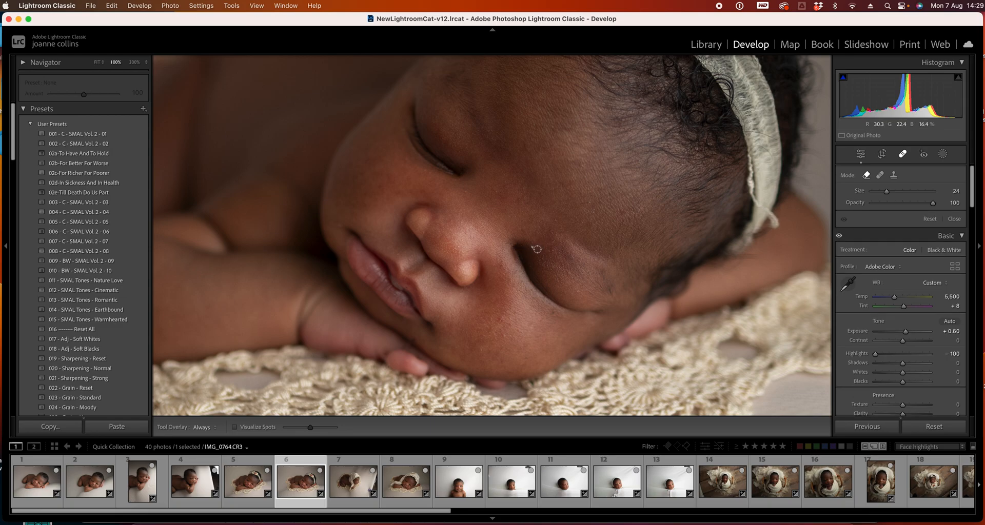
pyautogui.scroll(2, 538, 250)
pyautogui.press('[')
pyautogui.click(533, 246)
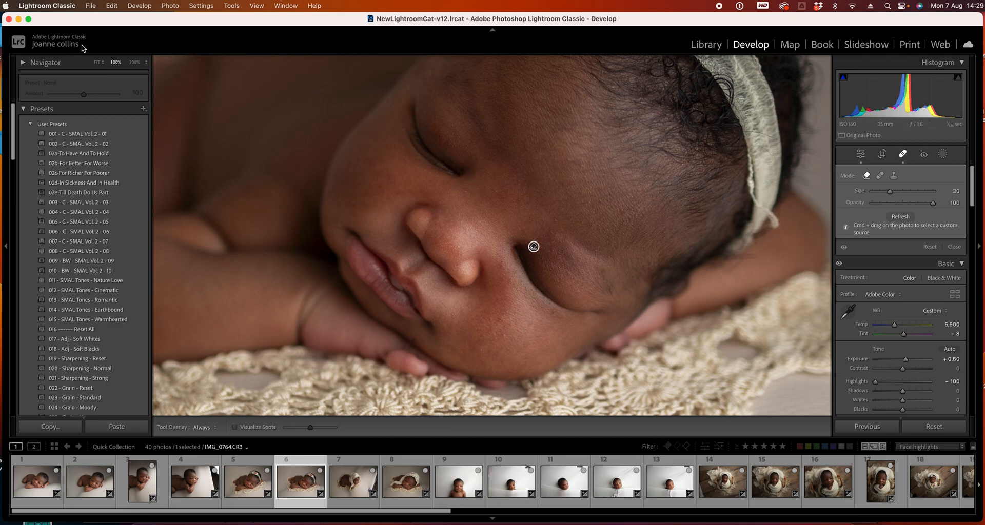
pyautogui.press('z')
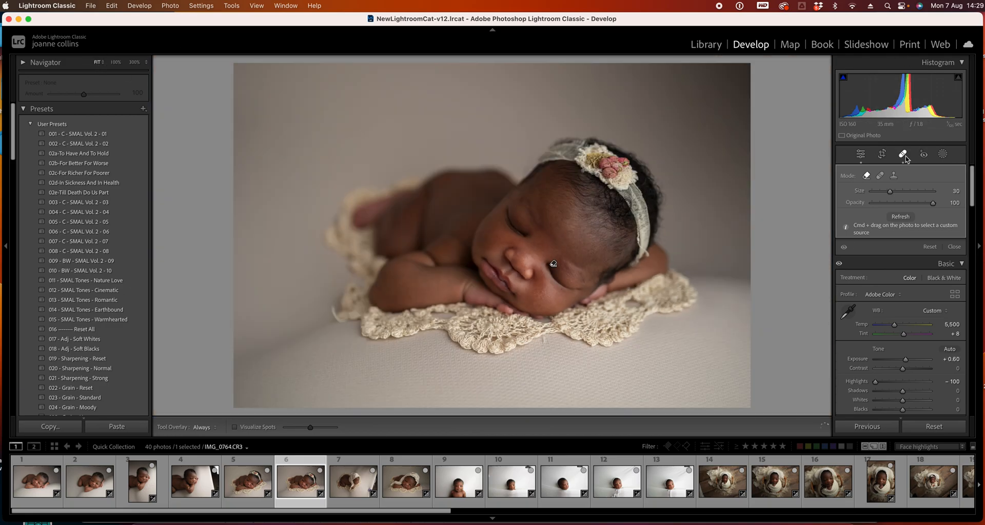
pyautogui.click(904, 156)
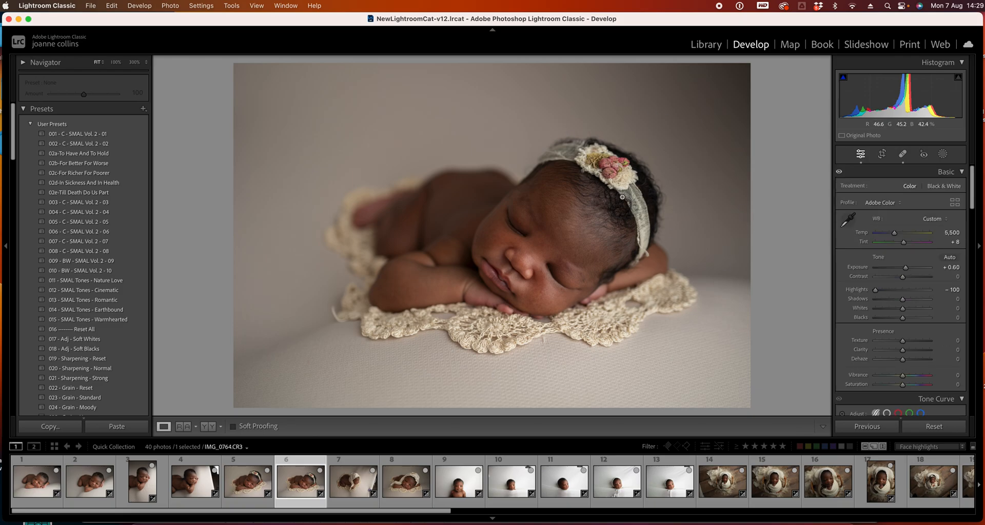
# Move to photo 7 and set its Tint to +8 and Highlights to -100
pyautogui.press('Right')
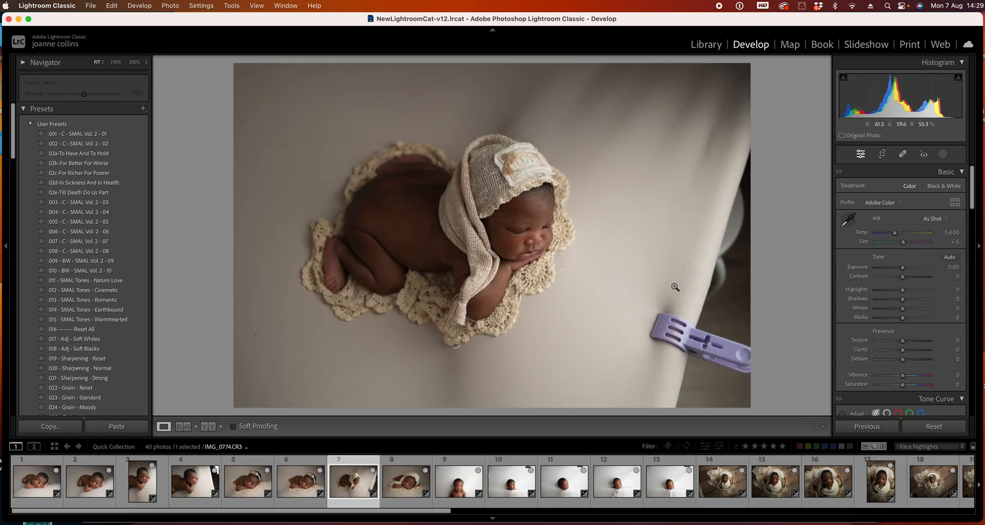
pyautogui.click(955, 242)
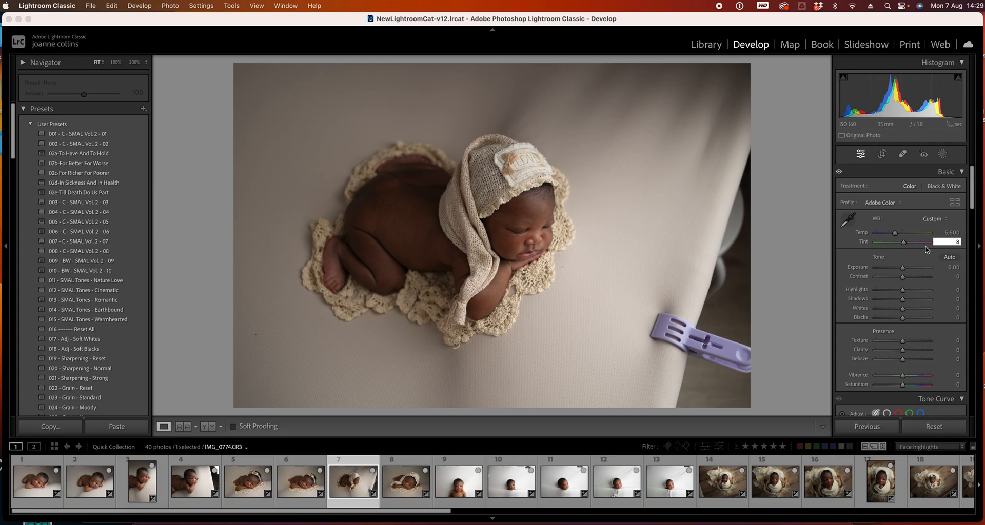
pyautogui.write('8')
pyautogui.click(926, 205)
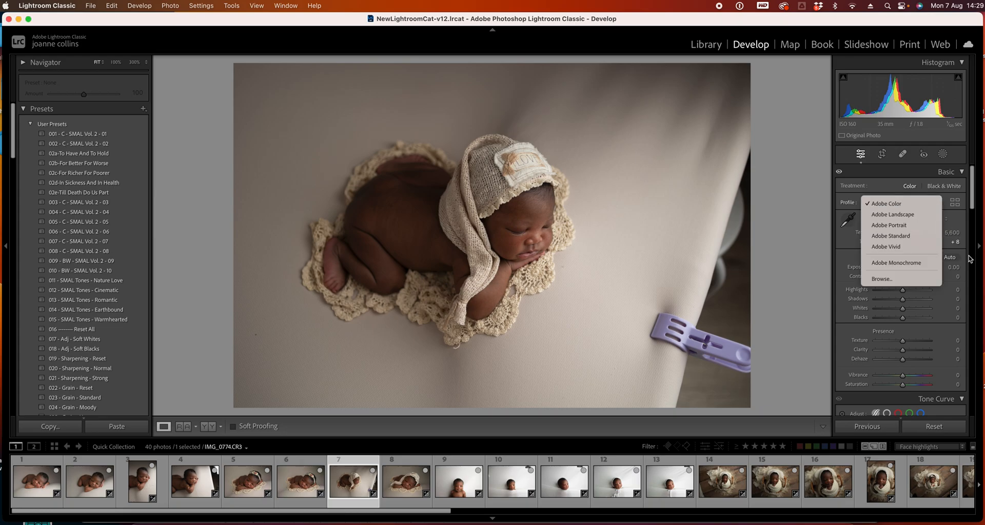
pyautogui.click(811, 243)
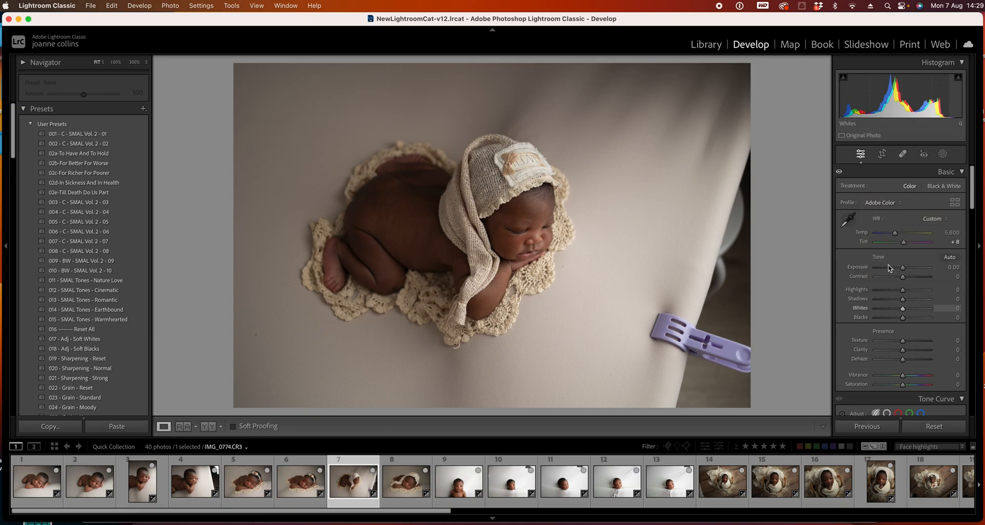
pyautogui.click(884, 289)
pyautogui.moveTo(885, 290); pyautogui.dragTo(875, 291)
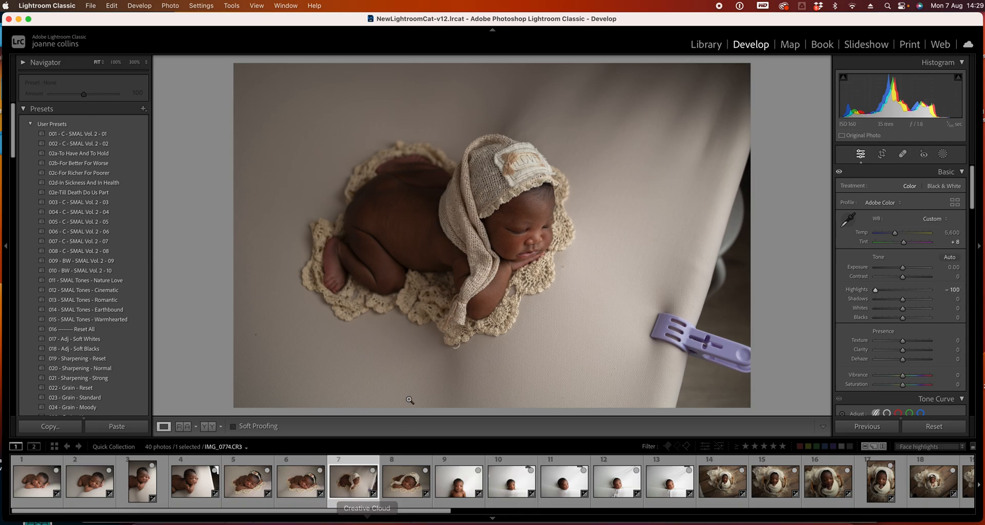
# Select photo 8 and set its Tint to +8
pyautogui.click(417, 486)
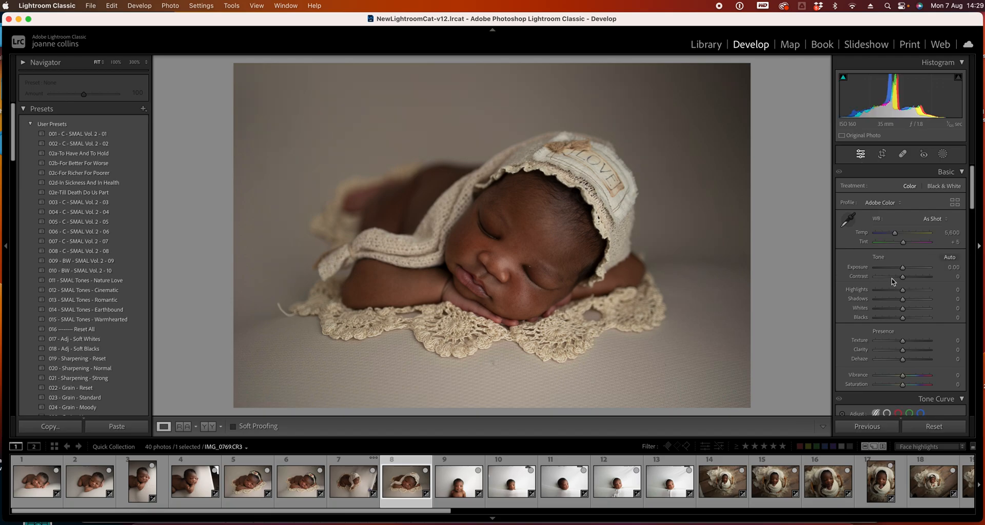
pyautogui.click(953, 242)
pyautogui.press('Return')
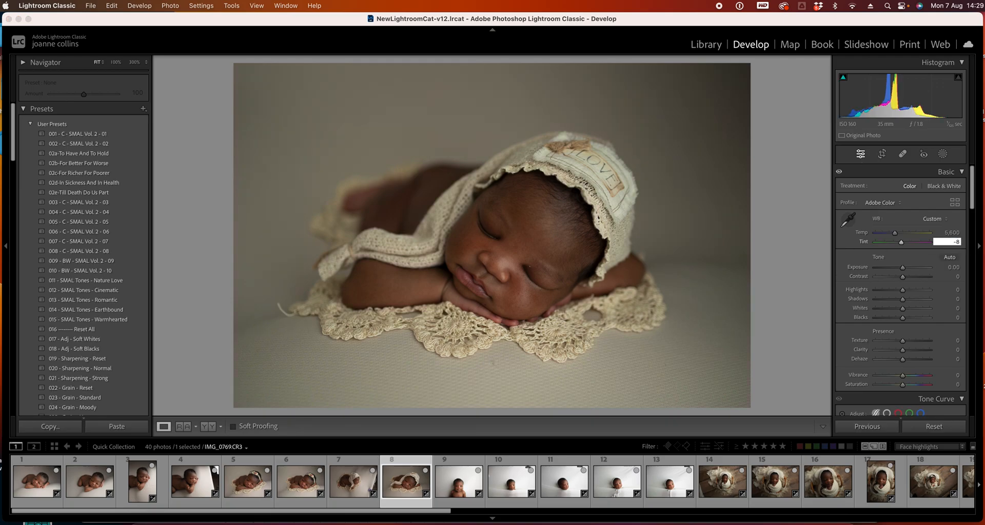
pyautogui.press('super+z')
pyautogui.press('Return')
# Zoom in on photo 8's face and heal three small blemishes on the cheek and chin with Spot Removal at size 30
pyautogui.click(902, 154)
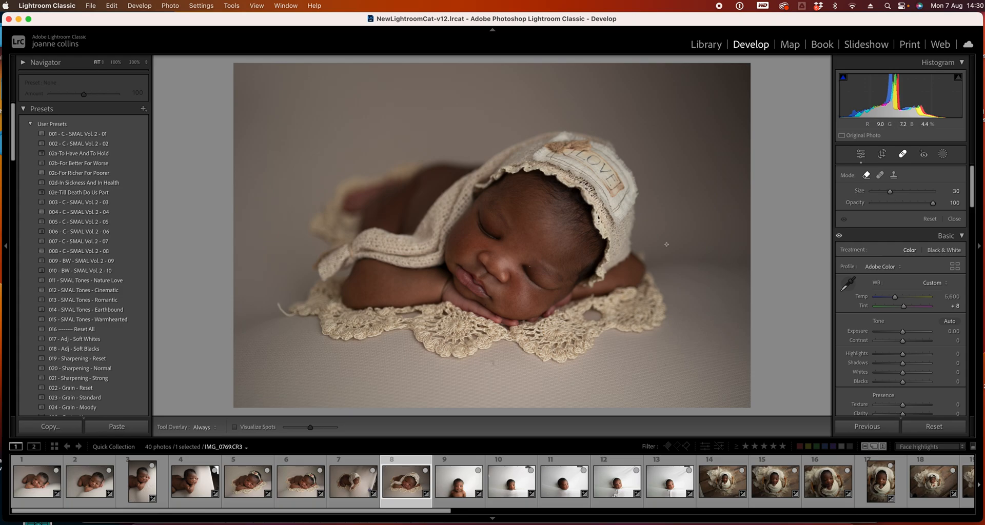
pyautogui.click(901, 155)
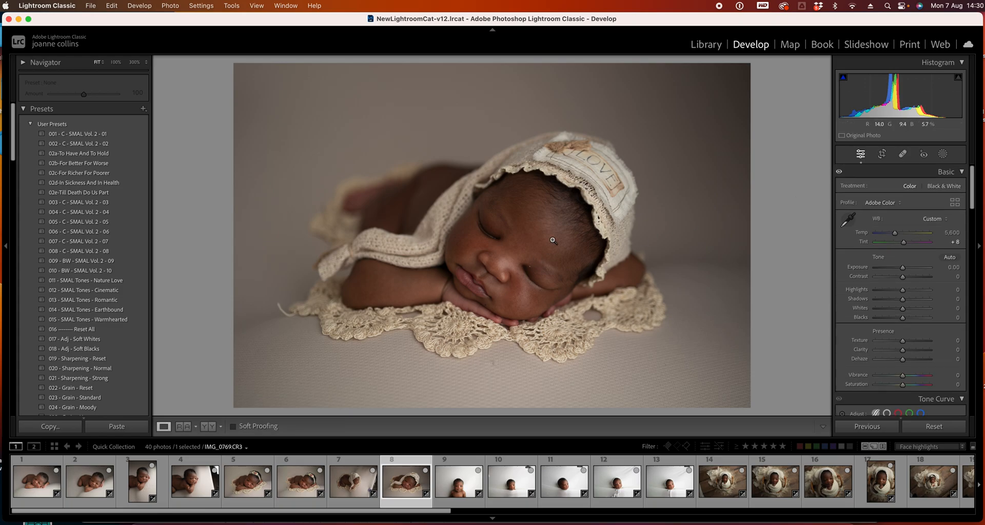
pyautogui.click(116, 62)
pyautogui.click(572, 186)
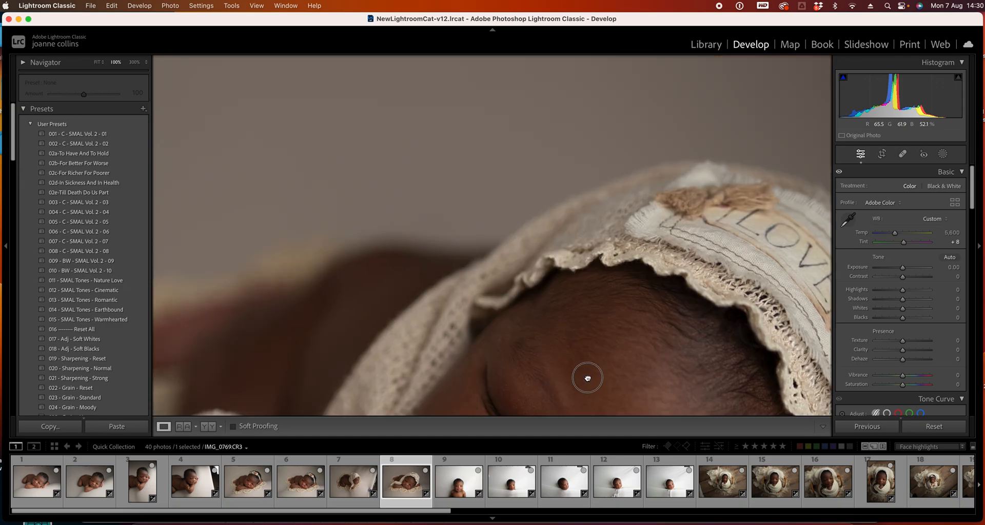
pyautogui.click(547, 283)
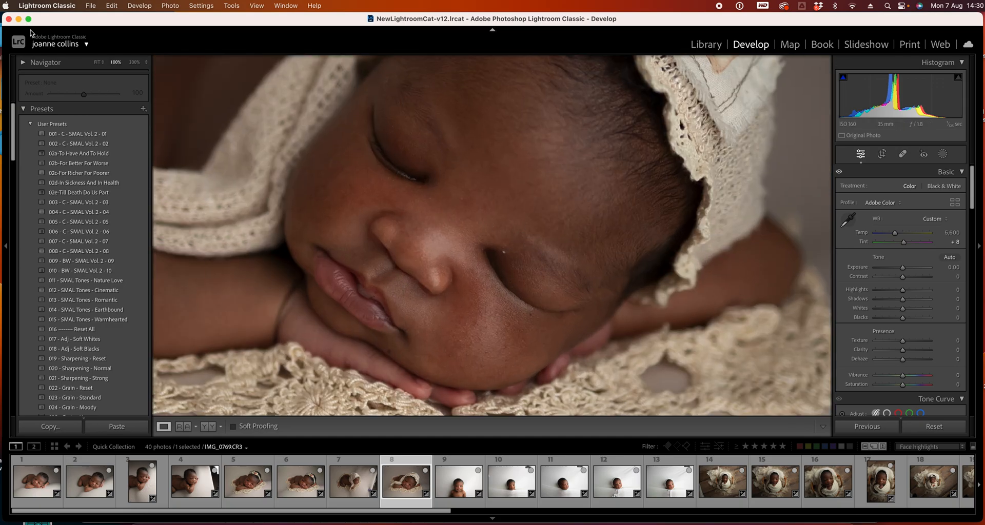
pyautogui.click(902, 154)
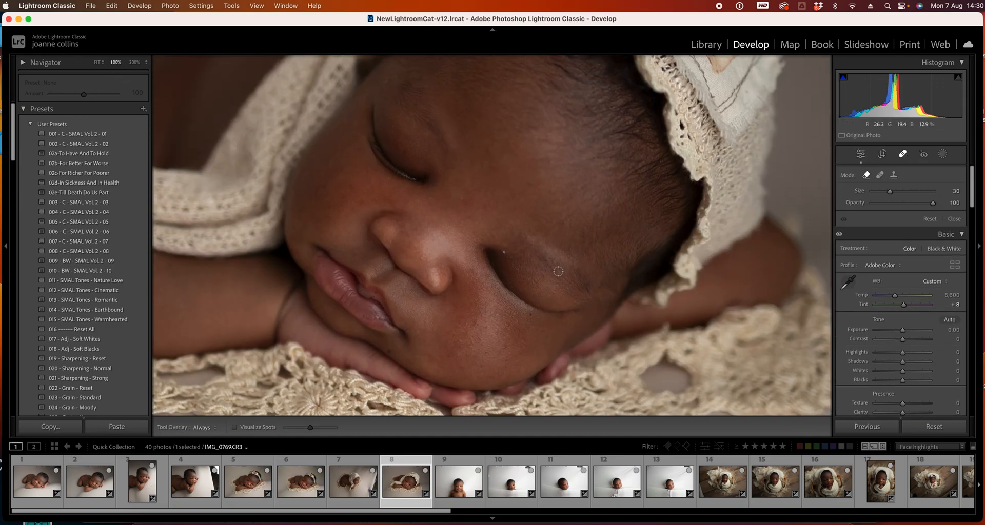
pyautogui.click(505, 249)
pyautogui.click(532, 316)
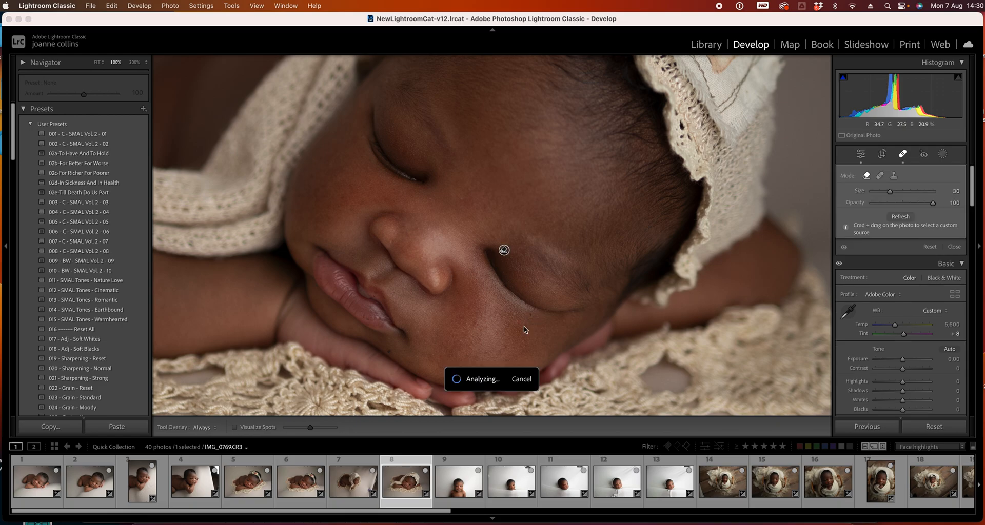
pyautogui.click(389, 350)
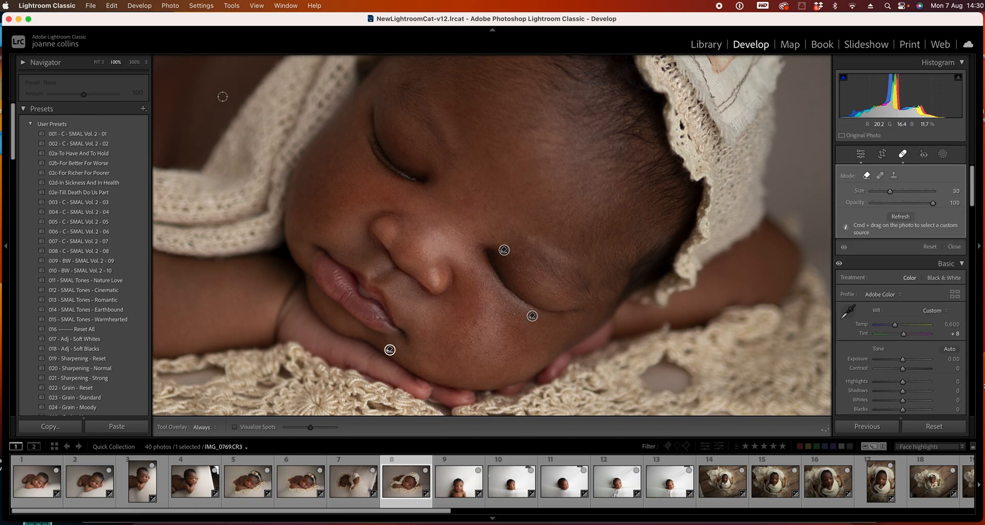
pyautogui.click(97, 62)
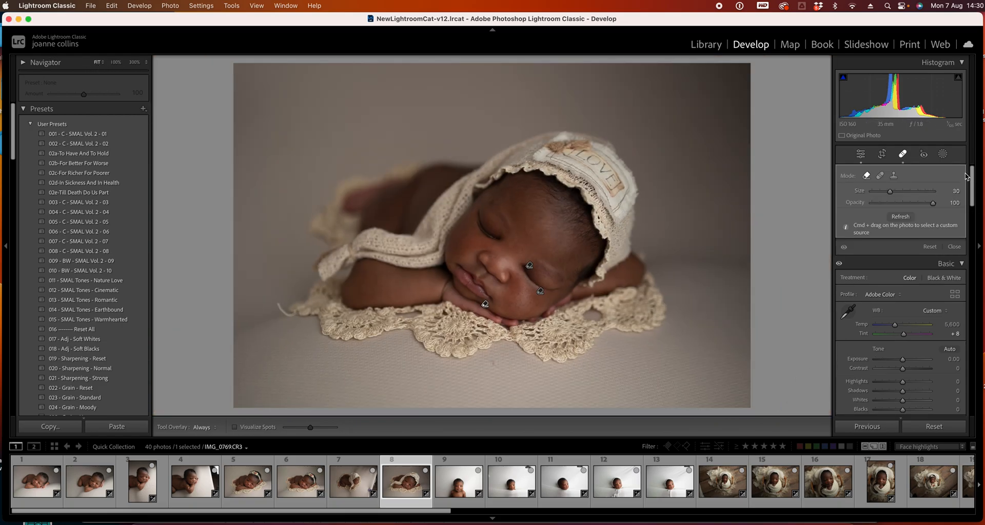
pyautogui.click(897, 153)
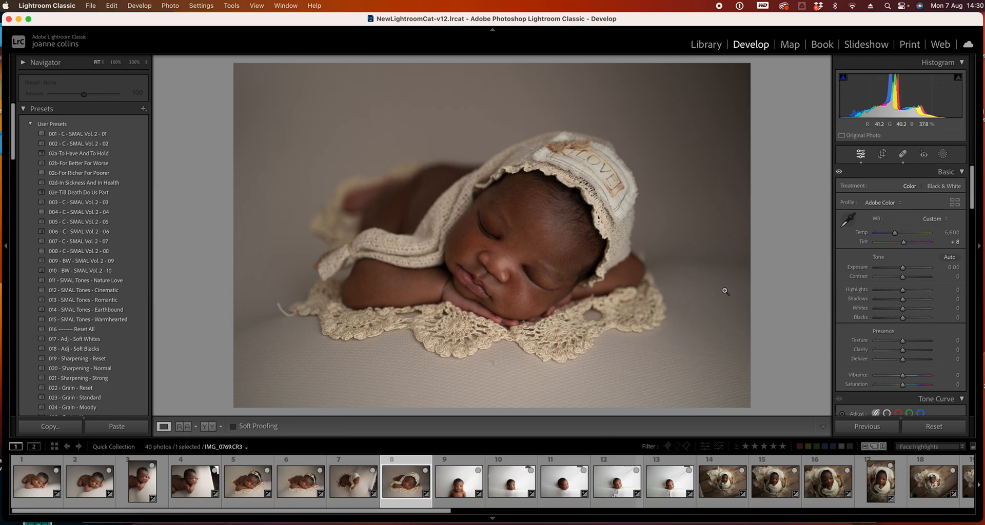
# Heal a spot on the lace doily below the baby in photo 8 with Spot Removal
pyautogui.click(905, 153)
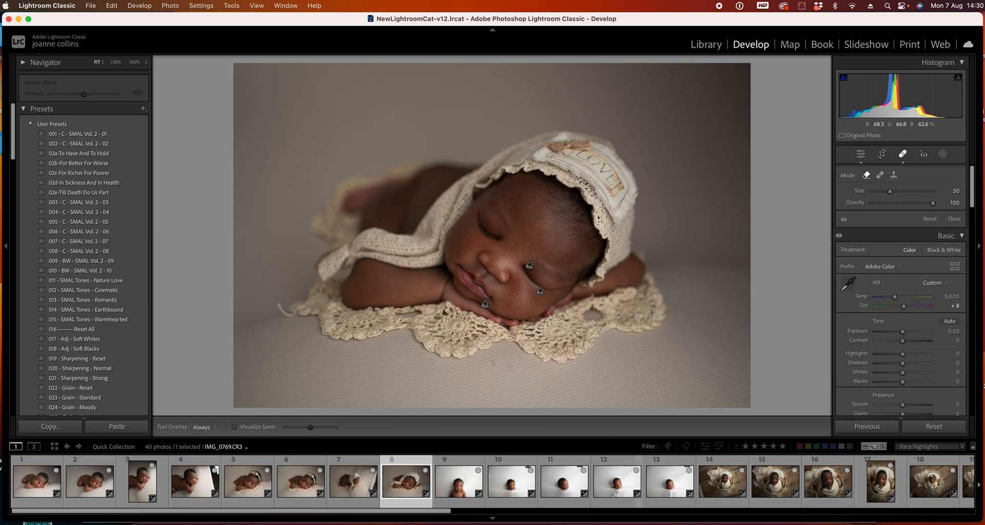
pyautogui.click(493, 364)
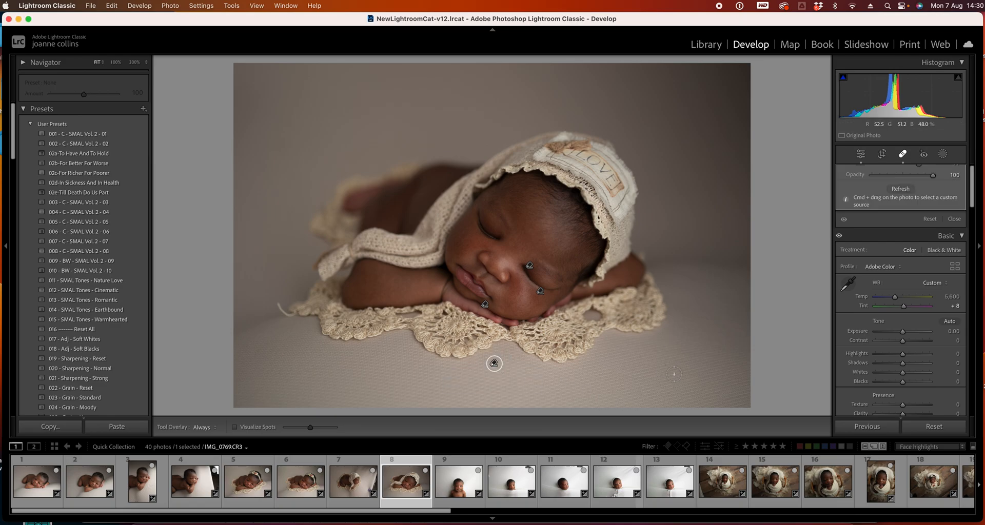
pyautogui.click(902, 154)
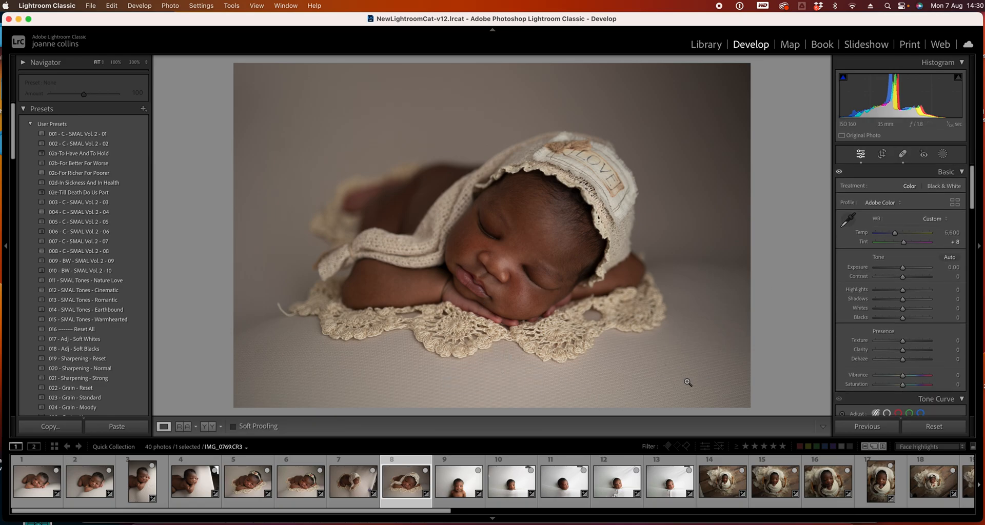
# Select photo 7 and heal a mark beside the baby's hand with Spot Removal at size 72
pyautogui.click(357, 494)
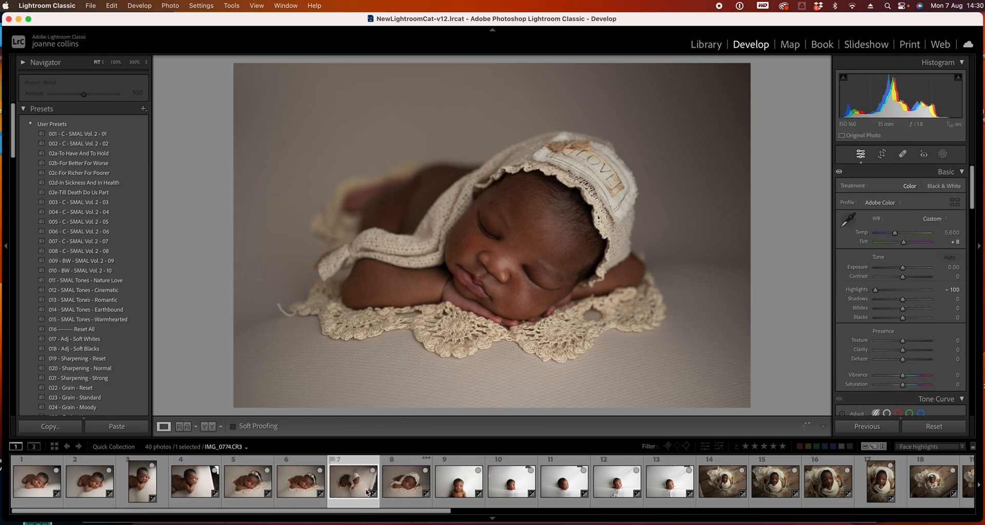
pyautogui.click(902, 153)
pyautogui.press('[')
pyautogui.press('[')
pyautogui.press('[')
pyautogui.press('[')
pyautogui.press('[')
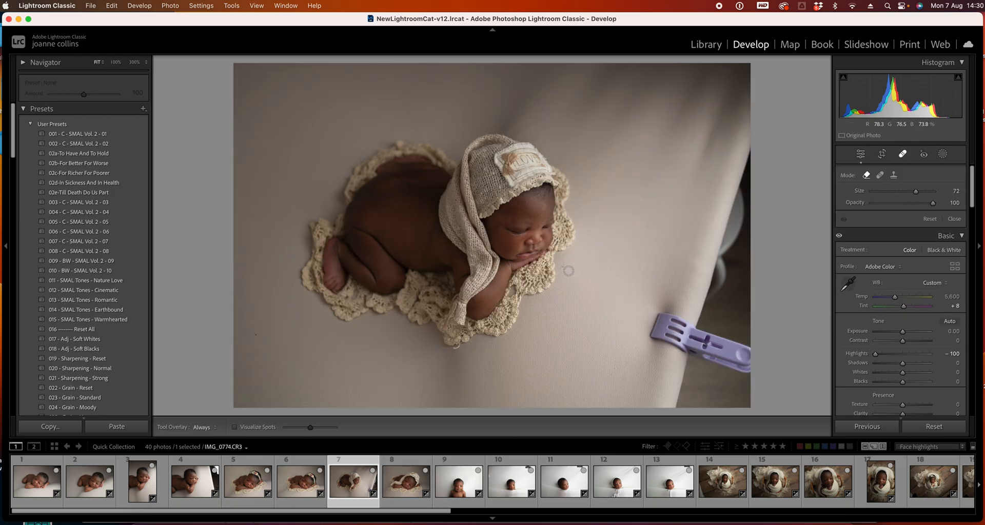
pyautogui.click(562, 266)
# Step through photos 6, 7 and 8 to review the spot removals
pyautogui.press('Left')
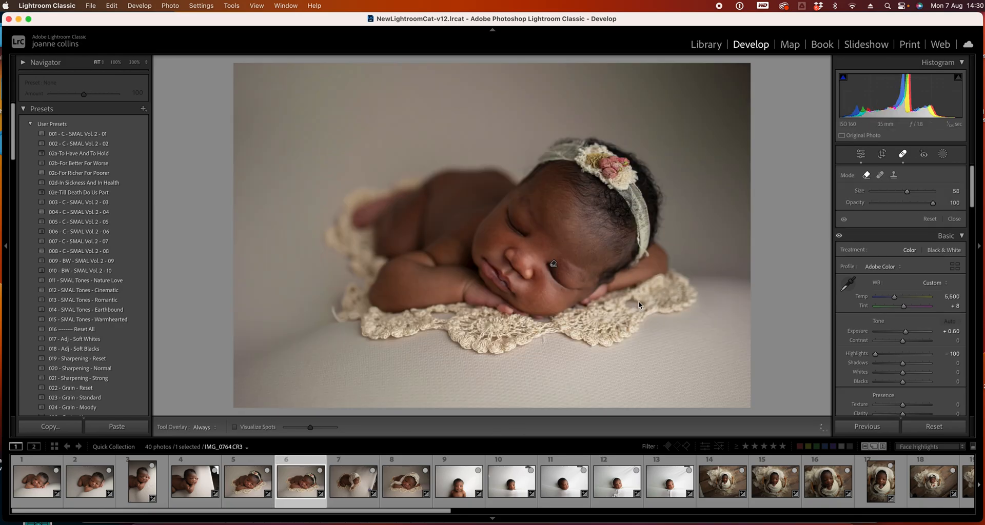
pyautogui.click(345, 483)
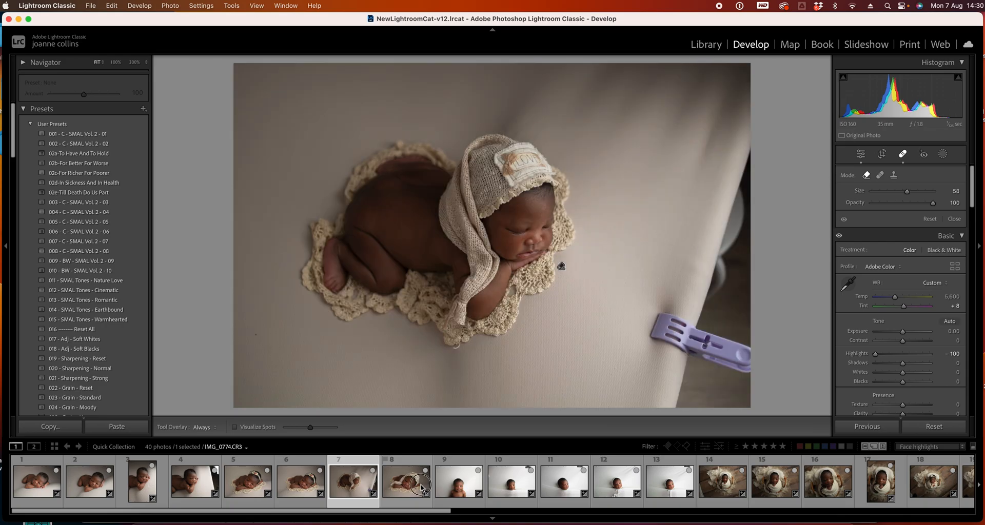
pyautogui.click(421, 487)
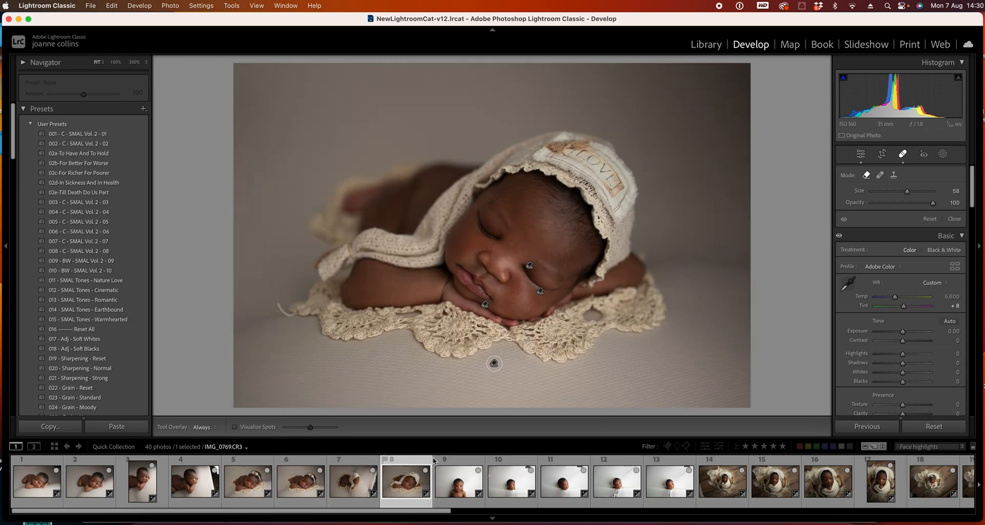
# Close Spot Removal and raise photo 8's Exposure to +0.35
pyautogui.click(903, 153)
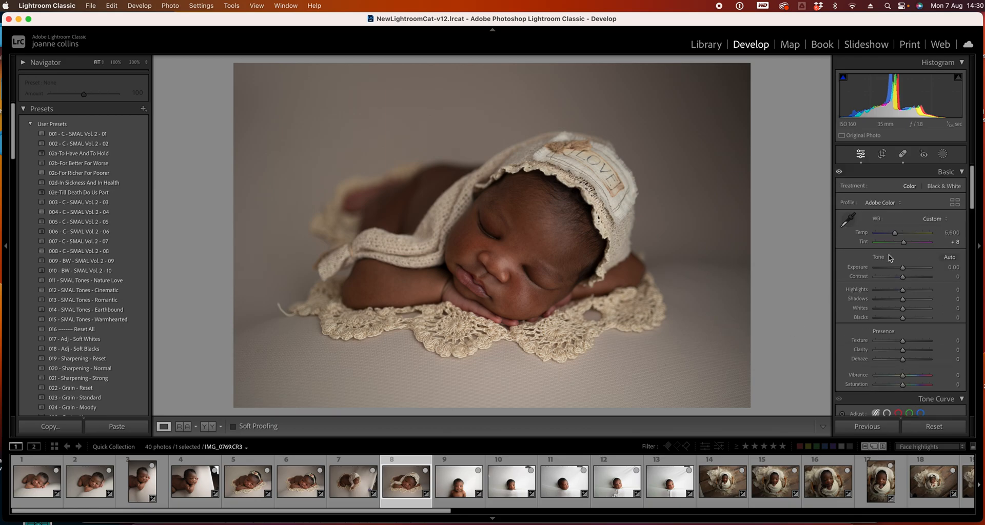
pyautogui.moveTo(902, 267); pyautogui.dragTo(905, 272)
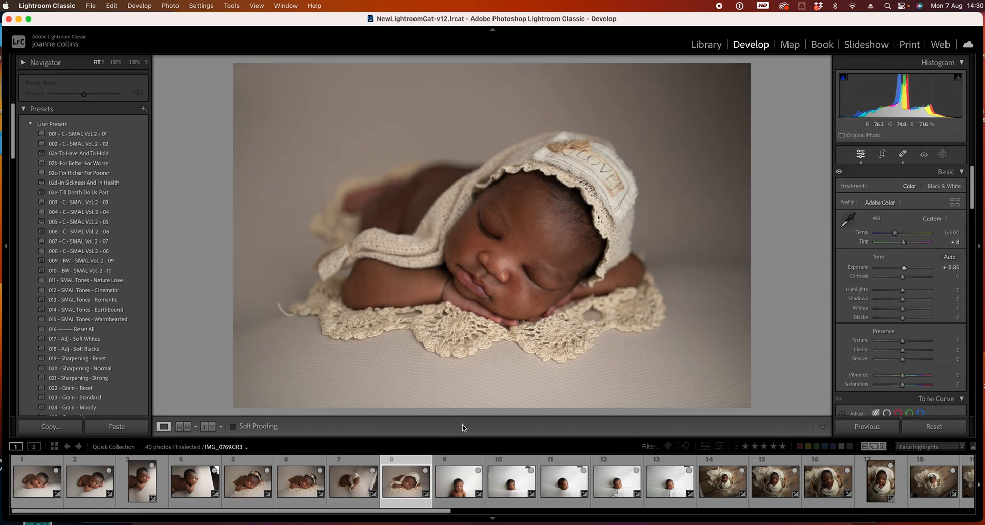
# Compare photo 8 with photo 5, returning to photo 8
pyautogui.click(252, 483)
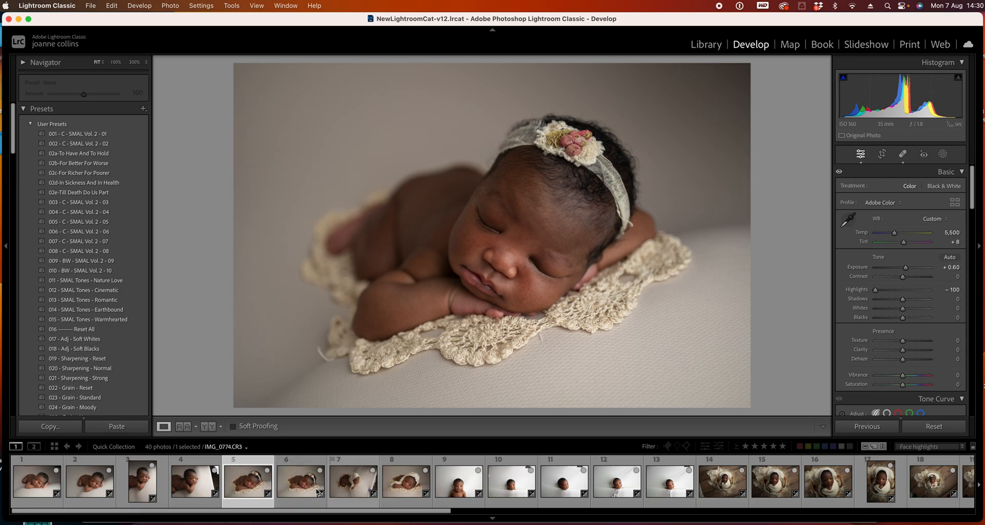
pyautogui.click(410, 485)
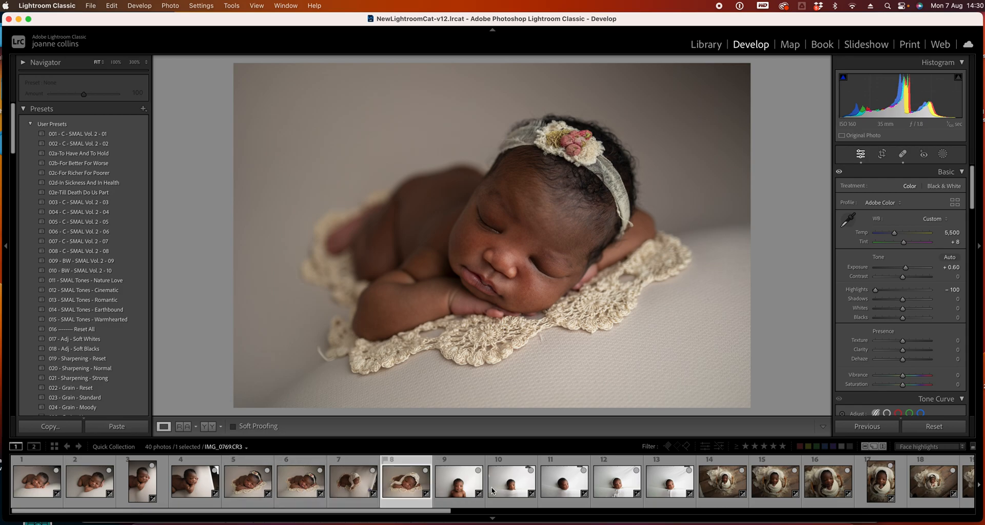
# Select photo 9 and set its white balance Tint to +10
pyautogui.click(459, 479)
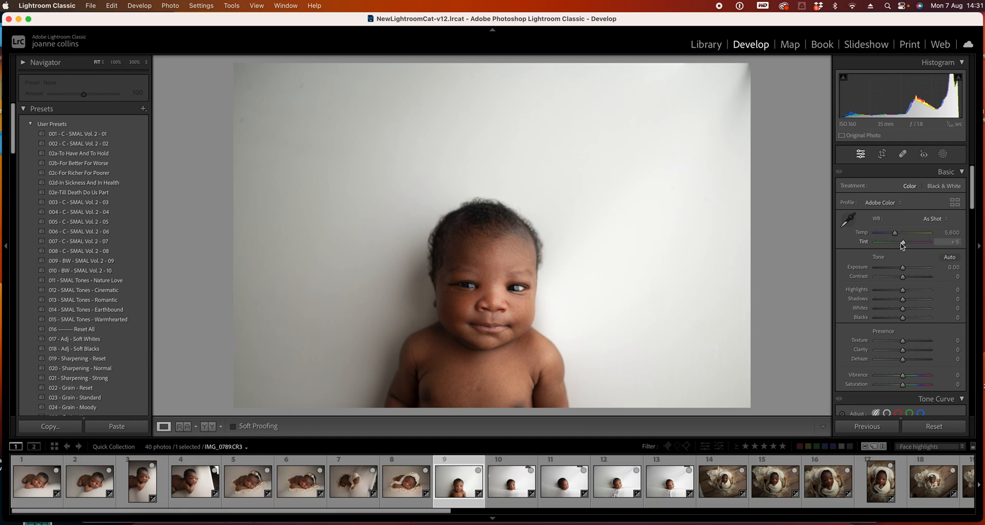
pyautogui.click(954, 242)
pyautogui.press('Return')
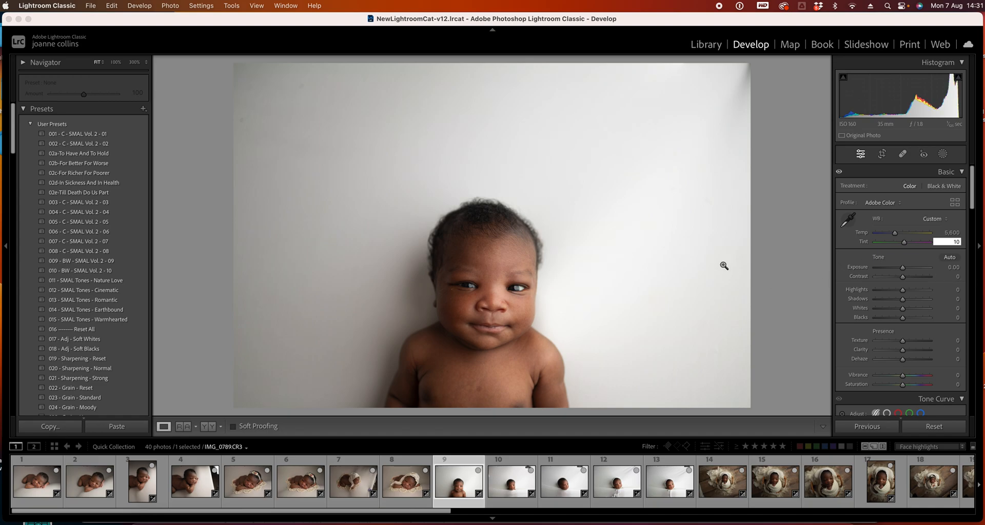
pyautogui.click(777, 268)
# Set photo 9's Shadows to +10
pyautogui.scroll(-2, 918, 246)
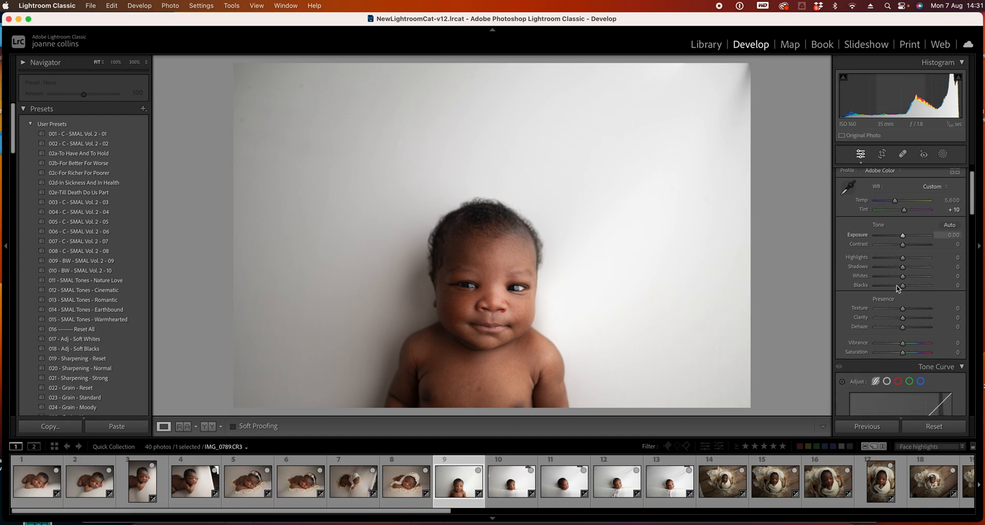
pyautogui.click(908, 267)
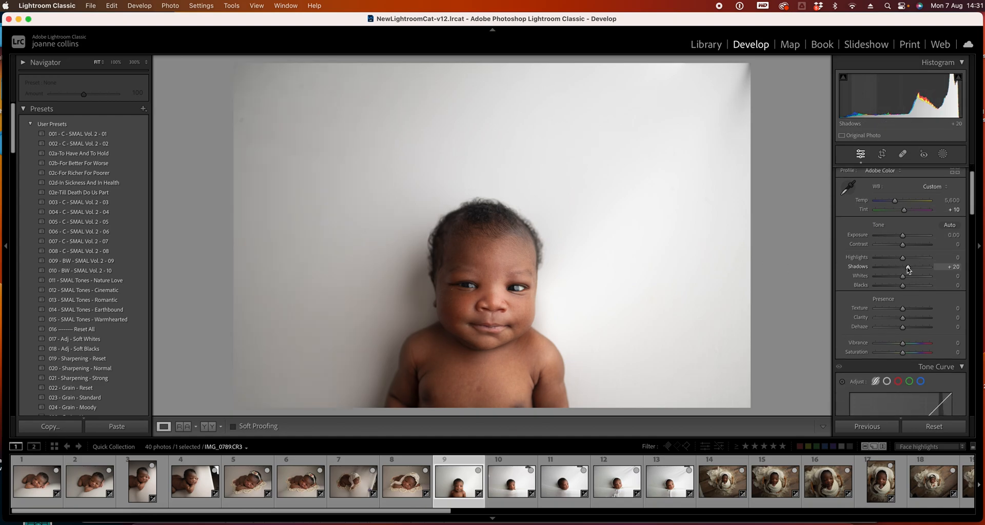
pyautogui.moveTo(908, 267); pyautogui.dragTo(905, 267)
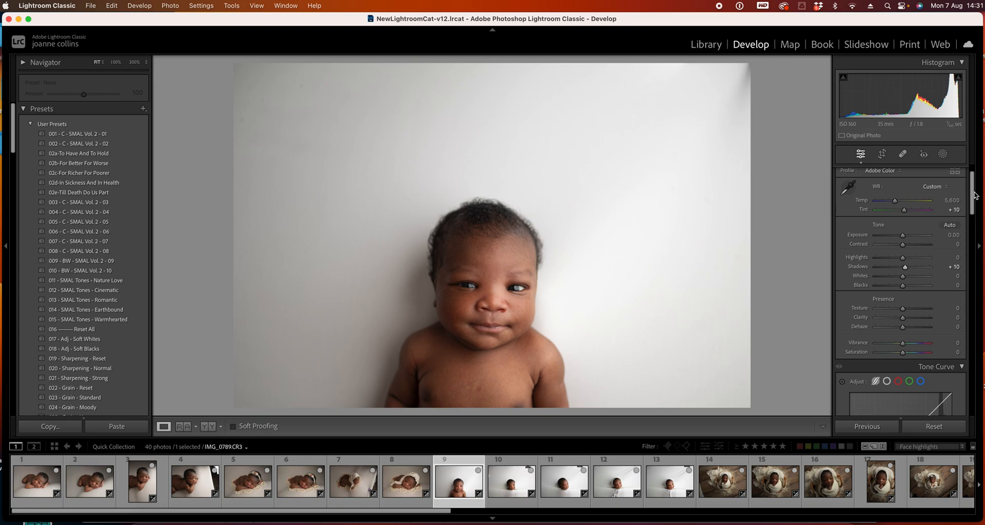
# In HSL, drop the Saturation of the magenta, purple and blue colours to -100 on photo 9
pyautogui.moveTo(971, 200); pyautogui.dragTo(971, 258)
pyautogui.click(935, 248)
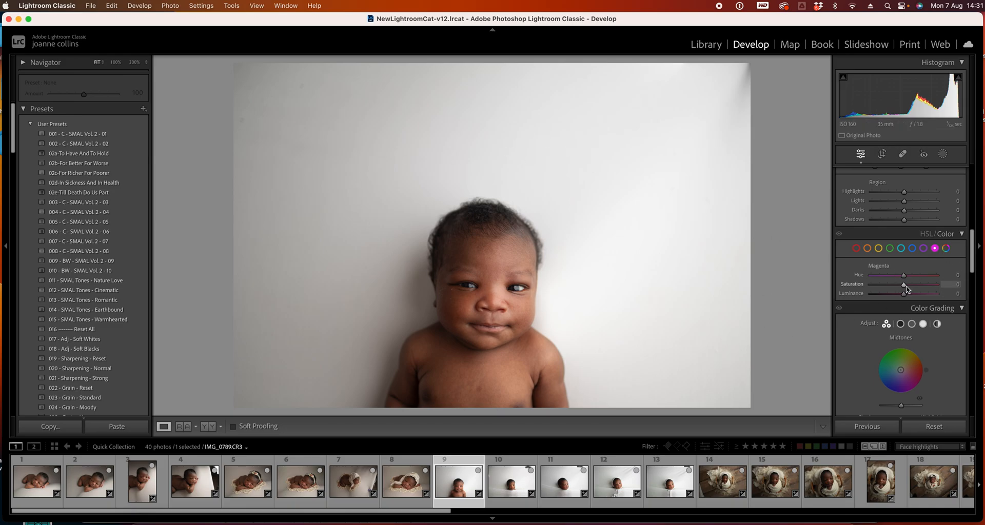
pyautogui.moveTo(903, 289); pyautogui.dragTo(801, 294)
pyautogui.click(923, 249)
pyautogui.moveTo(903, 284); pyautogui.dragTo(707, 295)
pyautogui.click(911, 250)
pyautogui.moveTo(904, 284); pyautogui.dragTo(703, 290)
# Drop the Saturation of the aqua, green and yellow colours to -100 as well
pyautogui.click(900, 248)
pyautogui.moveTo(905, 288); pyautogui.dragTo(841, 292)
pyautogui.click(890, 249)
pyautogui.moveTo(903, 288); pyautogui.dragTo(688, 301)
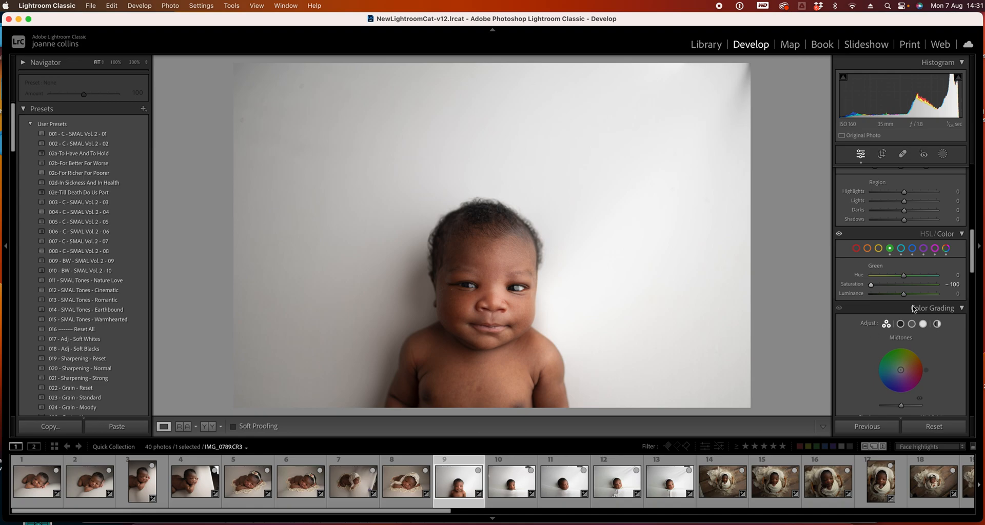
pyautogui.click(879, 250)
pyautogui.moveTo(889, 289); pyautogui.dragTo(870, 285)
# Turn off Enable Profile Corrections in Lens Corrections for photo 9
pyautogui.moveTo(972, 255); pyautogui.dragTo(975, 344)
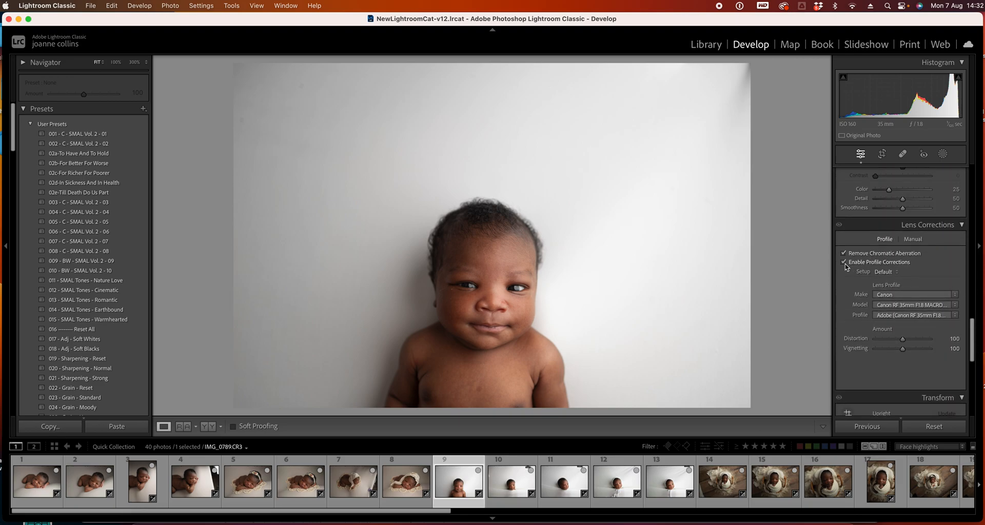
pyautogui.click(843, 262)
pyautogui.click(844, 264)
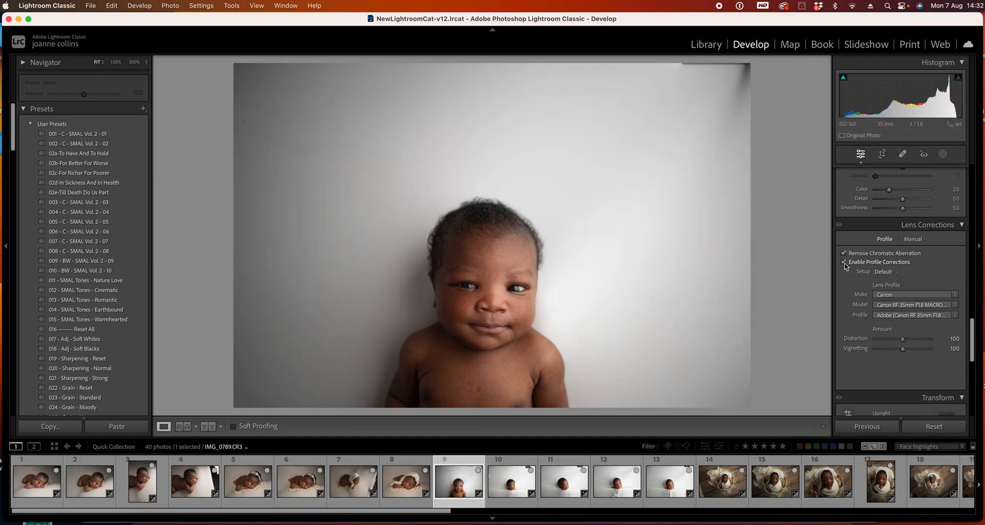
# Select photos 9 through 13 and synchronize all of photo 9's settings across them
pyautogui.moveTo(970, 357); pyautogui.dragTo(969, 177)
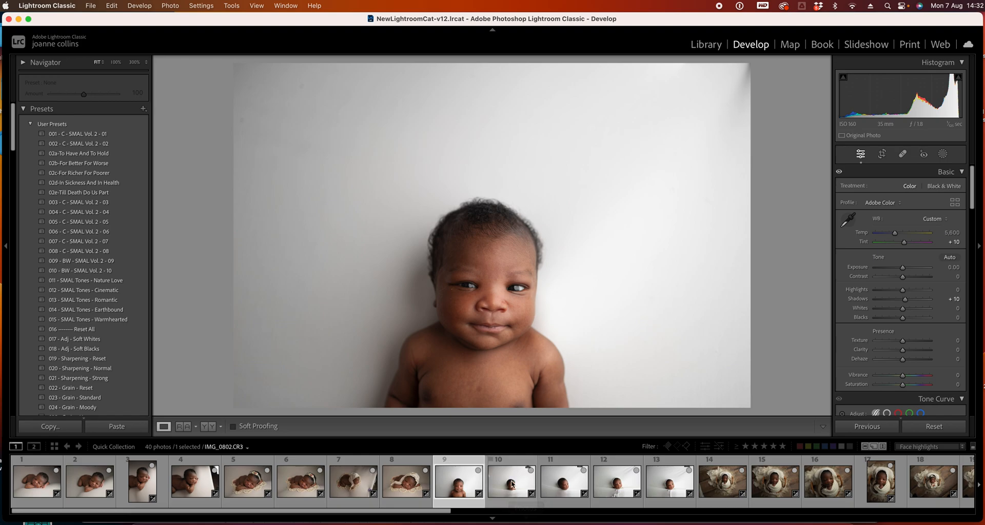
pyautogui.keyDown('shift'); pyautogui.click(671, 481); pyautogui.keyUp('shift')
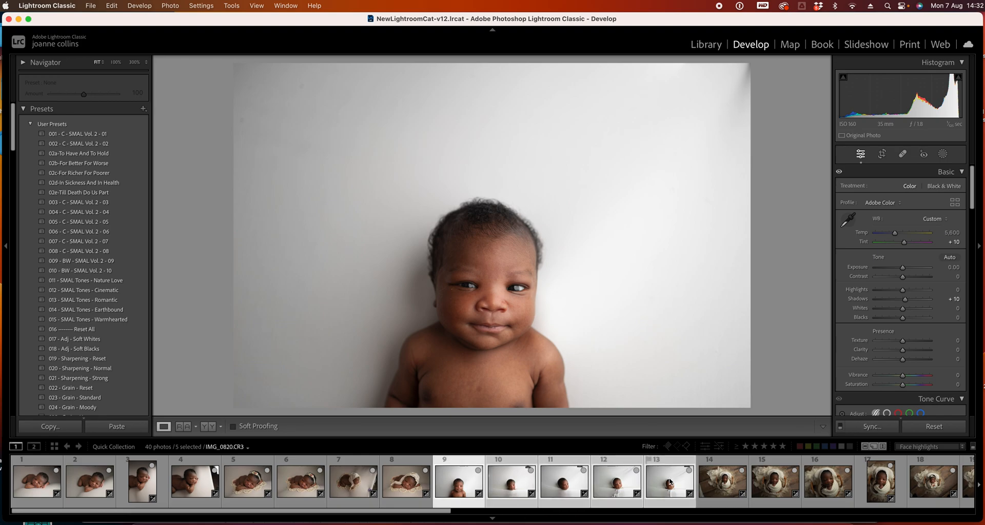
pyautogui.click(883, 427)
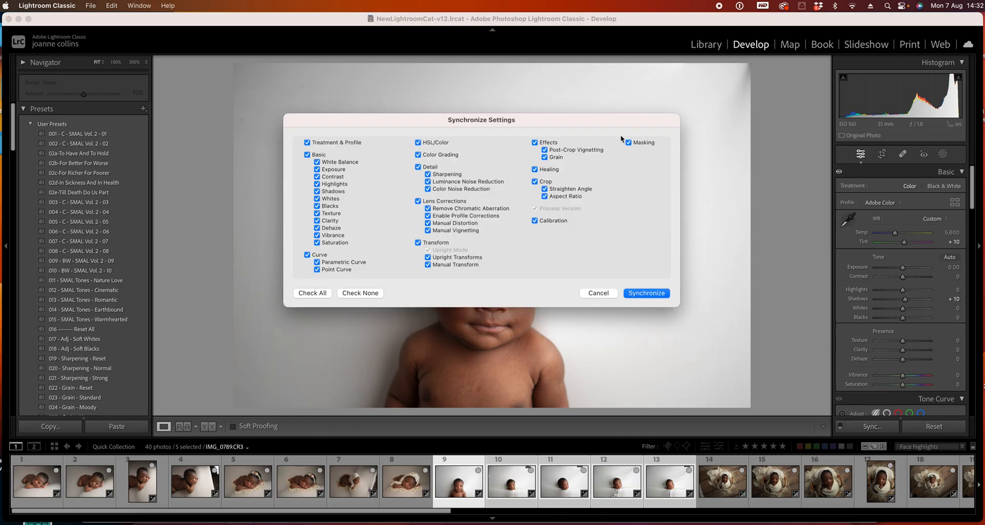
pyautogui.click(646, 292)
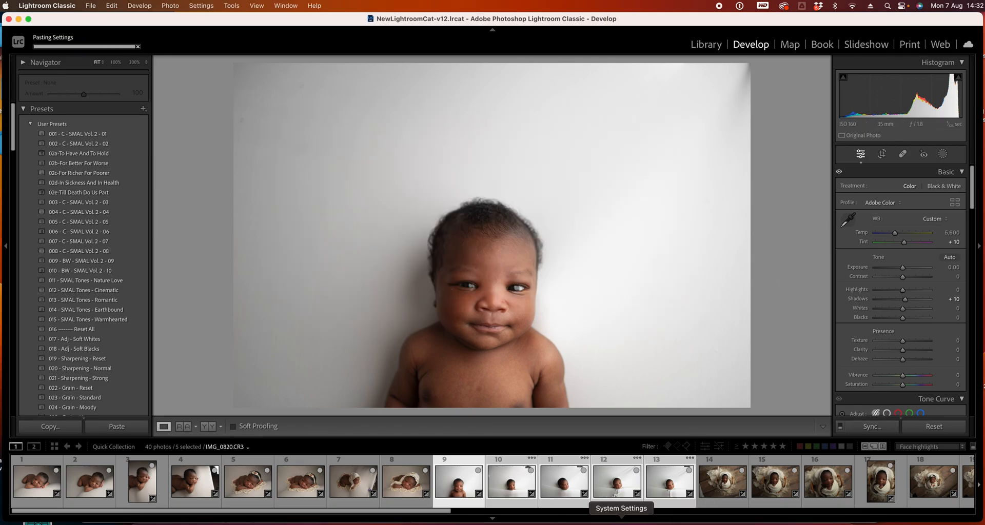
# Step through photos 10 to 14 to check the synced HSL settings
pyautogui.click(508, 465)
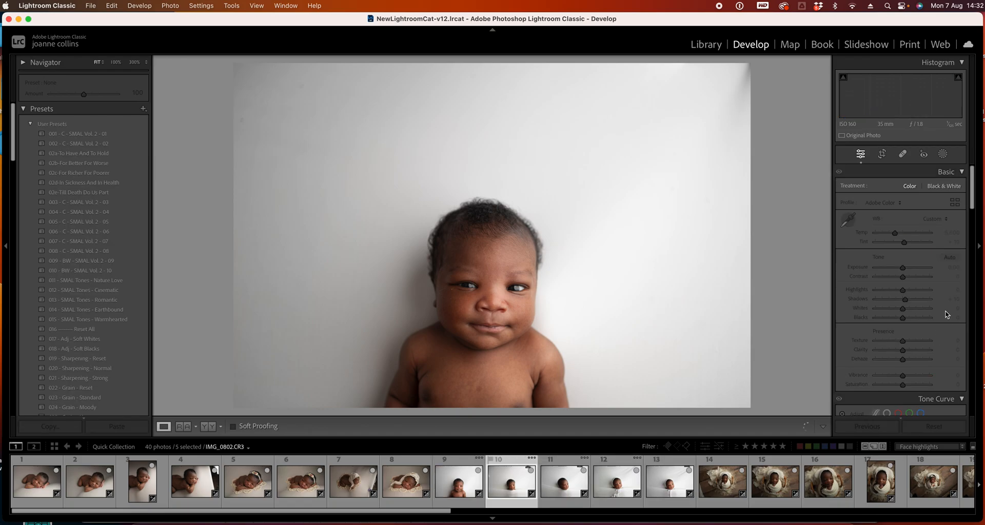
pyautogui.moveTo(972, 198); pyautogui.dragTo(973, 264)
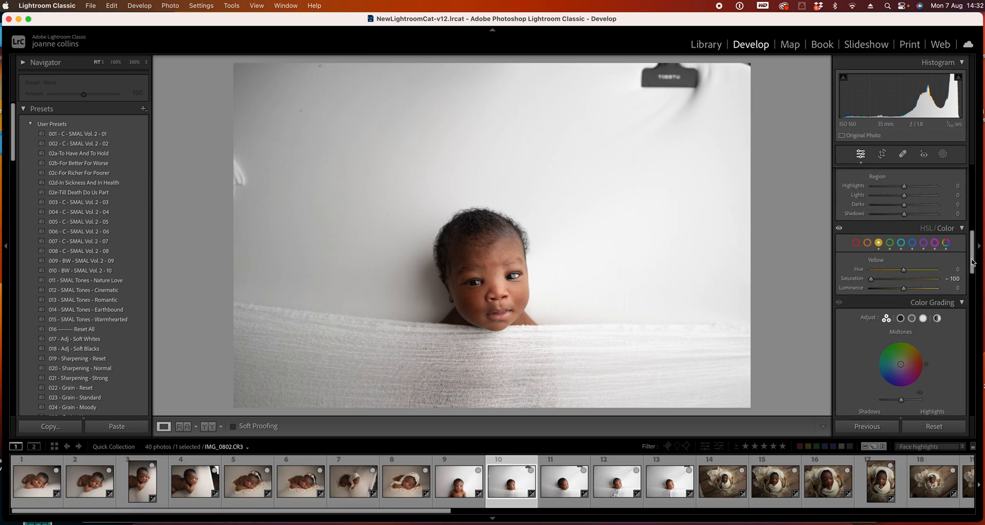
pyautogui.click(936, 244)
pyautogui.click(574, 488)
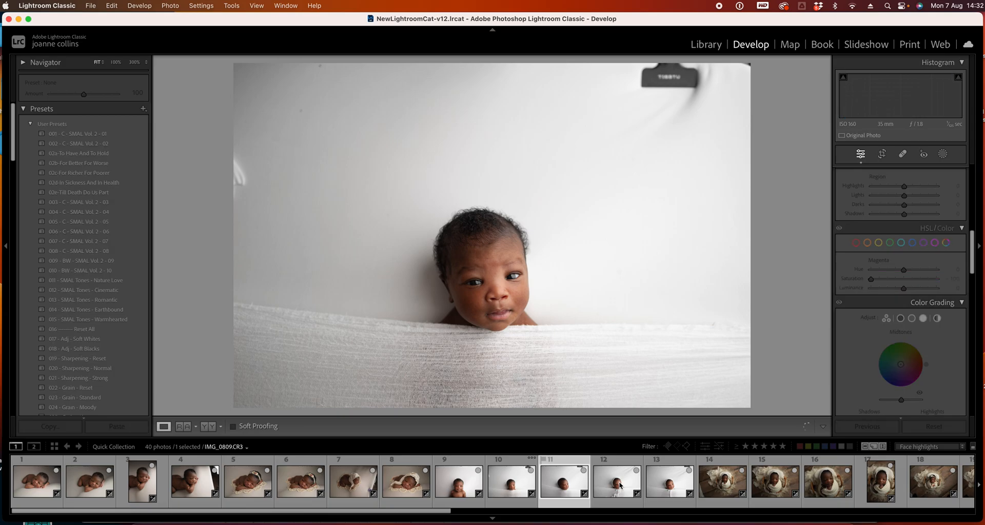
pyautogui.press('Right')
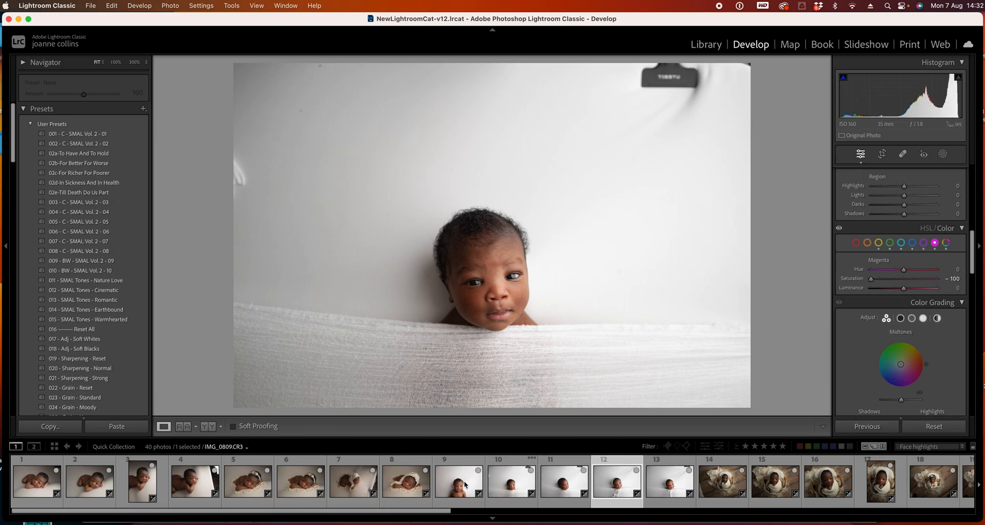
pyautogui.click(679, 484)
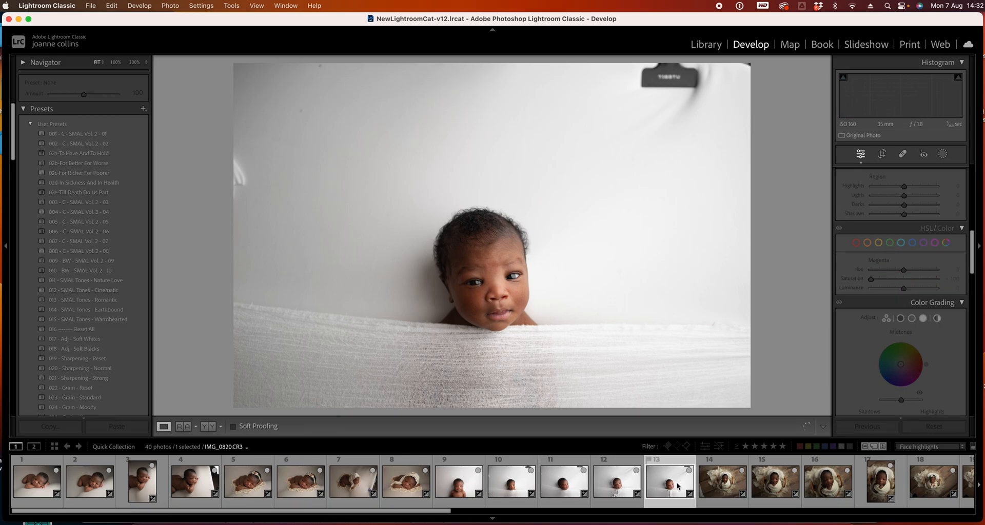
pyautogui.click(731, 487)
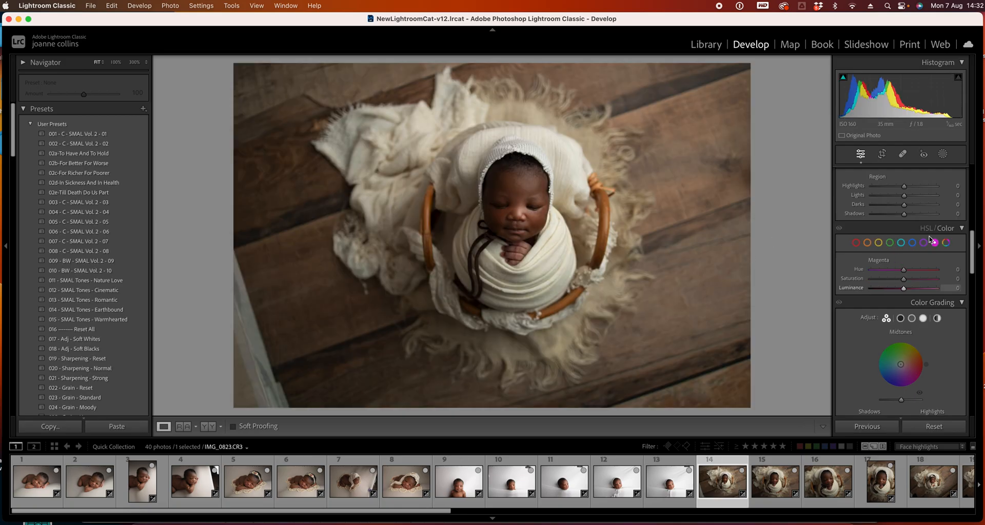
# Set photo 14's Tint to +10 and turn off its lens profile corrections
pyautogui.moveTo(974, 258); pyautogui.dragTo(977, 123)
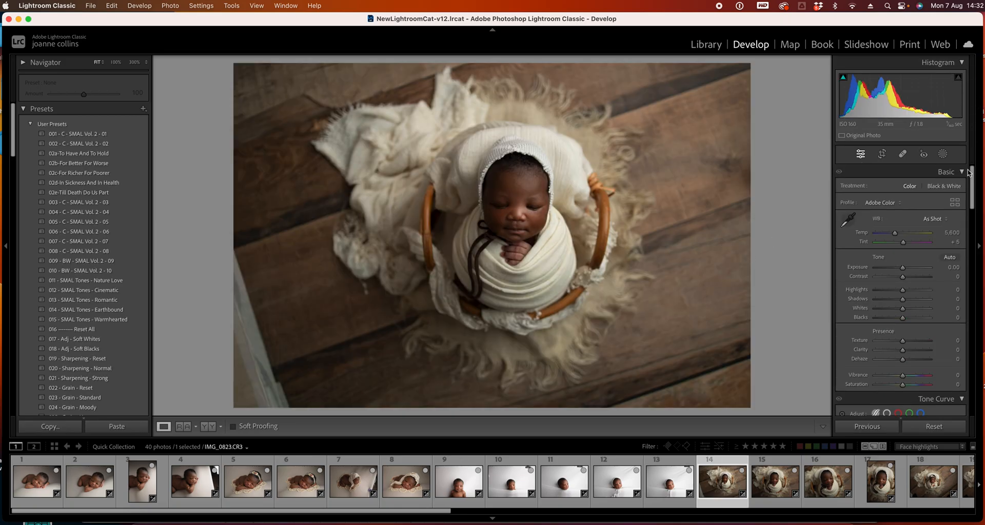
pyautogui.click(951, 242)
pyautogui.moveTo(974, 208); pyautogui.dragTo(977, 355)
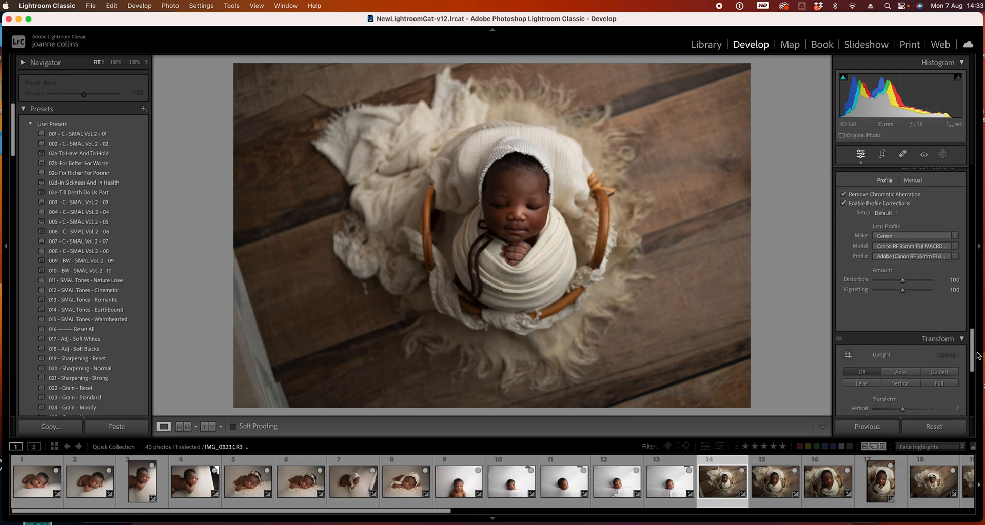
pyautogui.click(844, 203)
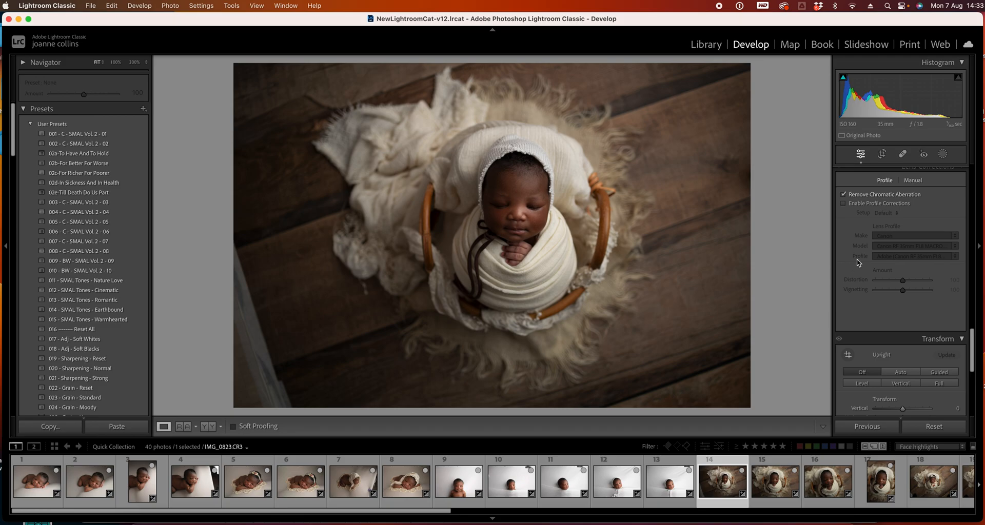
# Set photo 14's tones to Exposure +0.50, Contrast -16, Highlights -100 and Shadows +38
pyautogui.moveTo(974, 363); pyautogui.dragTo(957, 167)
pyautogui.moveTo(897, 299); pyautogui.dragTo(916, 301)
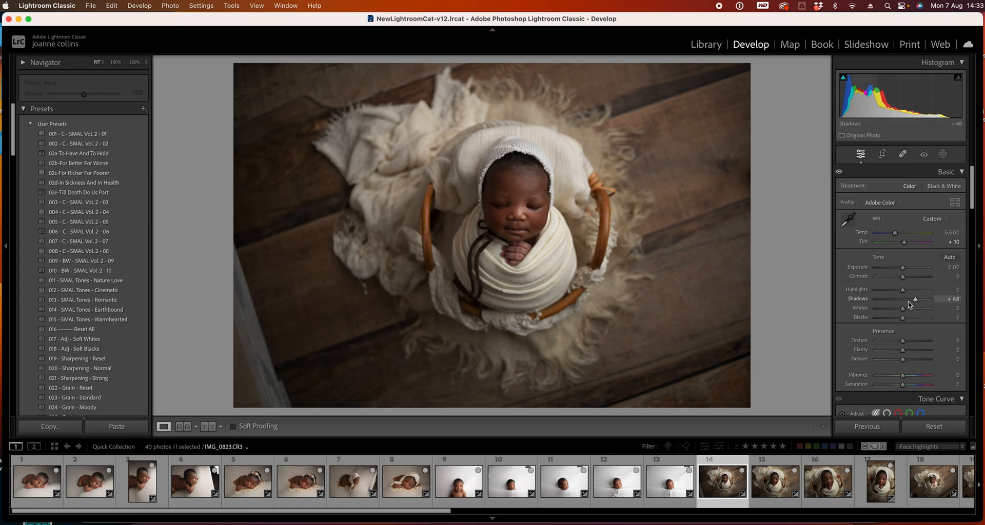
pyautogui.moveTo(902, 290)
pyautogui.mouseDown()
pyautogui.moveTo(883, 291)
pyautogui.moveTo(905, 271)
pyautogui.moveTo(875, 291)
pyautogui.moveTo(915, 301)
pyautogui.mouseUp()
pyautogui.moveTo(903, 268); pyautogui.dragTo(913, 301)
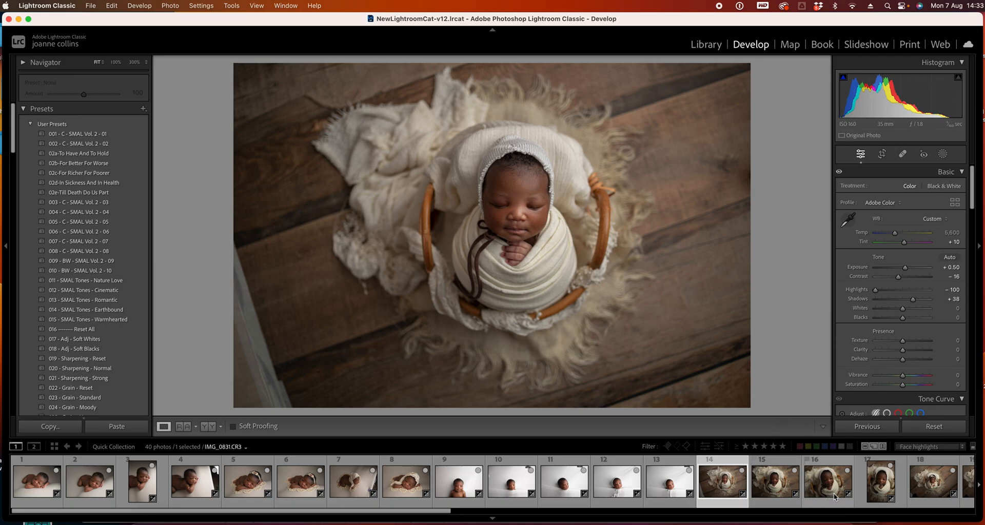
# Select photos 14 through 21 and synchronize all of photo 14's settings across them
pyautogui.moveTo(419, 512); pyautogui.dragTo(593, 516)
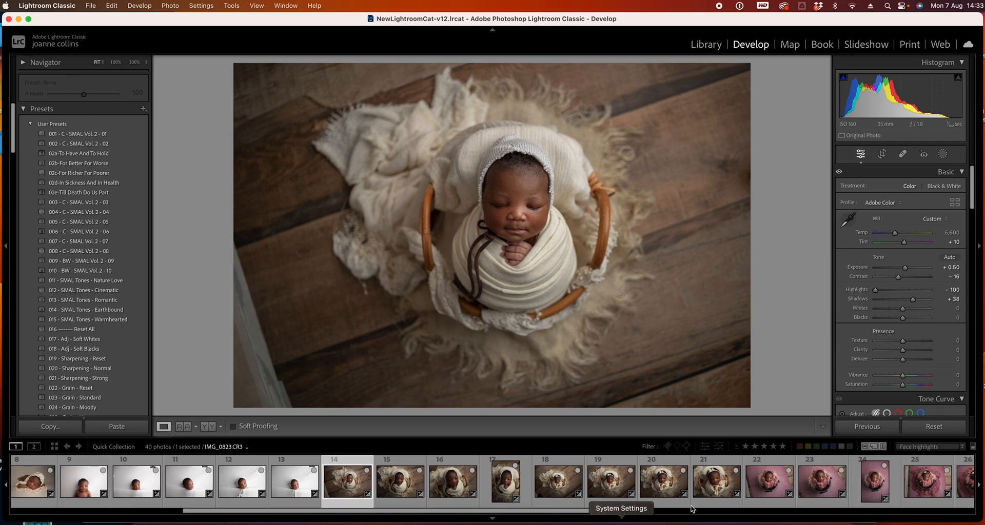
pyautogui.keyDown('shift'); pyautogui.click(726, 487); pyautogui.keyUp('shift')
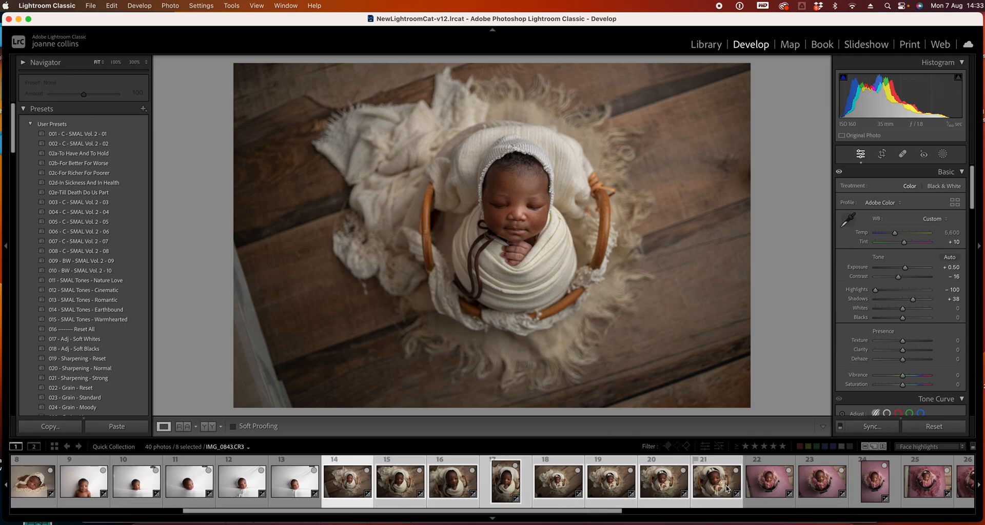
pyautogui.click(872, 426)
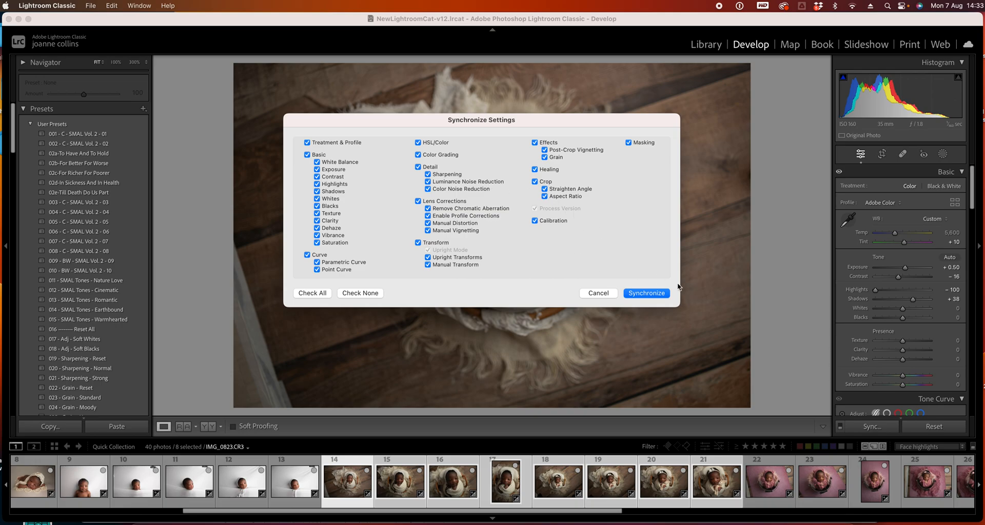
pyautogui.click(653, 294)
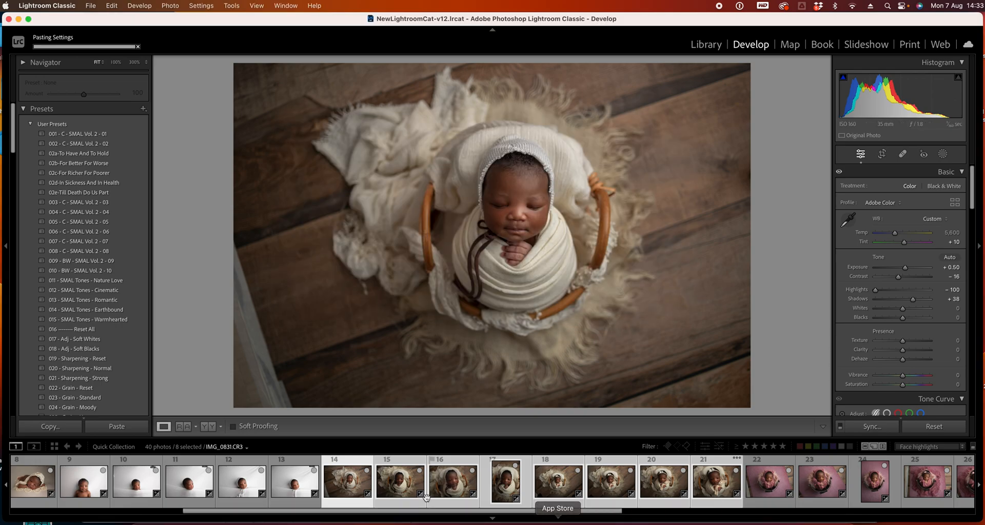
# Nudge the Exposure up slightly on photos 15 and 17
pyautogui.click(400, 463)
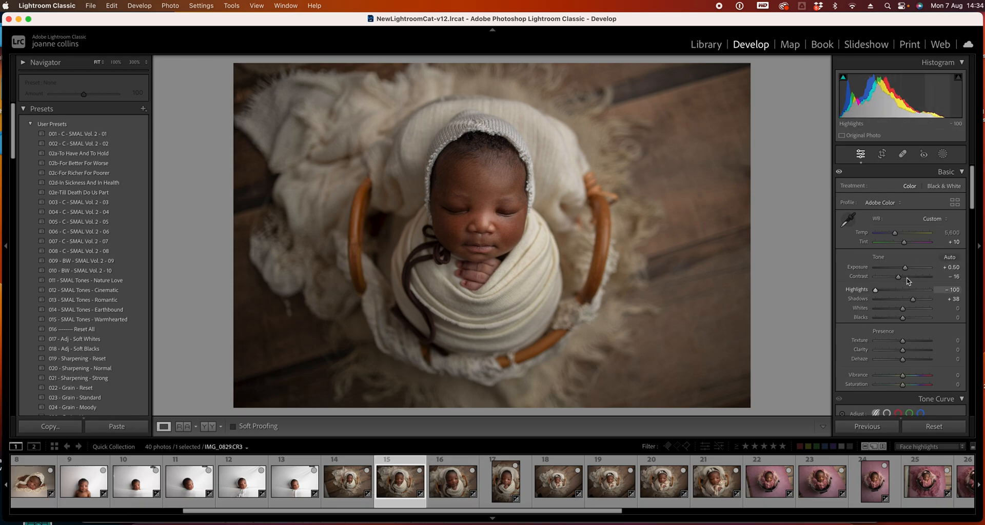
pyautogui.moveTo(904, 267); pyautogui.dragTo(910, 273)
pyautogui.press('Right')
# Move to photo 18 and lower its Shadows to +17
pyautogui.press('Right')
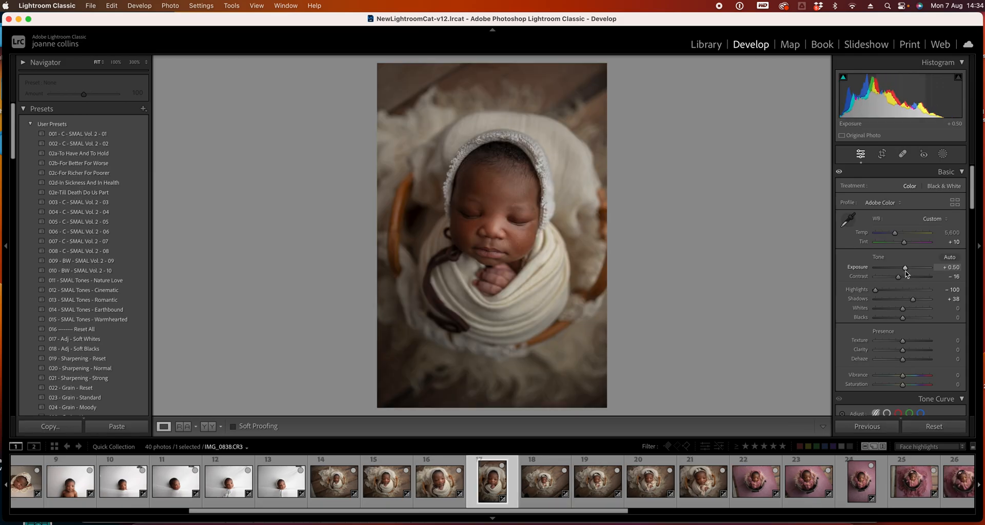
pyautogui.moveTo(906, 272); pyautogui.dragTo(911, 277)
pyautogui.press('Right')
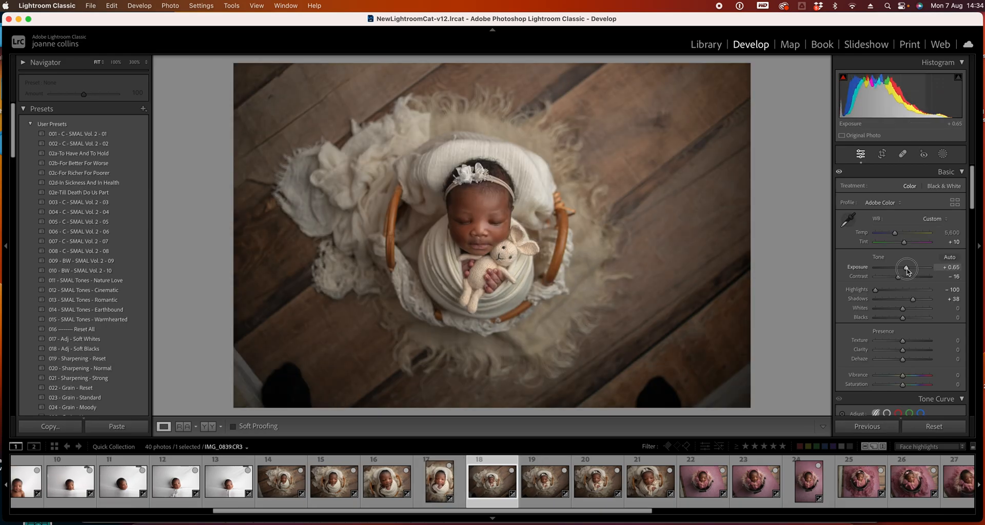
pyautogui.moveTo(908, 301); pyautogui.dragTo(903, 301)
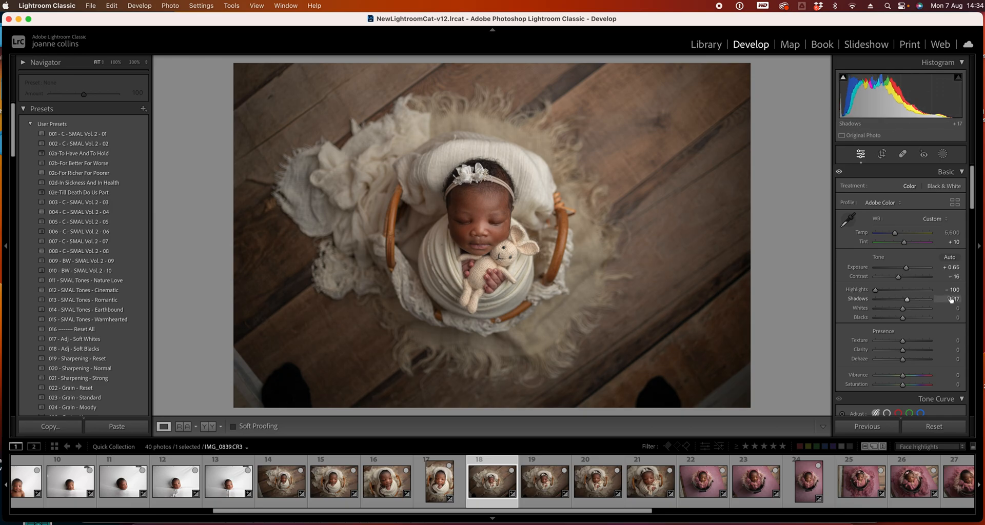
# Select photo 19, undo an accidental Highlights change, and raise its Exposure to +0.70
pyautogui.press('Right')
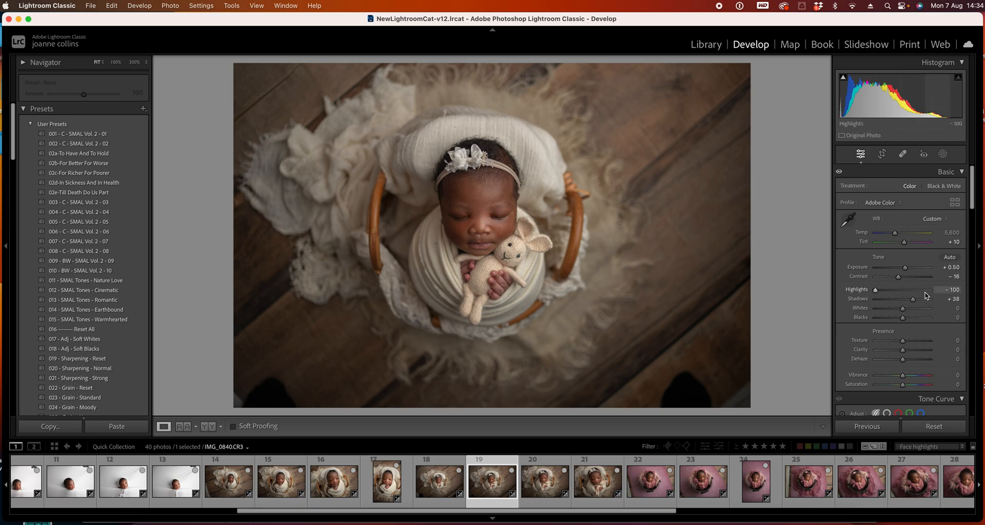
pyautogui.click(926, 290)
pyautogui.press('super+z')
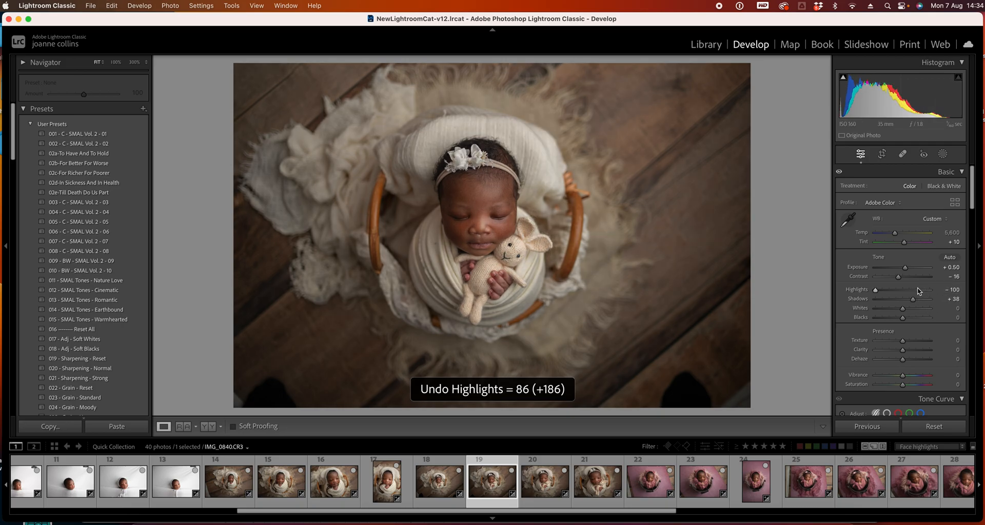
pyautogui.moveTo(903, 265); pyautogui.dragTo(905, 266)
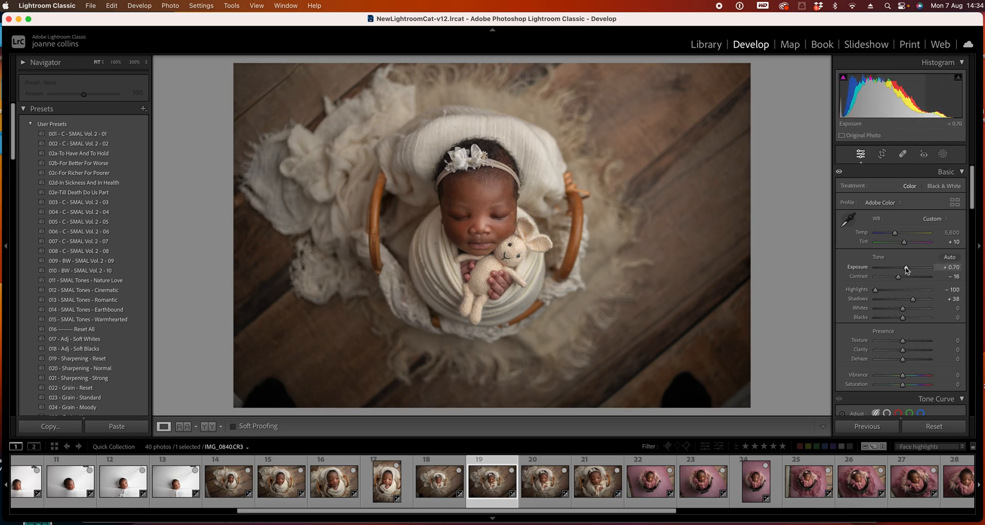
# Move on to photo 21 and raise its Exposure to +0.70
pyautogui.press('Right')
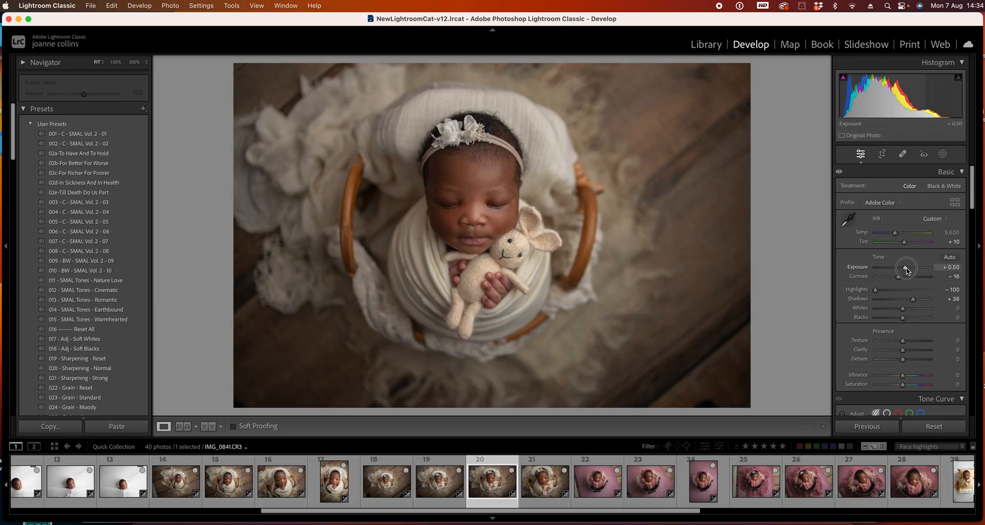
pyautogui.press('Right')
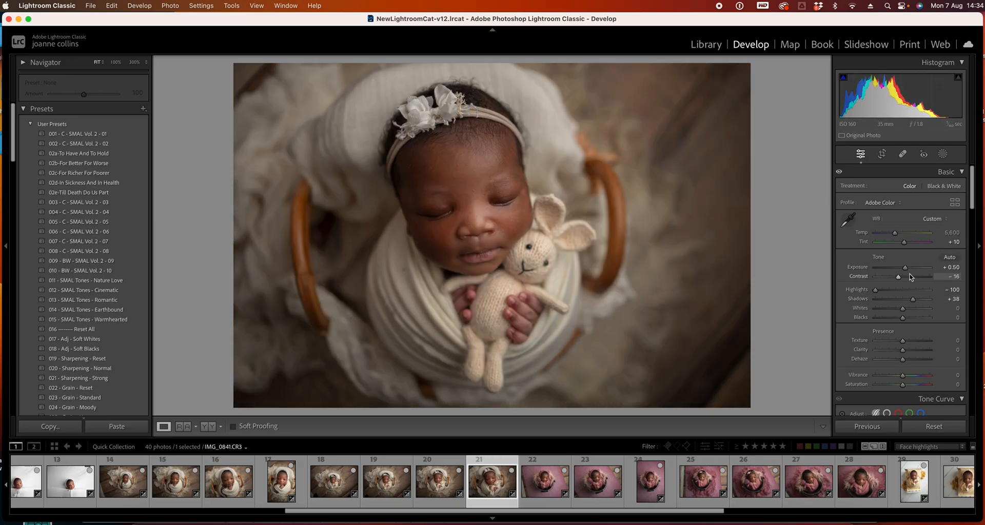
pyautogui.moveTo(905, 270); pyautogui.dragTo(907, 271)
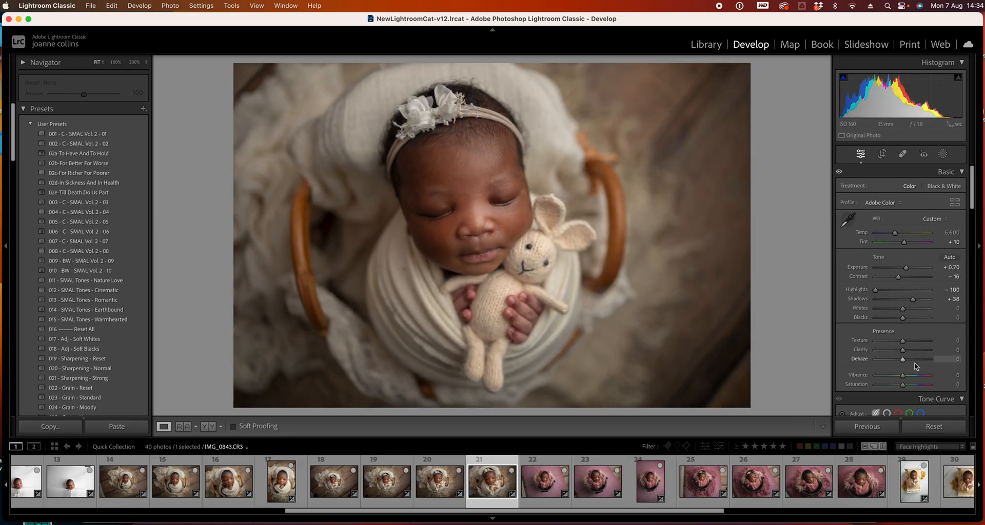
# Move to photo 22 and crop it with a -4.00 straighten angle, tightening the left, right and bottom edges
pyautogui.press('Right')
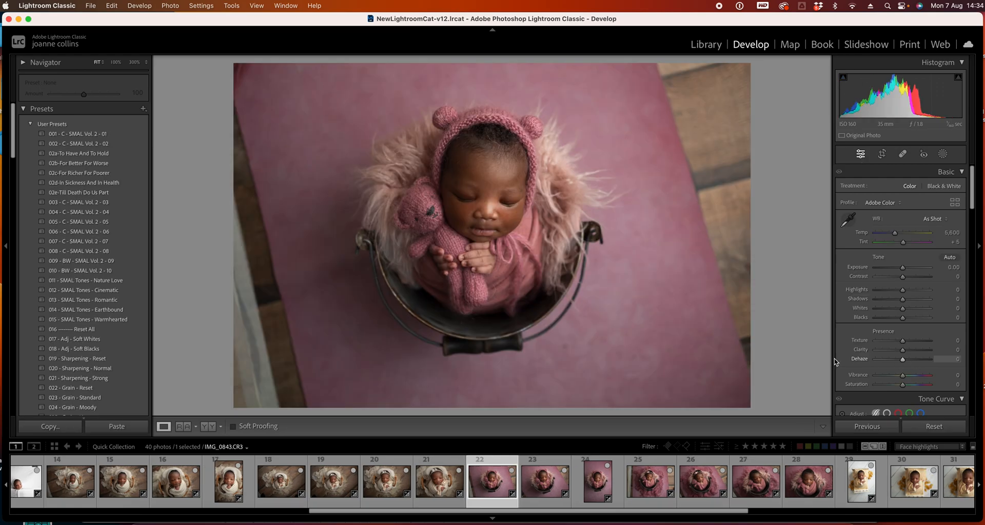
pyautogui.click(881, 154)
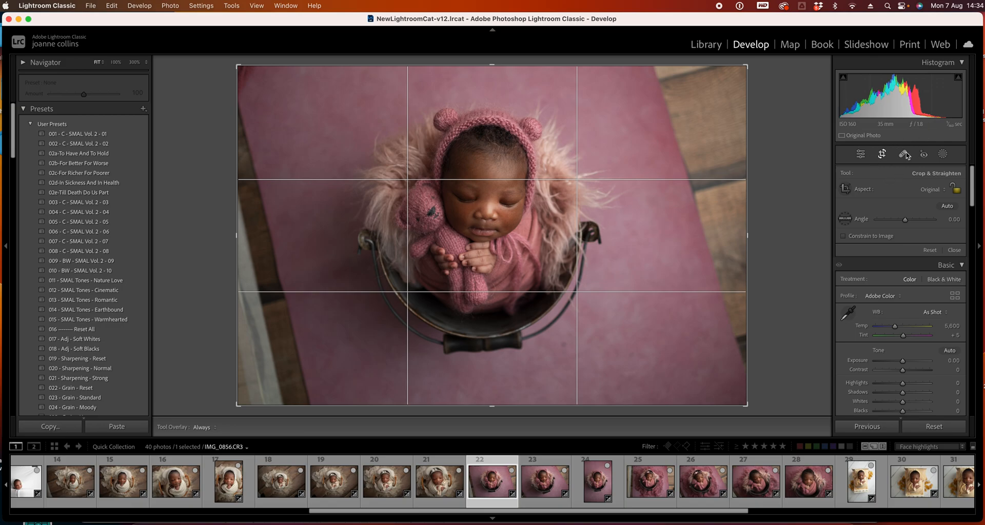
pyautogui.moveTo(765, 65); pyautogui.dragTo(751, 47)
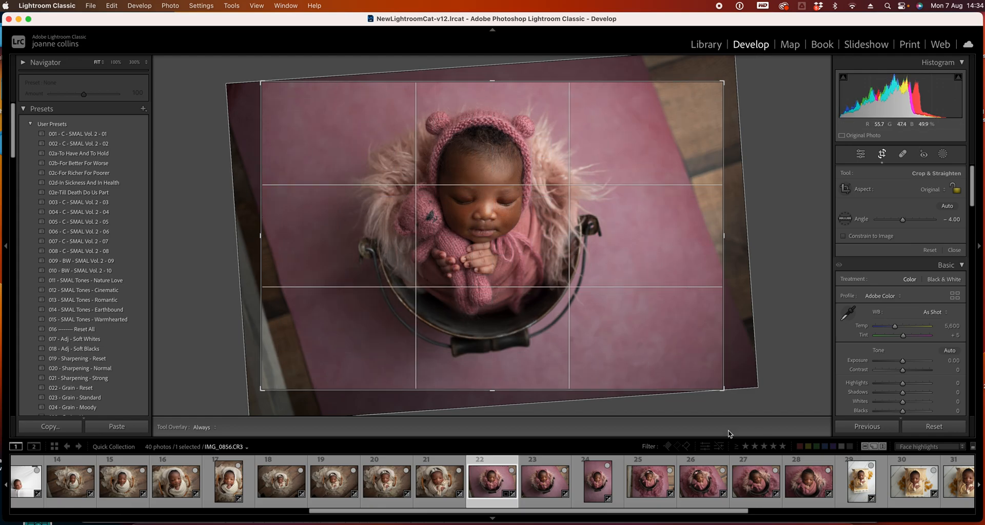
pyautogui.moveTo(263, 261); pyautogui.dragTo(271, 261)
pyautogui.moveTo(708, 246); pyautogui.dragTo(688, 247)
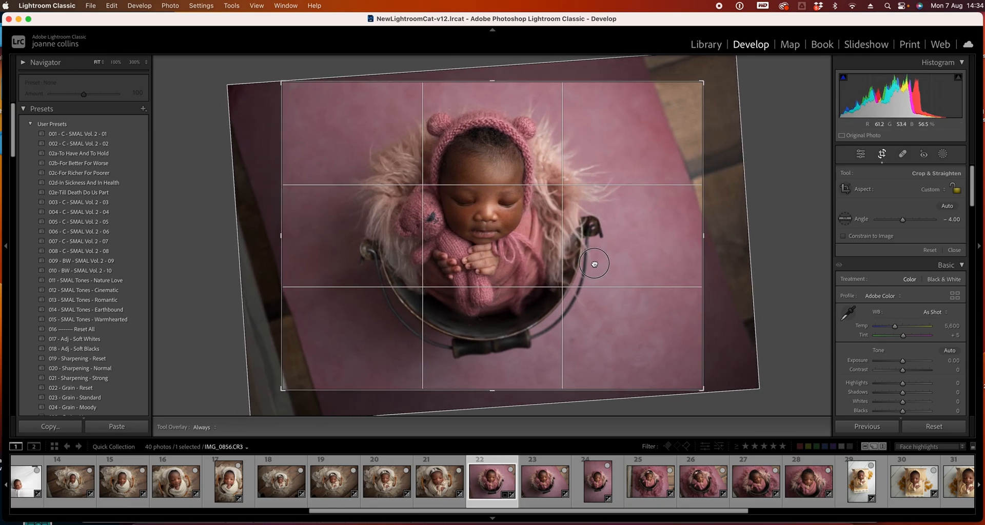
pyautogui.moveTo(489, 391); pyautogui.dragTo(489, 389)
pyautogui.press('Return')
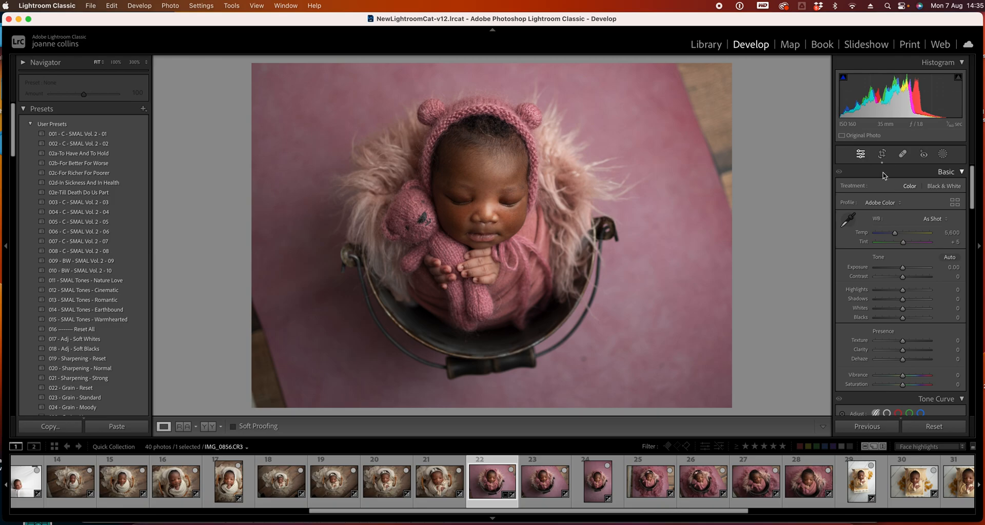
# Remove a spot on the pink backdrop below the bucket with the Spot Removal tool
pyautogui.click(901, 155)
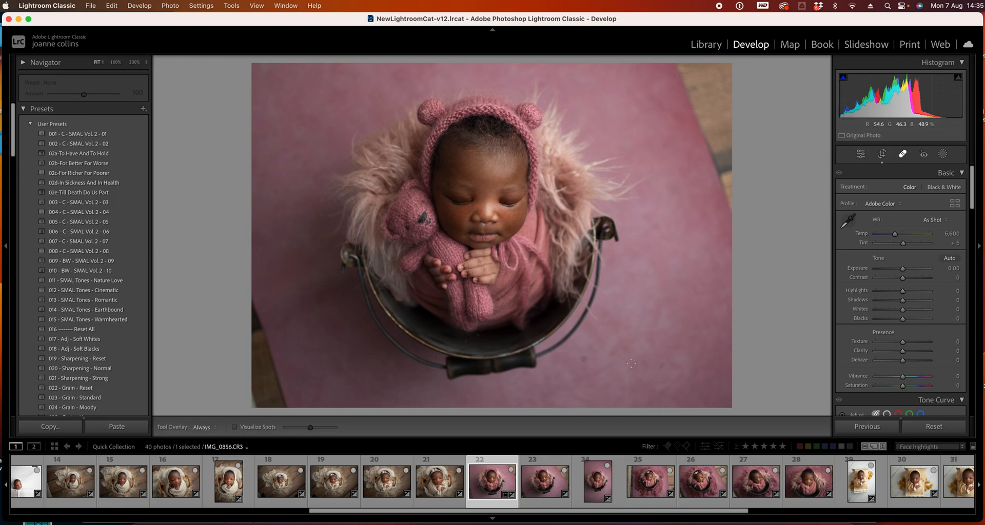
pyautogui.click(584, 359)
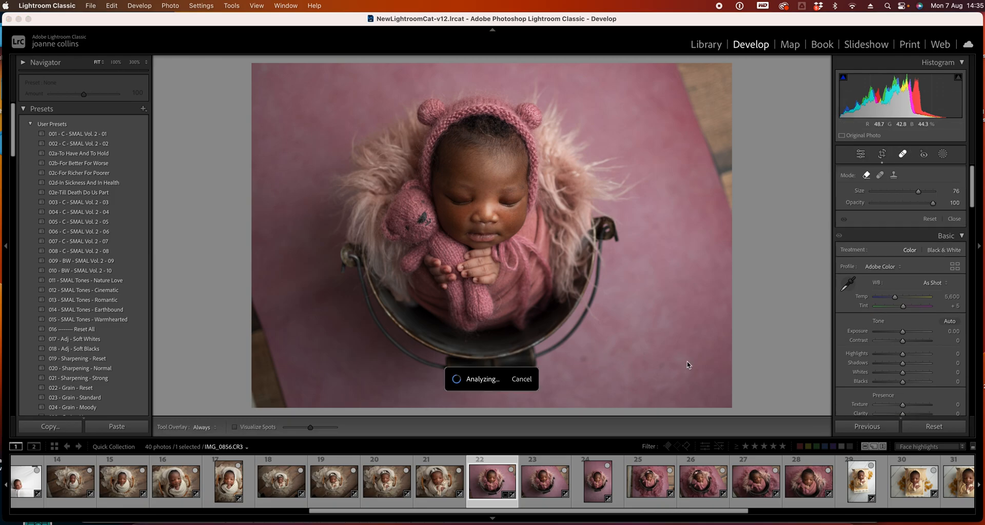
pyautogui.click(661, 365)
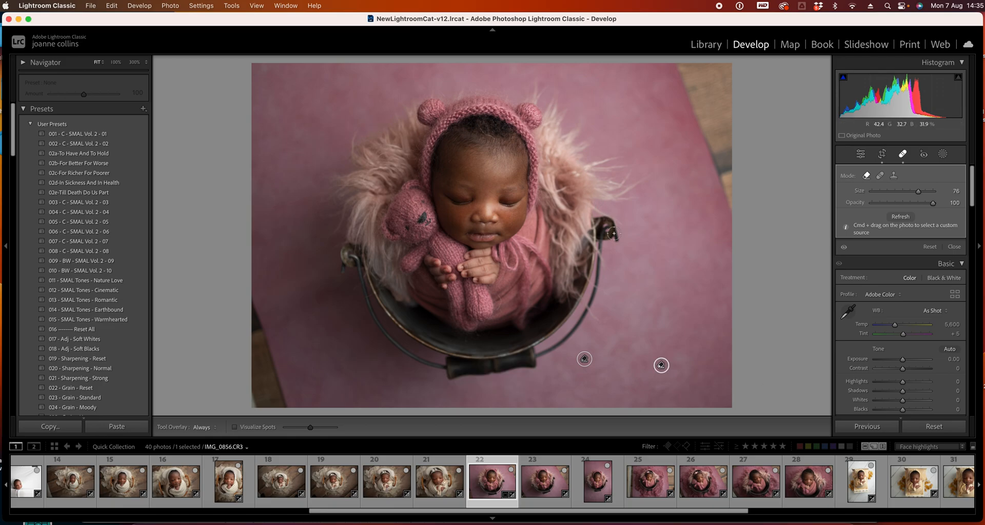
pyautogui.click(902, 153)
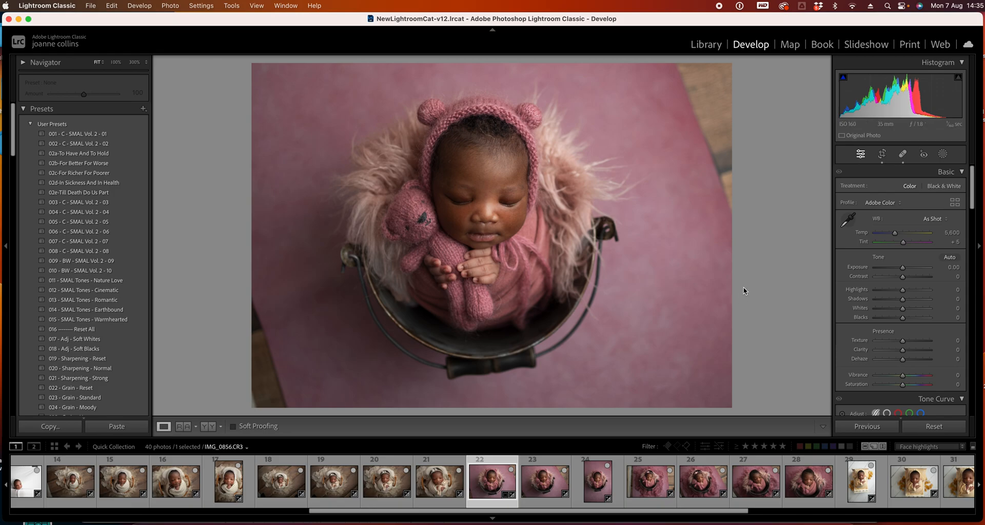
# Move to photo 23, tighten its crop from the lower-right corner, and raise its Shadows to +27
pyautogui.press('Right')
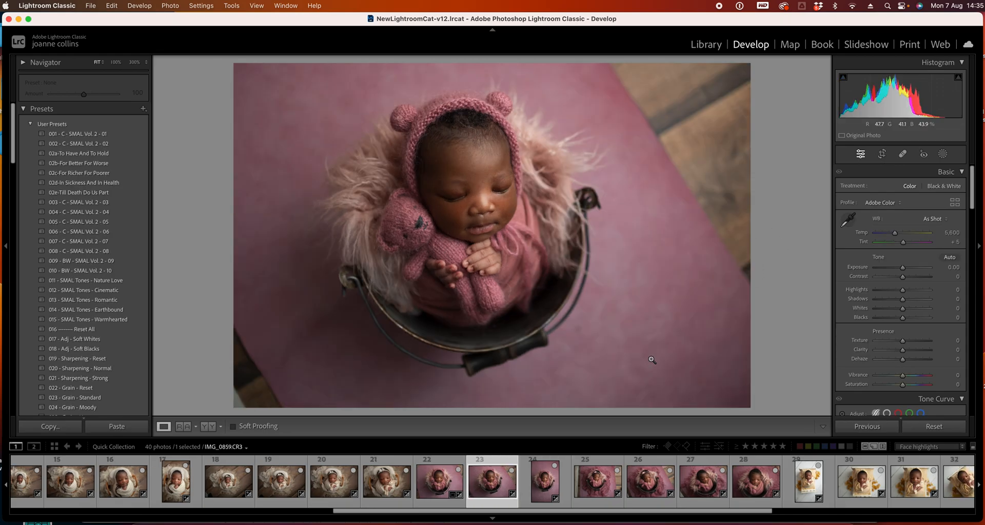
pyautogui.click(882, 153)
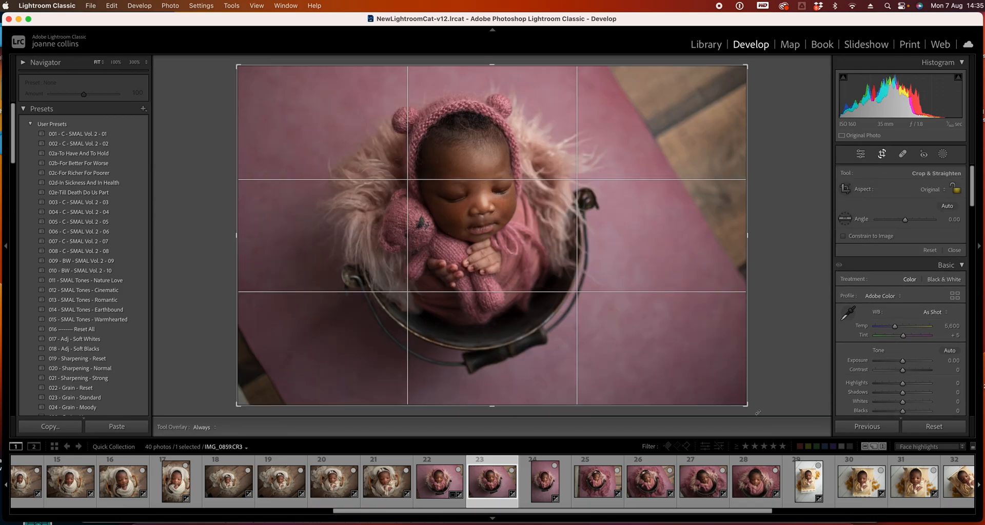
pyautogui.moveTo(758, 412); pyautogui.dragTo(740, 401)
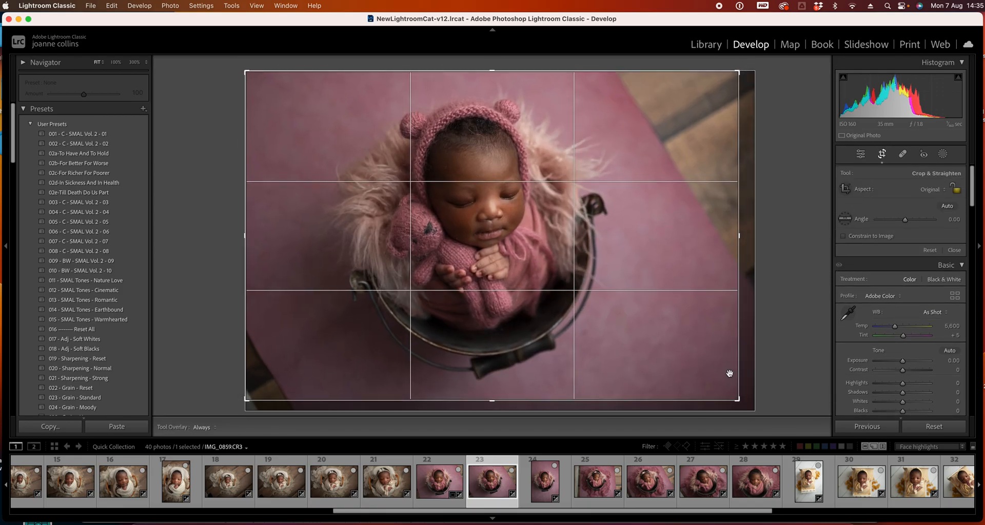
pyautogui.doubleClick(639, 274)
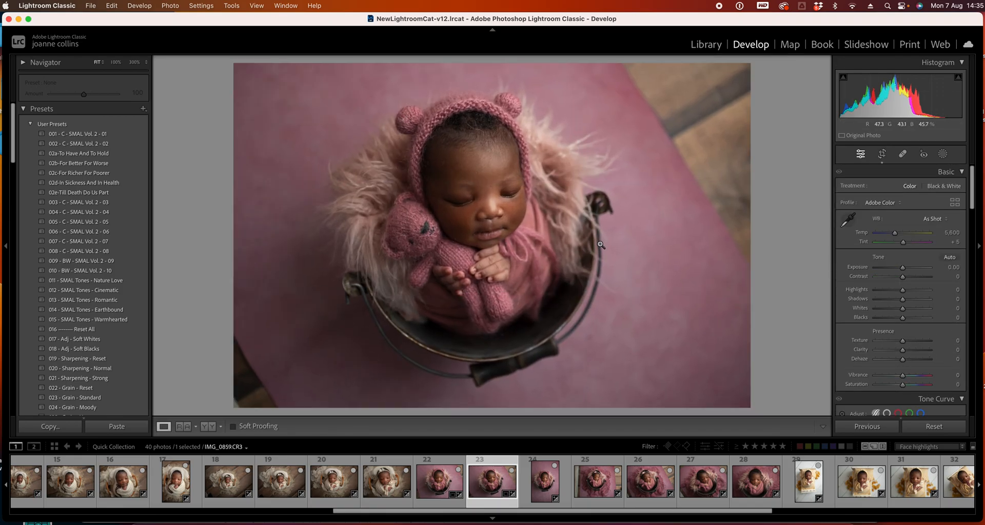
pyautogui.click(909, 299)
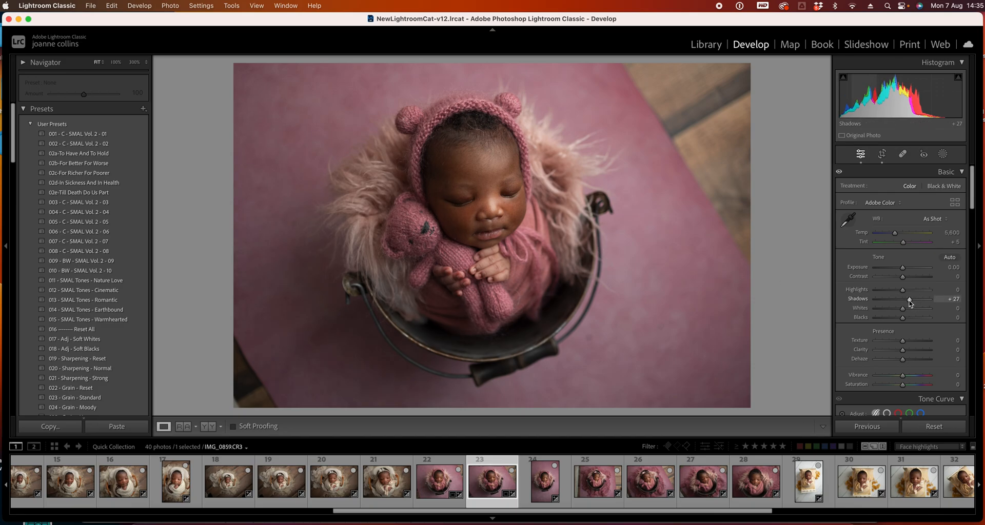
# Return to photo 22, inspect its Lens Corrections, and set Exposure to +0.25 and Highlights to -23
pyautogui.click(448, 484)
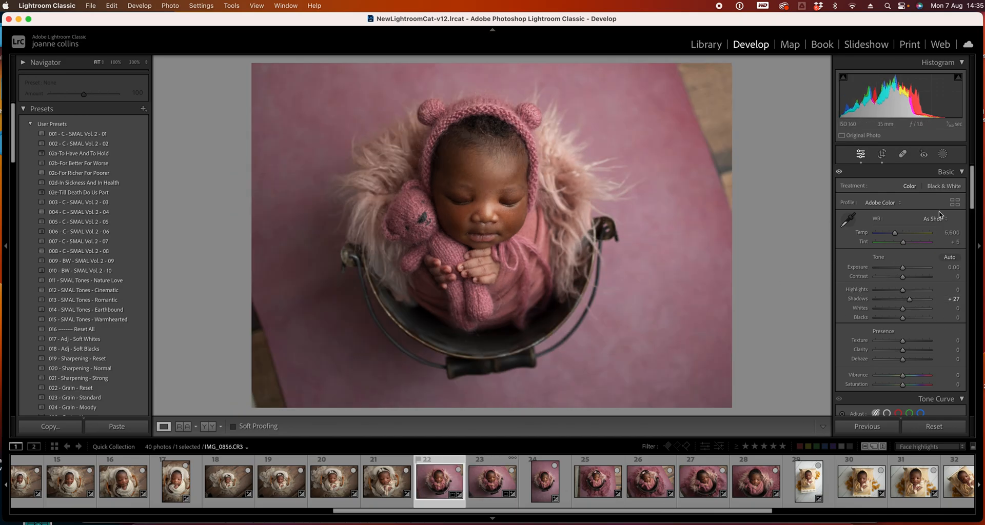
pyautogui.moveTo(973, 193); pyautogui.dragTo(972, 341)
pyautogui.click(842, 222)
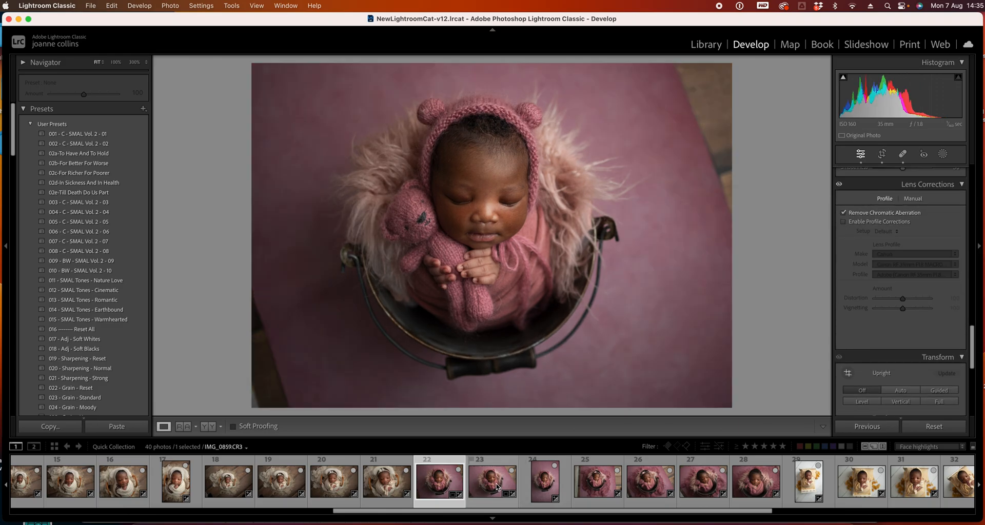
pyautogui.moveTo(975, 362); pyautogui.dragTo(973, 176)
pyautogui.moveTo(903, 272); pyautogui.dragTo(896, 293)
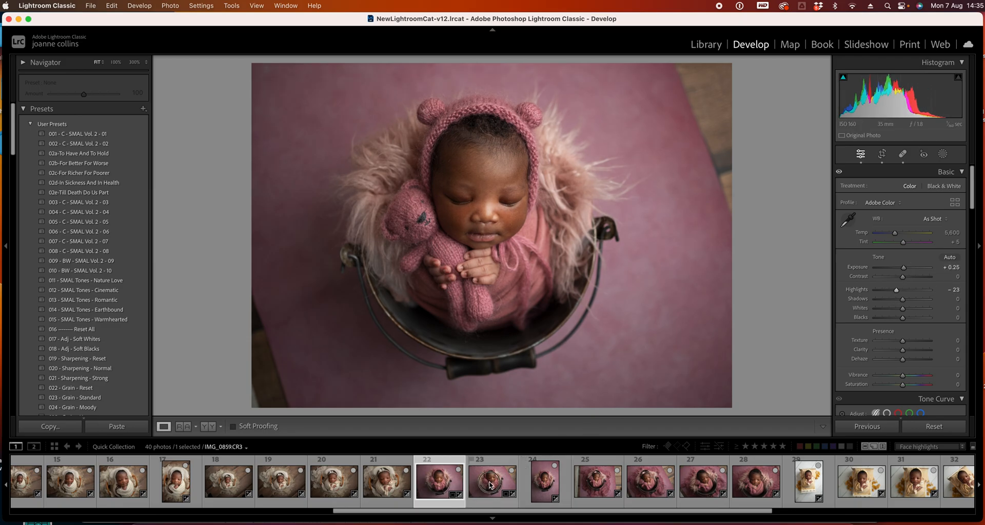
# Select photo 23 and remove a spot on the backdrop beside the bucket with the Spot Removal tool
pyautogui.click(490, 484)
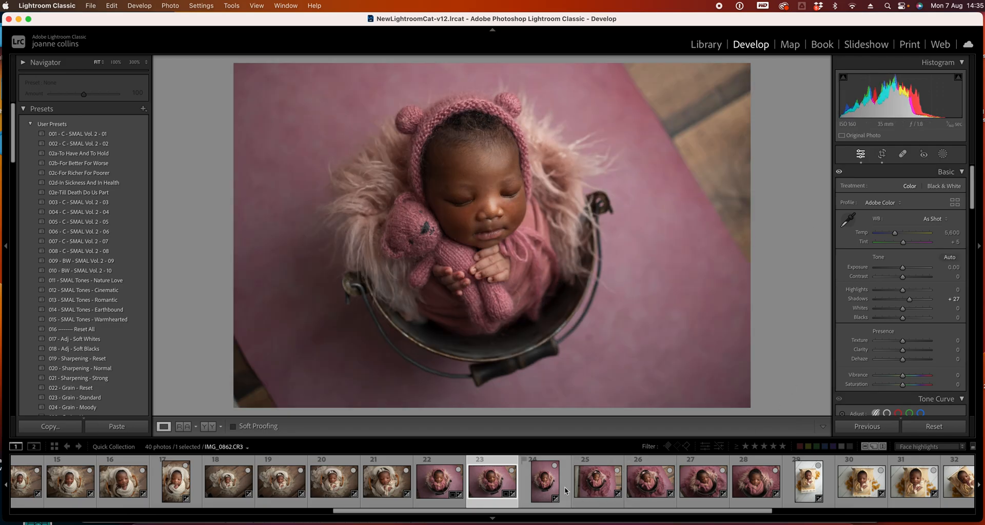
pyautogui.click(903, 154)
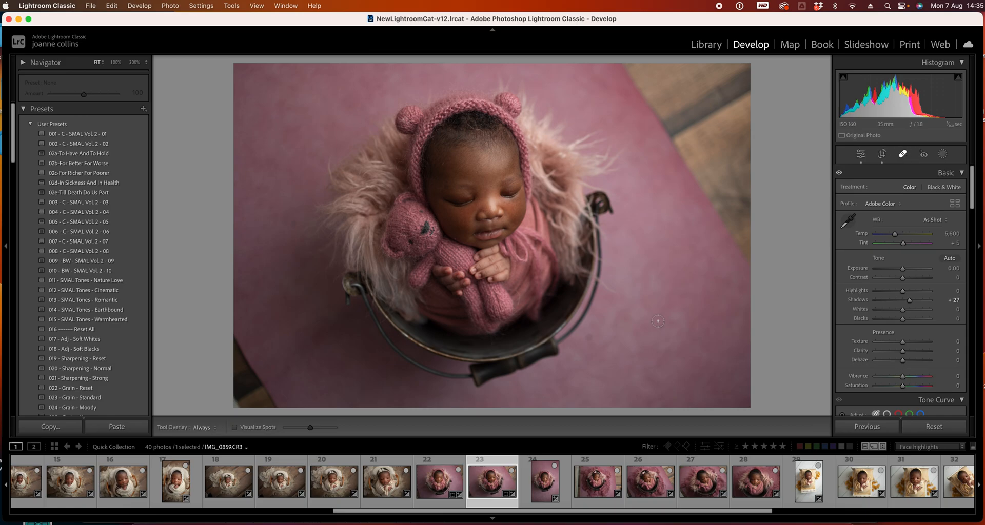
pyautogui.click(590, 342)
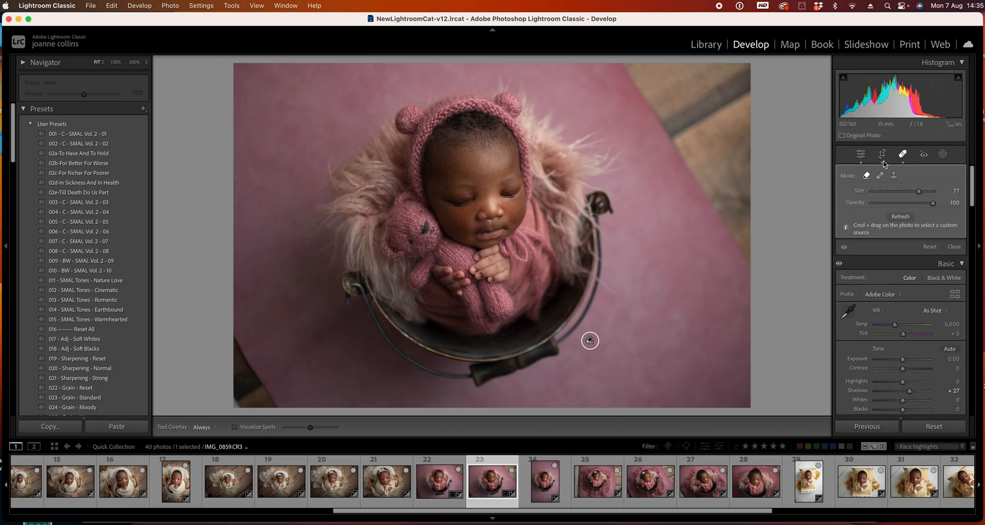
pyautogui.click(901, 155)
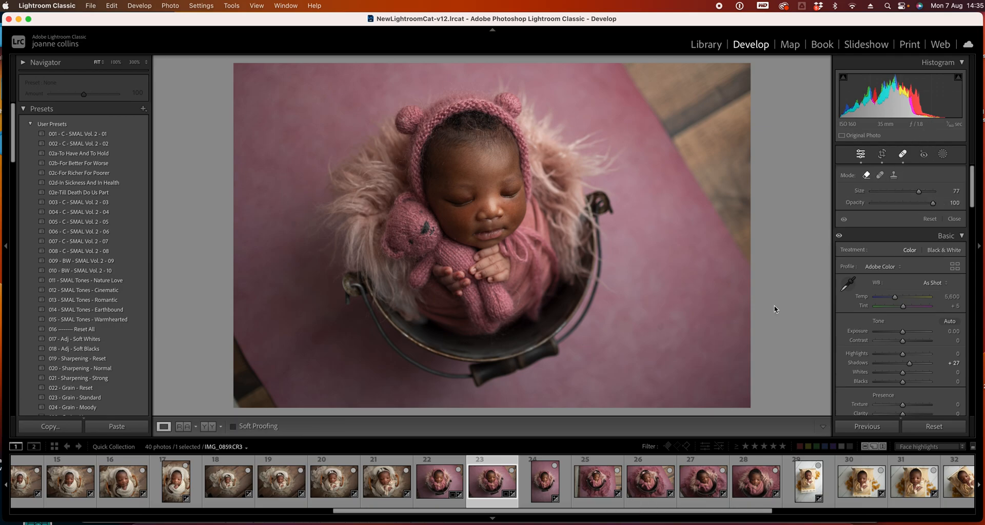
# Crop photo 23 narrower by pulling in its left and right edges
pyautogui.click(884, 156)
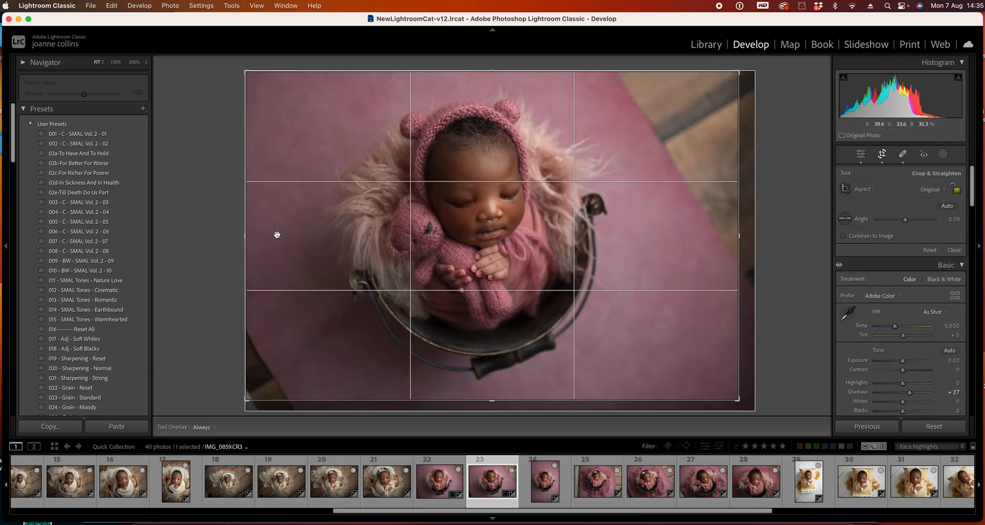
pyautogui.moveTo(748, 229); pyautogui.dragTo(725, 231)
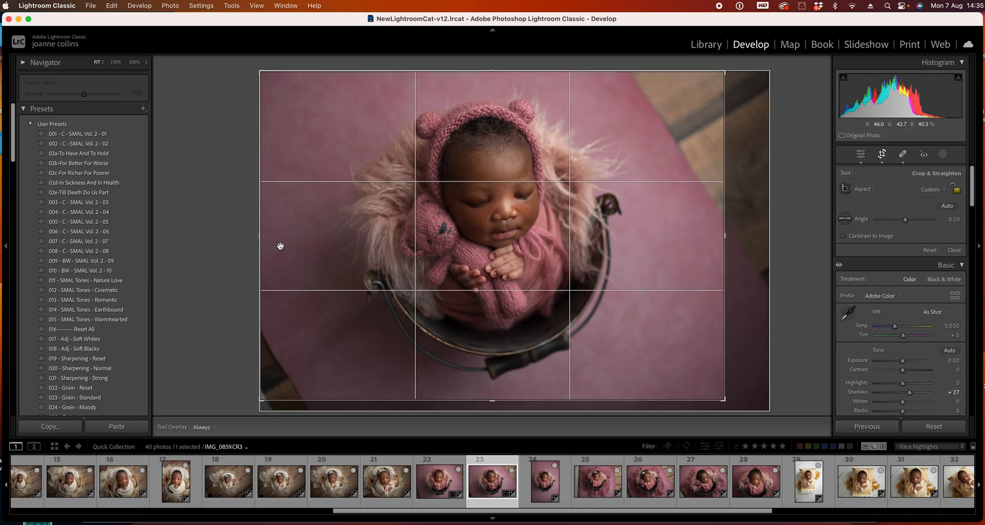
pyautogui.moveTo(261, 248); pyautogui.dragTo(266, 248)
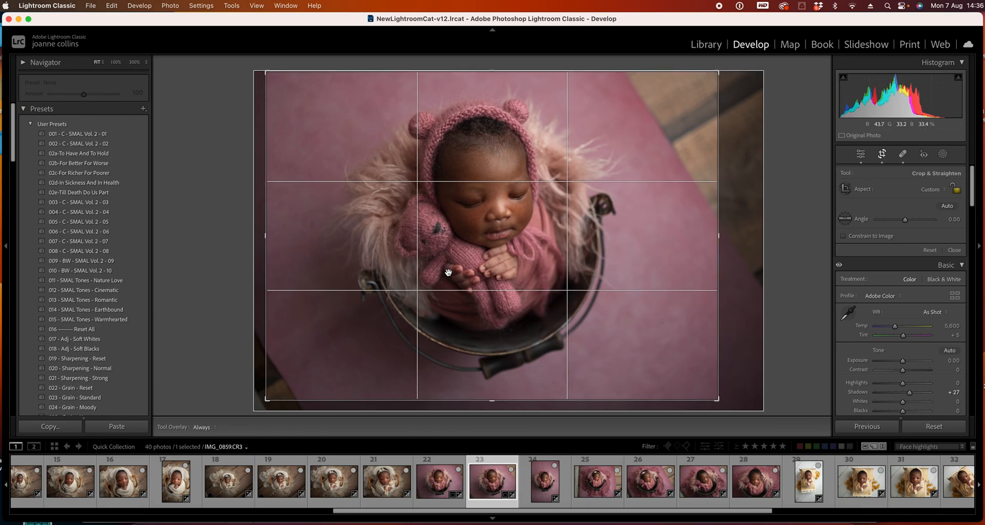
pyautogui.press('Return')
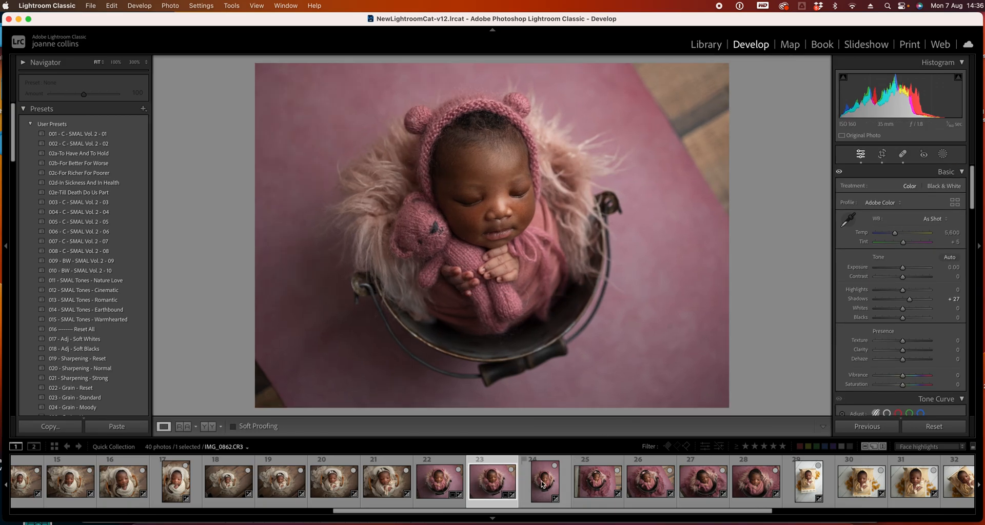
# Move to photo 24 and crop it with a -2.61 straighten angle, raising the bottom edge
pyautogui.press('Right')
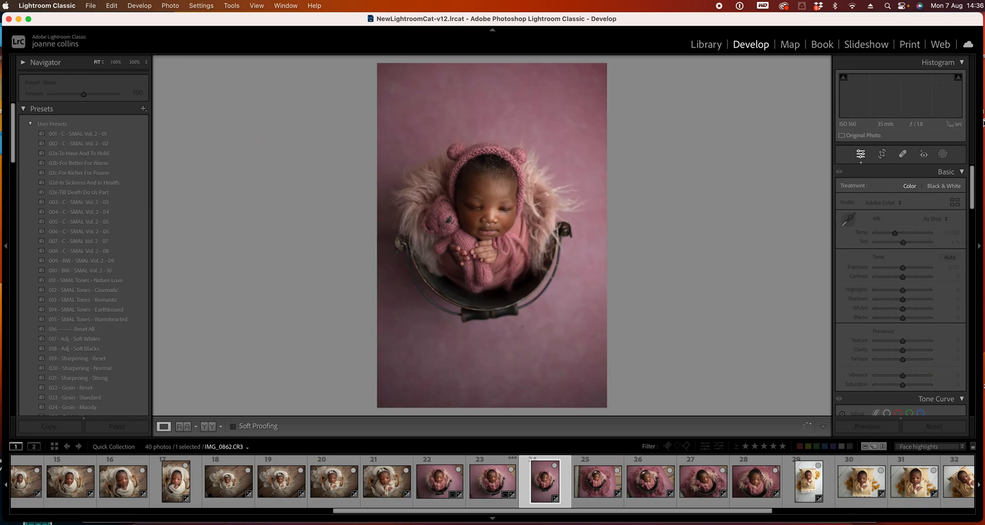
pyautogui.click(881, 153)
pyautogui.moveTo(635, 74); pyautogui.dragTo(636, 54)
pyautogui.moveTo(506, 399); pyautogui.dragTo(510, 372)
pyautogui.moveTo(515, 259); pyautogui.dragTo(515, 239)
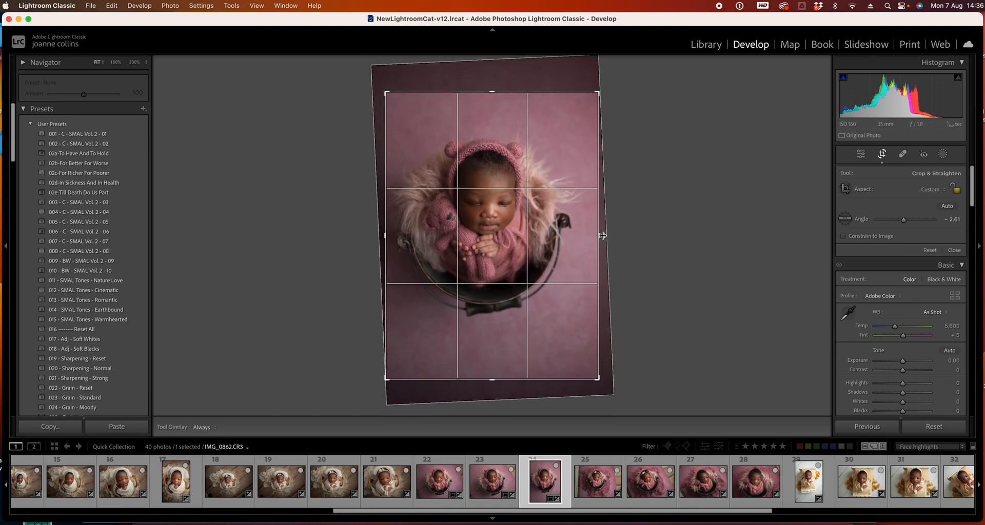
pyautogui.press('Return')
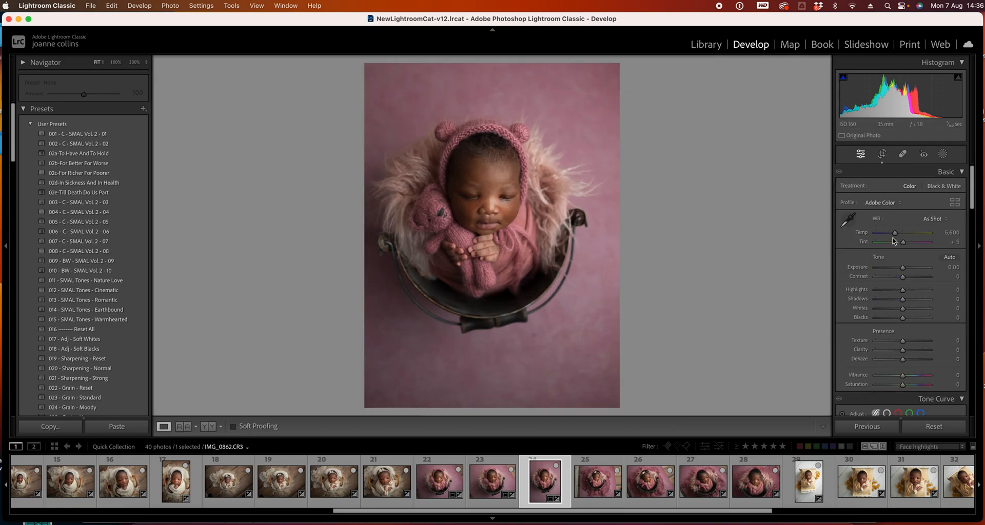
# Undo the last crop change and tighten photo 24's crop from the top-right corner
pyautogui.press('super+z')
pyautogui.click(882, 154)
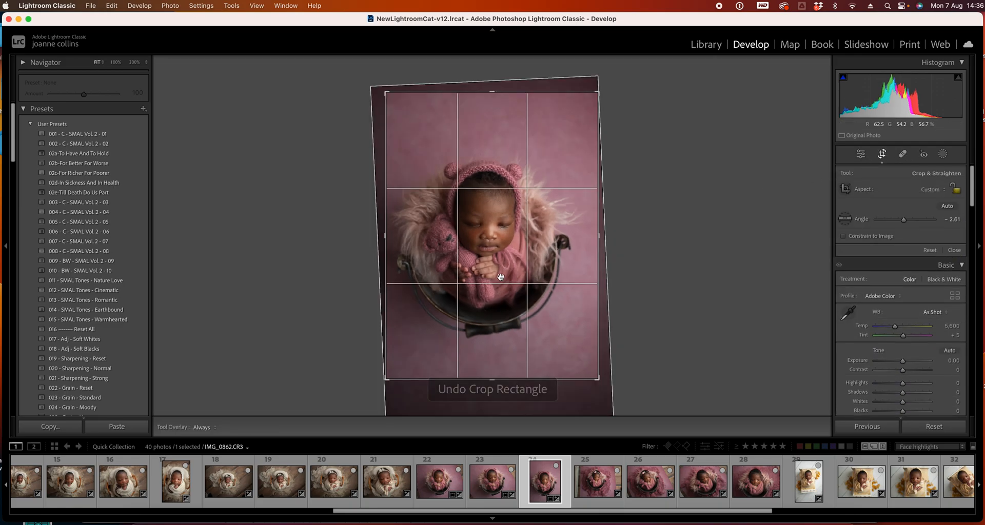
pyautogui.moveTo(598, 92); pyautogui.dragTo(588, 101)
pyautogui.press('Return')
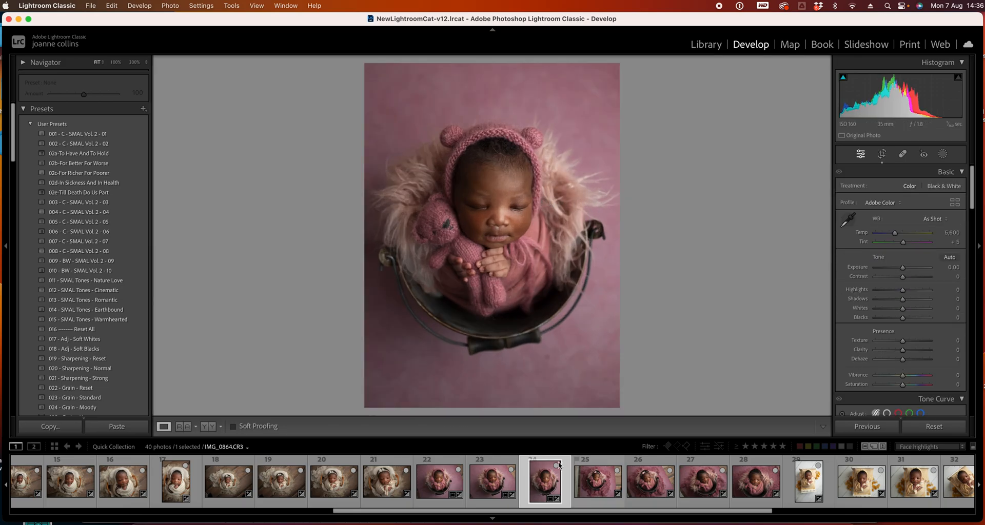
# Review photo 24's crop, then move on to photo 25
pyautogui.click(881, 155)
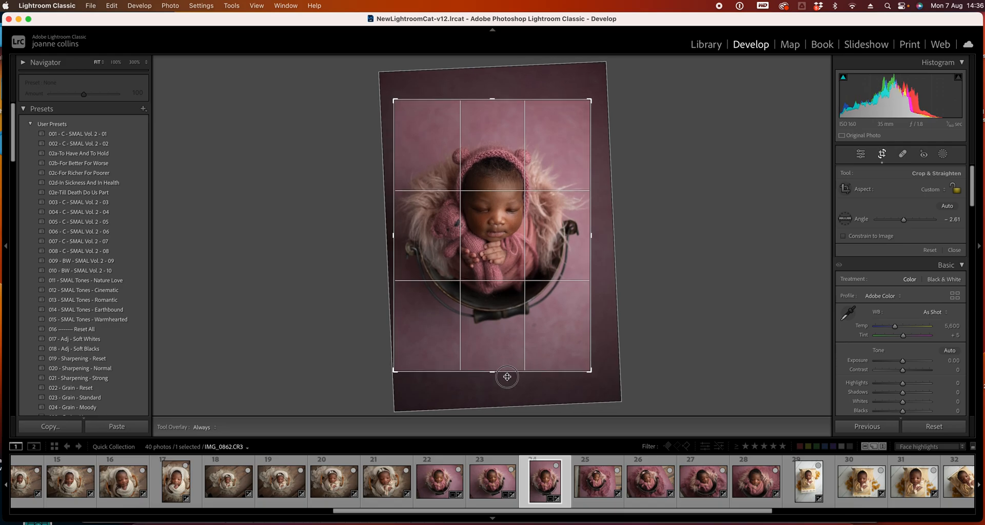
pyautogui.press('Return')
pyautogui.click(598, 482)
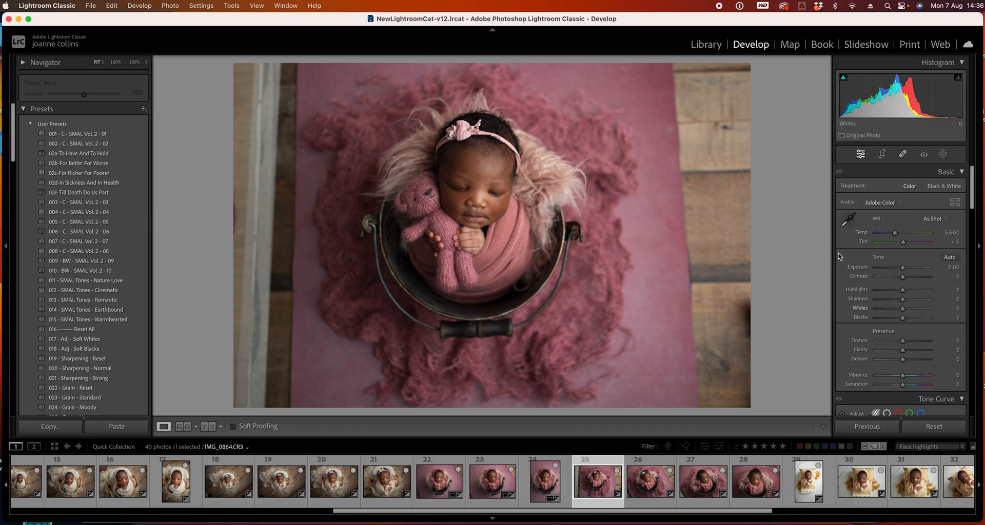
# Set photo 25's highlights to -88 and turn off its lens profile corrections
pyautogui.click(879, 291)
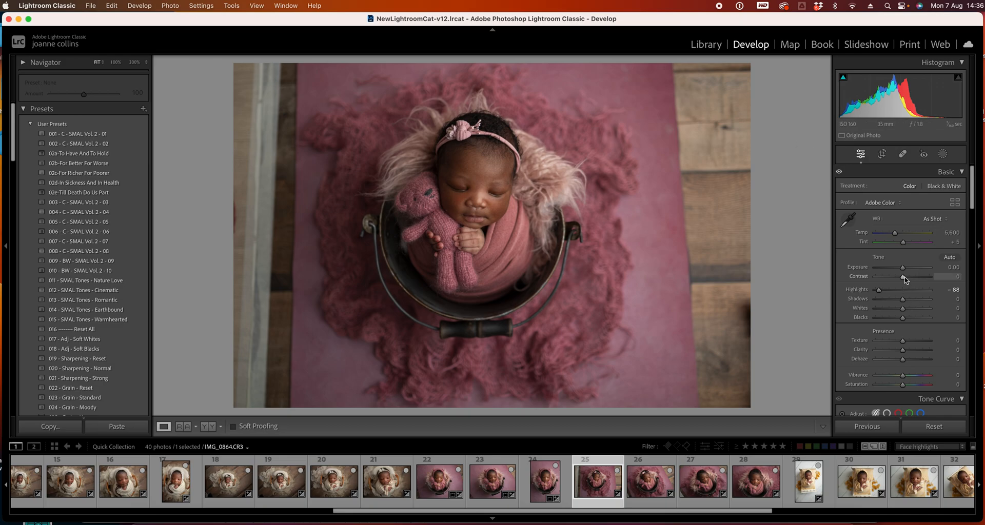
pyautogui.scroll(-15, 971, 188)
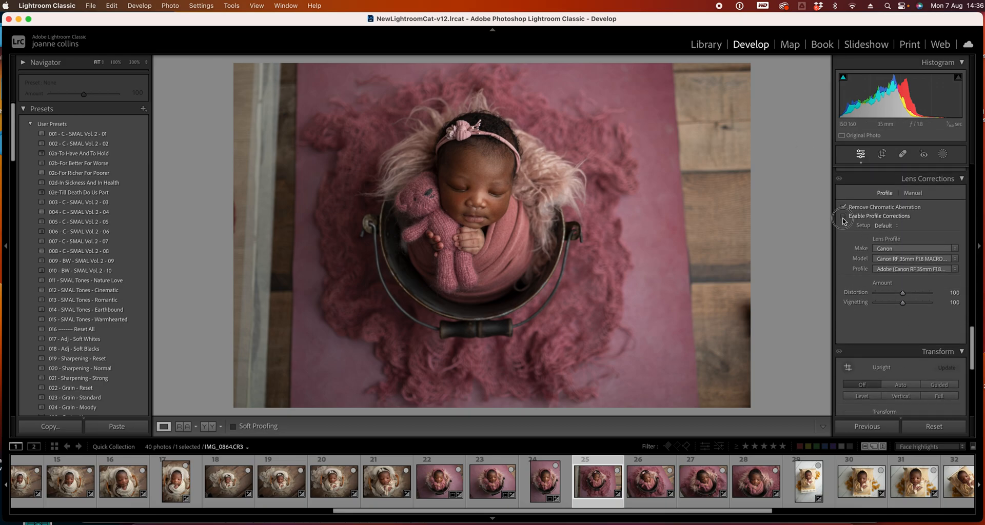
pyautogui.click(842, 216)
# Turn off lens profile corrections on photo 24 and compare the setting on photos 22 and 23
pyautogui.click(548, 482)
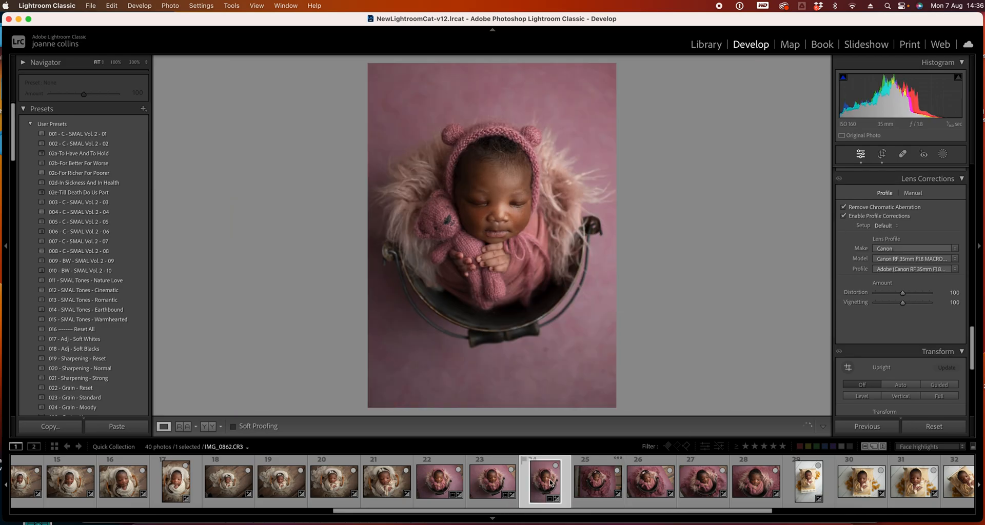
pyautogui.click(847, 216)
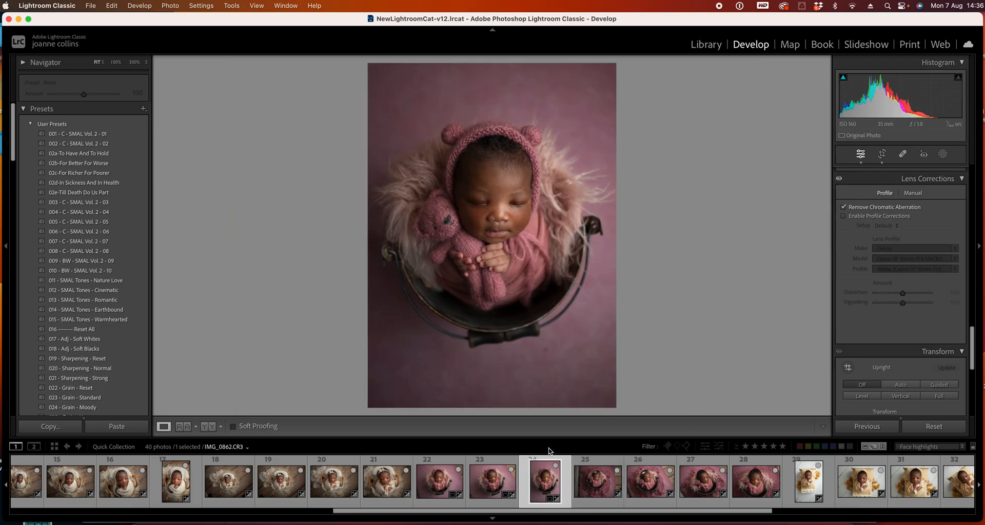
pyautogui.click(441, 482)
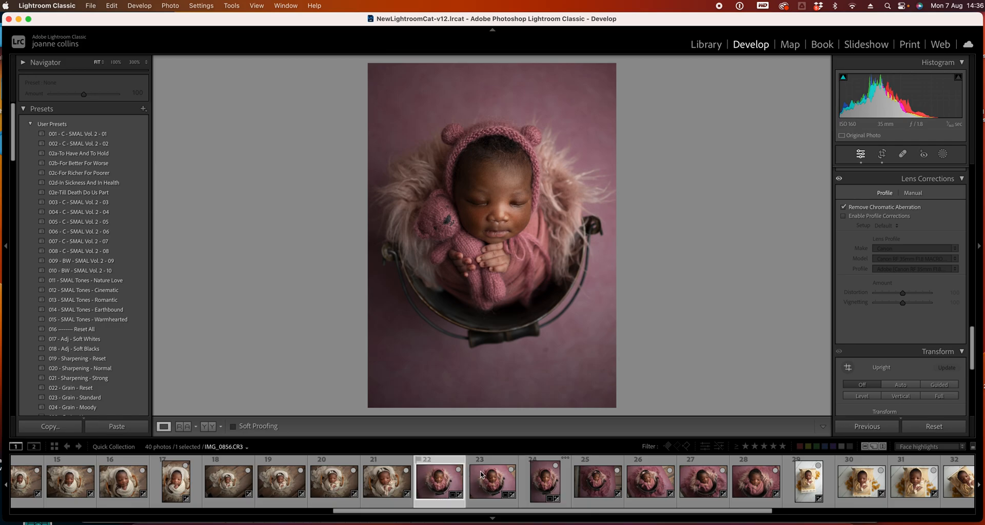
pyautogui.click(498, 482)
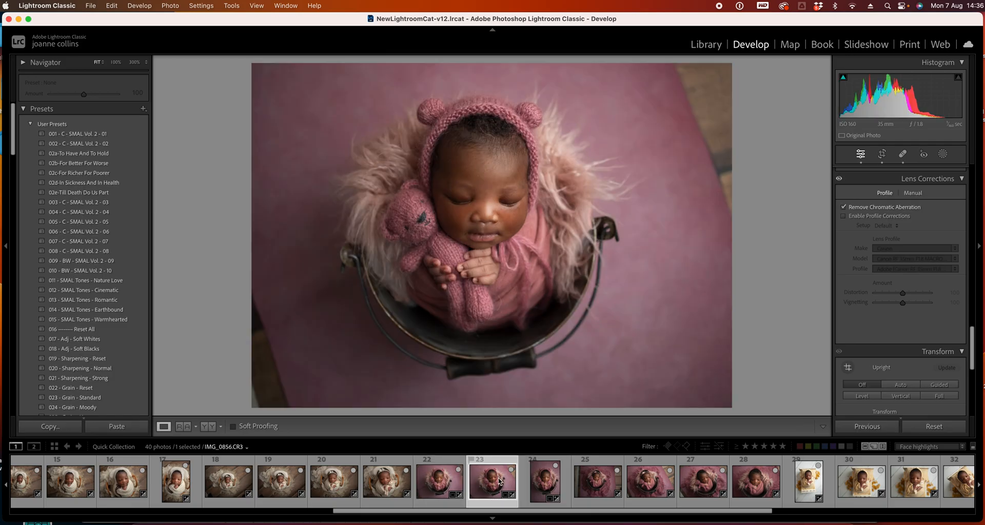
pyautogui.click(844, 216)
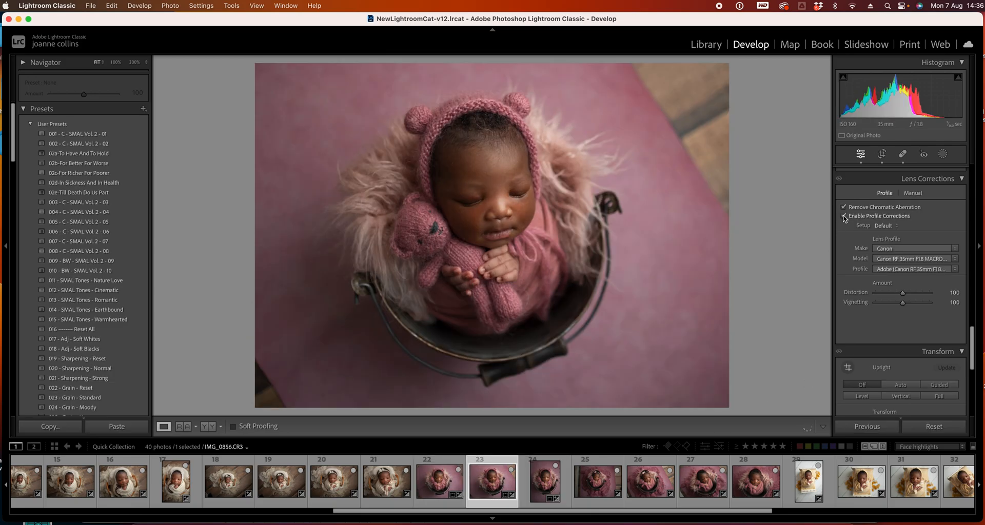
pyautogui.click(843, 216)
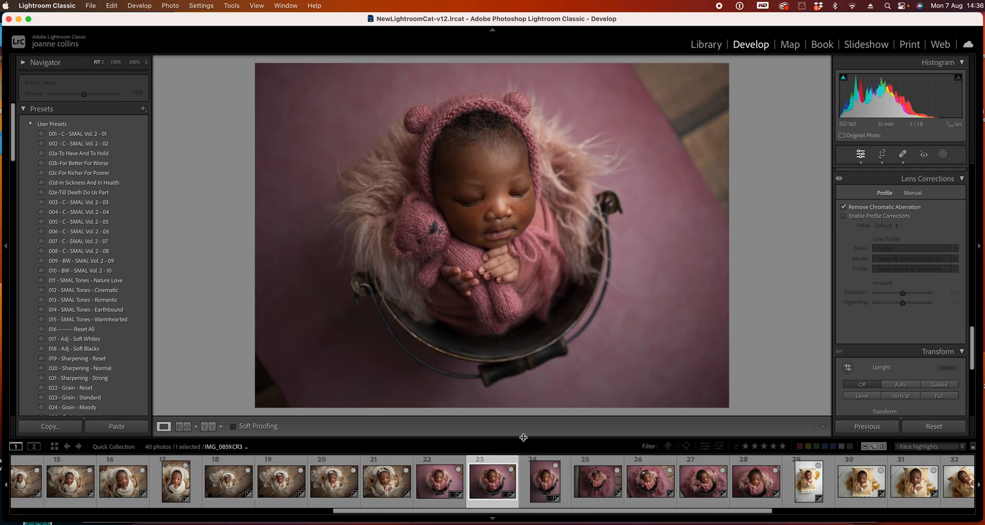
# Brighten photo 24 with shadows at +53, highlights at -28 and exposure at +0.40
pyautogui.click(545, 481)
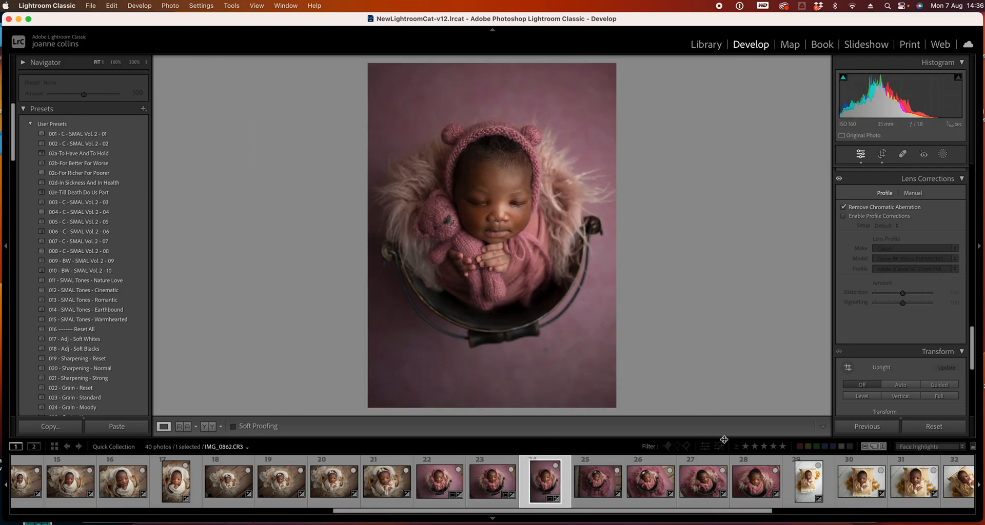
pyautogui.moveTo(972, 353); pyautogui.dragTo(973, 140)
pyautogui.moveTo(902, 299); pyautogui.dragTo(913, 300)
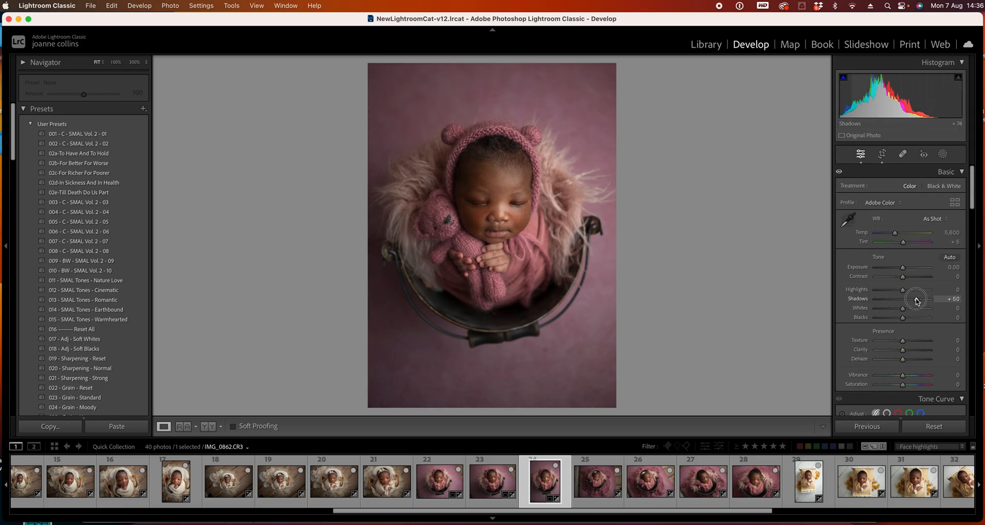
pyautogui.moveTo(903, 271); pyautogui.dragTo(894, 290)
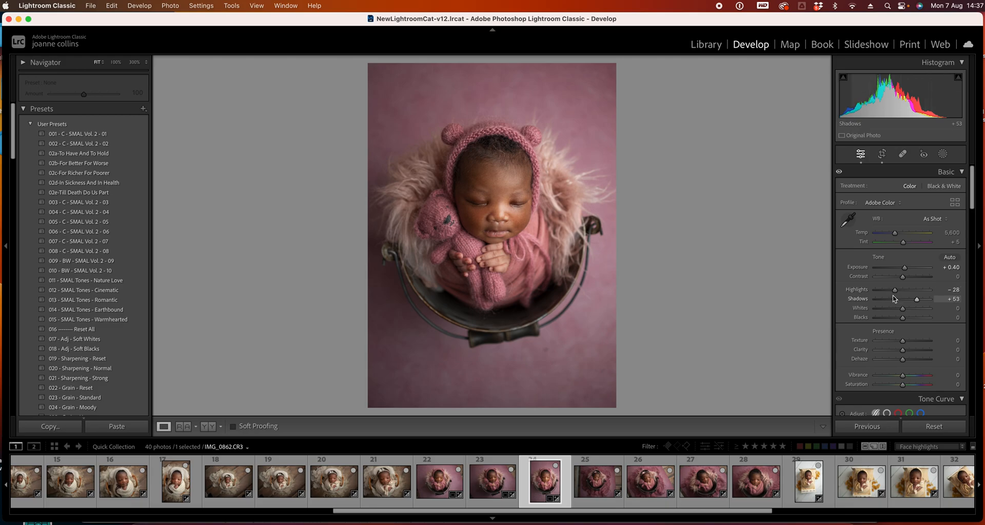
# Step back through photo 23 to photo 22 and set its exposure to +0.30
pyautogui.press('Left')
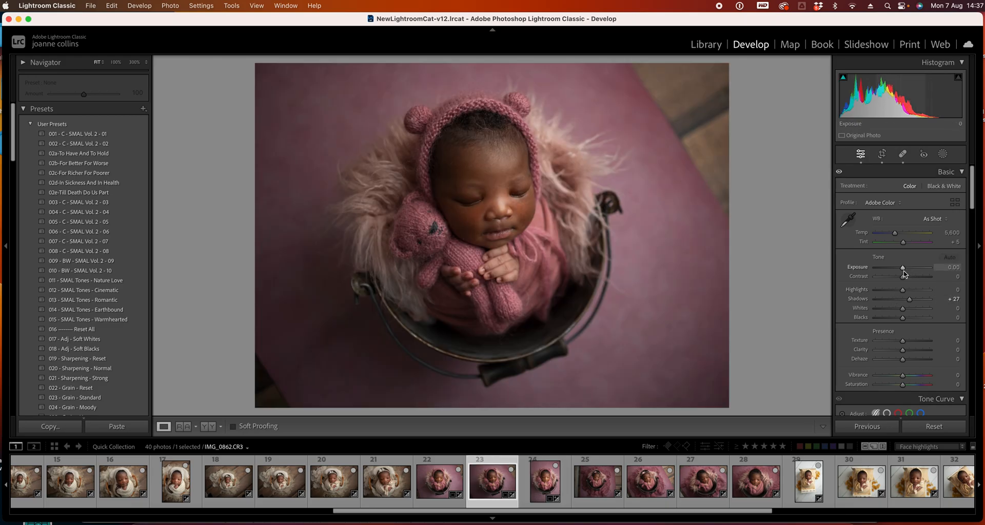
pyautogui.press('Left')
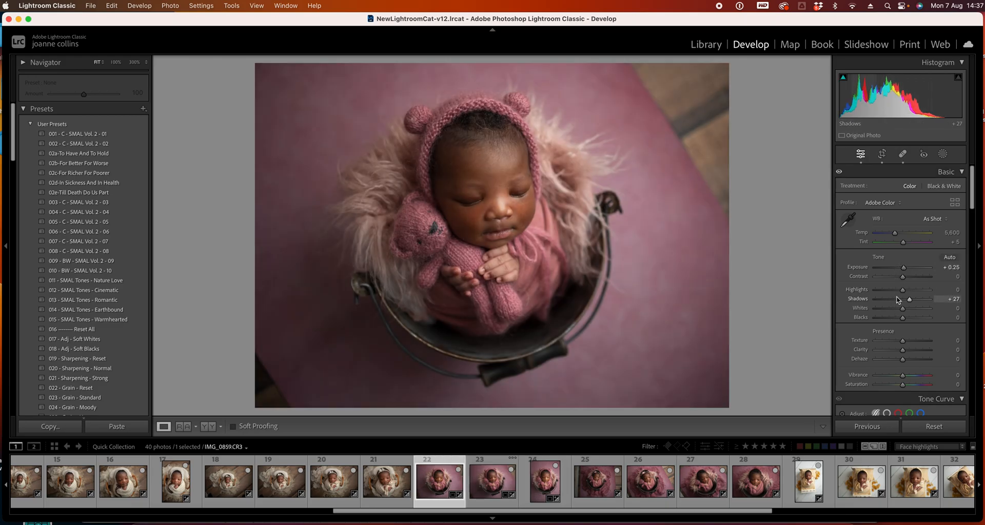
pyautogui.moveTo(905, 268); pyautogui.dragTo(905, 268)
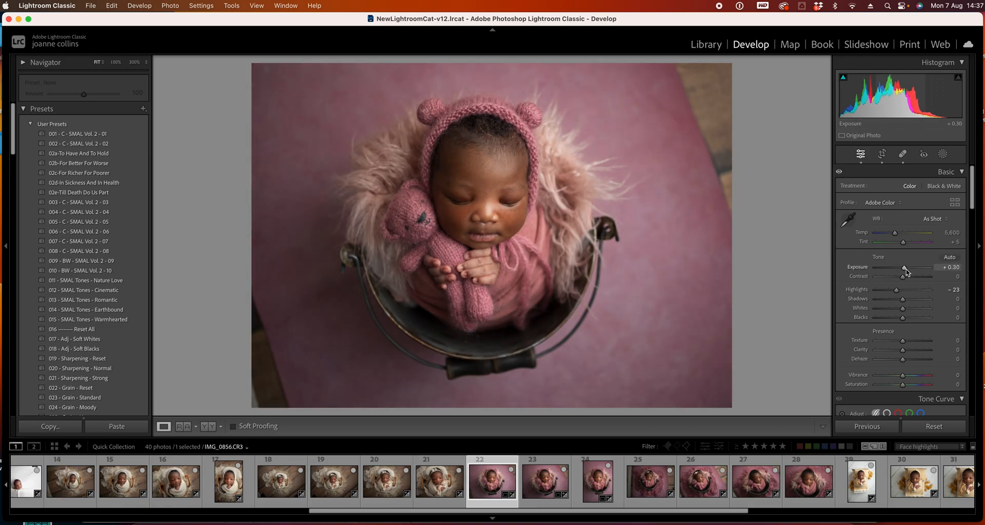
# Crop photo 22 with a -4.00 straighten angle, adjusting the top-right corner and recentring the image
pyautogui.click(882, 157)
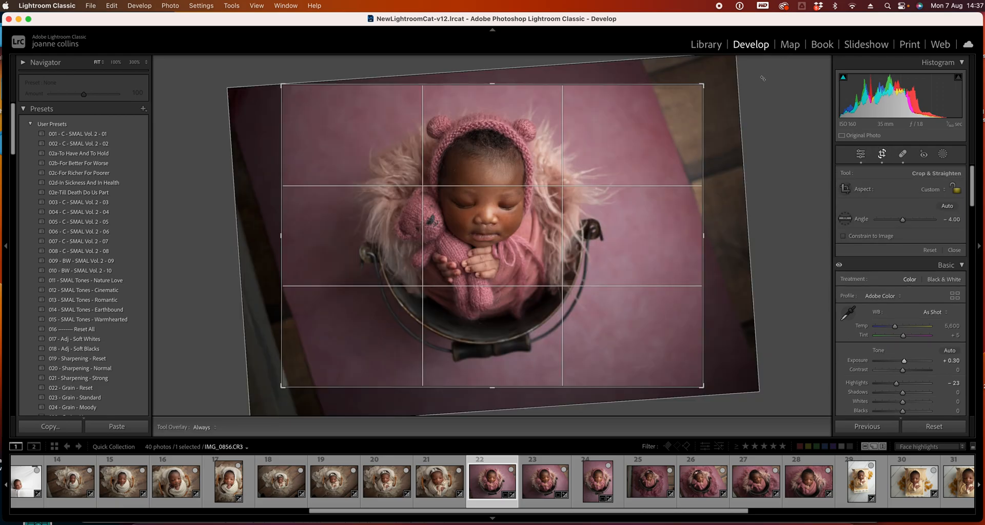
pyautogui.moveTo(724, 94); pyautogui.dragTo(722, 91)
pyautogui.moveTo(615, 186); pyautogui.dragTo(617, 190)
pyautogui.press('Return')
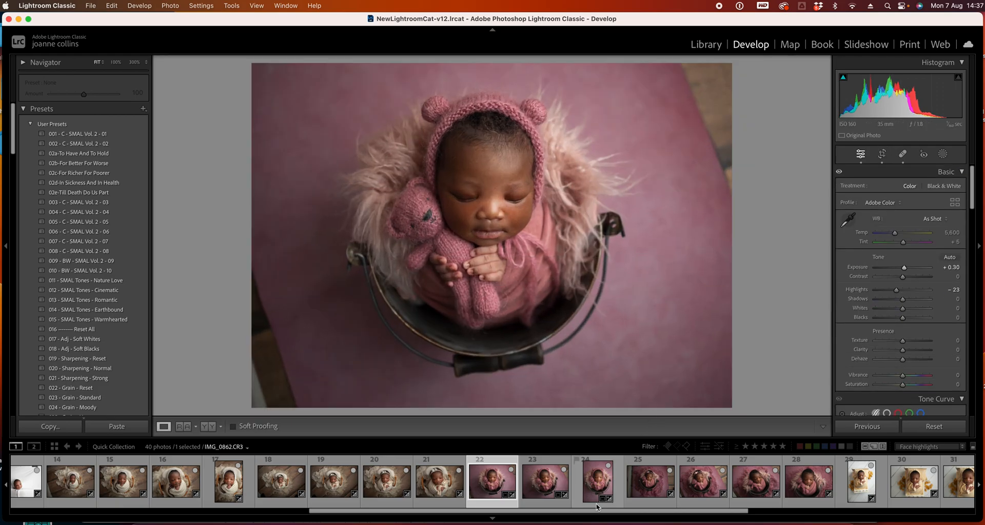
# Review photos 23 and 24, then set photo 25's highlights to -100
pyautogui.click(546, 491)
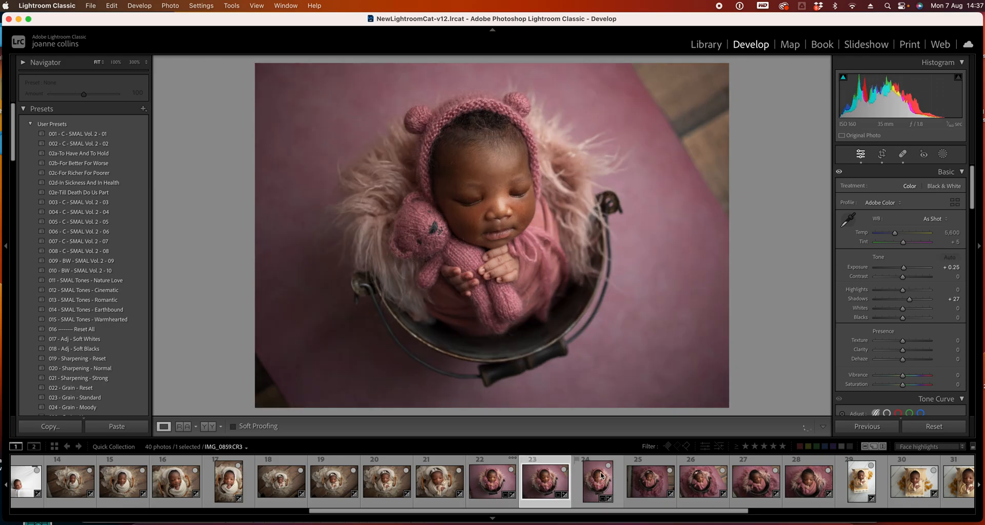
pyautogui.click(602, 476)
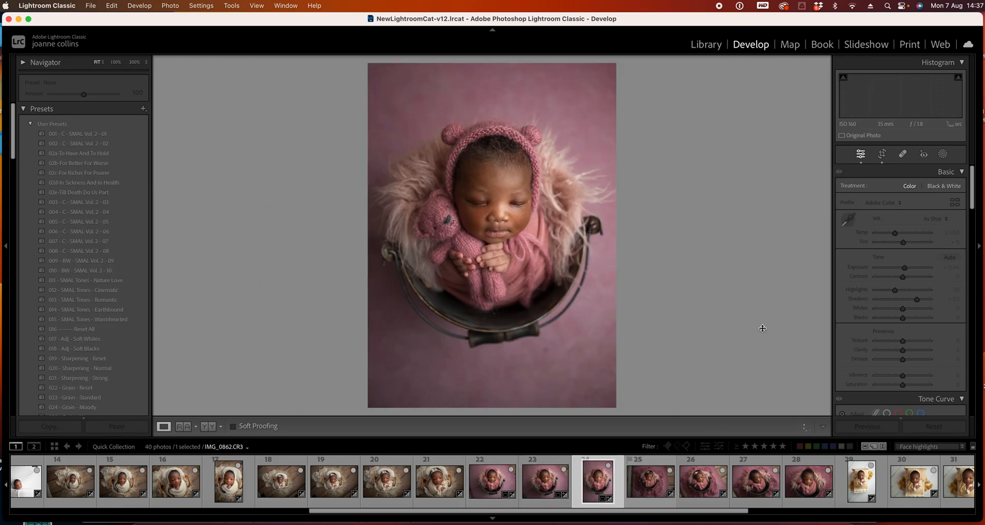
pyautogui.press('Right')
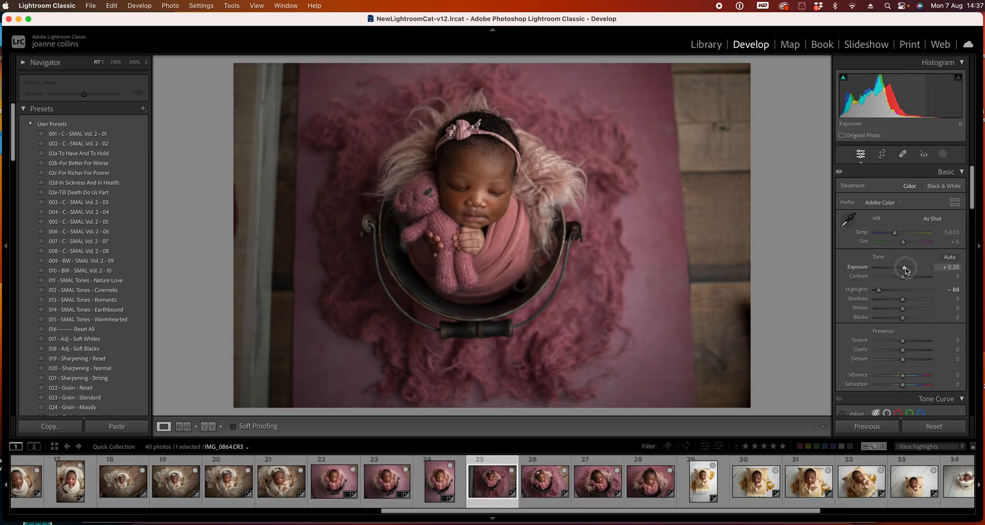
pyautogui.moveTo(878, 290); pyautogui.dragTo(834, 294)
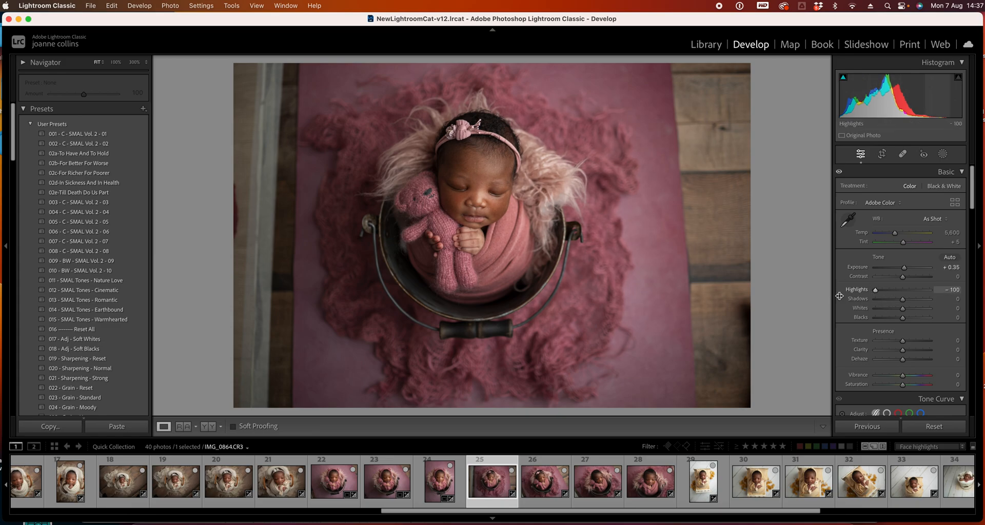
# Crop photo 25 in from both sides with a -1.71 straighten angle, recentring the baby in the frame
pyautogui.click(882, 154)
pyautogui.moveTo(762, 71); pyautogui.dragTo(757, 51)
pyautogui.moveTo(254, 274); pyautogui.dragTo(279, 277)
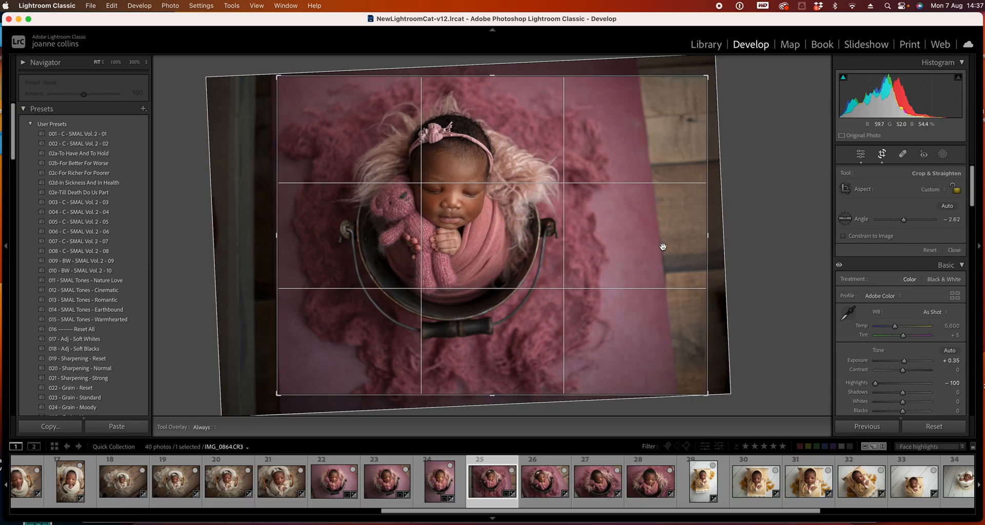
pyautogui.moveTo(707, 236); pyautogui.dragTo(667, 229)
pyautogui.moveTo(317, 239); pyautogui.dragTo(321, 235)
pyautogui.moveTo(711, 199); pyautogui.dragTo(710, 203)
pyautogui.moveTo(496, 237); pyautogui.dragTo(498, 236)
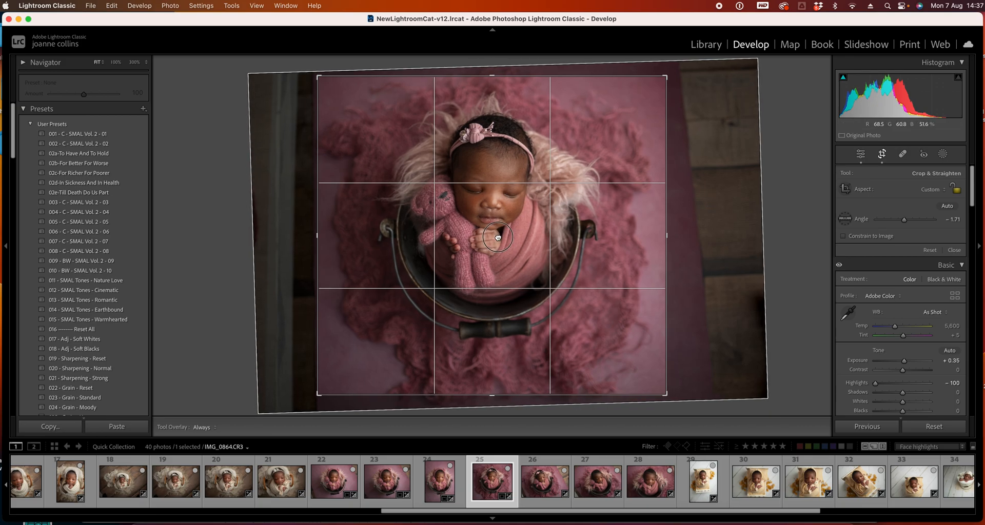
pyautogui.moveTo(667, 236); pyautogui.dragTo(672, 236)
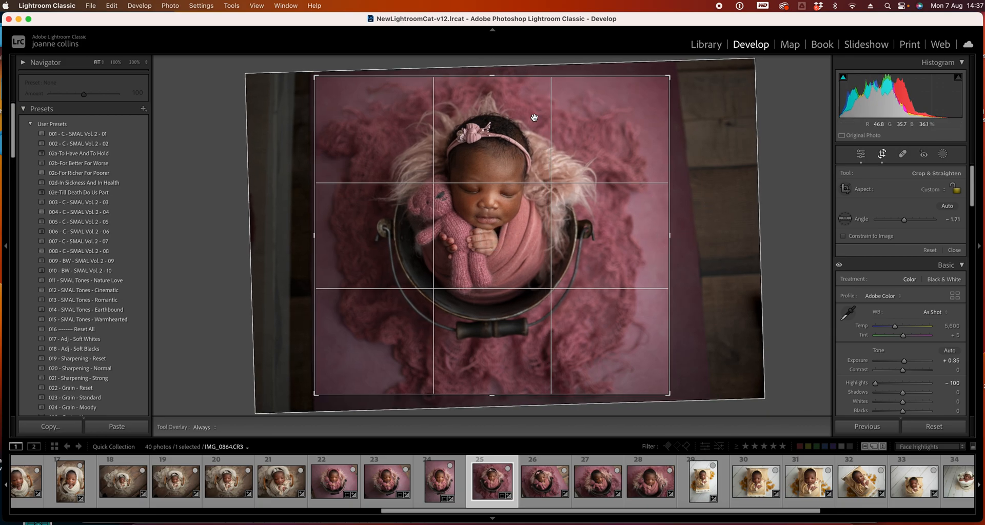
pyautogui.press('Return')
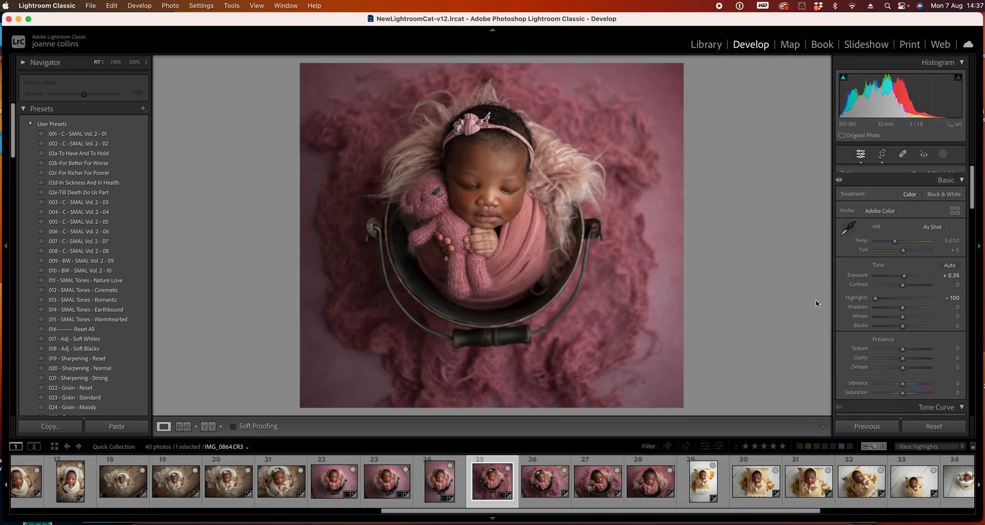
# Set photo 25's shadows to +27, then move to photo 26 and set its highlights to -71
pyautogui.click(910, 303)
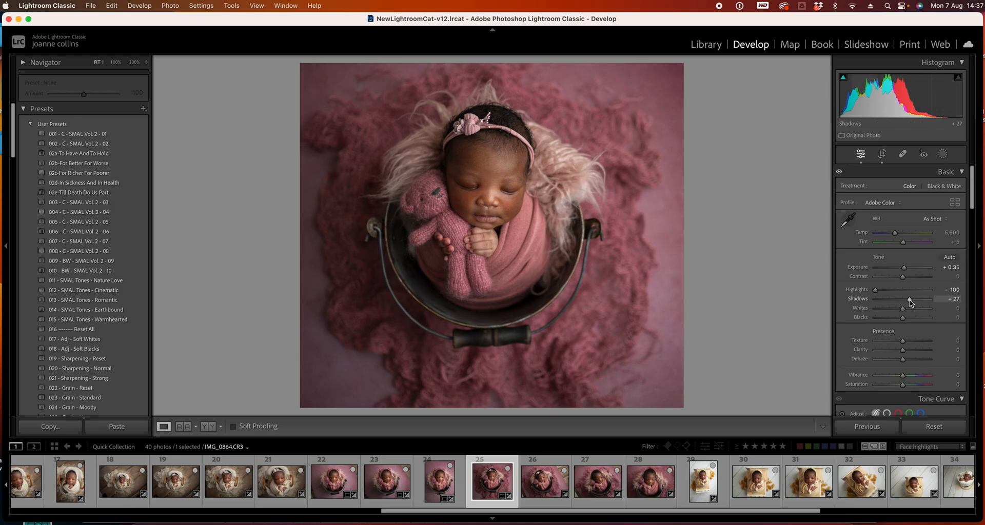
pyautogui.moveTo(975, 201); pyautogui.dragTo(962, 154)
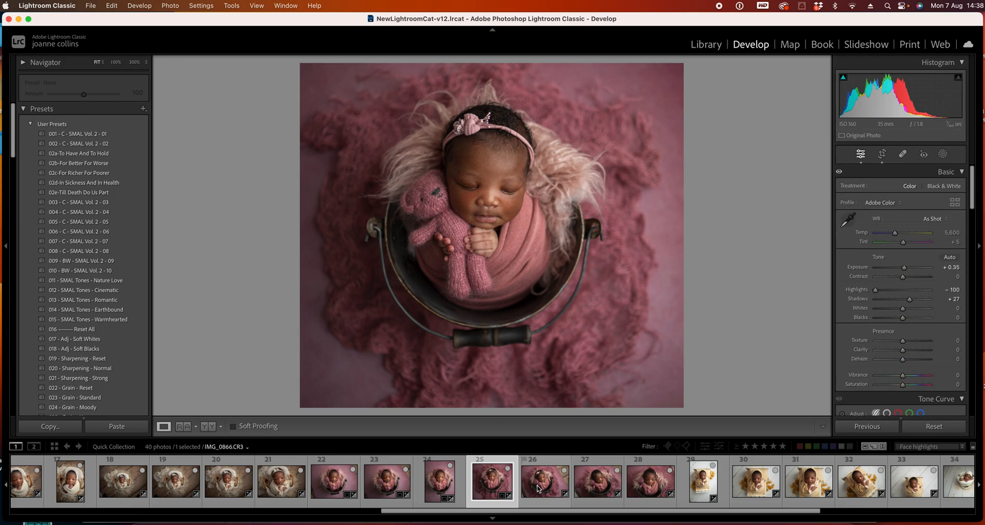
pyautogui.click(545, 487)
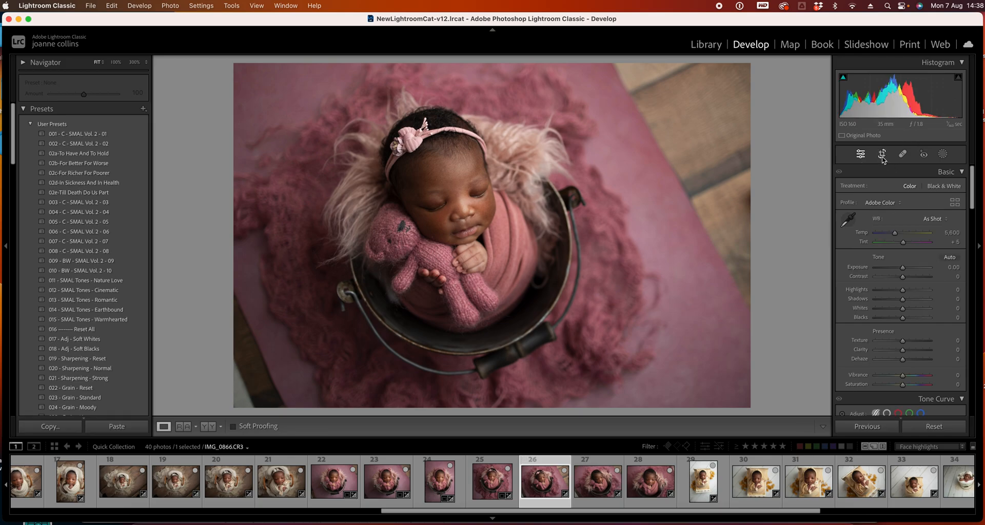
pyautogui.click(883, 292)
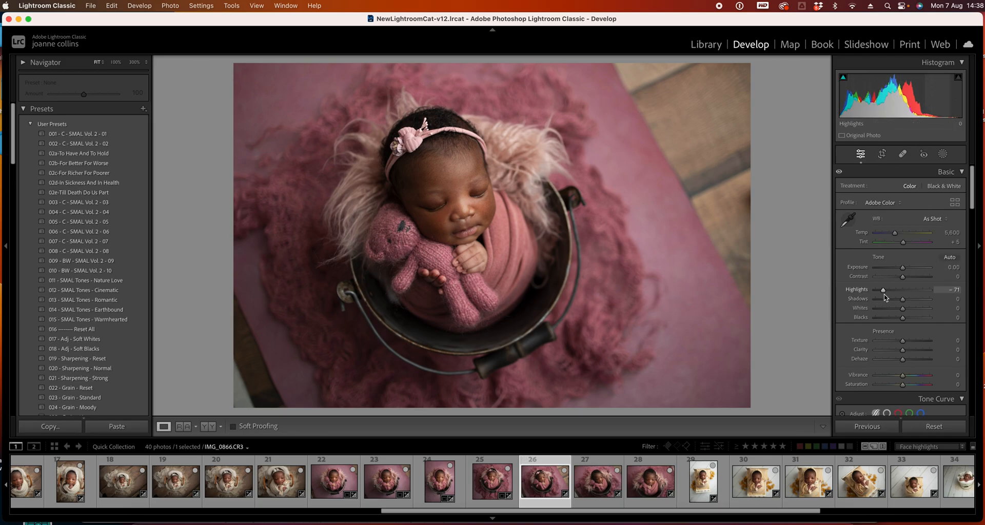
# Crop photo 26 narrower by pulling in its right edge
pyautogui.click(882, 155)
pyautogui.moveTo(751, 233); pyautogui.dragTo(712, 233)
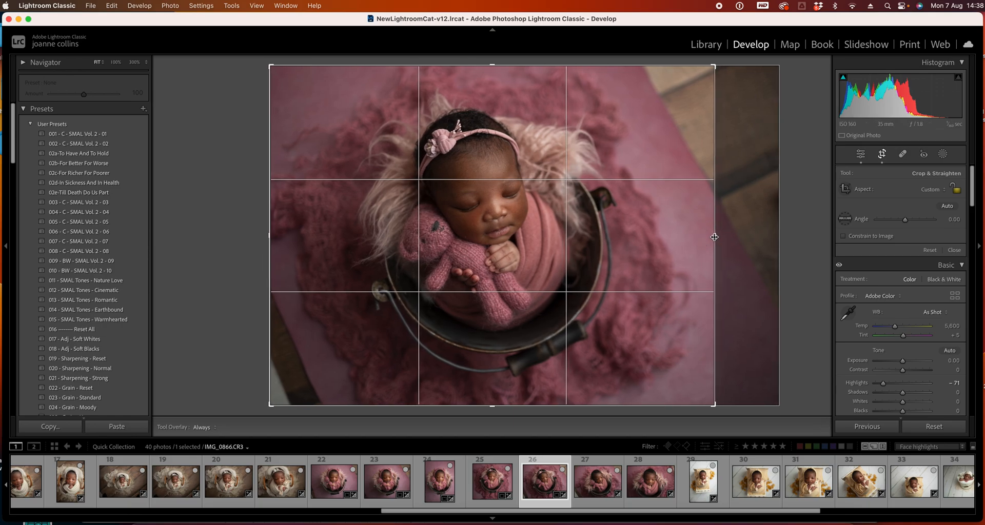
pyautogui.press('Return')
# Move to photo 27 and crop it in from the top-left corner and left edge, recentring the baby
pyautogui.click(597, 482)
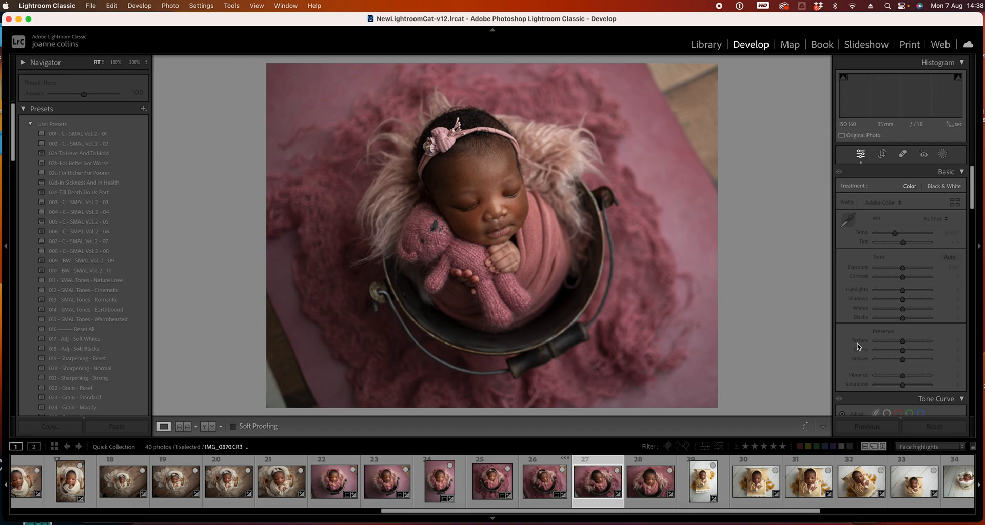
pyautogui.click(882, 154)
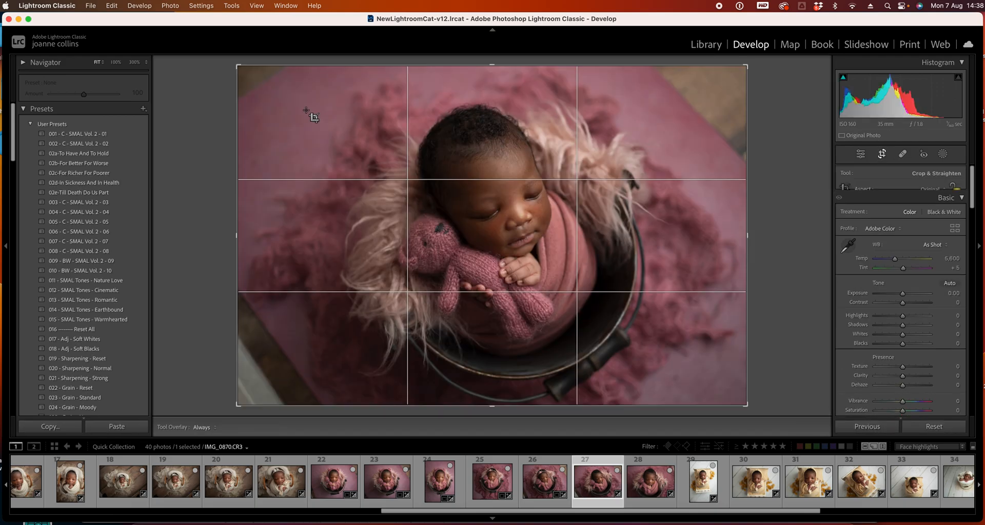
pyautogui.moveTo(234, 65); pyautogui.dragTo(252, 77)
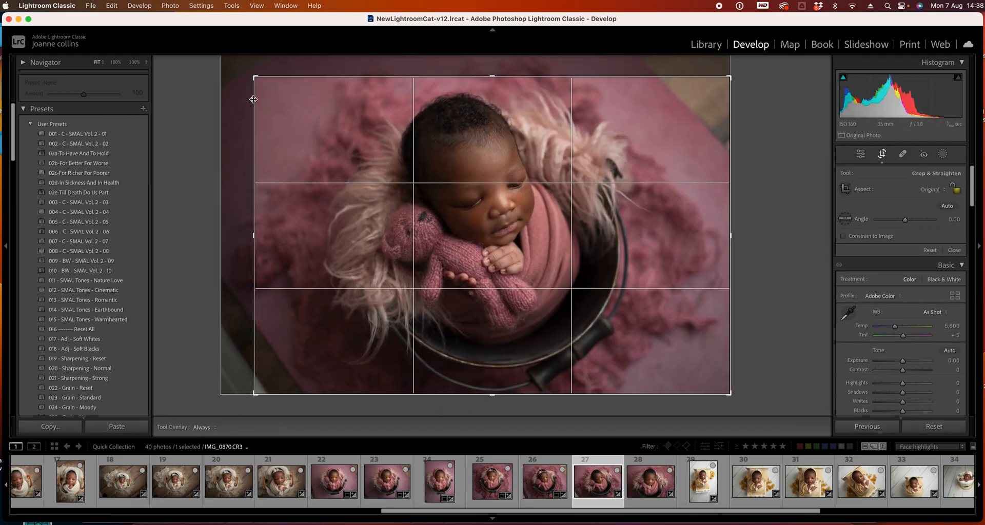
pyautogui.moveTo(255, 241); pyautogui.dragTo(267, 248)
pyautogui.moveTo(496, 317); pyautogui.dragTo(498, 315)
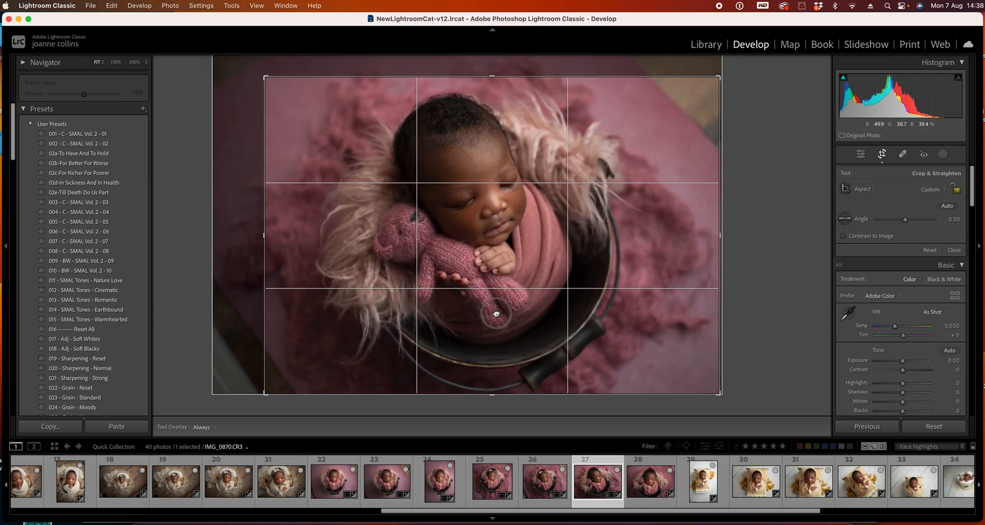
pyautogui.press('Return')
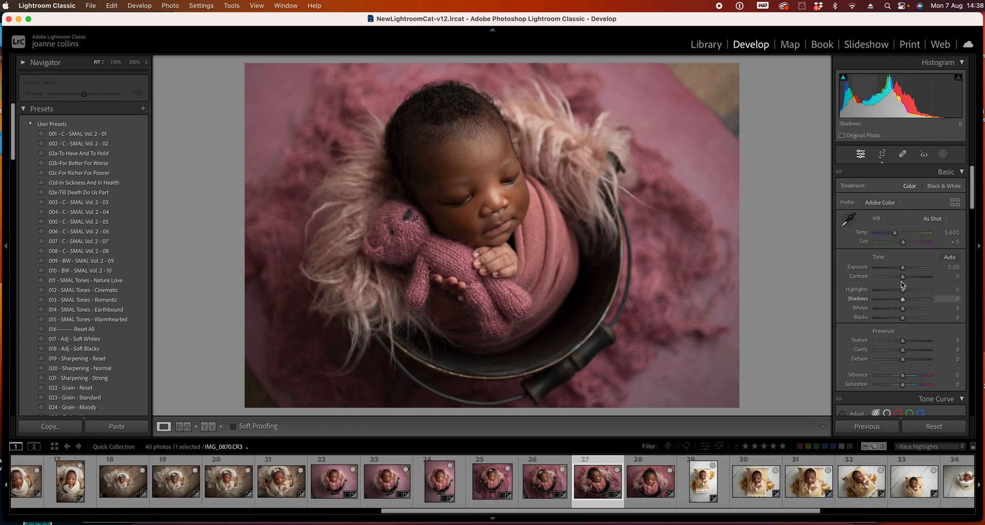
# Lower photo 27's highlights to -26
pyautogui.moveTo(902, 267); pyautogui.dragTo(890, 290)
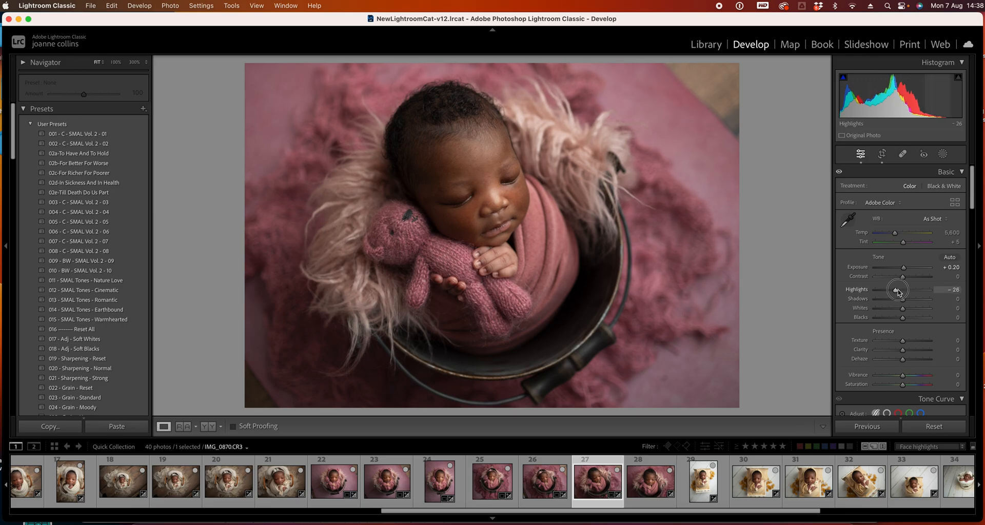
# Remove a spot near the lower right of photo 27 with the Spot Removal tool
pyautogui.click(650, 483)
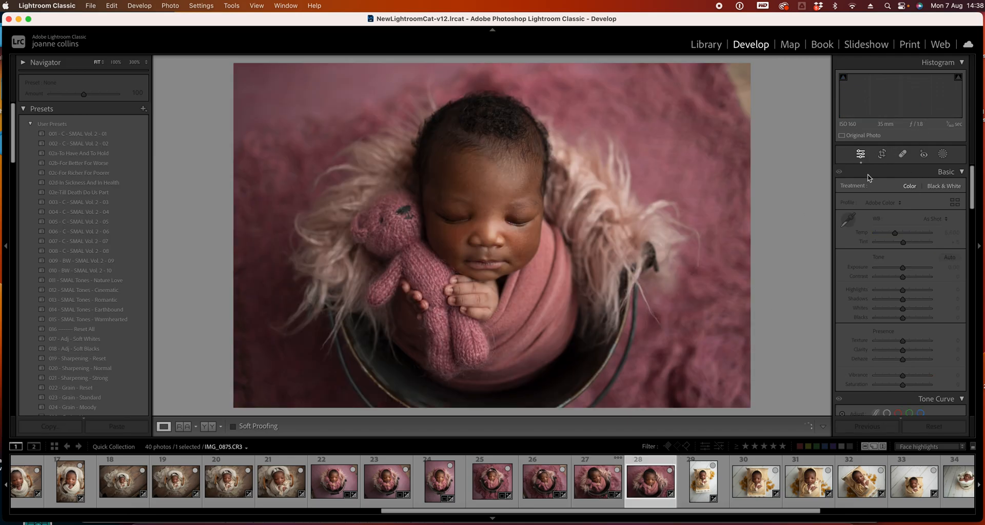
pyautogui.press('Left')
pyautogui.press('q')
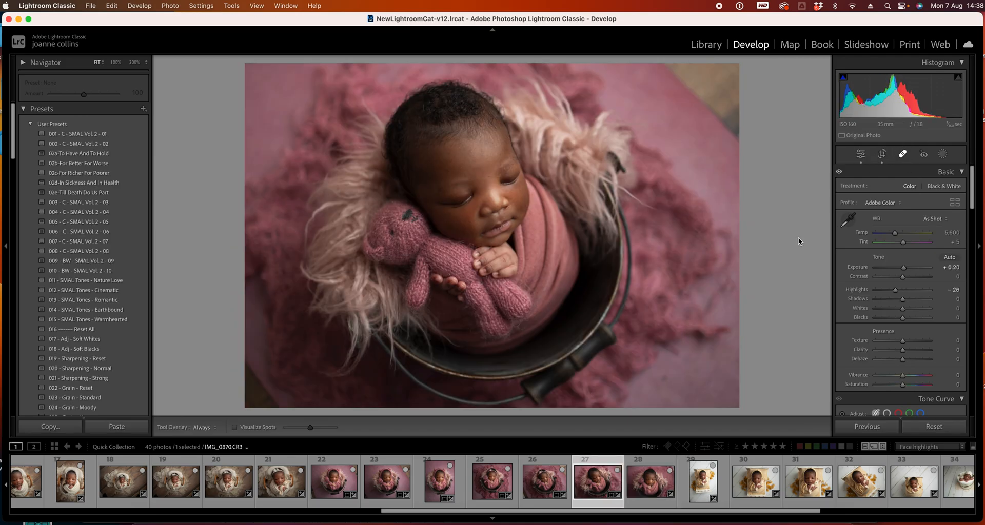
pyautogui.click(667, 380)
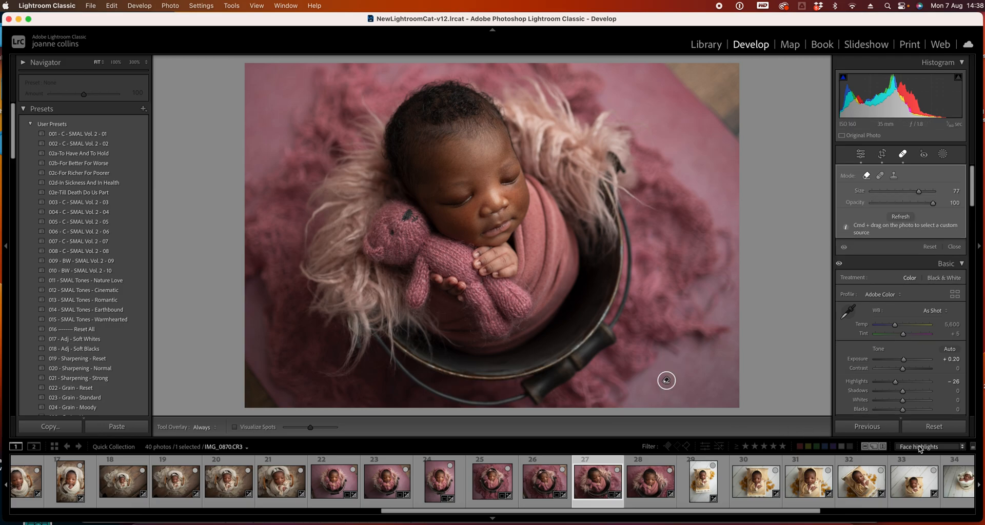
pyautogui.click(901, 155)
# Move to photo 28 and set its exposure to +0.35 and highlights to -49
pyautogui.press('Right')
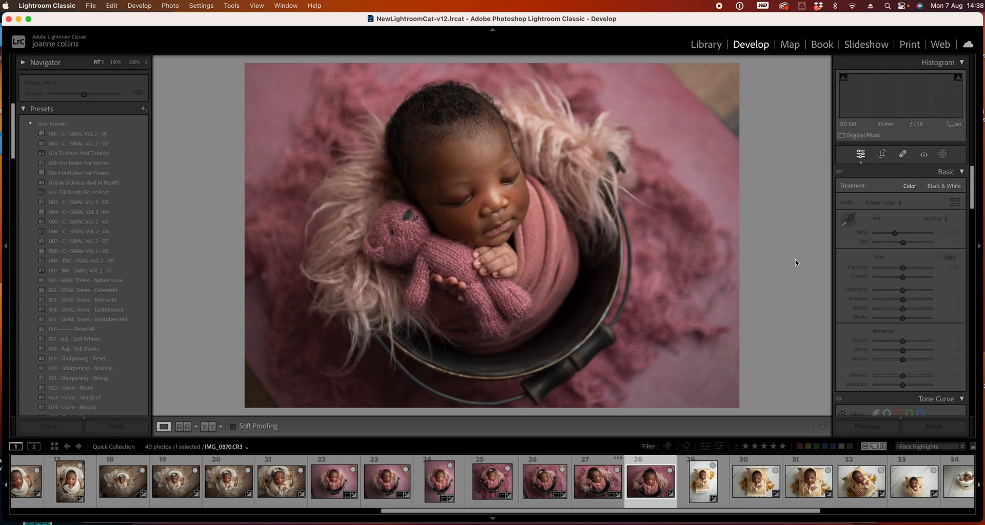
pyautogui.moveTo(902, 268); pyautogui.dragTo(890, 291)
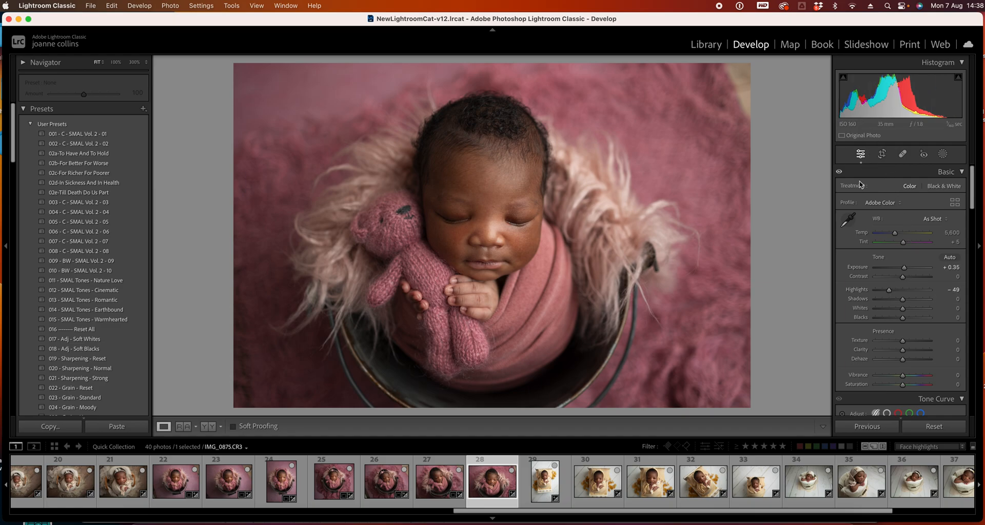
# Crop photo 28 tighter on all sides and straighten it to an angle of -1.19
pyautogui.click(881, 154)
pyautogui.moveTo(749, 63); pyautogui.dragTo(733, 71)
pyautogui.moveTo(737, 399); pyautogui.dragTo(725, 392)
pyautogui.moveTo(668, 301); pyautogui.dragTo(657, 303)
pyautogui.moveTo(757, 331); pyautogui.dragTo(757, 324)
pyautogui.moveTo(619, 295); pyautogui.dragTo(618, 290)
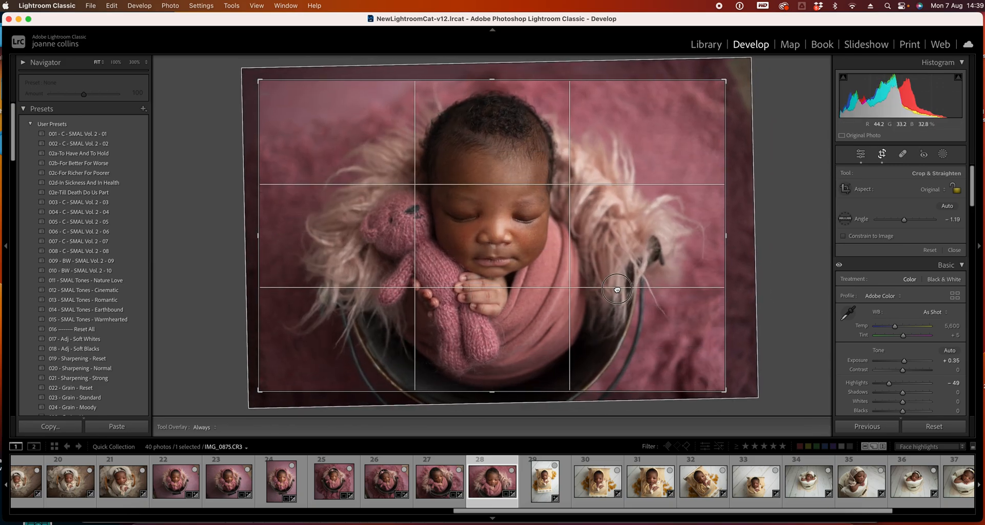
pyautogui.press('Return')
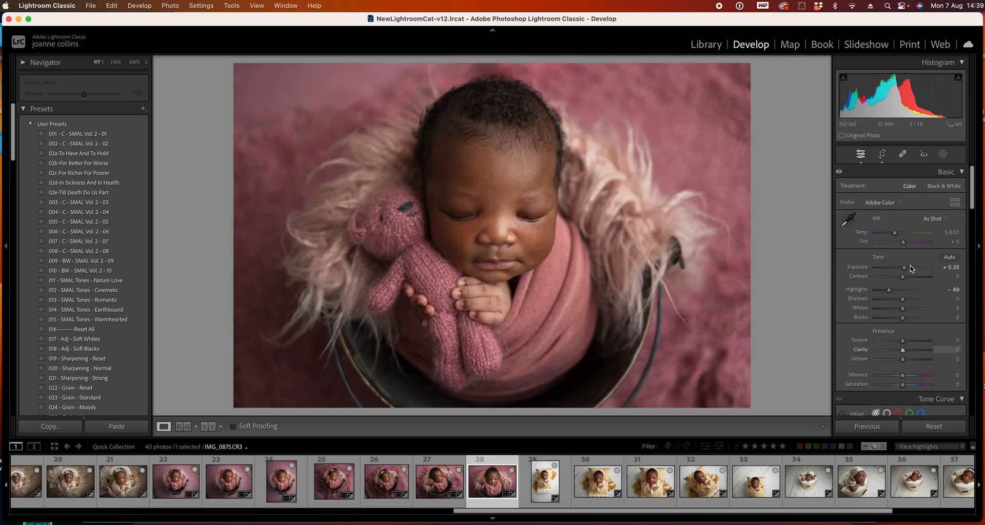
# Move to photo 29 and set its highlights to -100
pyautogui.click(544, 481)
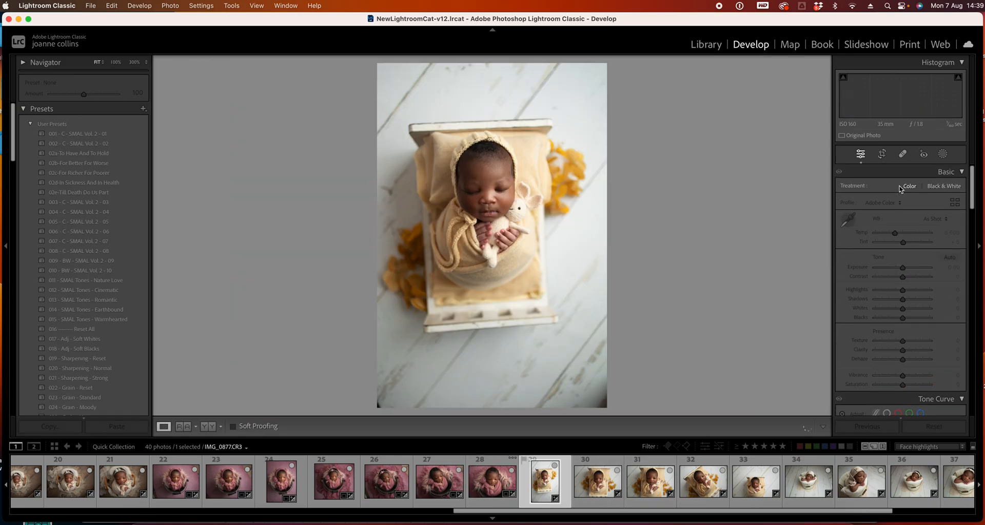
pyautogui.click(881, 154)
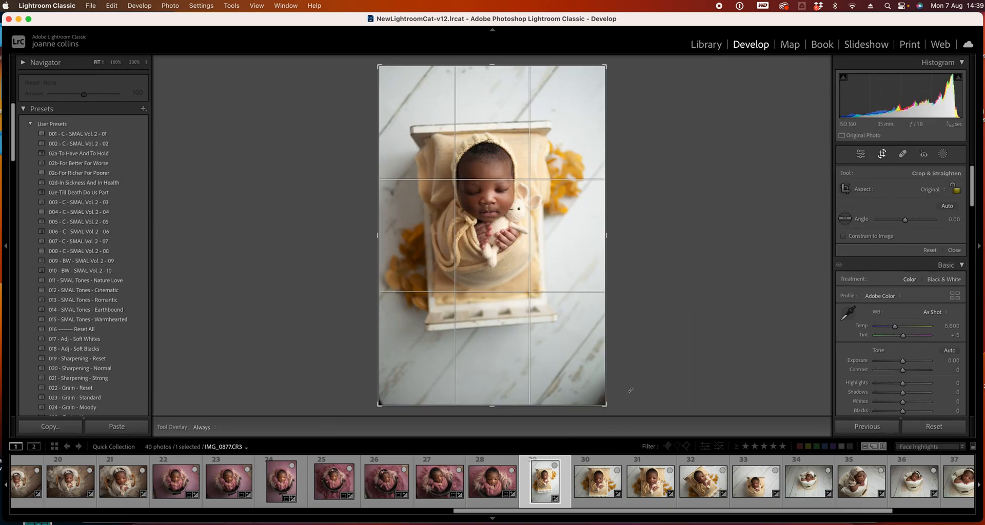
pyautogui.press('Return')
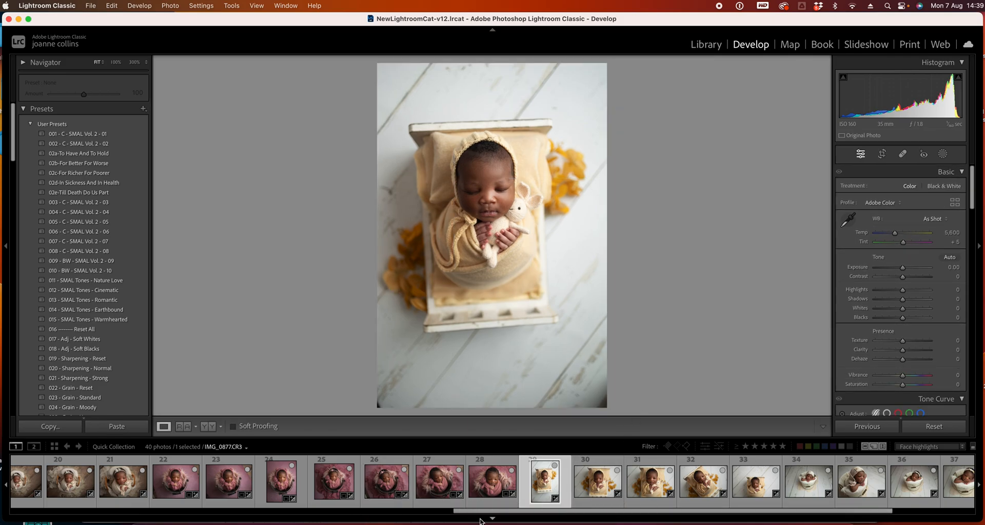
pyautogui.moveTo(481, 512); pyautogui.dragTo(541, 492)
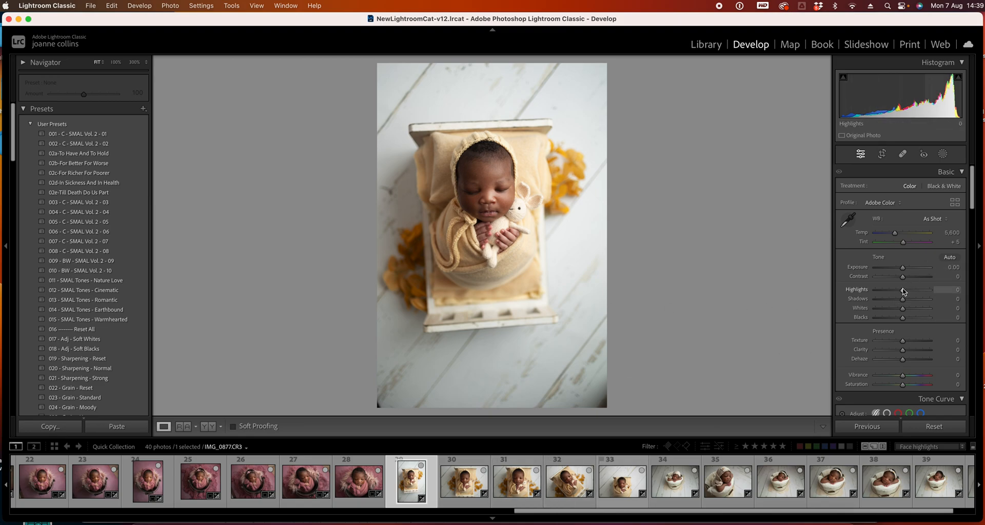
pyautogui.moveTo(904, 293); pyautogui.dragTo(725, 299)
pyautogui.rightClick(725, 298)
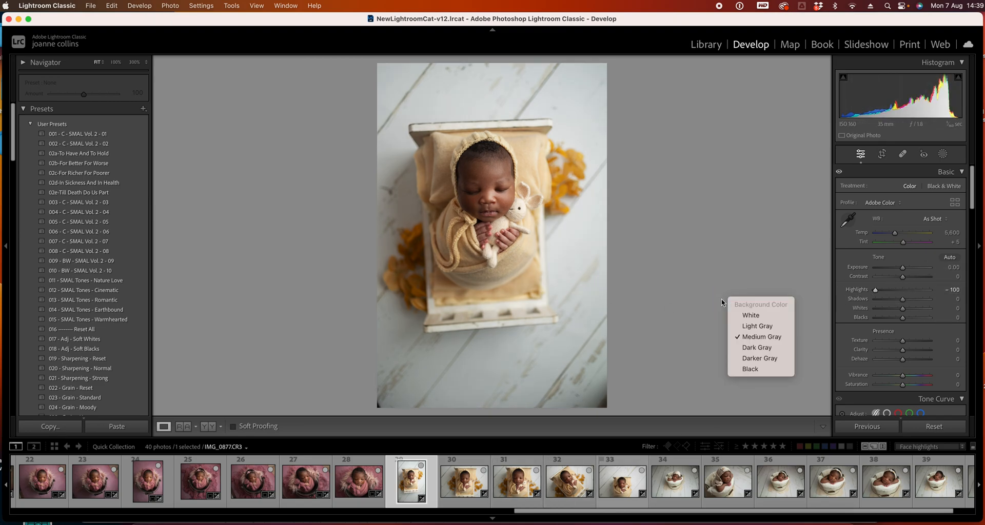
pyautogui.click(926, 302)
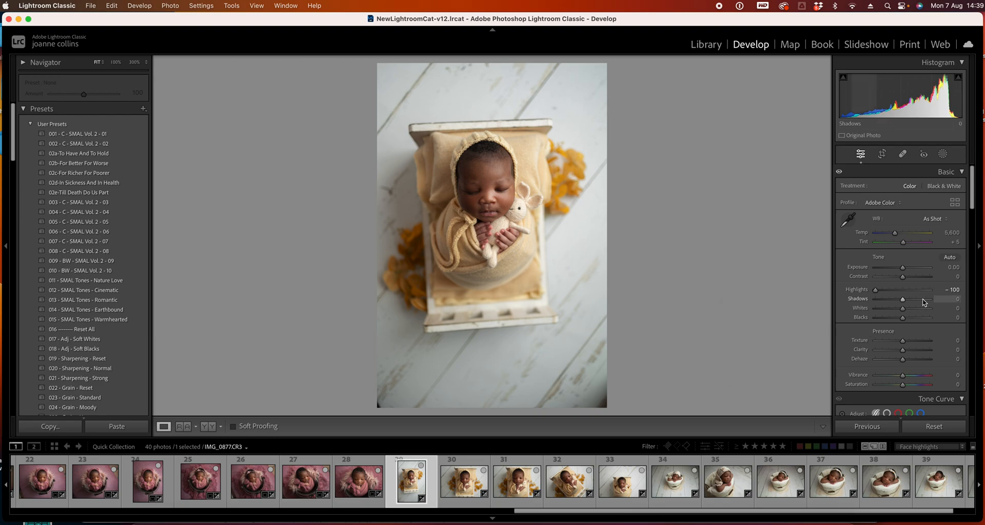
pyautogui.moveTo(970, 204); pyautogui.dragTo(966, 332)
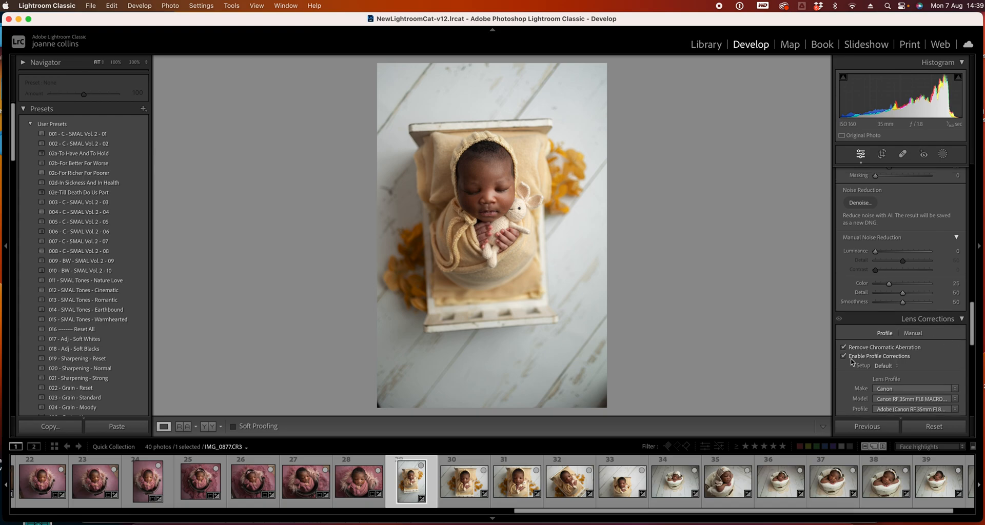
pyautogui.click(844, 356)
pyautogui.click(843, 356)
pyautogui.moveTo(971, 334); pyautogui.dragTo(975, 141)
# Set photo 29's contrast to -33, exposure to -0.20, shadows to +36 and tint to +10
pyautogui.moveTo(901, 277); pyautogui.dragTo(899, 280)
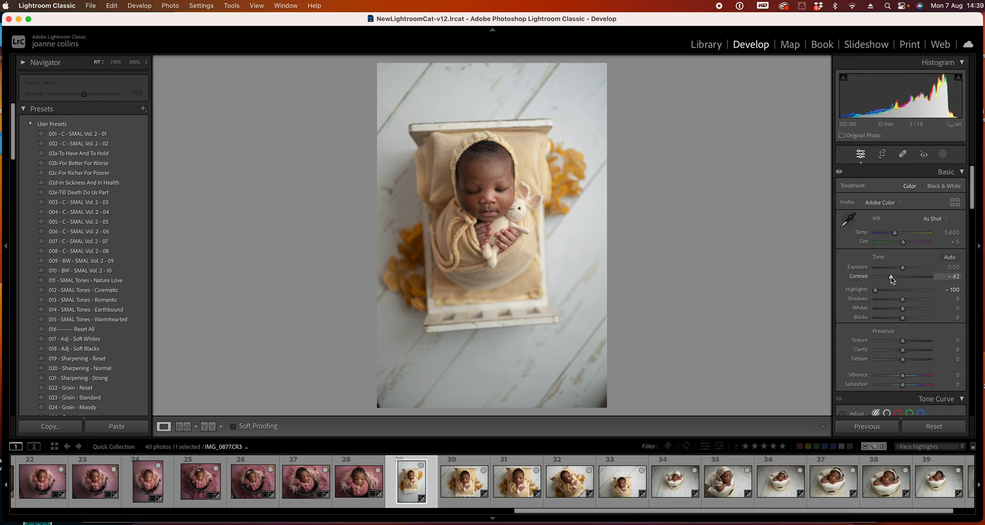
pyautogui.moveTo(892, 279); pyautogui.dragTo(895, 279)
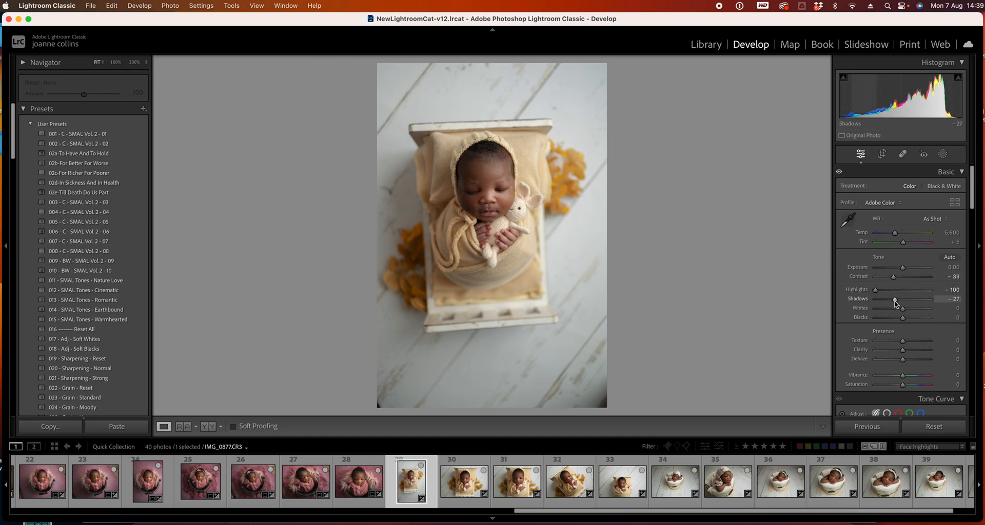
pyautogui.press('super+z')
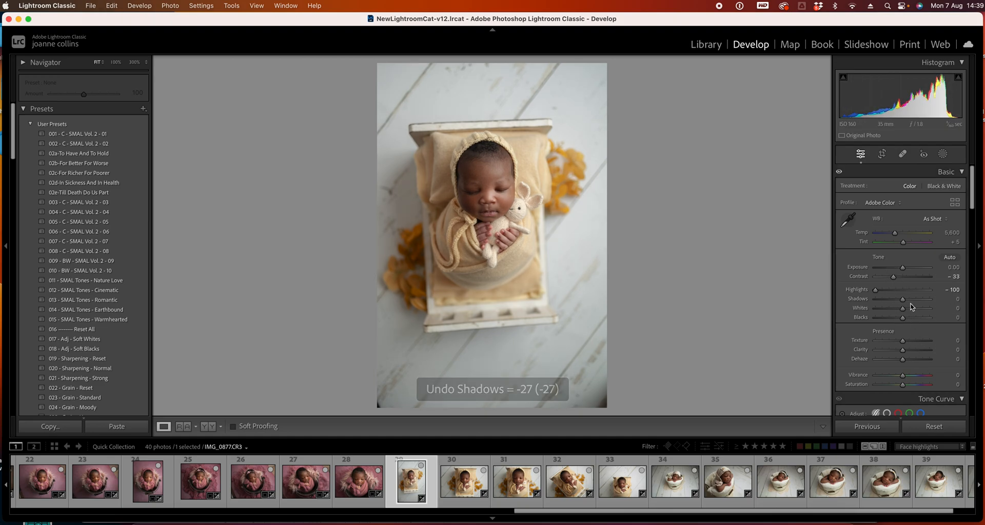
pyautogui.moveTo(902, 299); pyautogui.dragTo(906, 302)
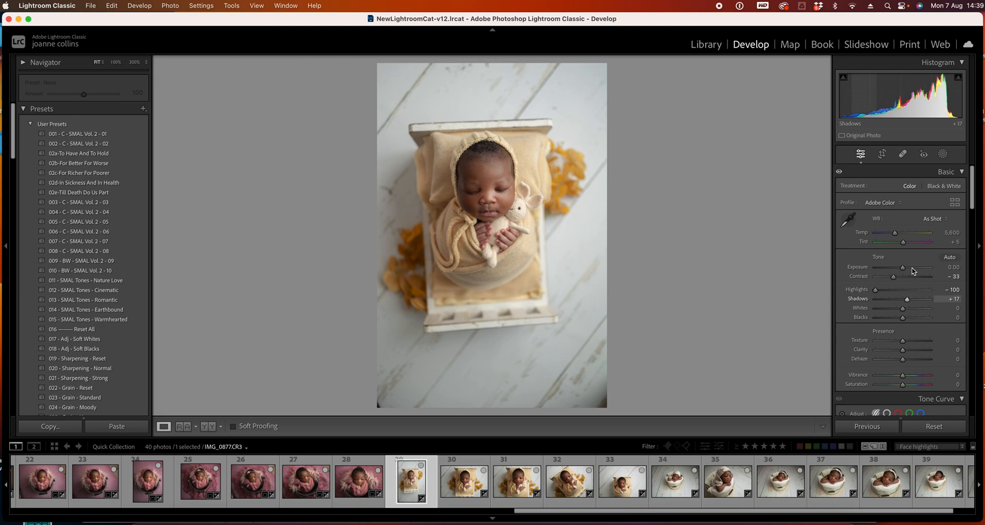
pyautogui.moveTo(903, 267); pyautogui.dragTo(903, 272)
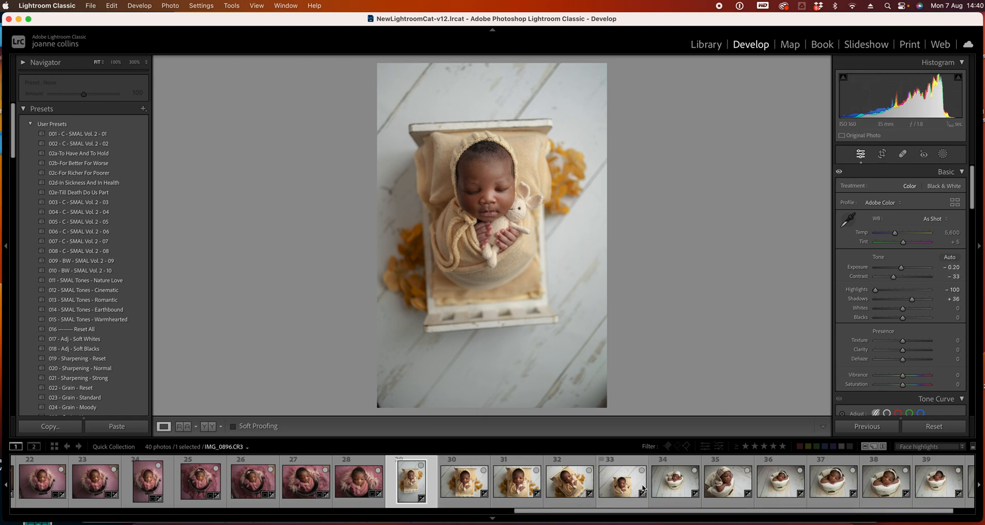
pyautogui.click(955, 242)
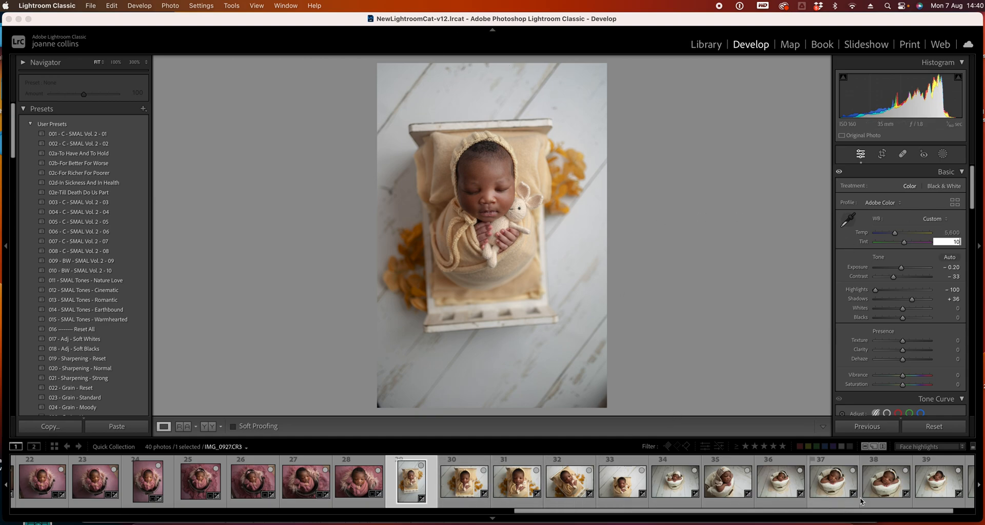
# Select photos 29 through 33 and synchronize all of photo 29's settings to them
pyautogui.moveTo(699, 515); pyautogui.dragTo(740, 514)
pyautogui.moveTo(931, 511); pyautogui.dragTo(983, 510)
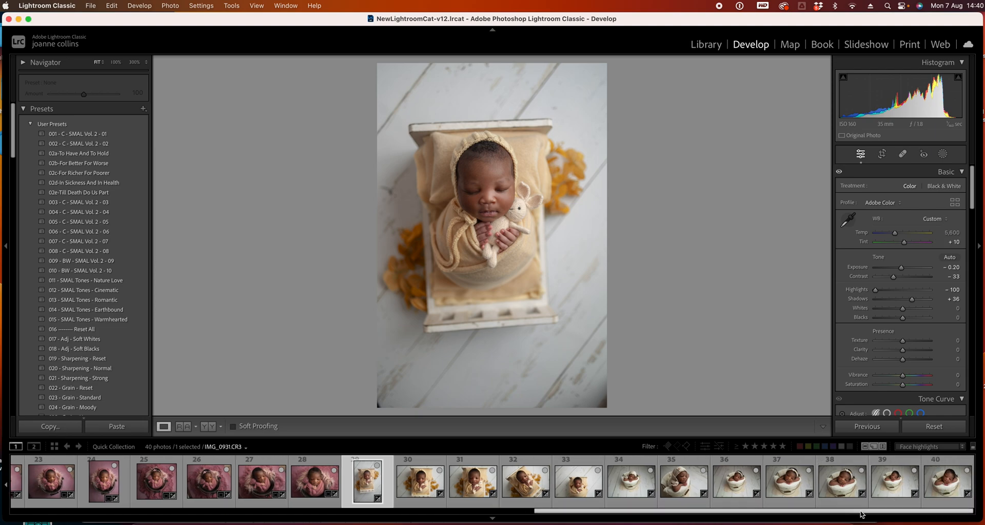
pyautogui.keyDown('shift'); pyautogui.click(582, 490); pyautogui.keyUp('shift')
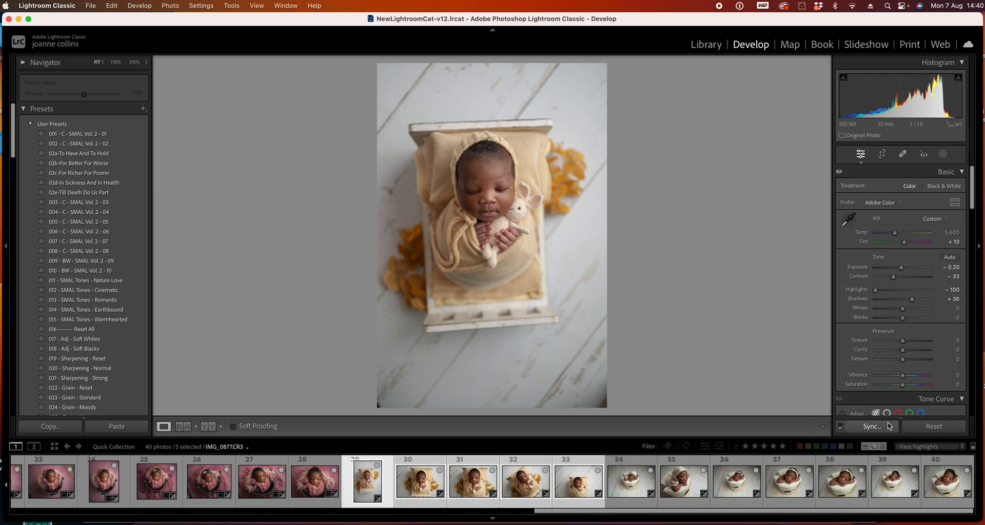
pyautogui.click(872, 427)
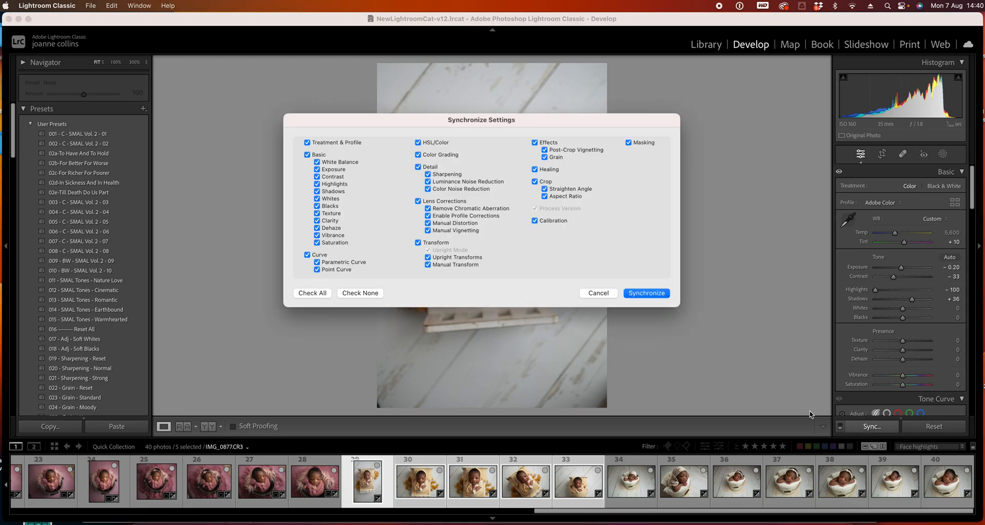
pyautogui.click(638, 296)
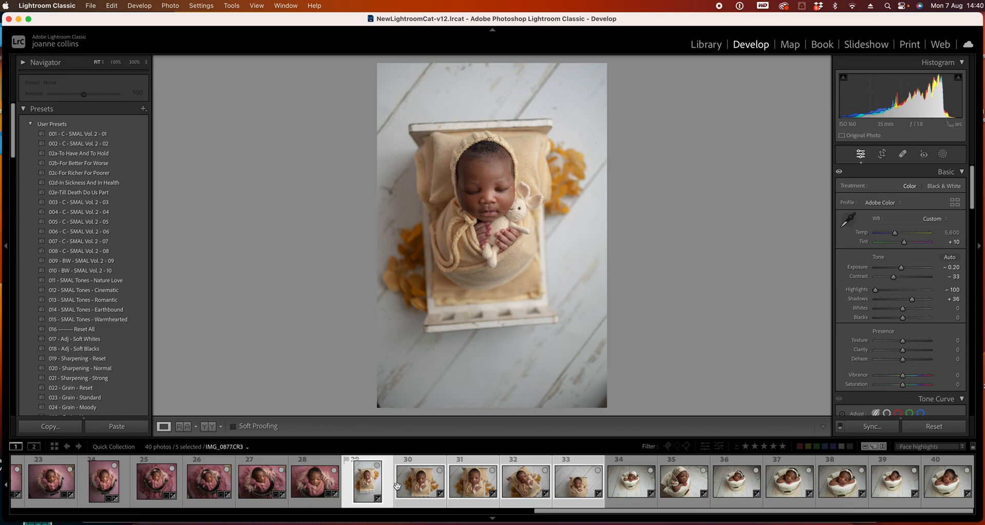
# Fine-tune the exposure of photos 30 and 31 one after the other
pyautogui.click(420, 485)
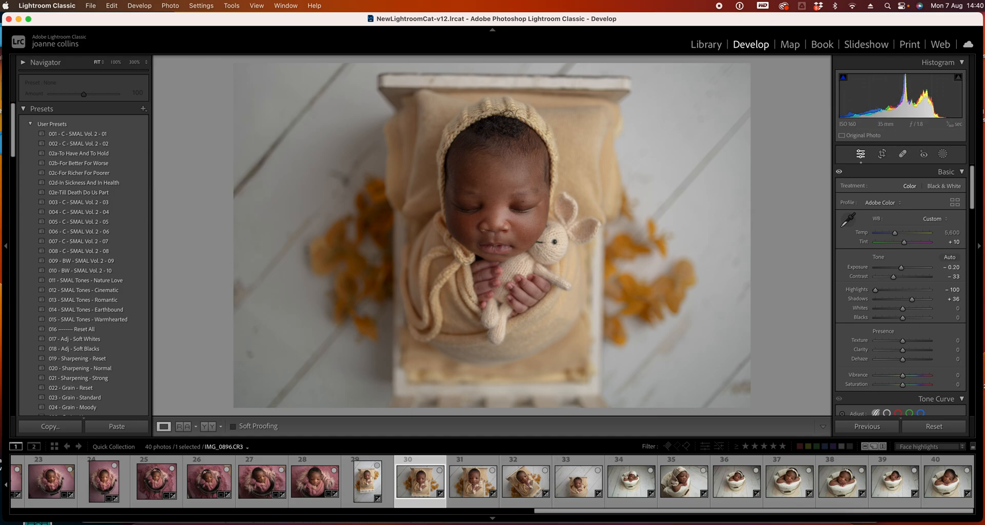
pyautogui.moveTo(901, 272); pyautogui.dragTo(917, 303)
pyautogui.press('Right')
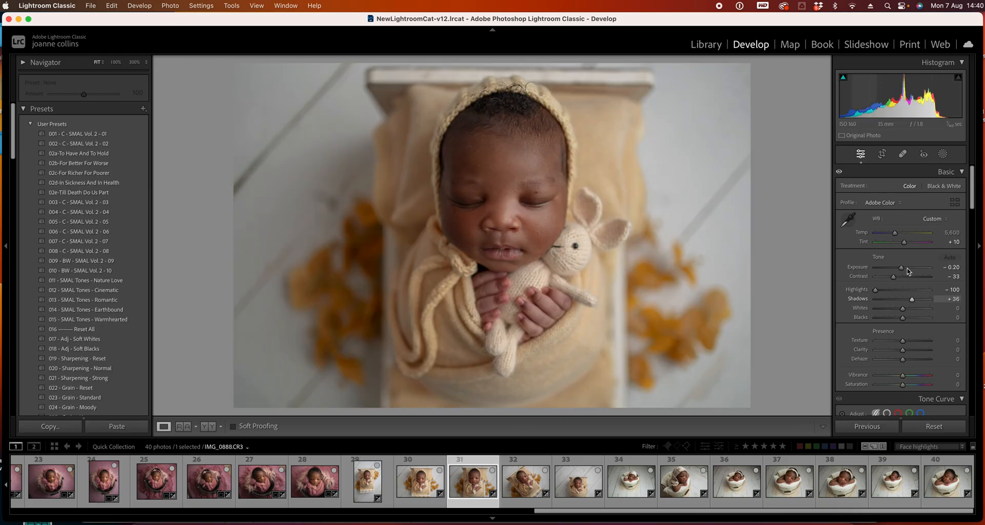
pyautogui.moveTo(907, 271); pyautogui.dragTo(907, 302)
# Move to photo 32 and set its exposure to +0.25 and shadows to +13
pyautogui.press('Right')
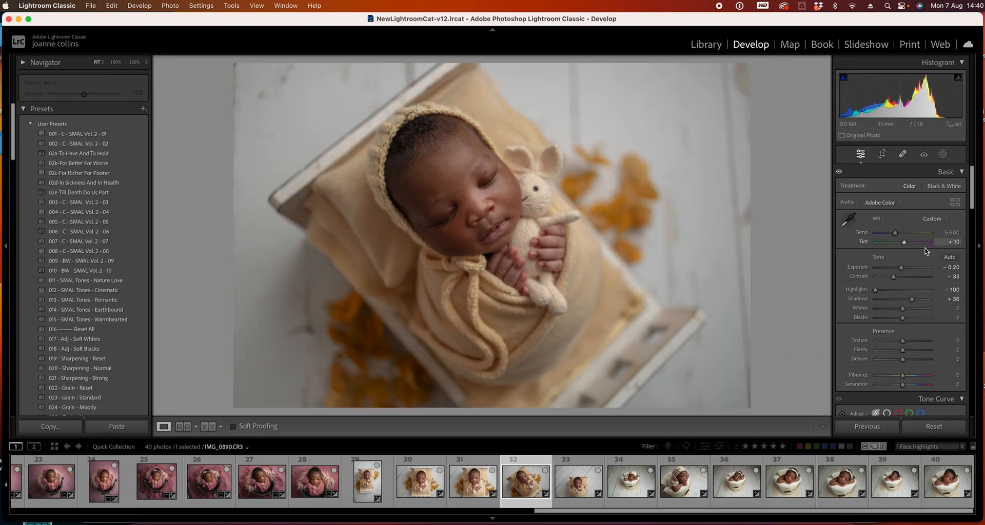
pyautogui.moveTo(902, 268); pyautogui.dragTo(904, 267)
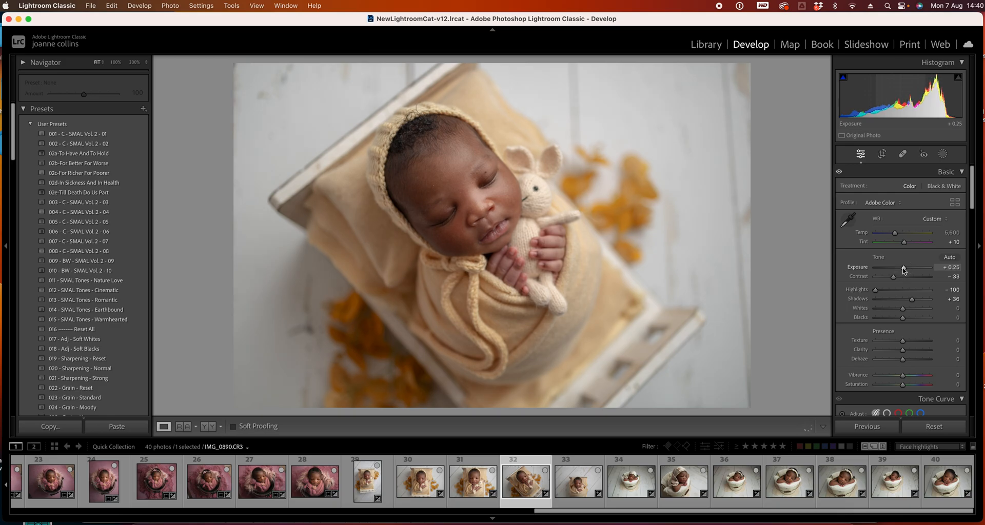
pyautogui.moveTo(911, 299); pyautogui.dragTo(906, 300)
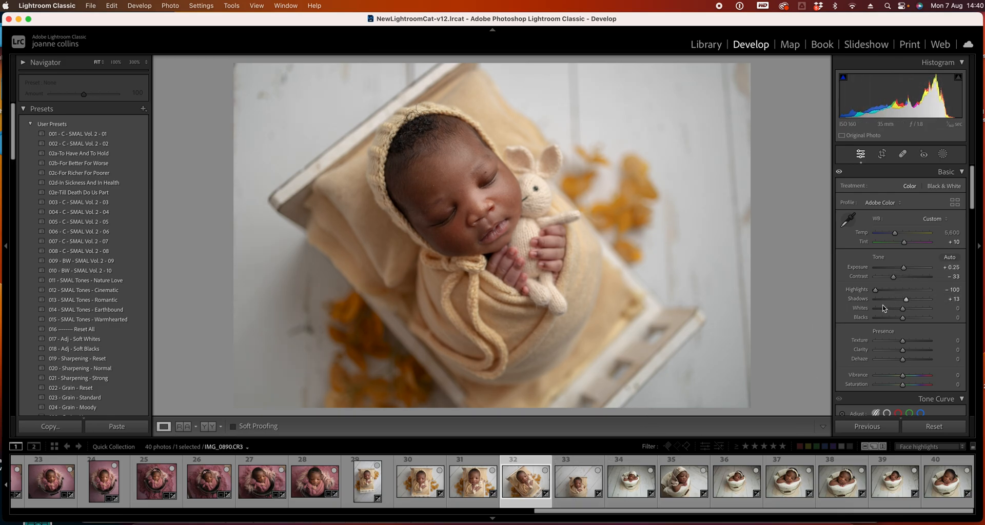
# Move to photo 33 and set its exposure to +0.15 and shadows to +9
pyautogui.press('Right')
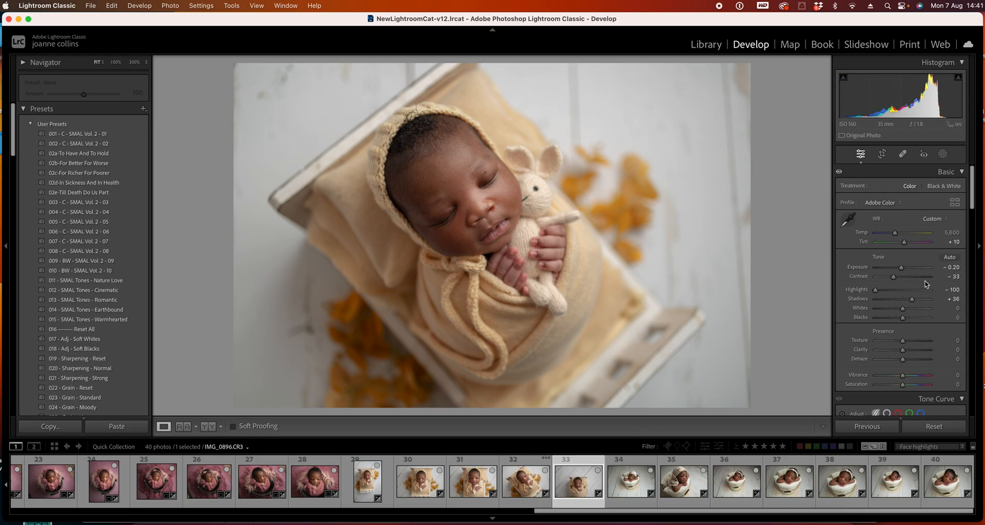
pyautogui.moveTo(901, 267); pyautogui.dragTo(905, 299)
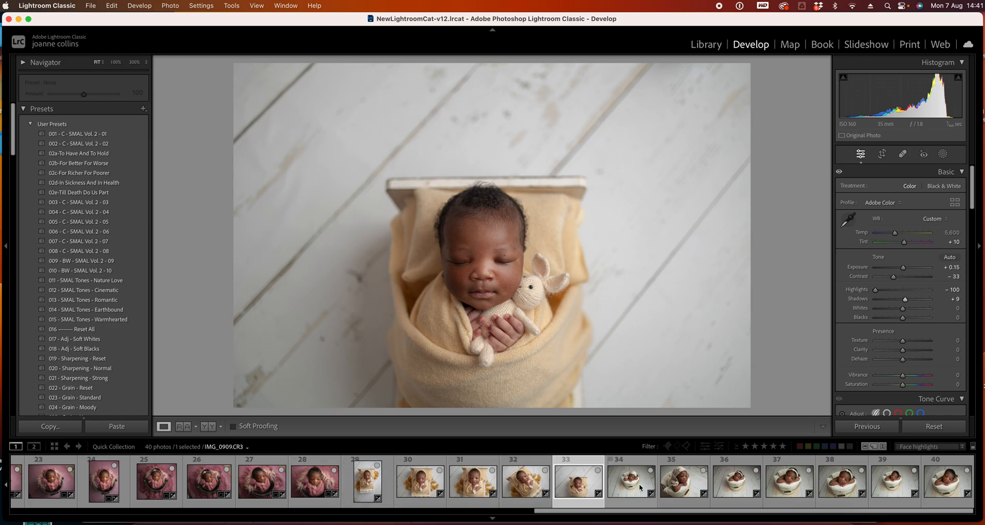
# Return to photo 29, zoom in on the face, and remove a forehead blemish with a smaller Spot Removal brush
pyautogui.click(372, 485)
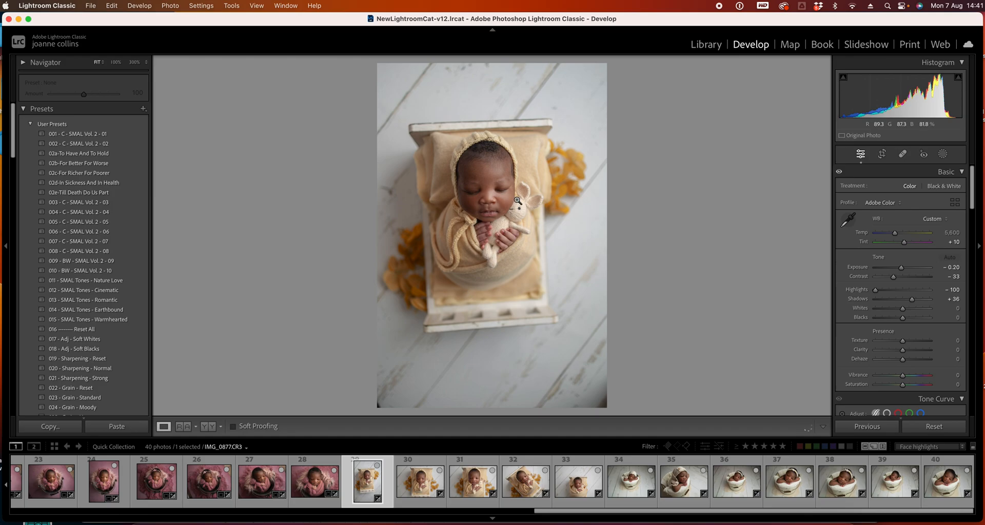
pyautogui.click(495, 191)
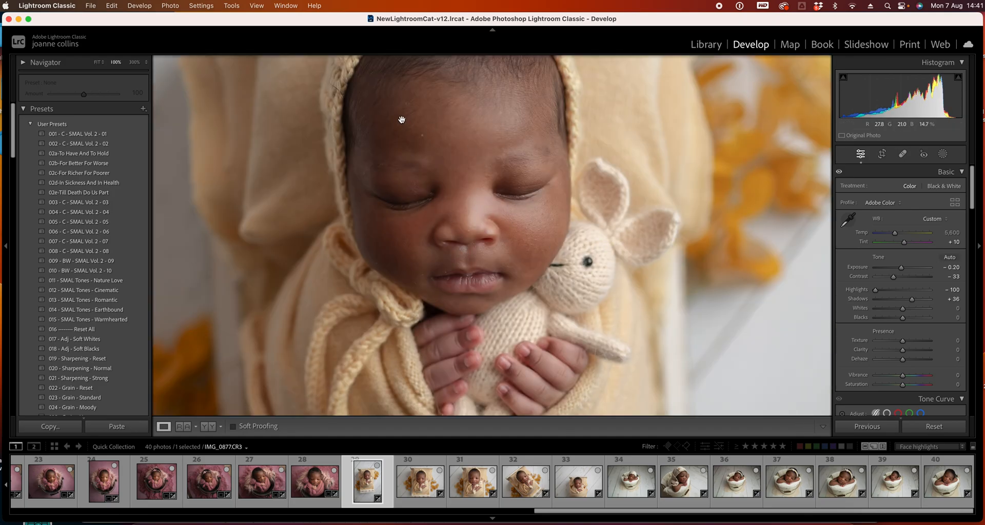
pyautogui.click(903, 155)
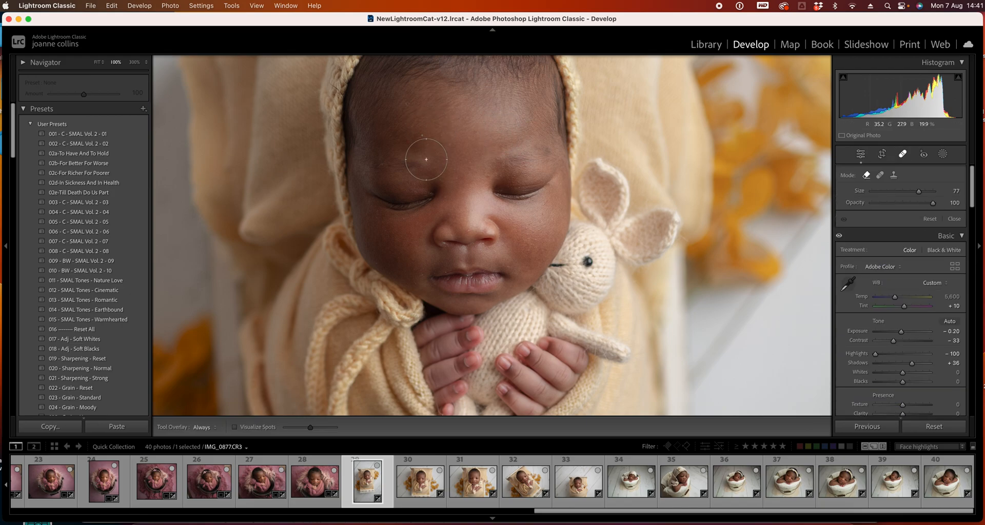
pyautogui.scroll(-4, 415, 158)
pyautogui.scroll(-4, 421, 137)
pyautogui.click(422, 137)
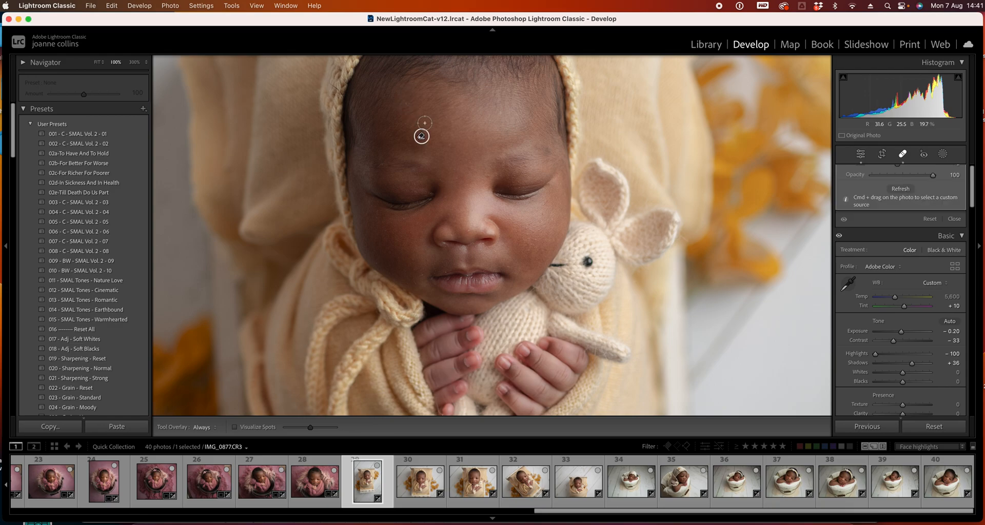
# Remove blemishes on the forehead and beside the mouth of photo 29 with Spot Removal
pyautogui.click(475, 132)
pyautogui.scroll(-3, 423, 273)
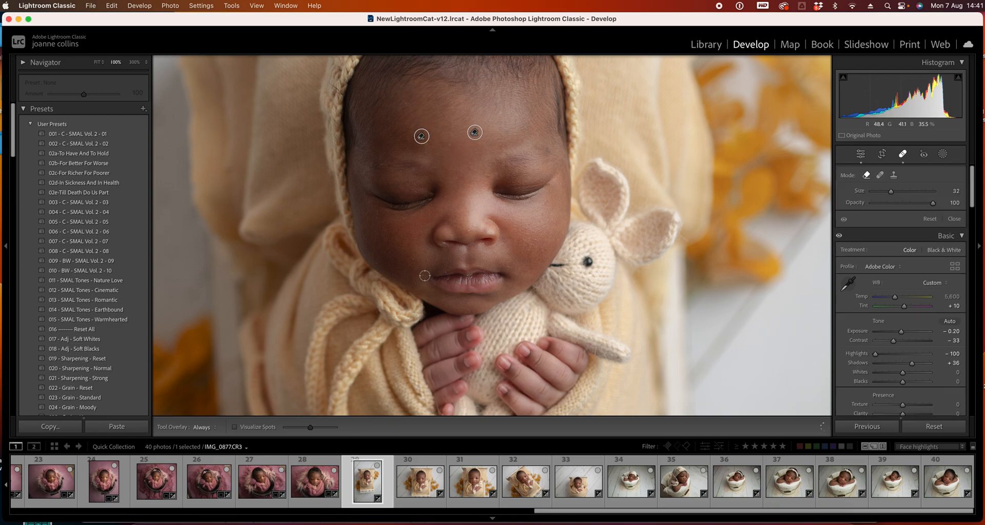
pyautogui.click(422, 274)
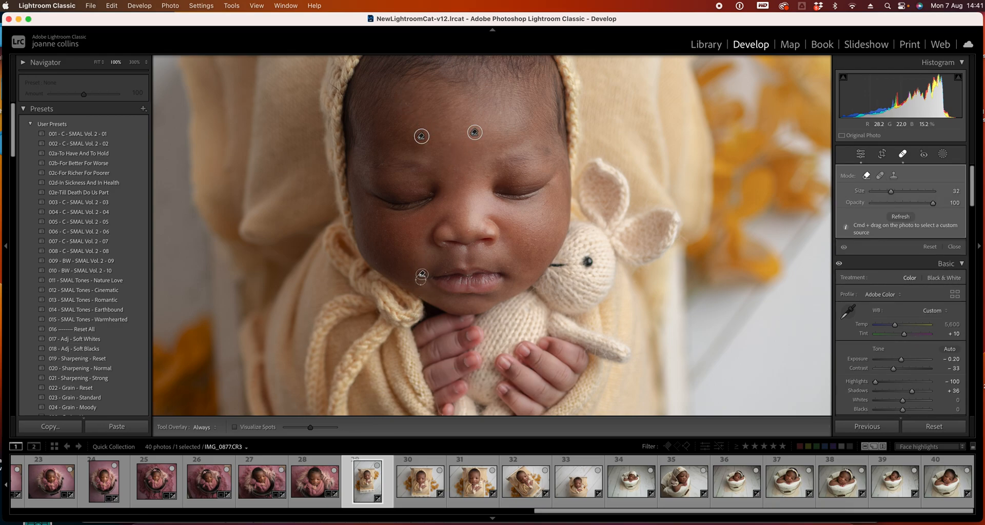
pyautogui.click(417, 282)
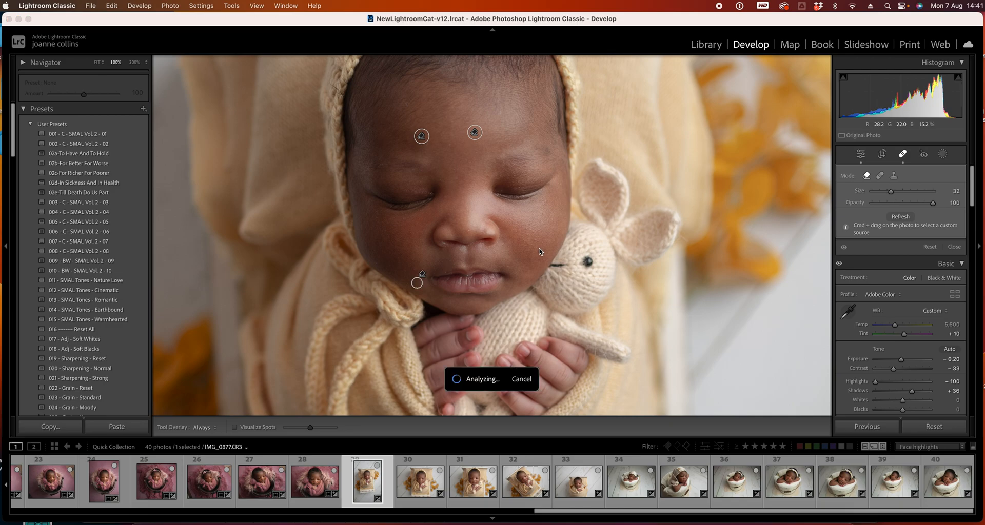
# Zoom to 300% and remove tiny spots around the lips, nose and between the eyes with a smaller brush
pyautogui.click(134, 62)
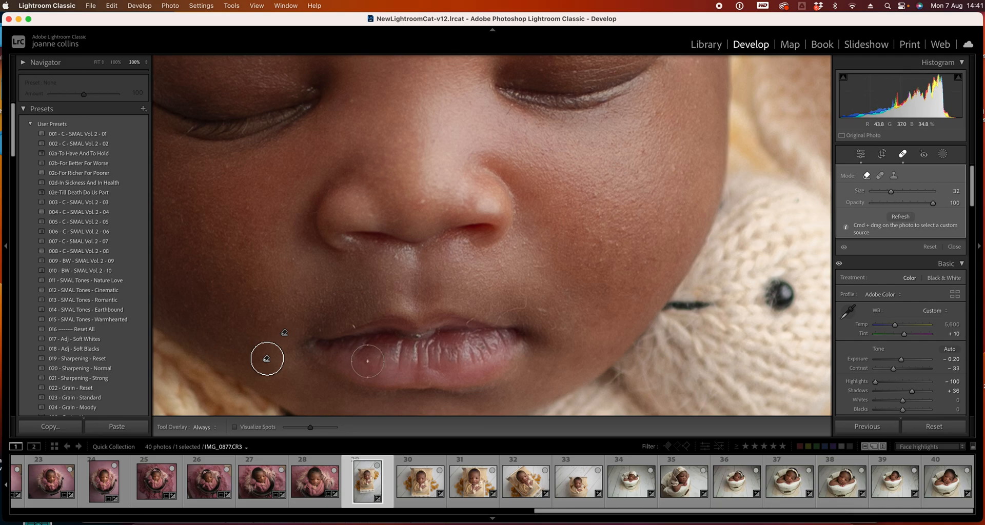
pyautogui.press('[')
pyautogui.press('[')
pyautogui.press('[')
pyautogui.press('[')
pyautogui.press('[')
pyautogui.press('[')
pyautogui.press('[')
pyautogui.press('[')
pyautogui.press('[')
pyautogui.click(354, 325)
pyautogui.click(512, 307)
pyautogui.press(']')
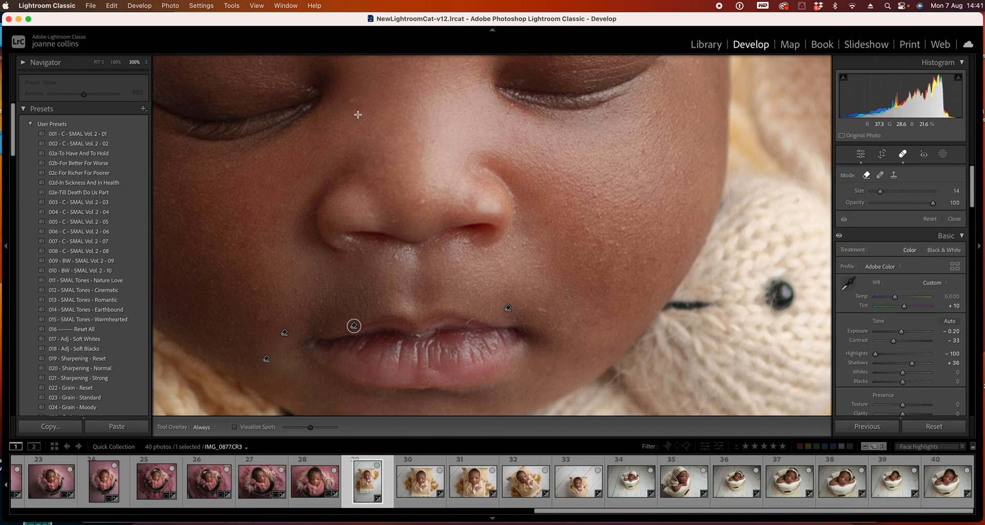
pyautogui.click(350, 103)
pyautogui.click(420, 200)
pyautogui.scroll(-3, 483, 305)
pyautogui.click(467, 323)
# Close Spot Removal and zoom back out to view the whole photo
pyautogui.click(904, 155)
pyautogui.click(657, 356)
pyautogui.click(657, 355)
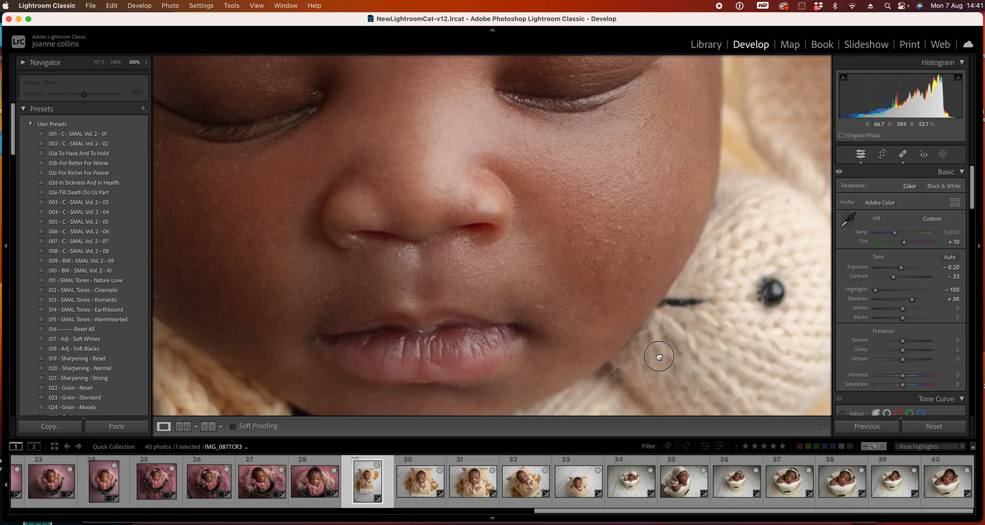
pyautogui.click(655, 349)
pyautogui.click(596, 280)
pyautogui.click(562, 278)
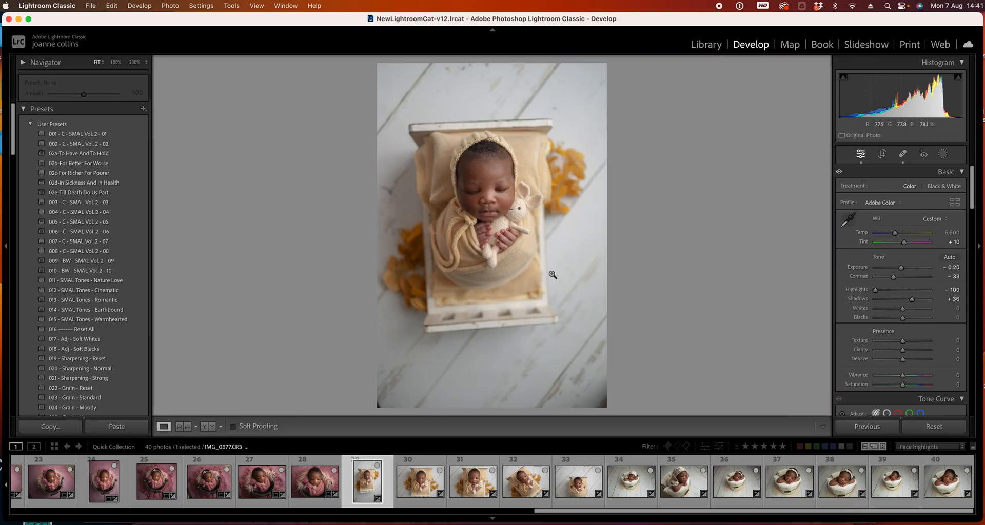
# Move to photo 30, zoom in, and remove a blemish on the brow with Spot Removal
pyautogui.click(418, 485)
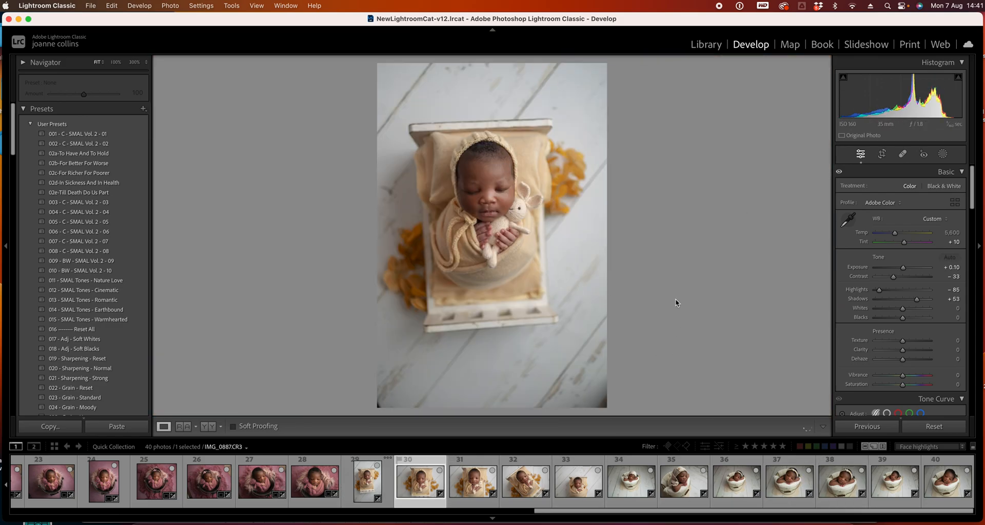
pyautogui.click(541, 208)
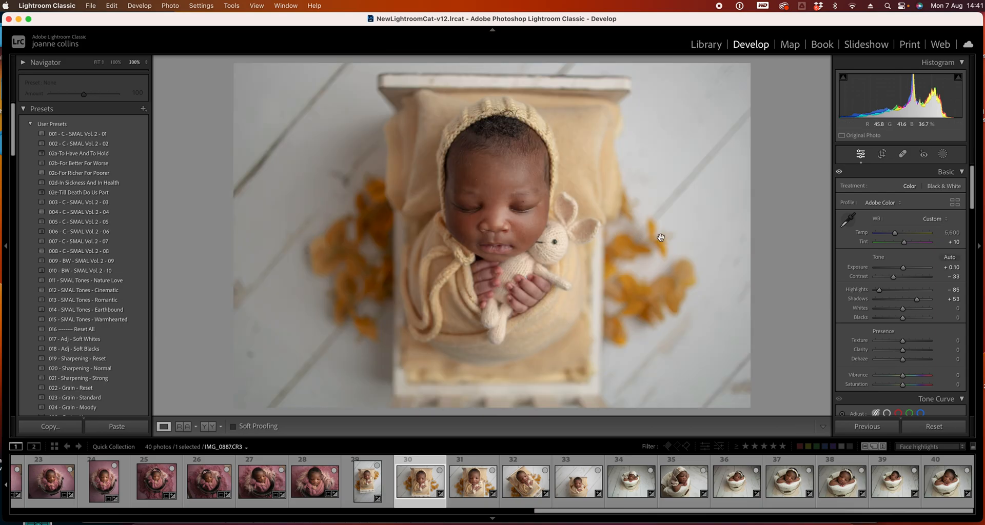
pyautogui.click(902, 154)
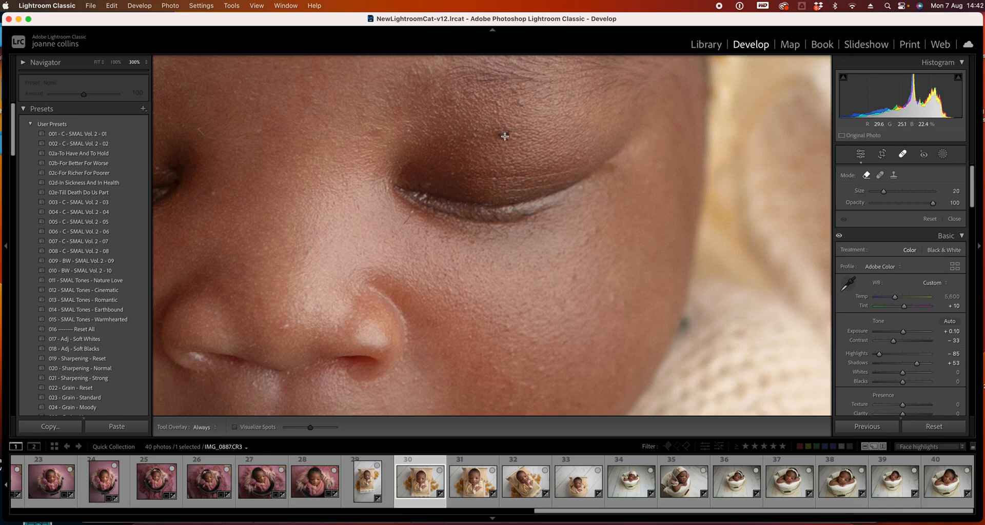
pyautogui.click(505, 136)
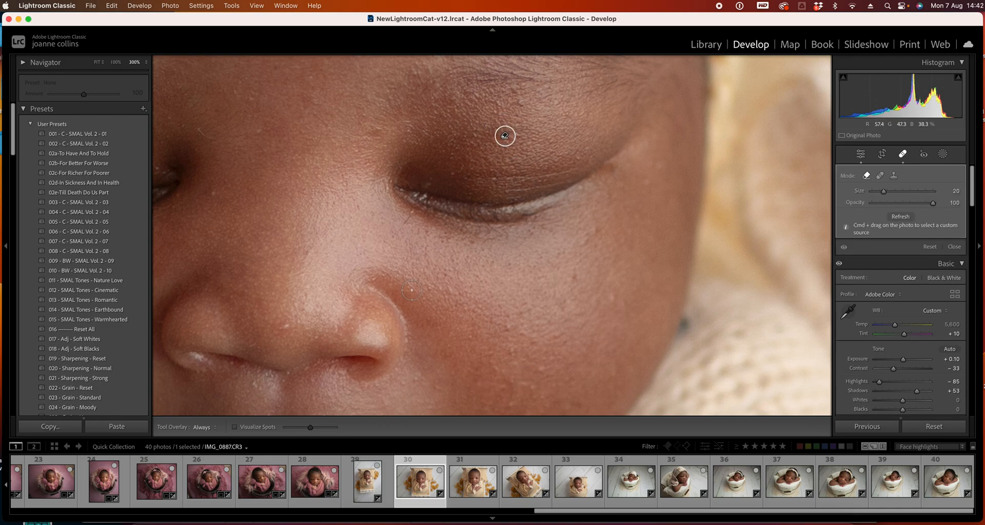
# Heal marks on the eyelid and forehead with a smaller Spot Removal brush
pyautogui.moveTo(352, 284)
pyautogui.mouseDown()
pyautogui.moveTo(468, 277)
pyautogui.moveTo(550, 230)
pyautogui.mouseUp()
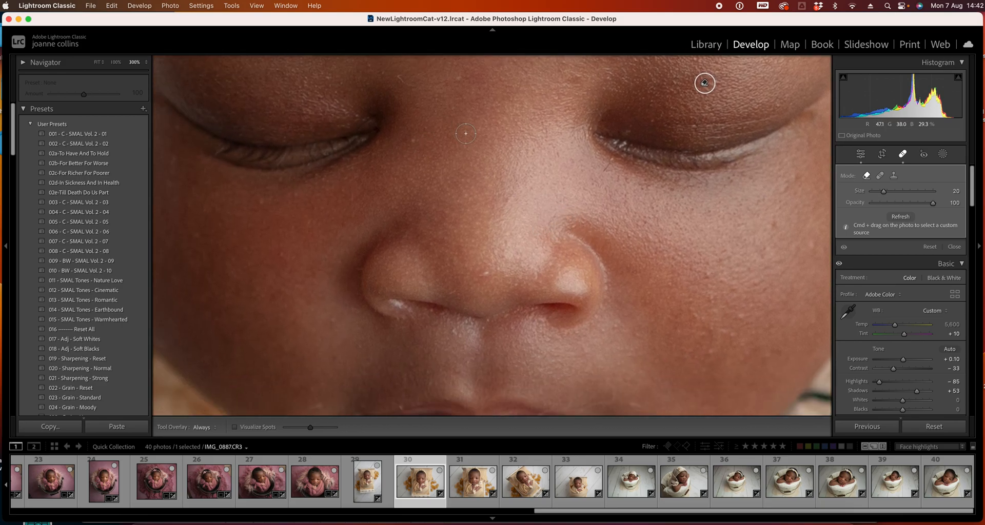
pyautogui.scroll(5, 546, 257)
pyautogui.press('[')
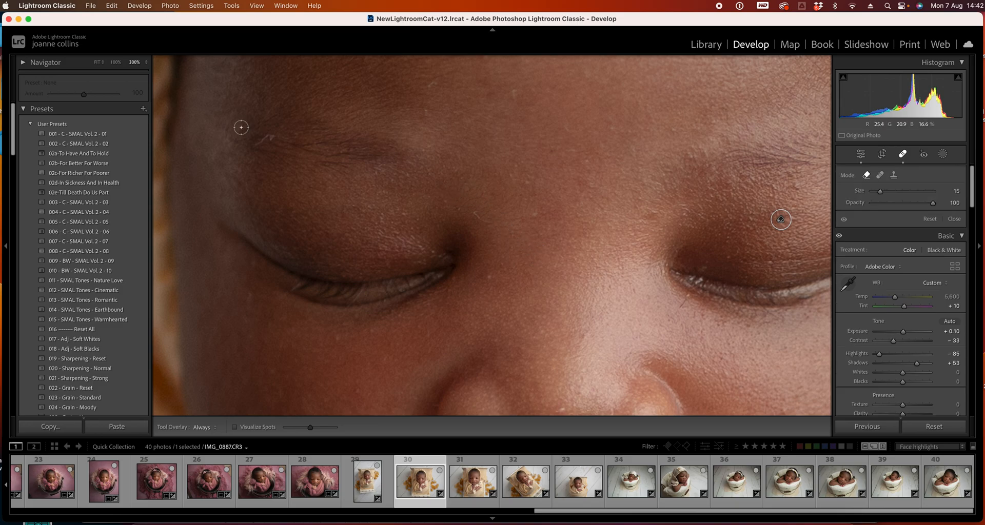
pyautogui.moveTo(273, 135); pyautogui.dragTo(249, 145)
pyautogui.scroll(3, 550, 283)
pyautogui.scroll(3, 550, 283)
pyautogui.moveTo(437, 185); pyautogui.dragTo(437, 203)
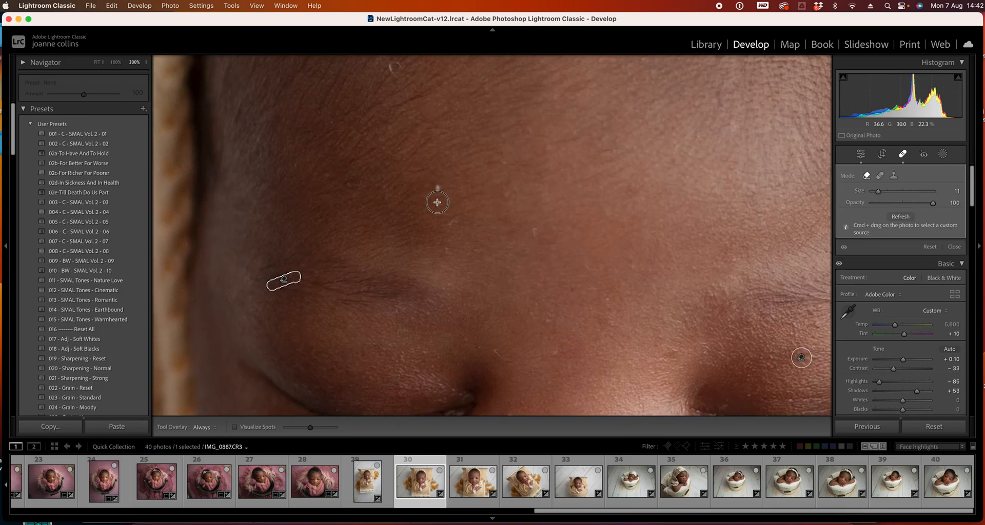
# Heal spots beside the lips and on the cheek with a smaller brush, then close Spot Removal
pyautogui.scroll(-10, 581, 304)
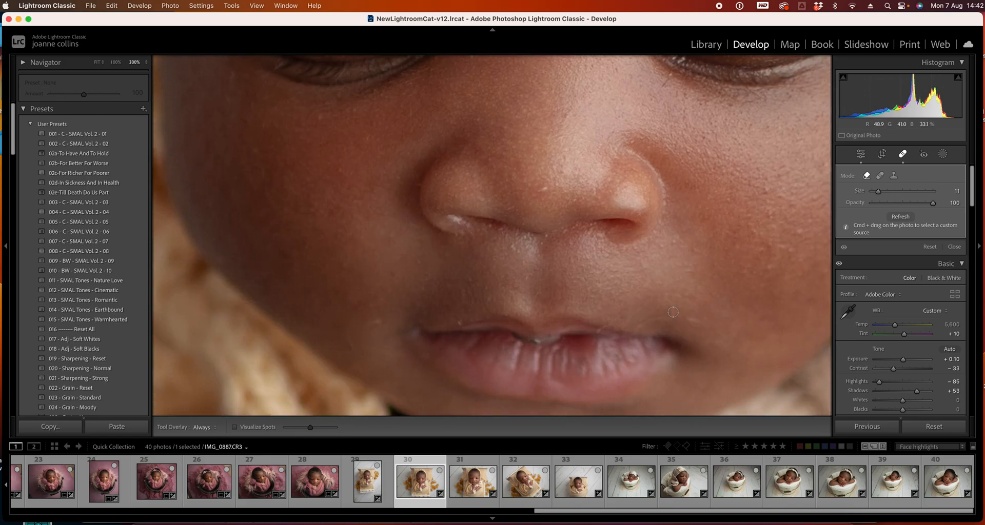
pyautogui.press('[')
pyautogui.moveTo(664, 318)
pyautogui.mouseDown()
pyautogui.moveTo(674, 310)
pyautogui.moveTo(638, 326)
pyautogui.mouseUp()
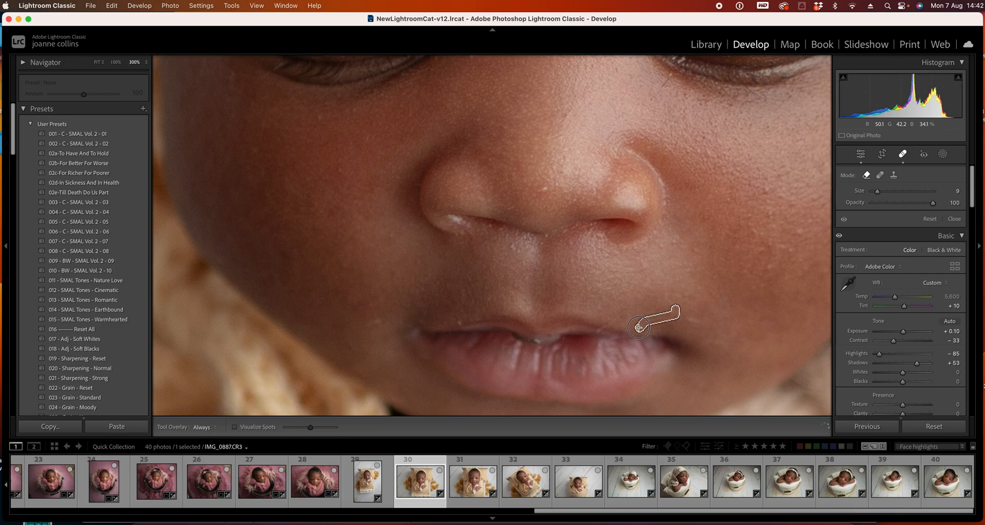
pyautogui.press('[')
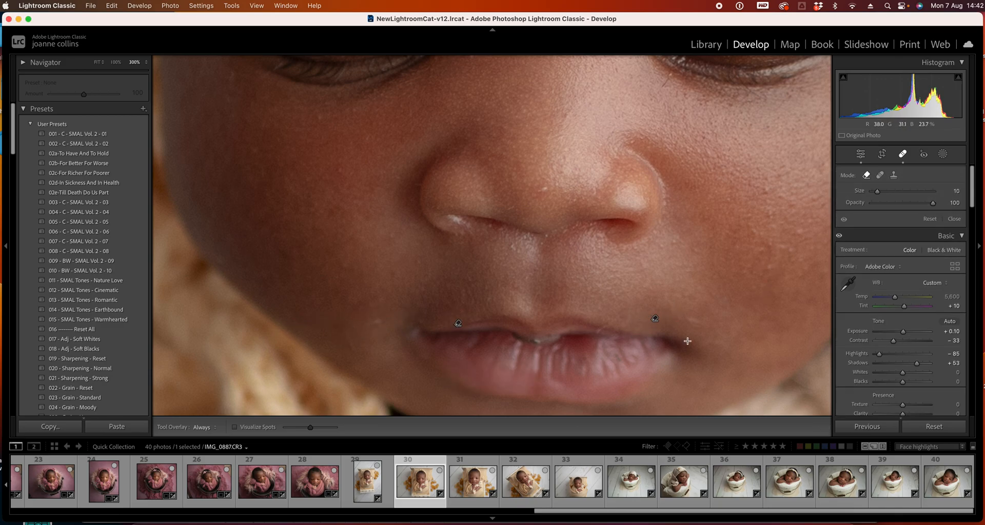
pyautogui.click(684, 316)
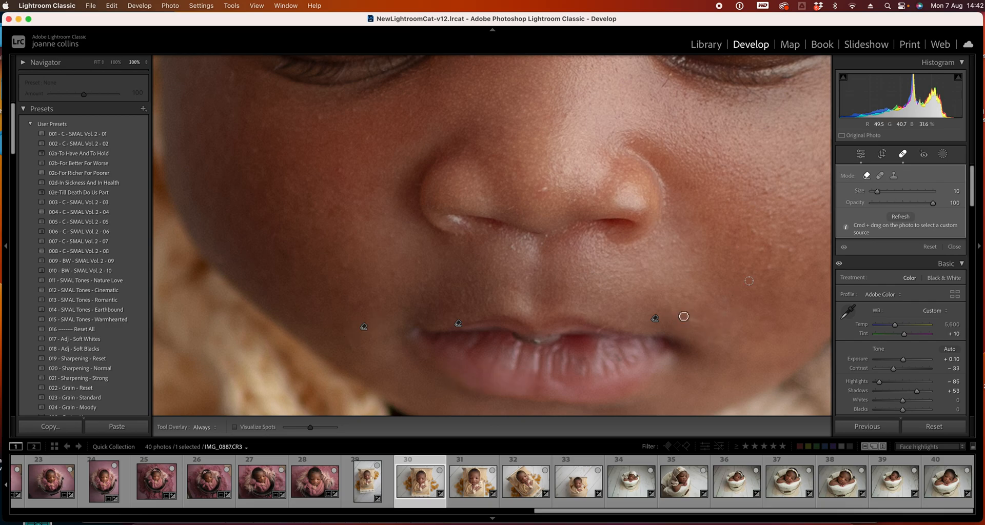
pyautogui.scroll(5, 664, 349)
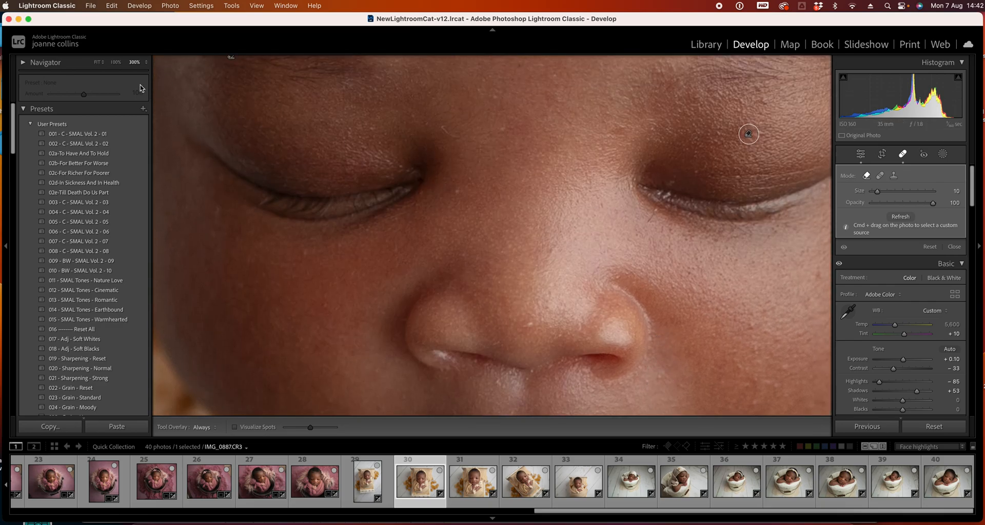
pyautogui.click(98, 62)
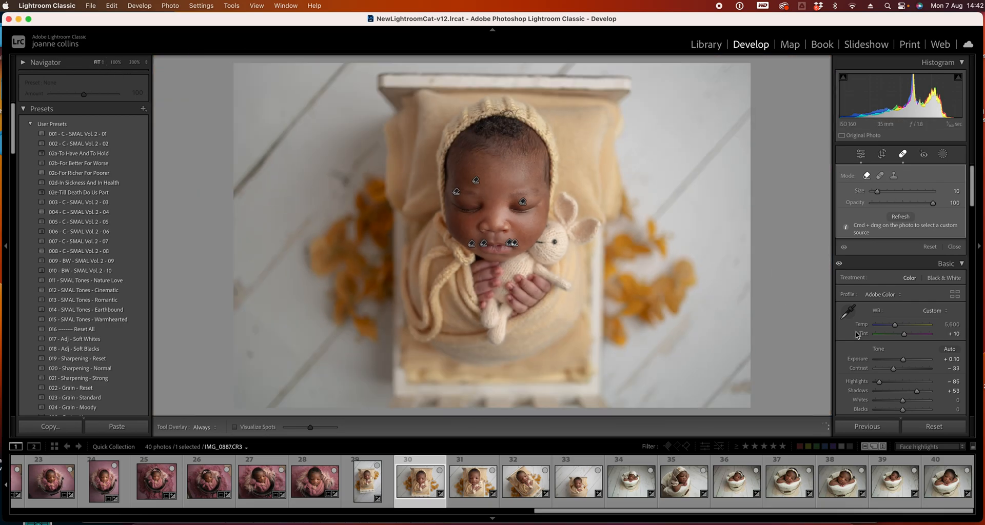
pyautogui.click(897, 155)
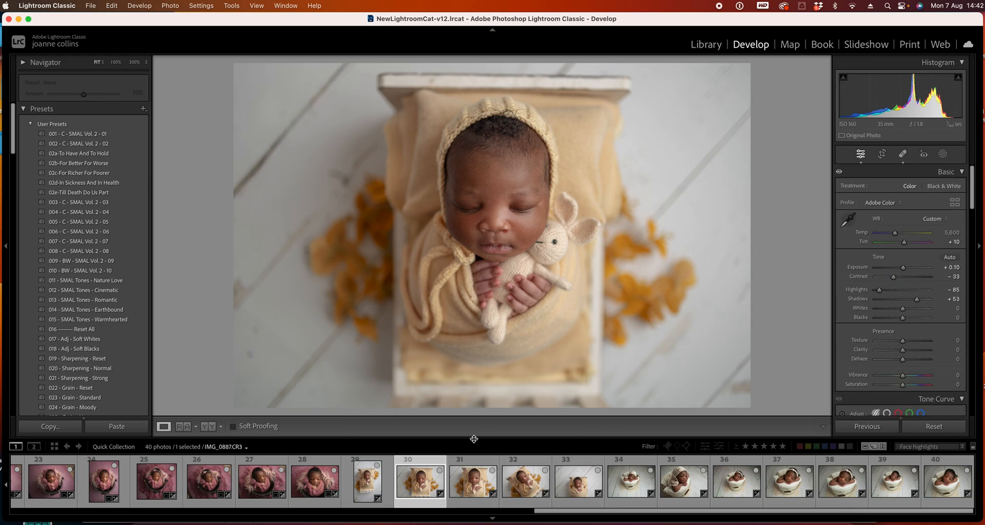
# Move to photo 31, zoom in, and remove blemishes between the brows with Spot Removal
pyautogui.click(485, 470)
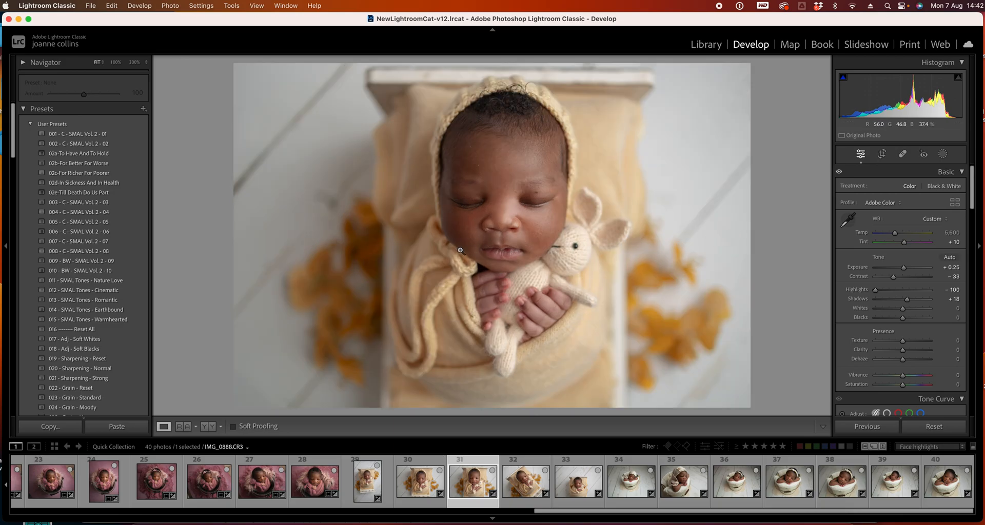
pyautogui.click(534, 184)
pyautogui.press('q')
pyautogui.moveTo(602, 178); pyautogui.dragTo(598, 322)
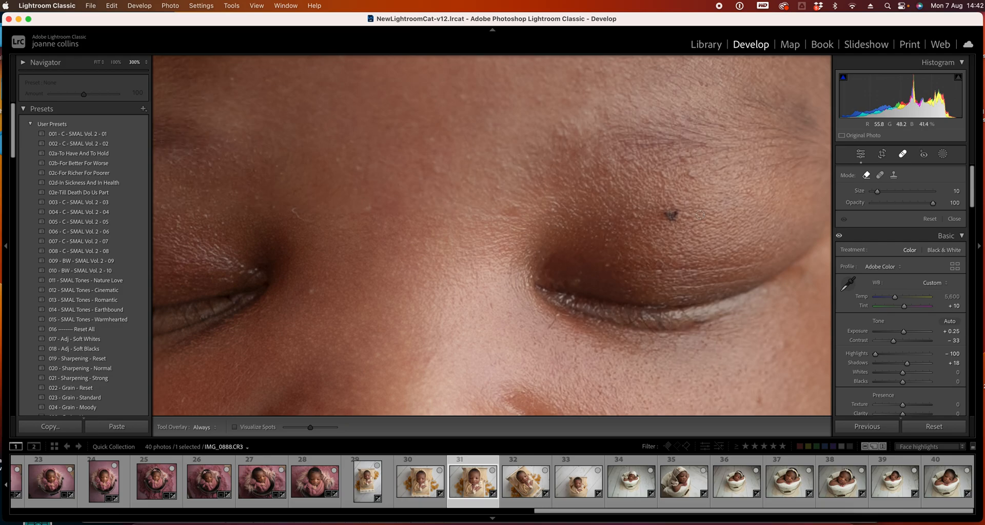
pyautogui.click(671, 215)
pyautogui.click(514, 206)
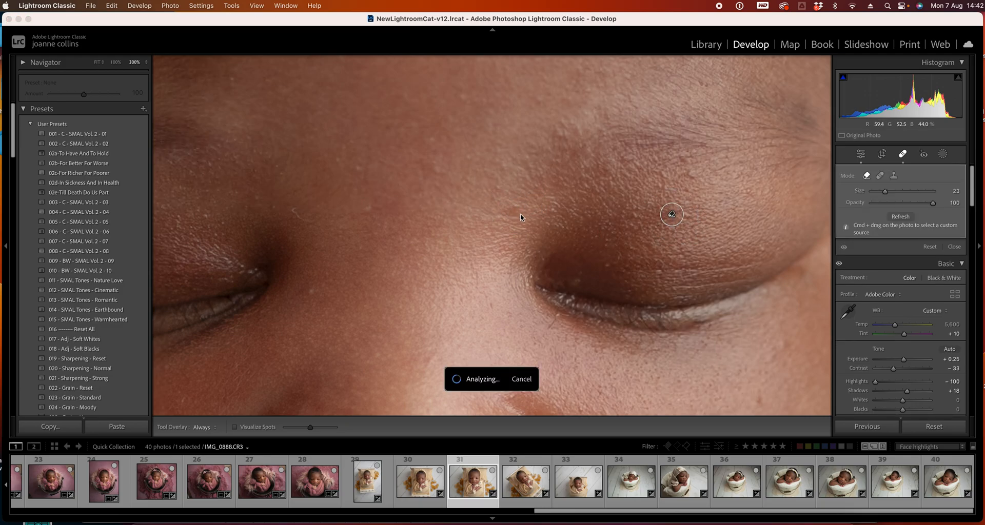
# Remove more spots around the brow and beside the eye
pyautogui.click(311, 294)
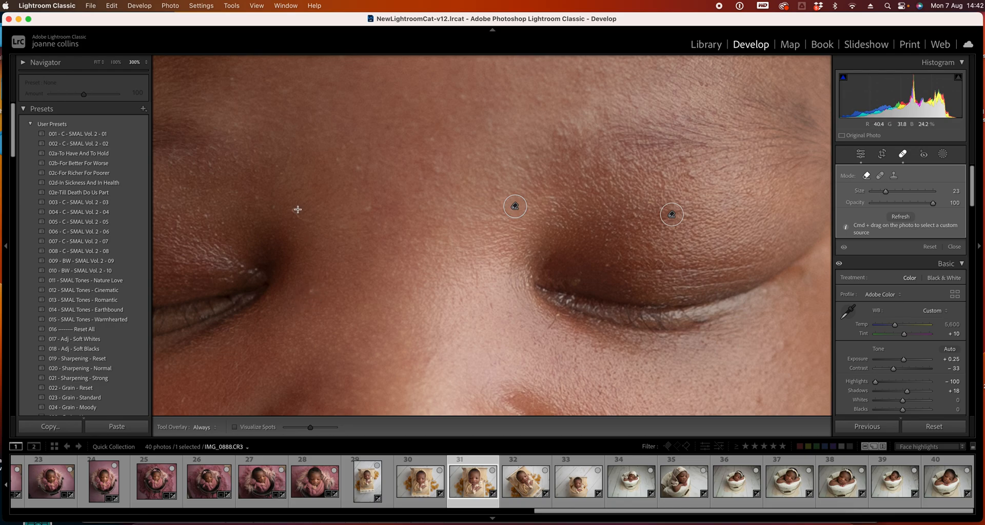
pyautogui.scroll(-3, 297, 211)
pyautogui.click(296, 209)
pyautogui.click(494, 308)
pyautogui.moveTo(296, 209); pyautogui.dragTo(310, 221)
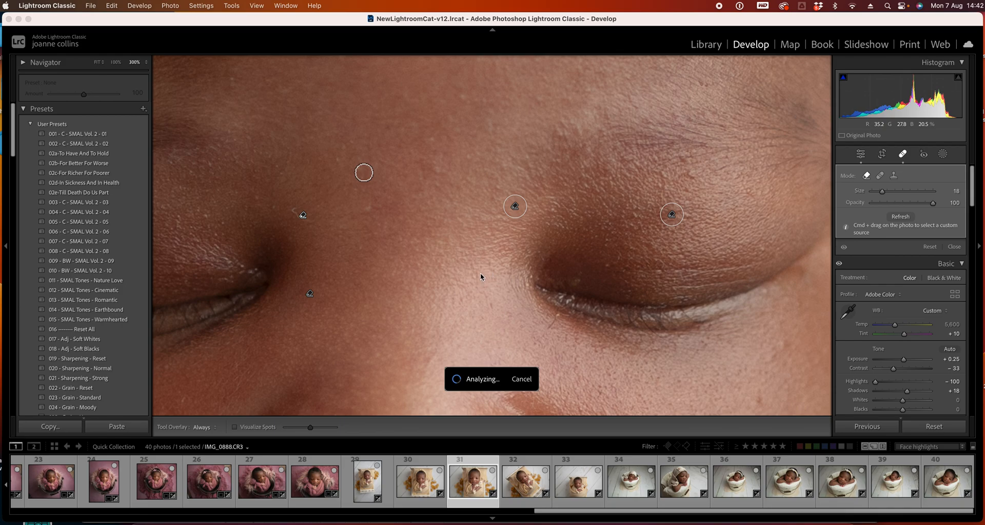
pyautogui.moveTo(371, 132)
pyautogui.mouseDown()
pyautogui.moveTo(542, 245)
pyautogui.moveTo(484, 126)
pyautogui.mouseUp()
pyautogui.click(543, 245)
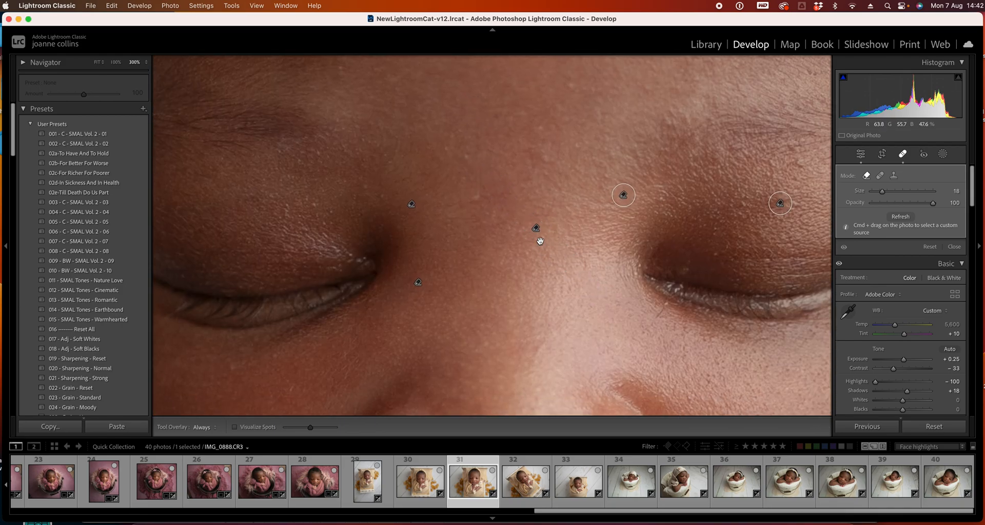
pyautogui.click(535, 230)
pyautogui.press('Delete')
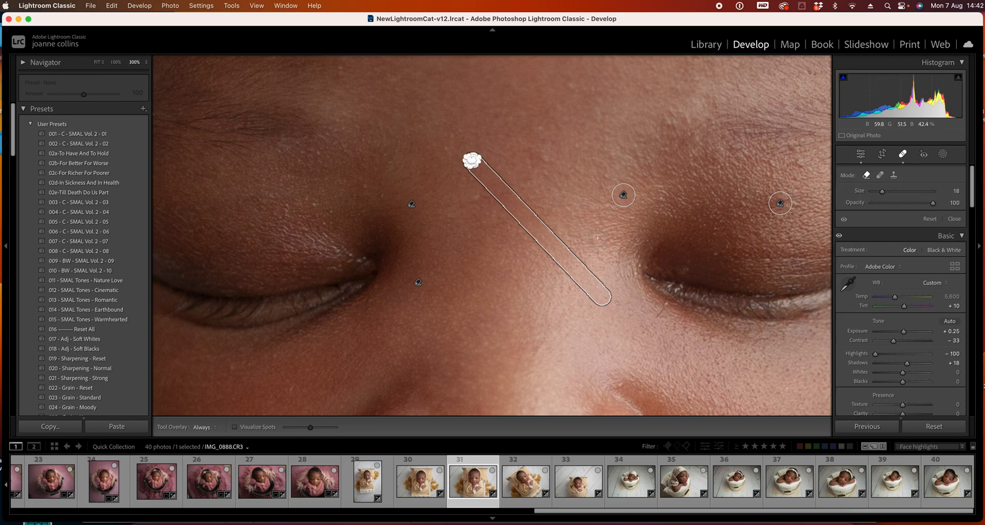
# Heal a small spot near the upper eyelid with Spot Removal
pyautogui.moveTo(447, 169)
pyautogui.mouseDown()
pyautogui.moveTo(468, 189)
pyautogui.moveTo(469, 132)
pyautogui.moveTo(593, 193)
pyautogui.mouseUp()
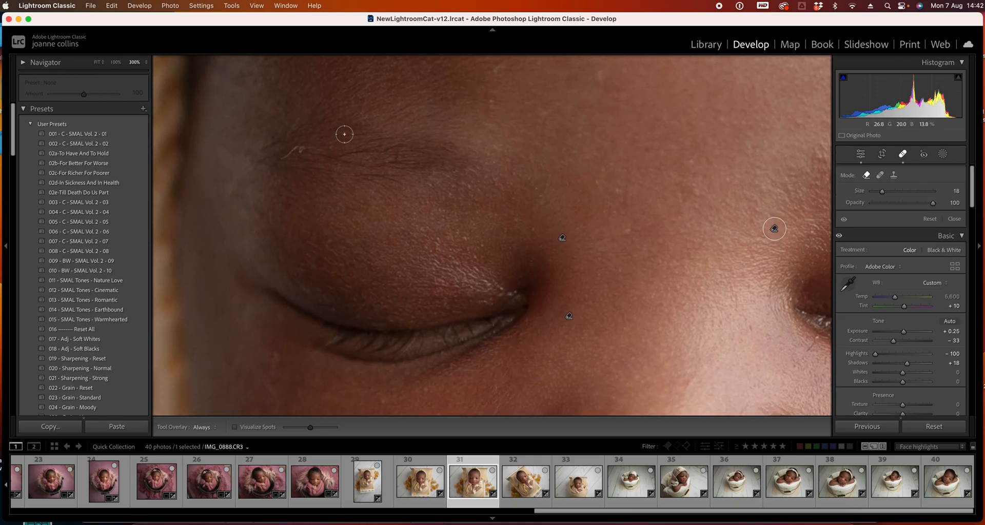
pyautogui.moveTo(301, 148); pyautogui.dragTo(282, 159)
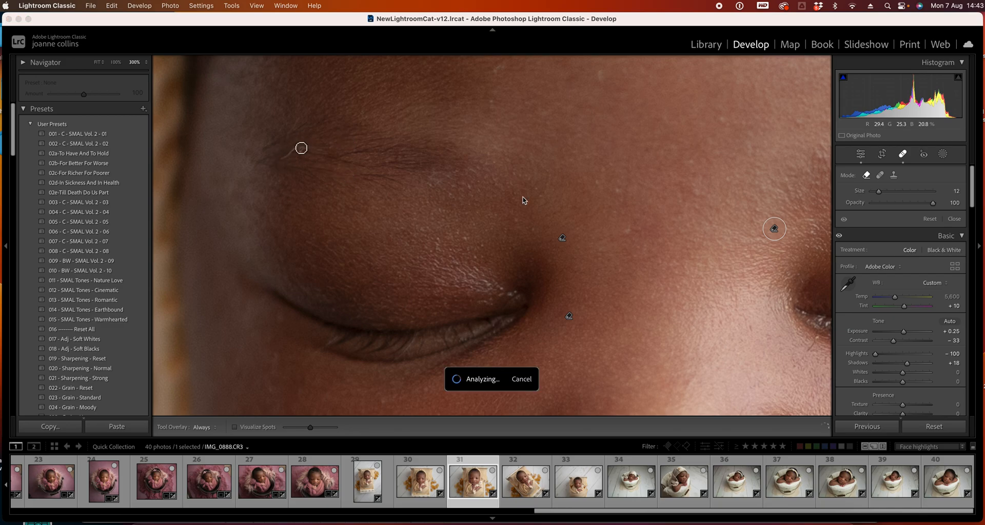
# Add a heal stroke on the cheek beside the nose and undo it
pyautogui.moveTo(644, 260); pyautogui.dragTo(540, 353)
pyautogui.moveTo(591, 237); pyautogui.dragTo(459, 208)
pyautogui.moveTo(543, 296); pyautogui.dragTo(543, 132)
pyautogui.moveTo(626, 287); pyautogui.dragTo(676, 127)
pyautogui.moveTo(621, 315); pyautogui.dragTo(623, 134)
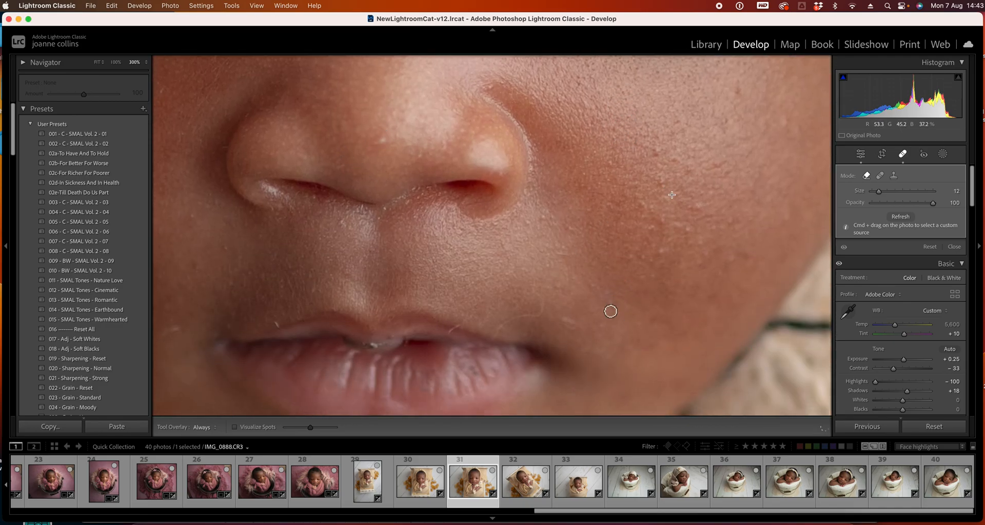
pyautogui.moveTo(611, 310)
pyautogui.mouseDown()
pyautogui.moveTo(627, 232)
pyautogui.moveTo(657, 218)
pyautogui.mouseUp()
pyautogui.press('super+z')
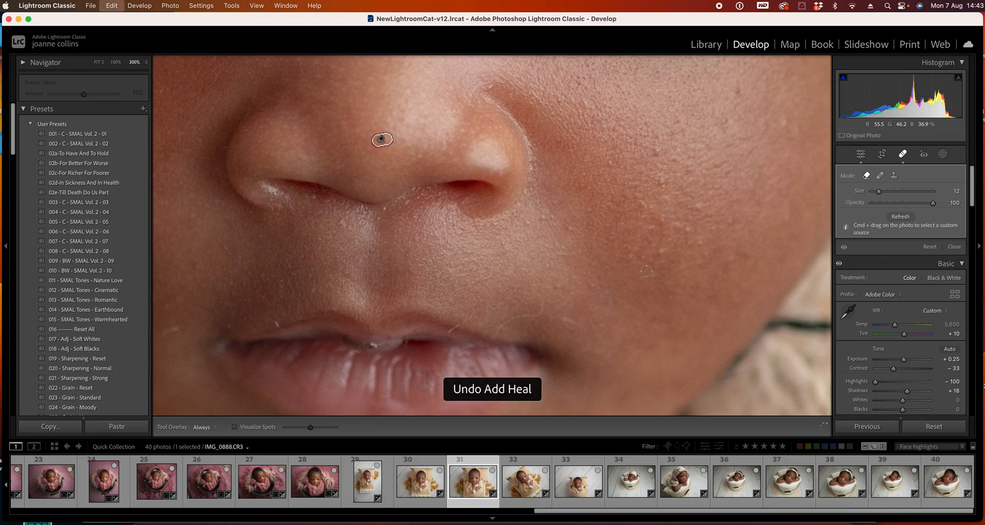
# Heal marks above the upper lip and beside the mouth corners, switching the brush size between 7 and 13
pyautogui.moveTo(541, 304); pyautogui.dragTo(503, 331)
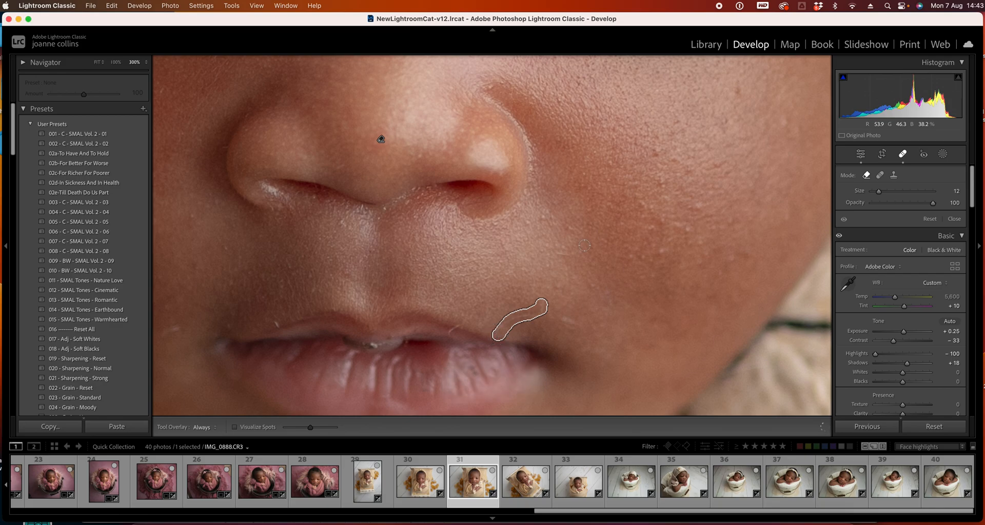
pyautogui.moveTo(428, 267)
pyautogui.mouseDown()
pyautogui.moveTo(516, 230)
pyautogui.moveTo(605, 139)
pyautogui.mouseUp()
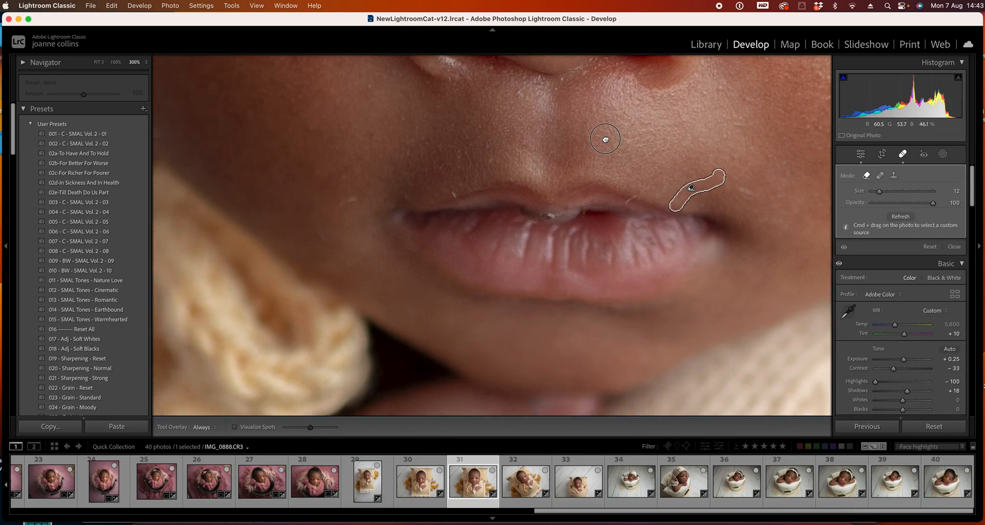
pyautogui.press('[')
pyautogui.press('[')
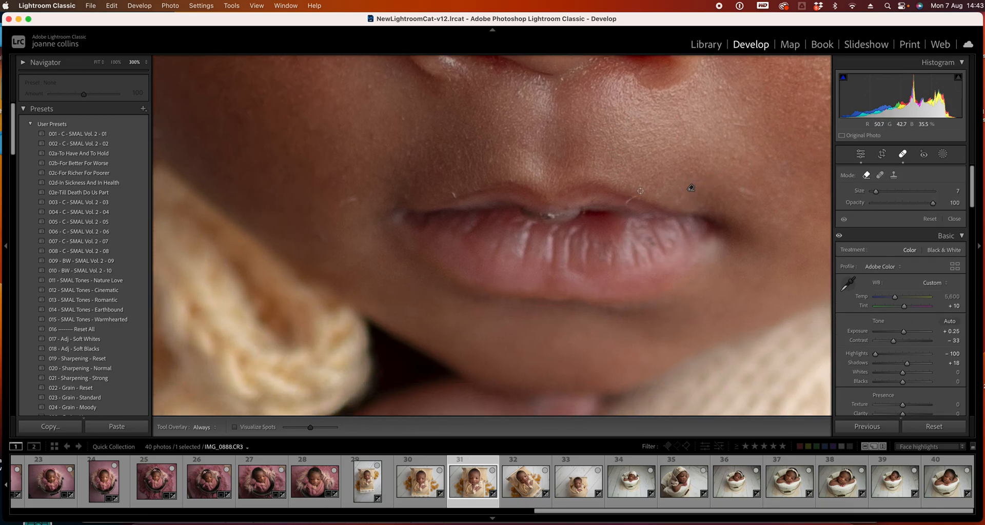
pyautogui.moveTo(637, 195); pyautogui.dragTo(626, 204)
pyautogui.press(']')
pyautogui.press(']')
pyautogui.moveTo(355, 199); pyautogui.dragTo(339, 204)
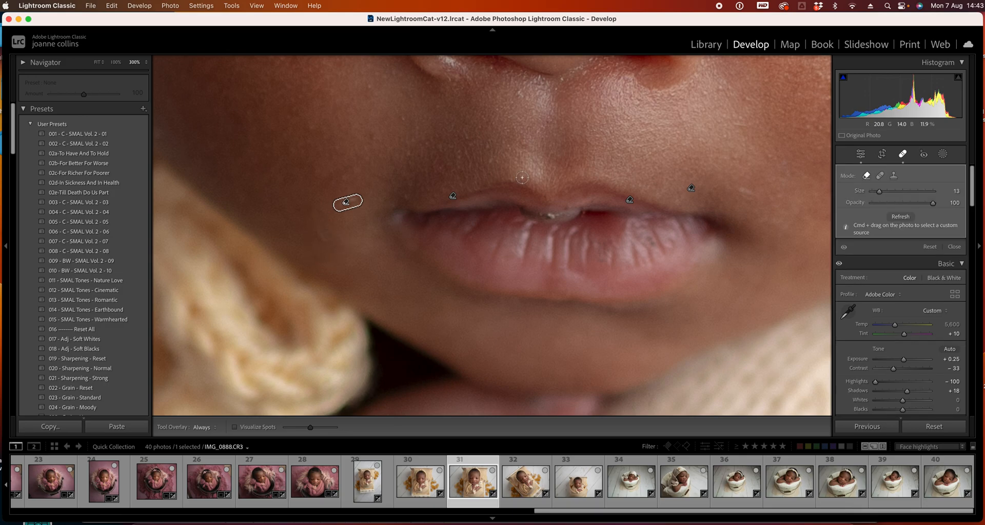
pyautogui.moveTo(757, 196); pyautogui.dragTo(742, 189)
# Zoom back out to the full photo and close Spot Removal
pyautogui.moveTo(634, 156)
pyautogui.mouseDown()
pyautogui.moveTo(590, 251)
pyautogui.moveTo(572, 330)
pyautogui.mouseUp()
pyautogui.moveTo(569, 159); pyautogui.dragTo(595, 440)
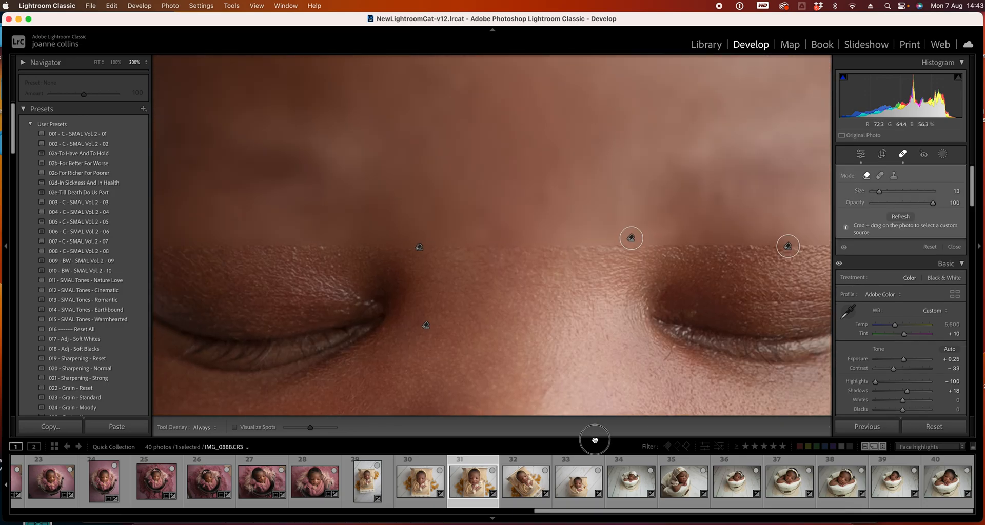
pyautogui.moveTo(567, 321); pyautogui.dragTo(666, 357)
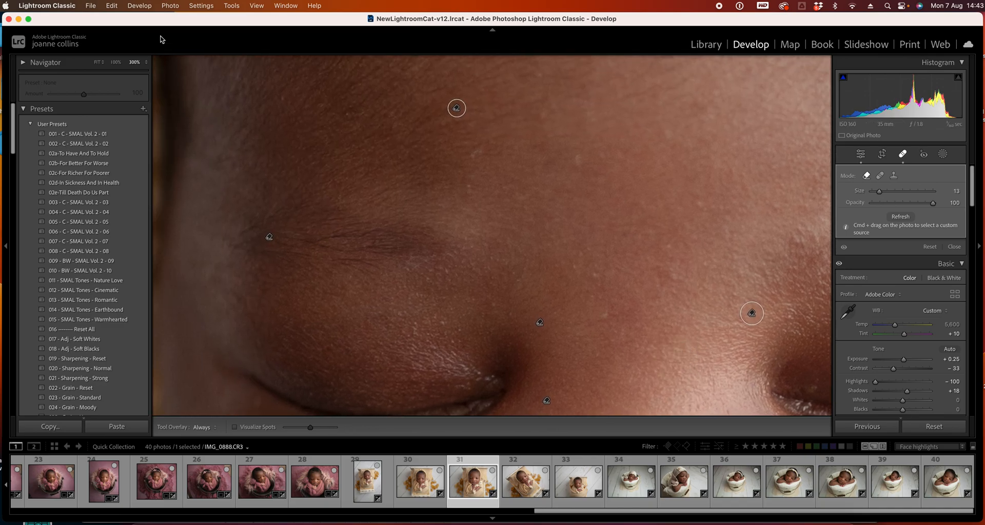
pyautogui.click(97, 62)
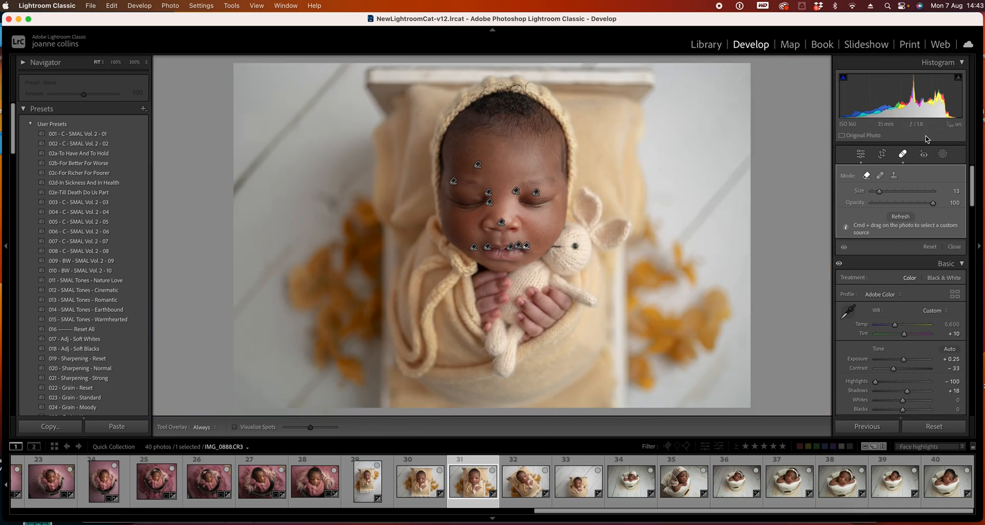
pyautogui.click(901, 156)
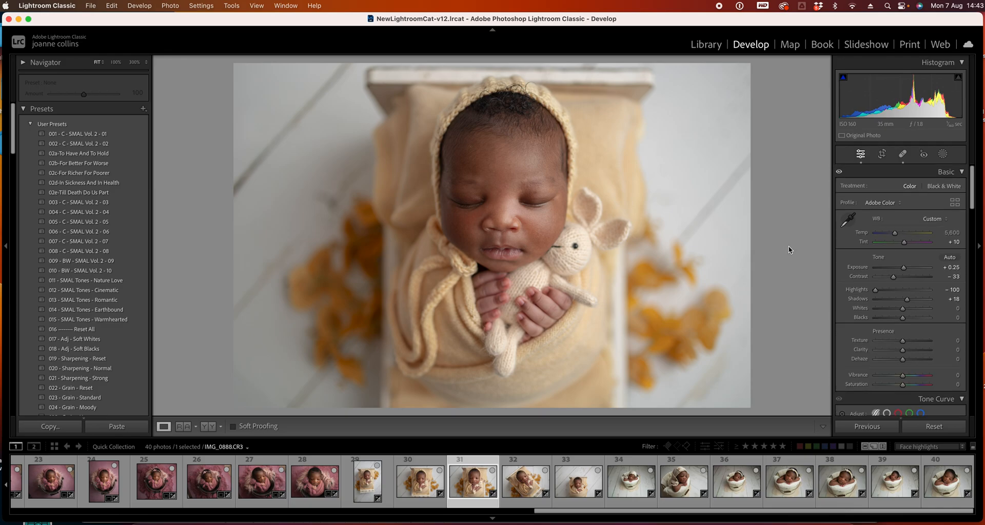
# Move to photo 32, zoom in, and heal spots on the cheek and eyelid with Spot Removal
pyautogui.press('Right')
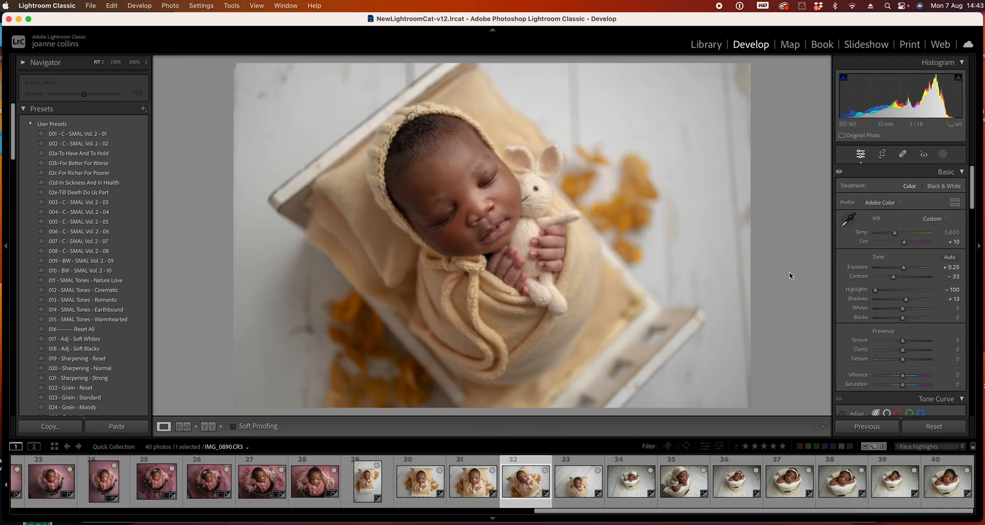
pyautogui.click(481, 186)
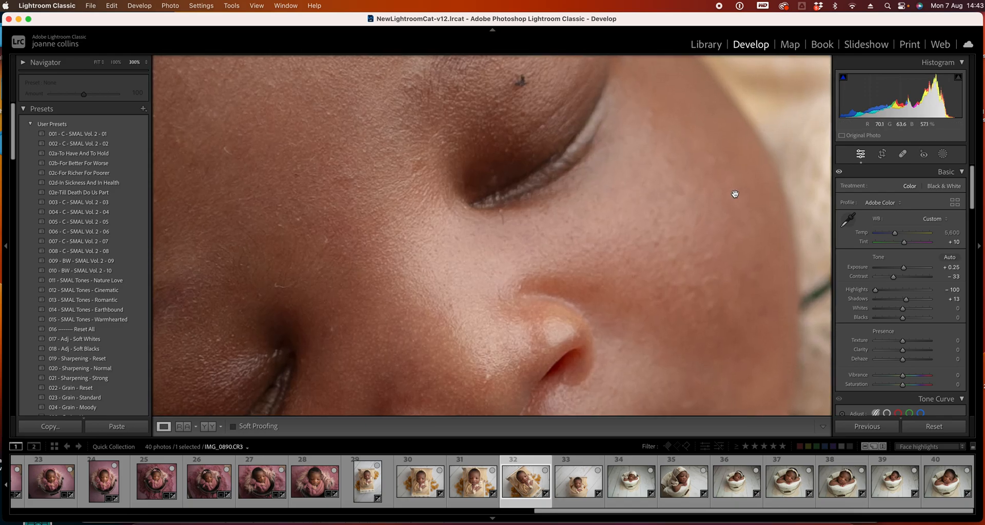
pyautogui.press('q')
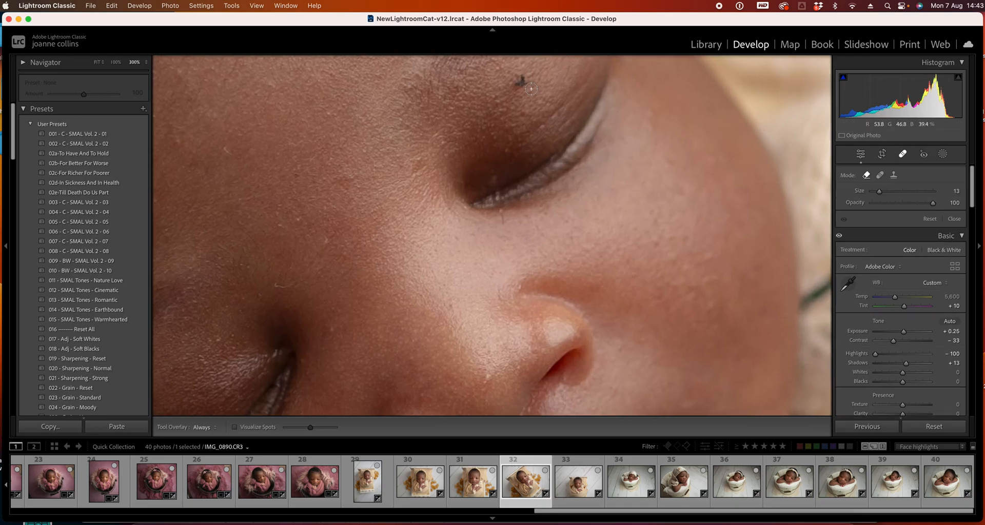
pyautogui.click(328, 240)
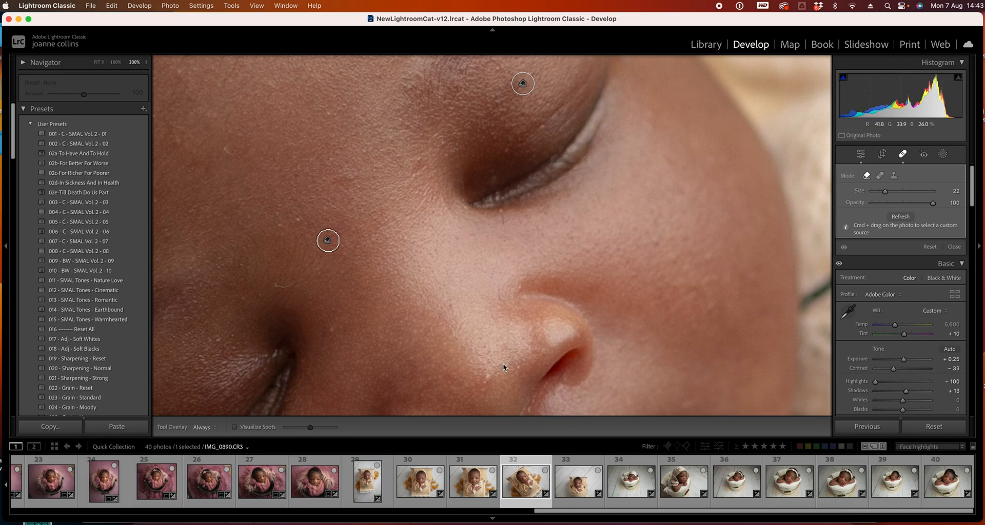
pyautogui.click(225, 152)
# Heal more spots on the cheek and beside the nose with a smaller brush
pyautogui.press('[')
pyautogui.press('[')
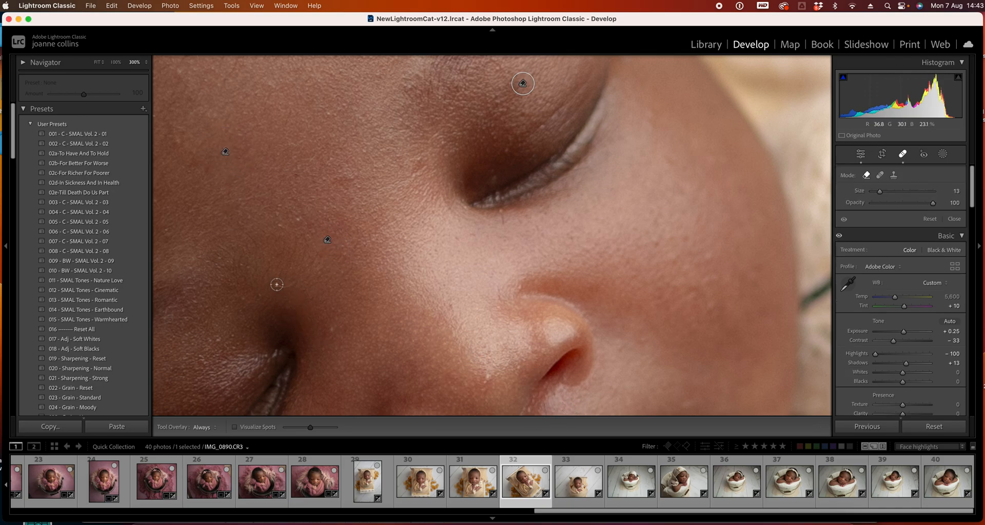
pyautogui.click(286, 284)
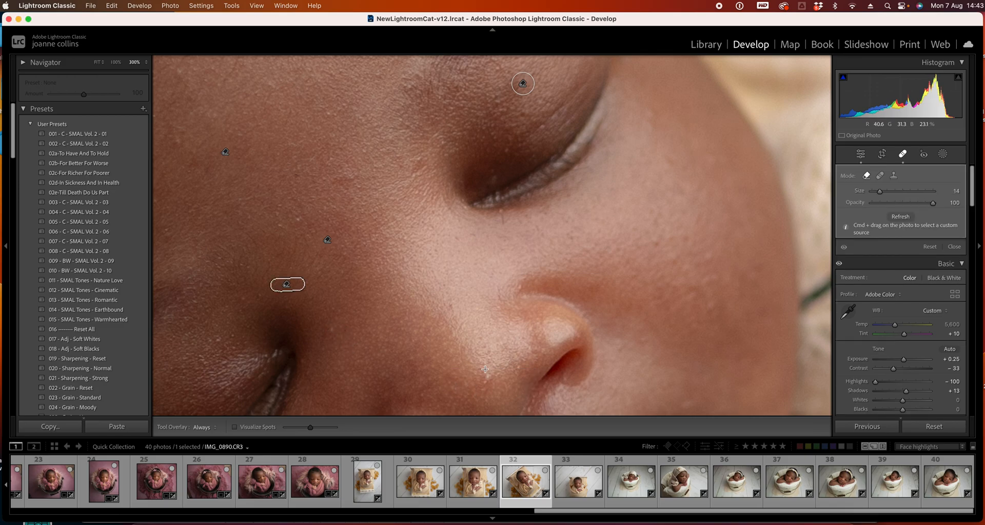
pyautogui.click(488, 376)
pyautogui.moveTo(395, 300)
pyautogui.mouseDown()
pyautogui.moveTo(558, 237)
pyautogui.moveTo(568, 250)
pyautogui.mouseUp()
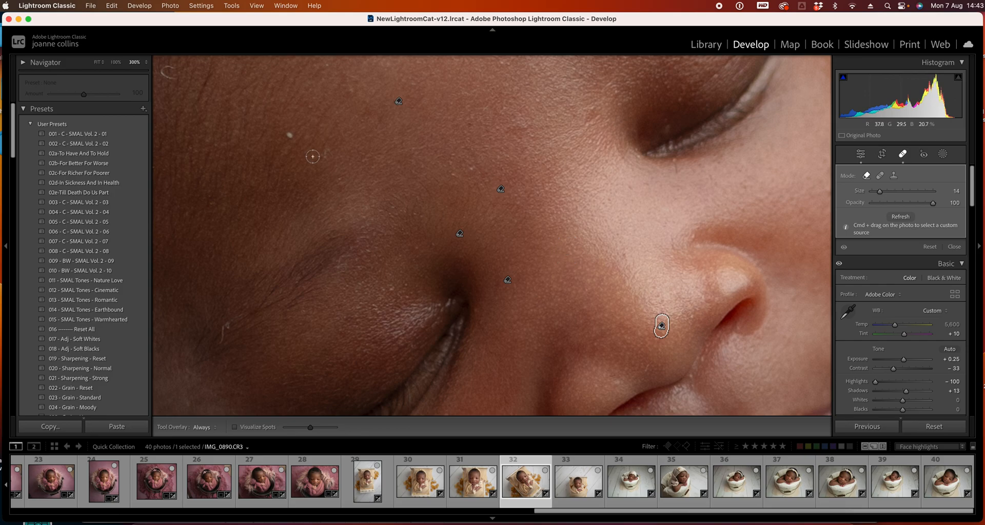
# Enlarge the brush and heal spots on the forehead and upper cheek
pyautogui.scroll(3, 300, 140)
pyautogui.click(291, 137)
pyautogui.moveTo(229, 334); pyautogui.dragTo(394, 416)
pyautogui.click(337, 161)
pyautogui.moveTo(619, 282)
pyautogui.mouseDown()
pyautogui.moveTo(470, 168)
pyautogui.moveTo(482, 89)
pyautogui.mouseUp()
pyautogui.moveTo(583, 209); pyautogui.dragTo(546, 164)
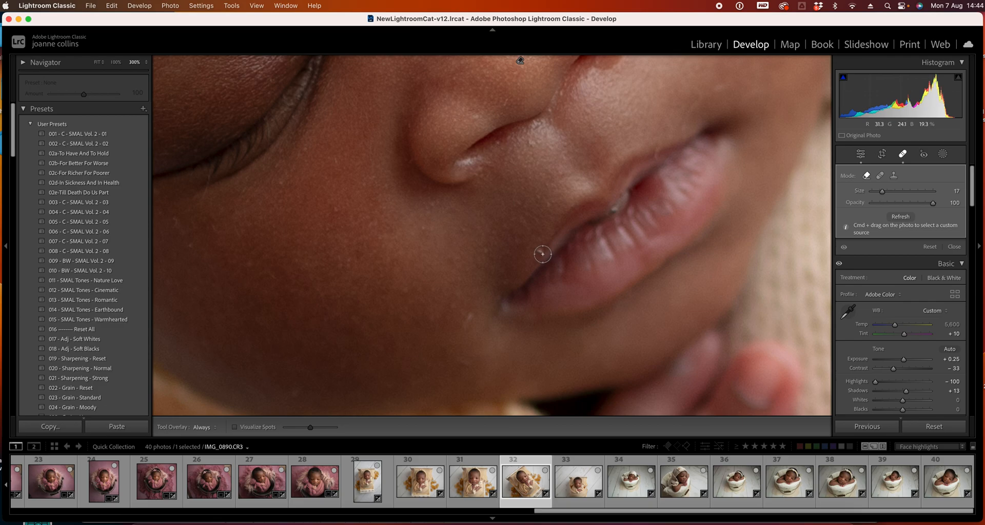
# Heal marks around the lips and on the lower cheek with a smaller brush, then close Spot Removal
pyautogui.press('[')
pyautogui.click(539, 250)
pyautogui.moveTo(691, 104)
pyautogui.mouseDown()
pyautogui.moveTo(723, 82)
pyautogui.moveTo(681, 142)
pyautogui.moveTo(655, 157)
pyautogui.mouseUp()
pyautogui.press('[')
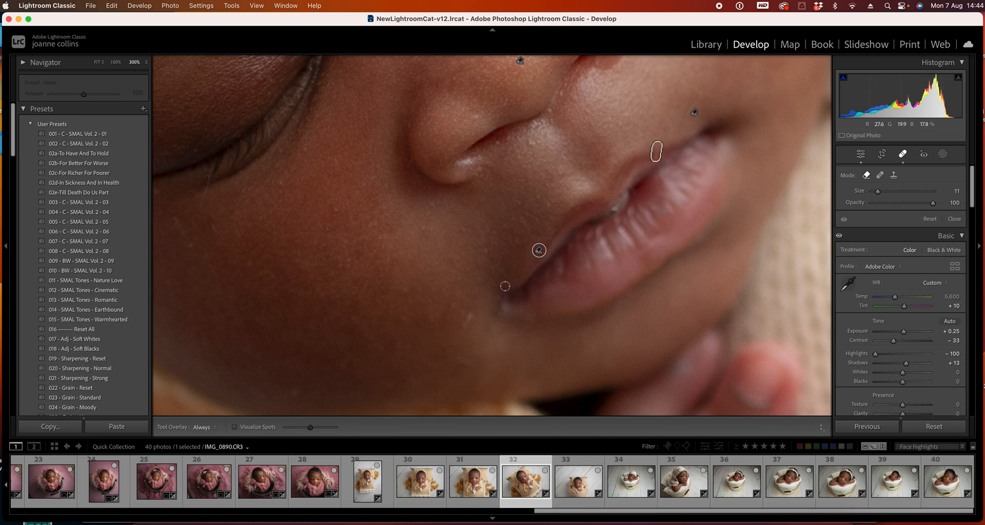
pyautogui.press(']')
pyautogui.moveTo(470, 316); pyautogui.dragTo(458, 342)
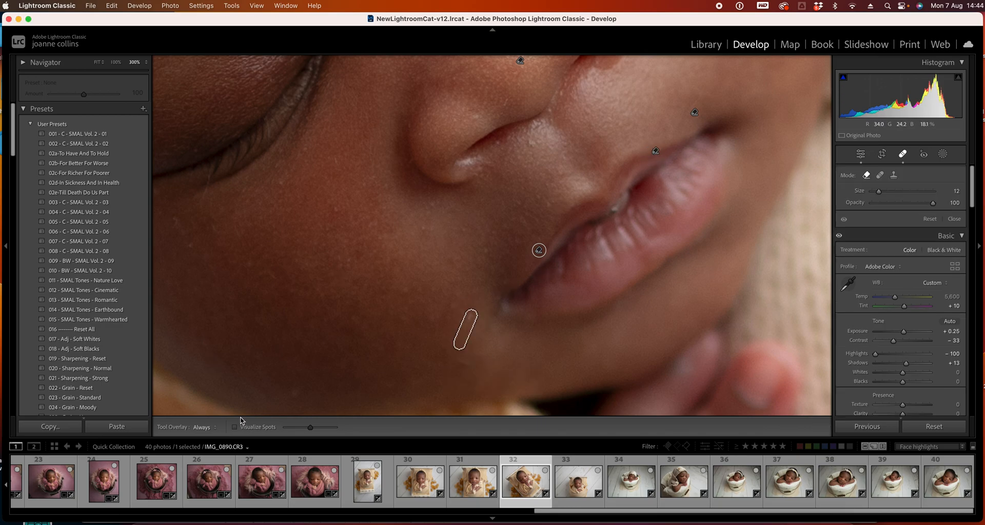
pyautogui.click(189, 244)
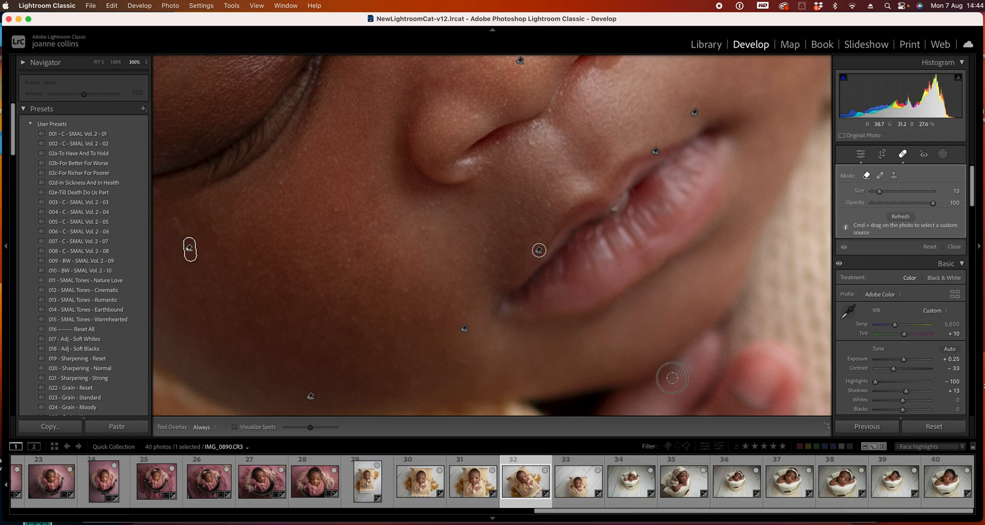
pyautogui.click(96, 62)
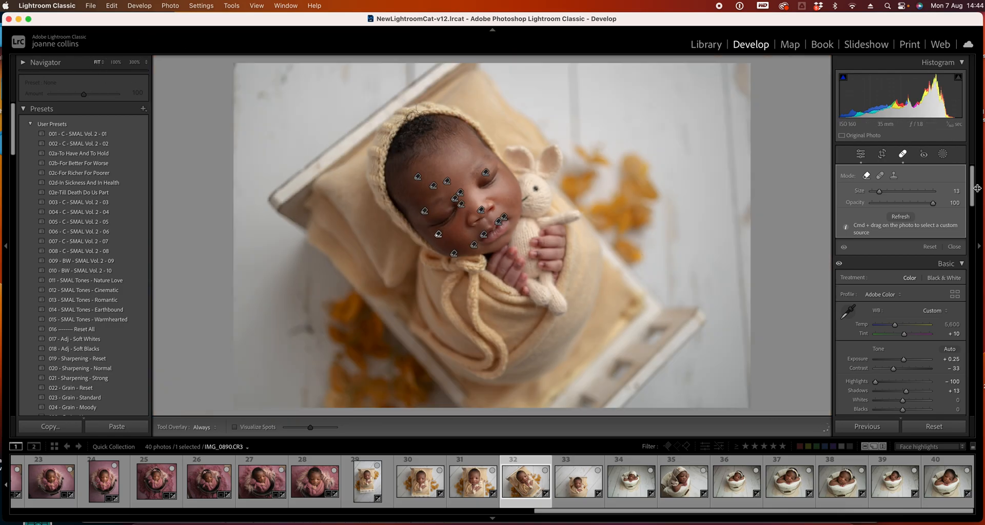
pyautogui.click(902, 155)
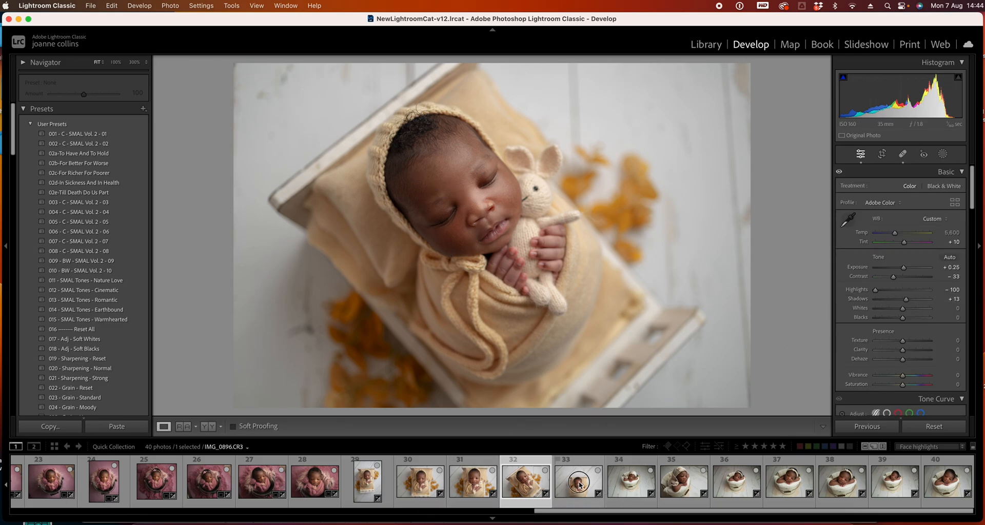
# Move to photo 33, zoom in, and heal a spot on the brow with Spot Removal
pyautogui.press('Right')
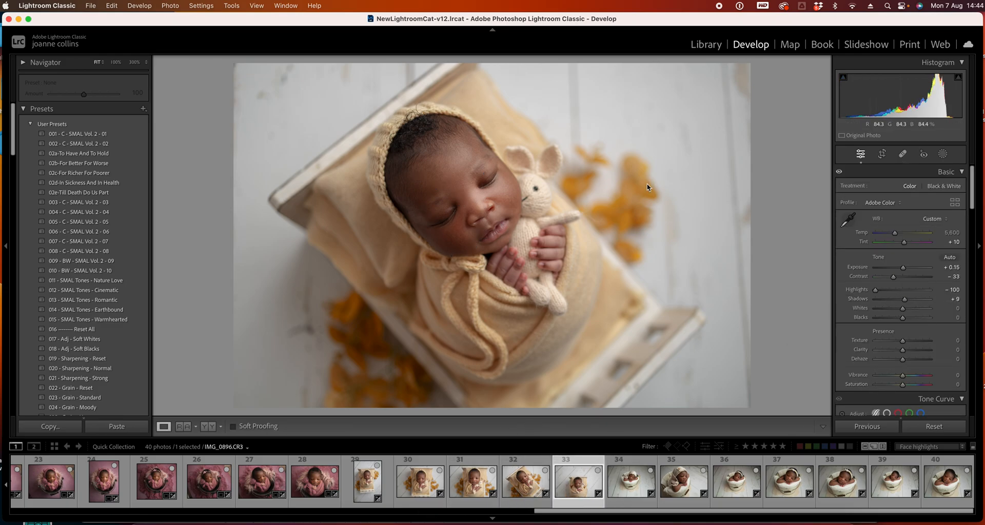
pyautogui.click(491, 242)
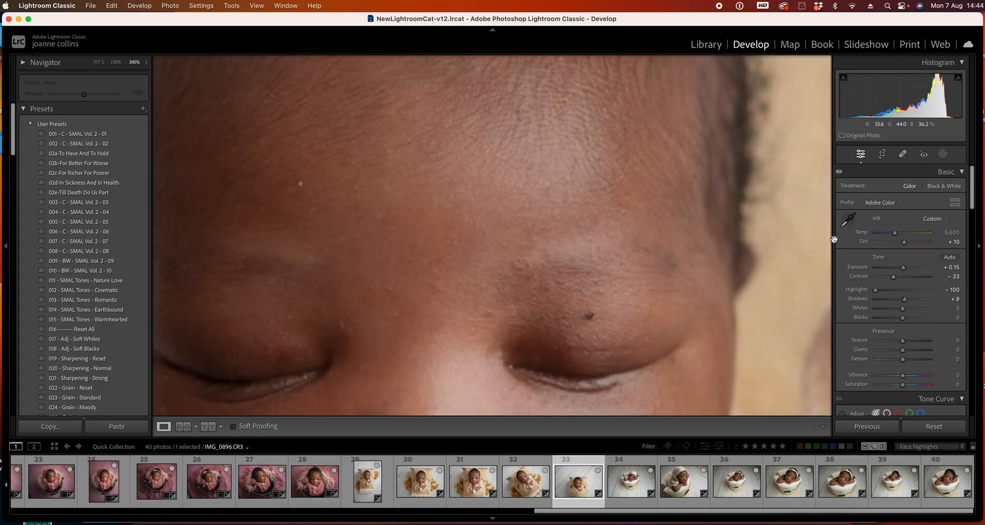
pyautogui.click(486, 242)
pyautogui.click(486, 242)
pyautogui.click(486, 241)
pyautogui.click(486, 241)
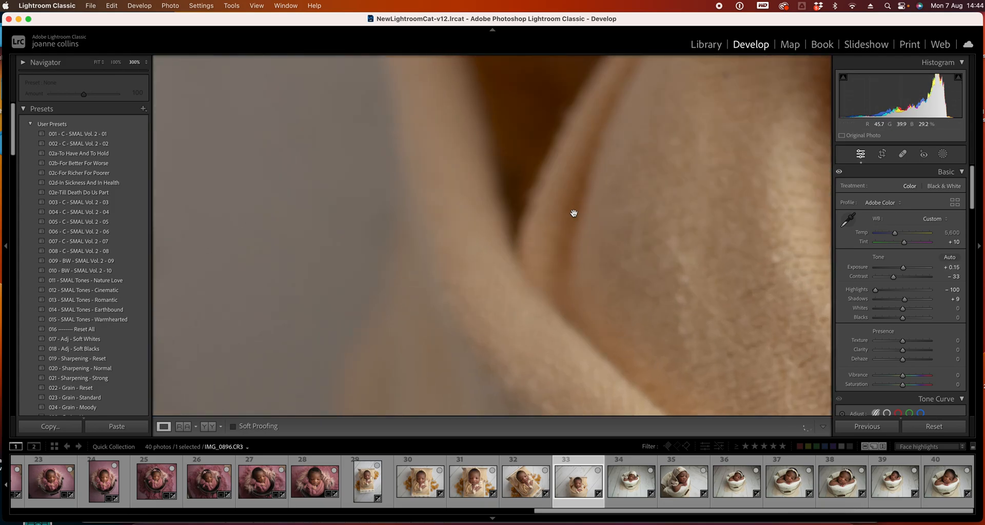
pyautogui.moveTo(673, 192); pyautogui.dragTo(166, 339)
pyautogui.moveTo(597, 172); pyautogui.dragTo(530, 334)
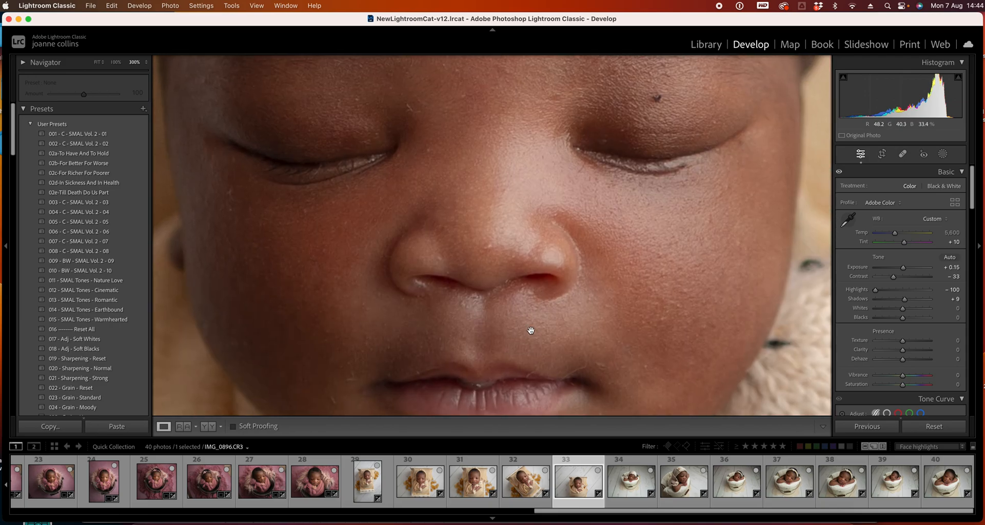
pyautogui.click(902, 154)
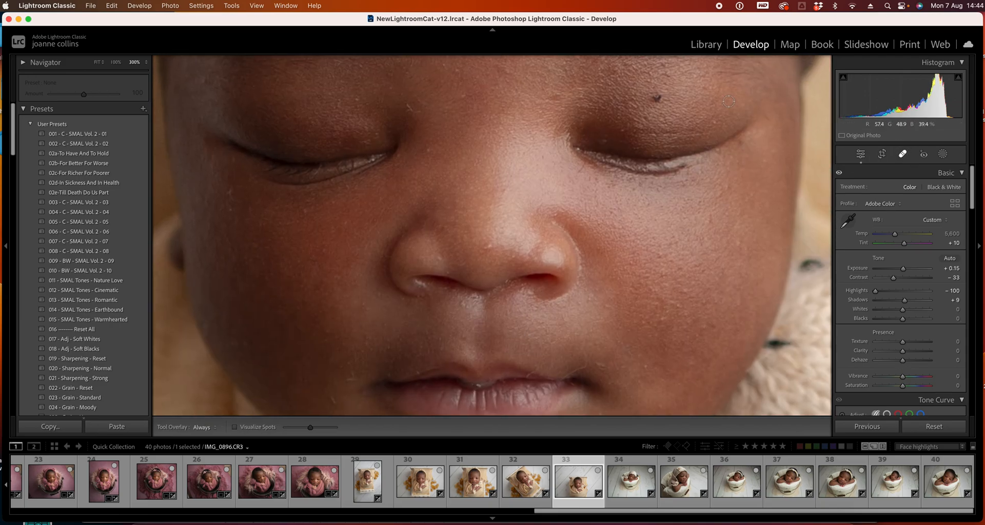
pyautogui.click(657, 97)
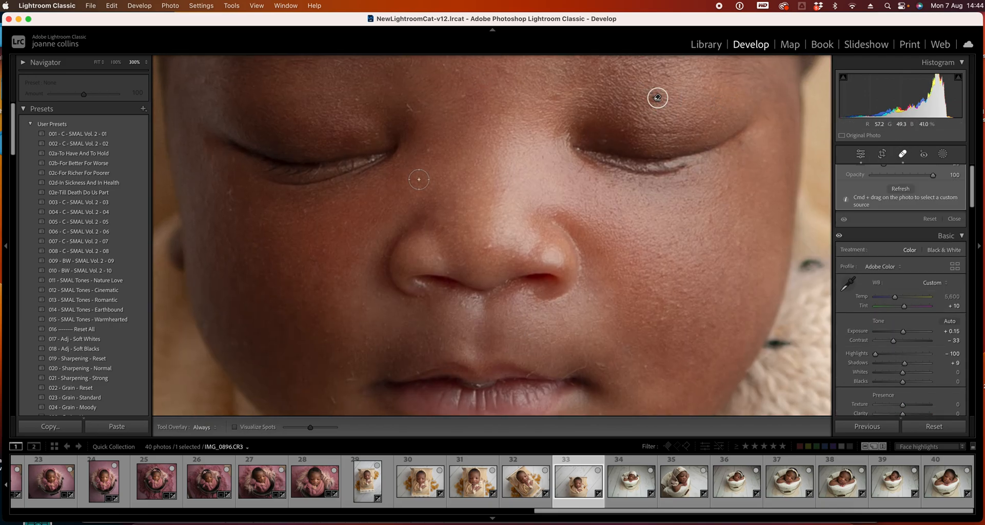
# Heal spots beside the eye, on the nose and around the lips with a smaller brush
pyautogui.moveTo(228, 194); pyautogui.dragTo(227, 211)
pyautogui.press('[')
pyautogui.press('[')
pyautogui.click(487, 249)
pyautogui.moveTo(548, 359)
pyautogui.mouseDown()
pyautogui.moveTo(582, 269)
pyautogui.moveTo(619, 270)
pyautogui.moveTo(602, 287)
pyautogui.moveTo(560, 289)
pyautogui.mouseUp()
pyautogui.press('[')
pyautogui.press('[')
pyautogui.press('[')
pyautogui.press('[')
pyautogui.press(']')
pyautogui.press(']')
pyautogui.moveTo(382, 290); pyautogui.dragTo(386, 276)
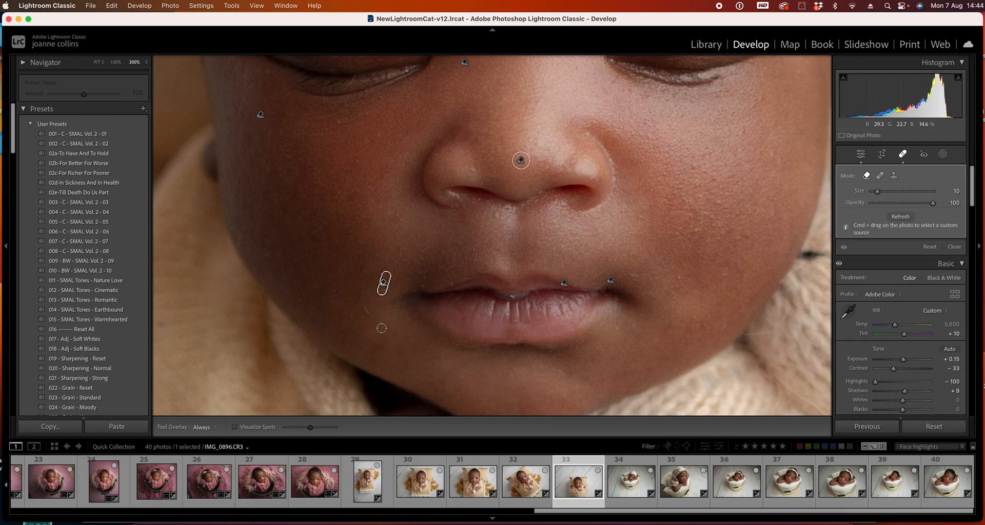
pyautogui.click(453, 285)
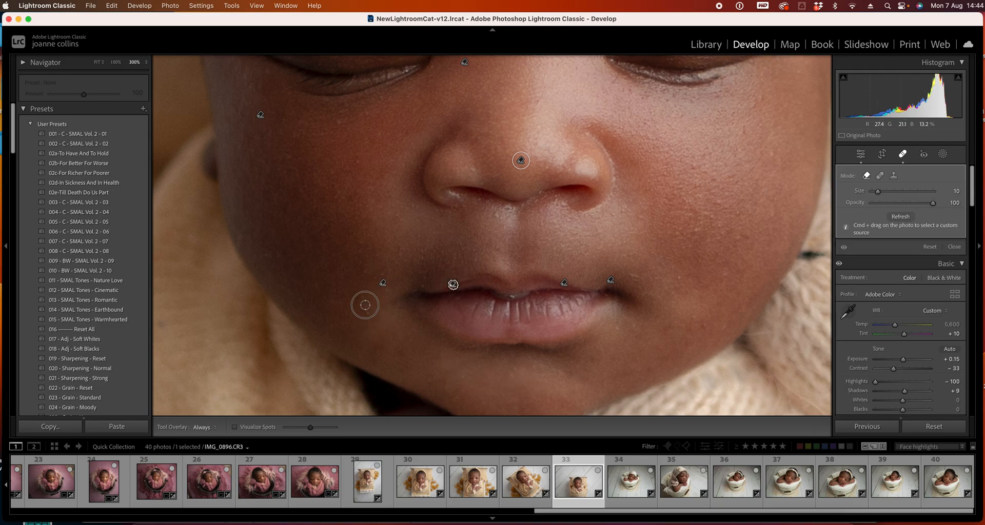
# Heal spots beside the lip and on the forehead with a larger brush, then close Spot Removal
pyautogui.moveTo(366, 307); pyautogui.dragTo(378, 330)
pyautogui.moveTo(615, 188); pyautogui.dragTo(626, 306)
pyautogui.moveTo(608, 221); pyautogui.dragTo(649, 364)
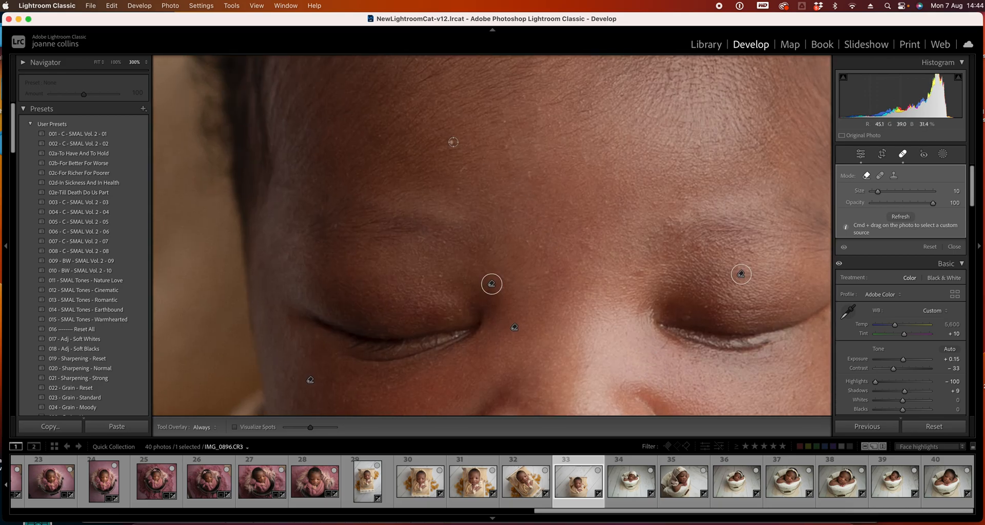
pyautogui.scroll(2, 453, 142)
pyautogui.click(451, 142)
pyautogui.moveTo(620, 207); pyautogui.dragTo(482, 320)
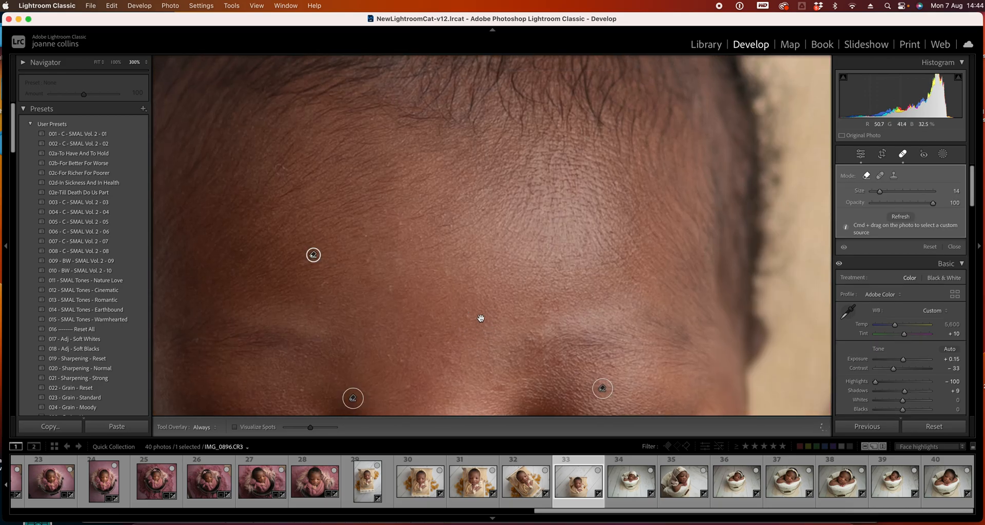
pyautogui.click(98, 62)
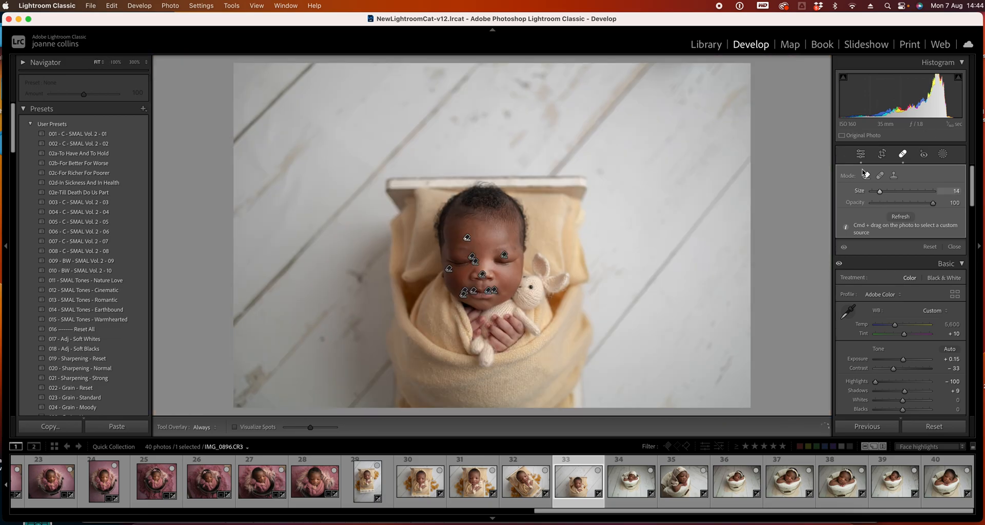
pyautogui.click(902, 153)
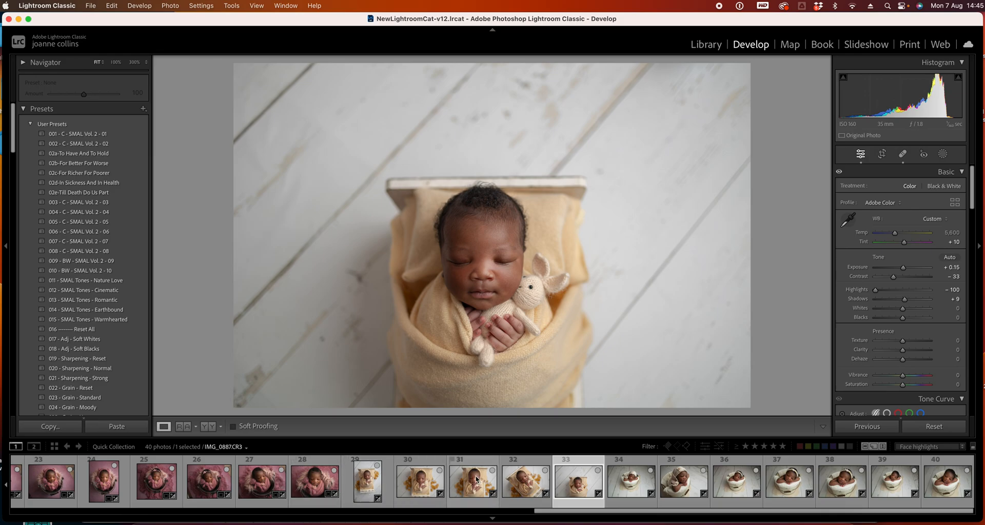
# Open photo 34 and start editing its white balance temperature value
pyautogui.click(629, 483)
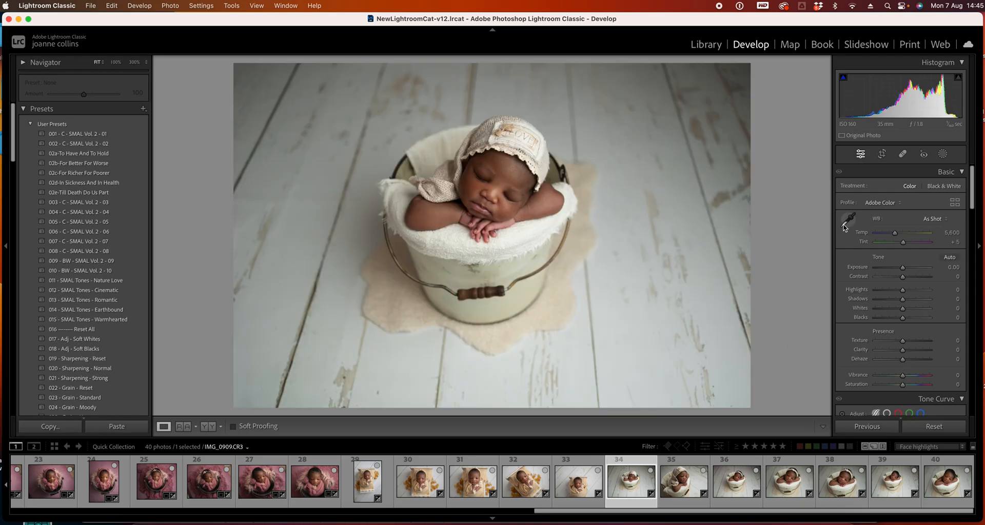
pyautogui.click(947, 233)
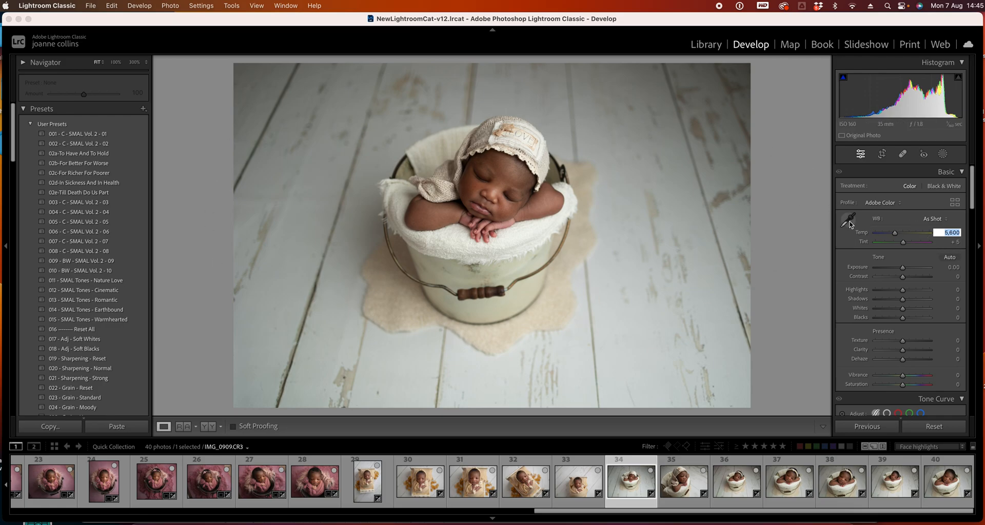
# Set photo 34's white balance by sampling the pale floorboards with the white balance eyedropper
pyautogui.click(849, 223)
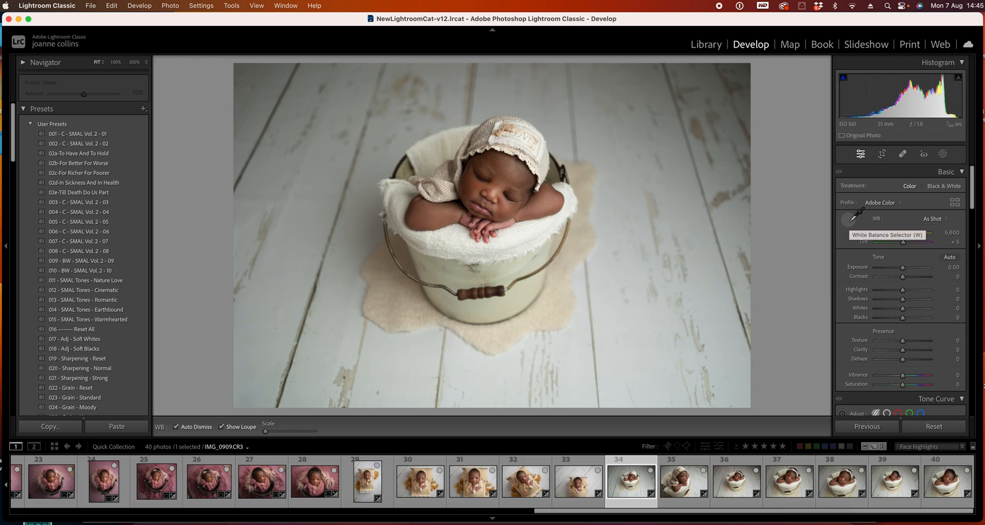
pyautogui.click(639, 334)
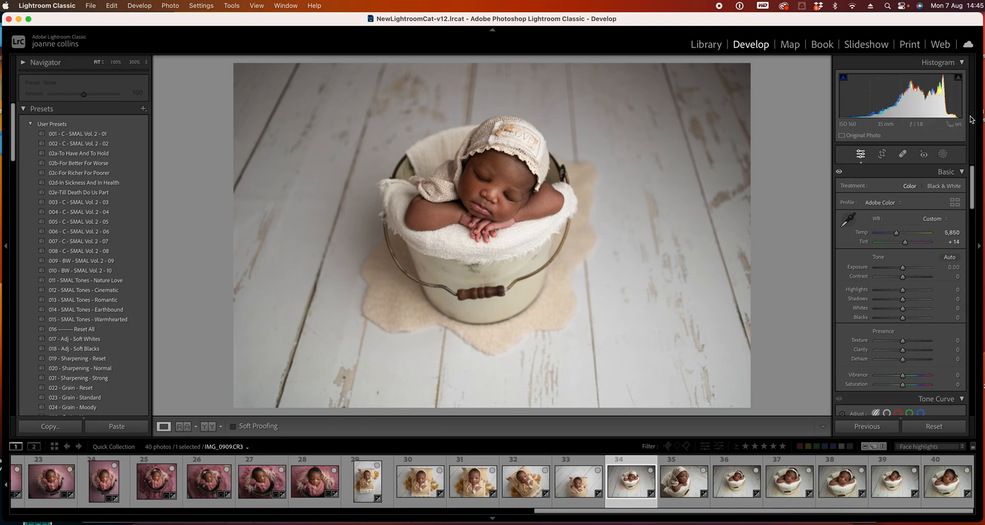
# Set photo 34's Highlights to -100 and Shadows to +22
pyautogui.moveTo(904, 293); pyautogui.dragTo(834, 294)
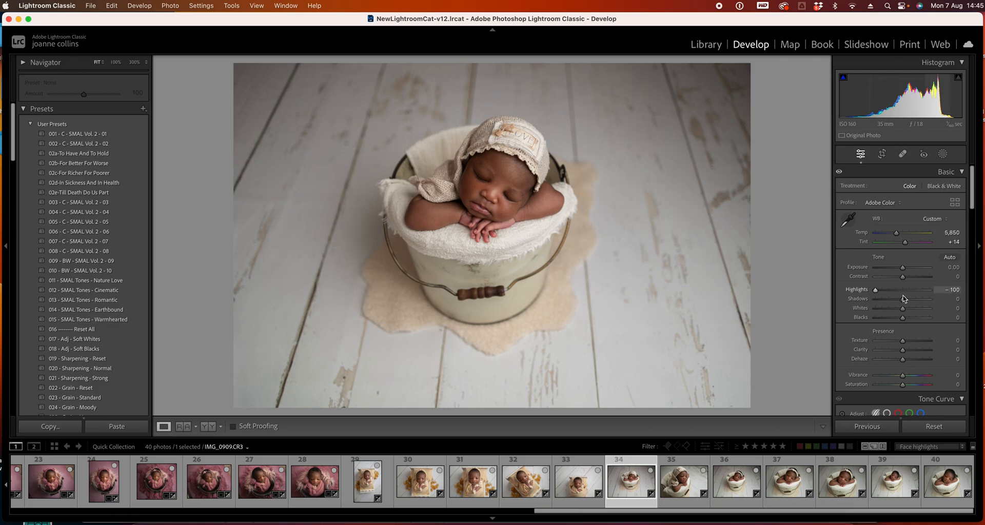
pyautogui.moveTo(902, 299); pyautogui.dragTo(908, 300)
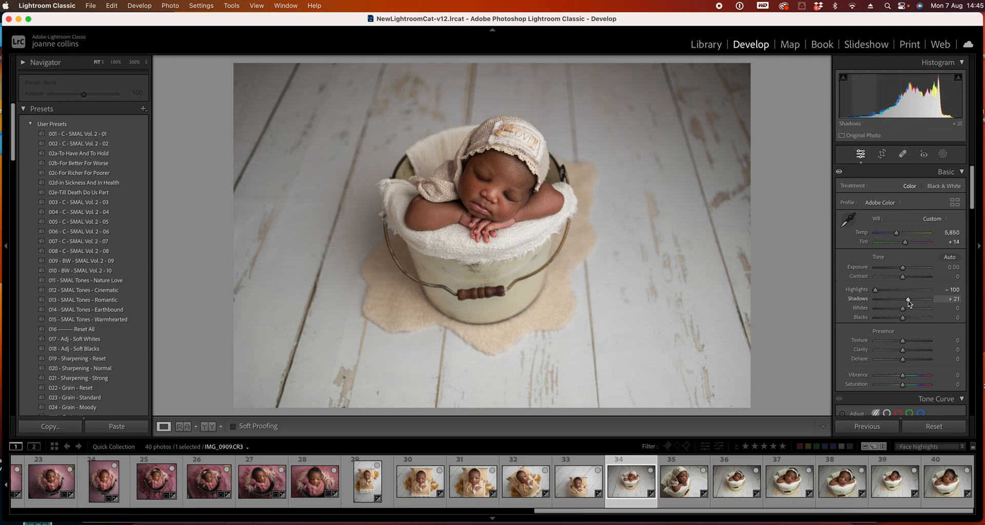
pyautogui.press('super+z')
pyautogui.click(907, 300)
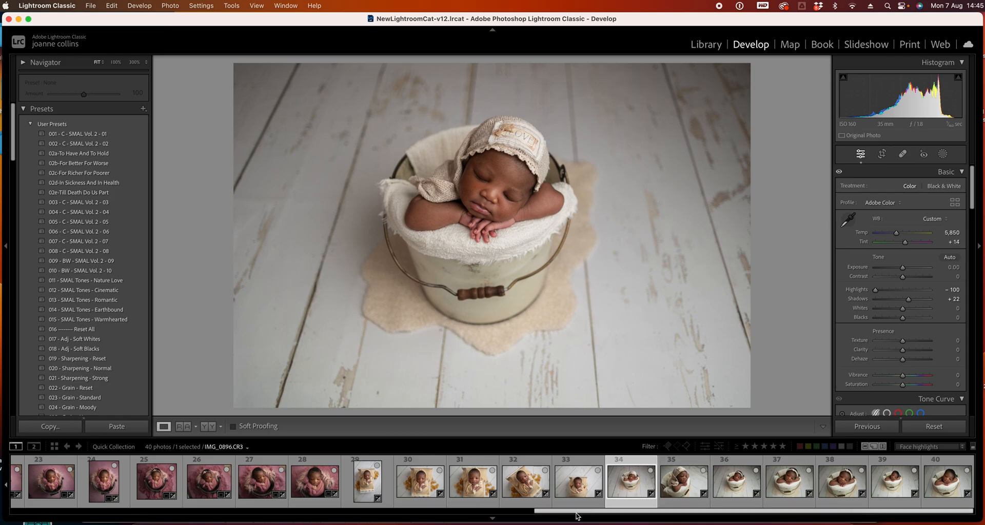
# Select photos 34 to 40 and synchronize photo 34's settings across them with all options checked
pyautogui.keyDown('shift'); pyautogui.click(941, 486); pyautogui.keyUp('shift')
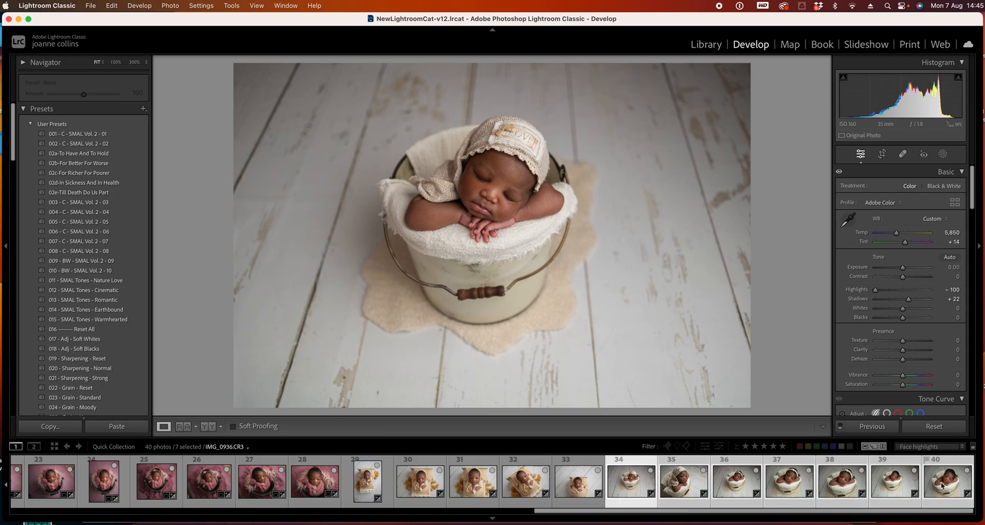
pyautogui.click(876, 429)
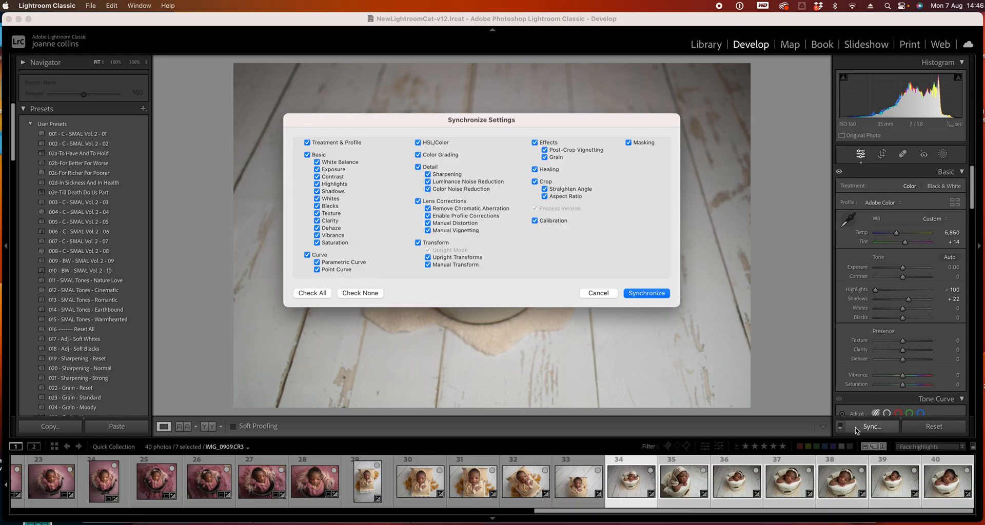
pyautogui.click(665, 293)
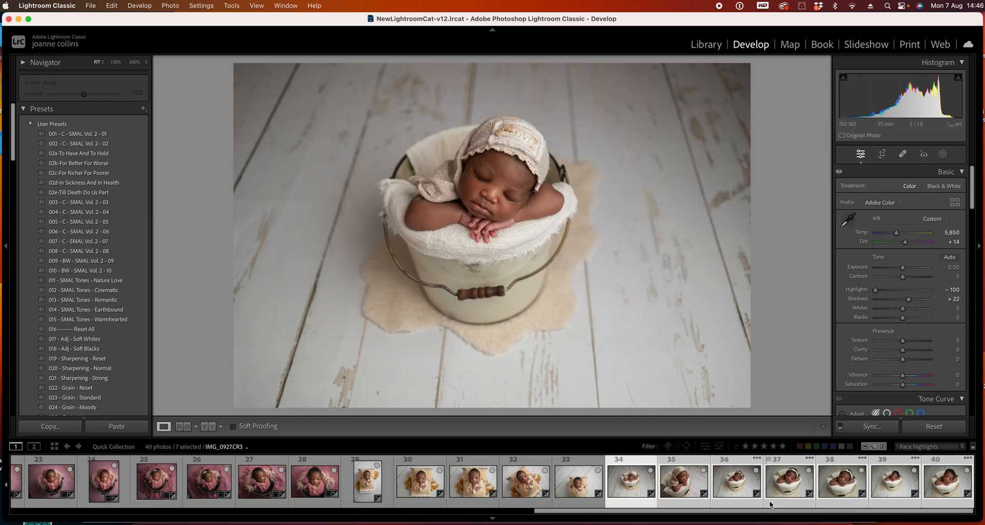
# Open photo 35 alone and raise its Highlights to -47
pyautogui.click(636, 461)
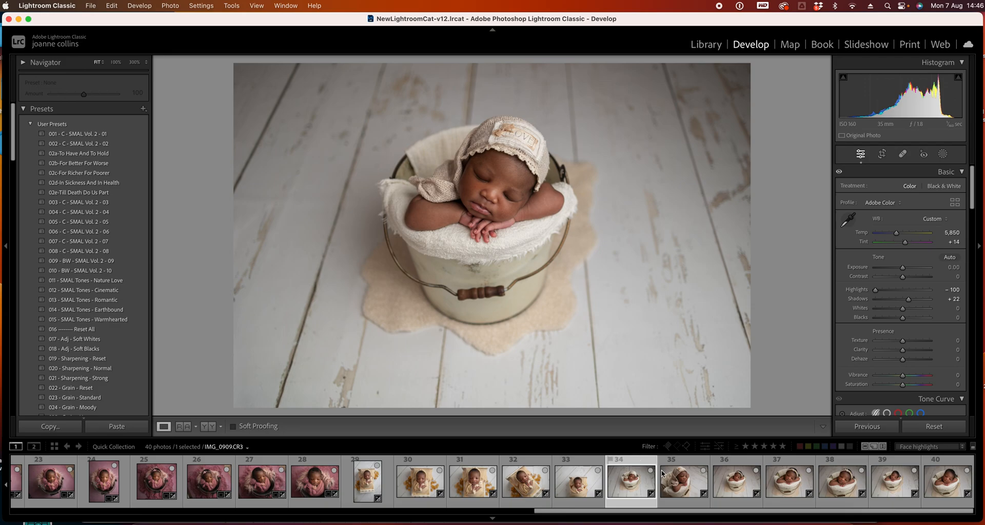
pyautogui.click(685, 485)
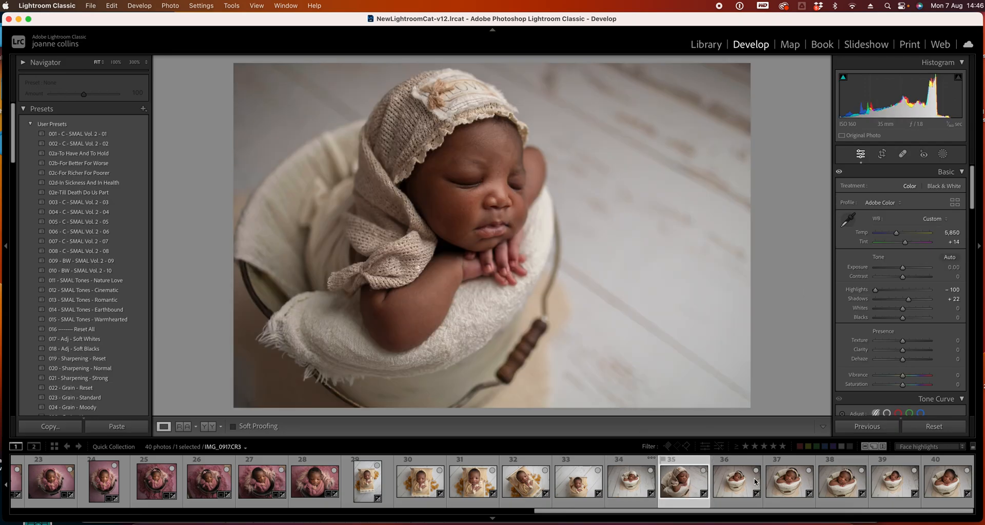
pyautogui.moveTo(874, 290); pyautogui.dragTo(888, 290)
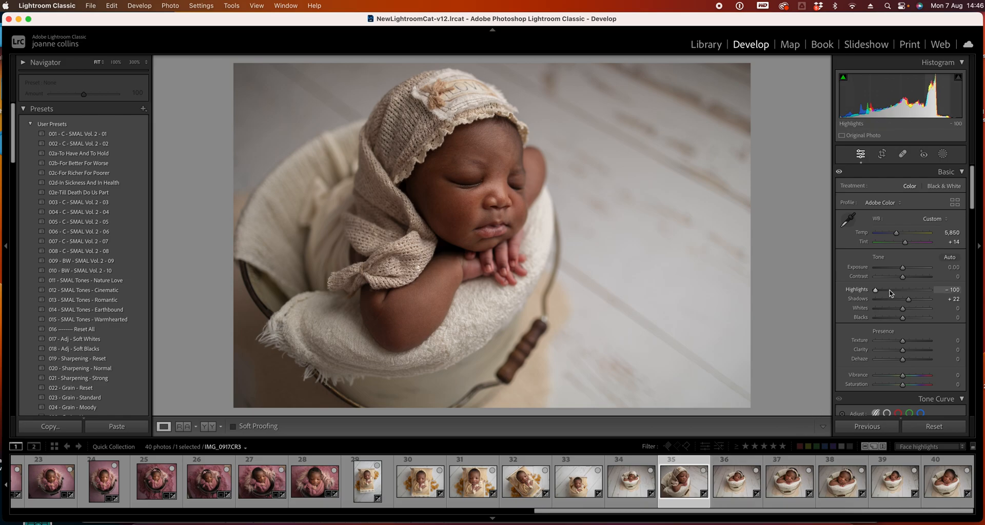
# Open photo 36 and raise its Exposure to +0.25
pyautogui.click(738, 486)
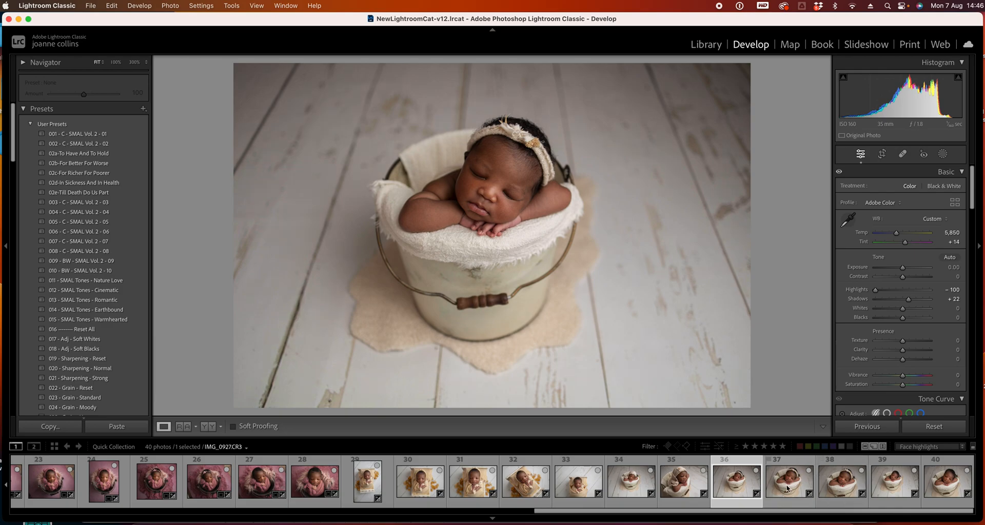
pyautogui.moveTo(902, 267); pyautogui.dragTo(903, 272)
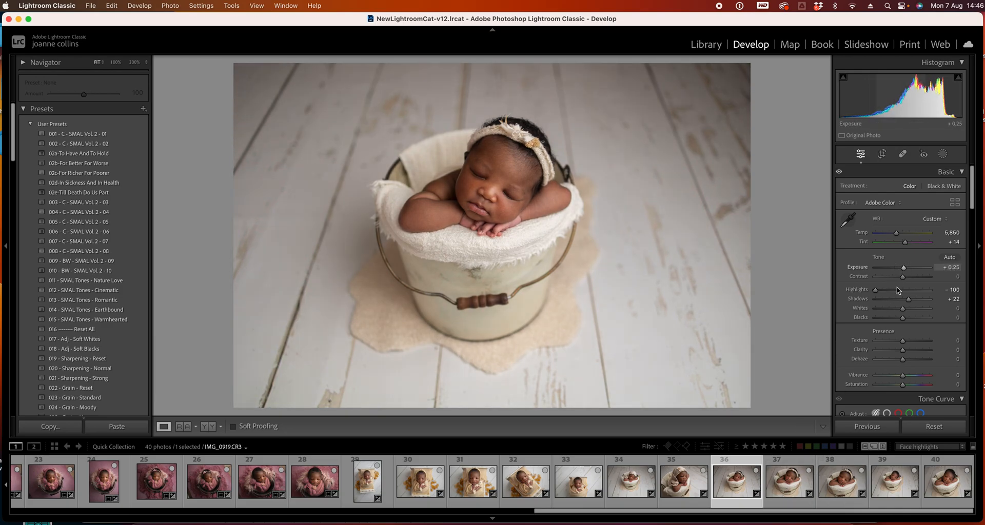
pyautogui.click(626, 487)
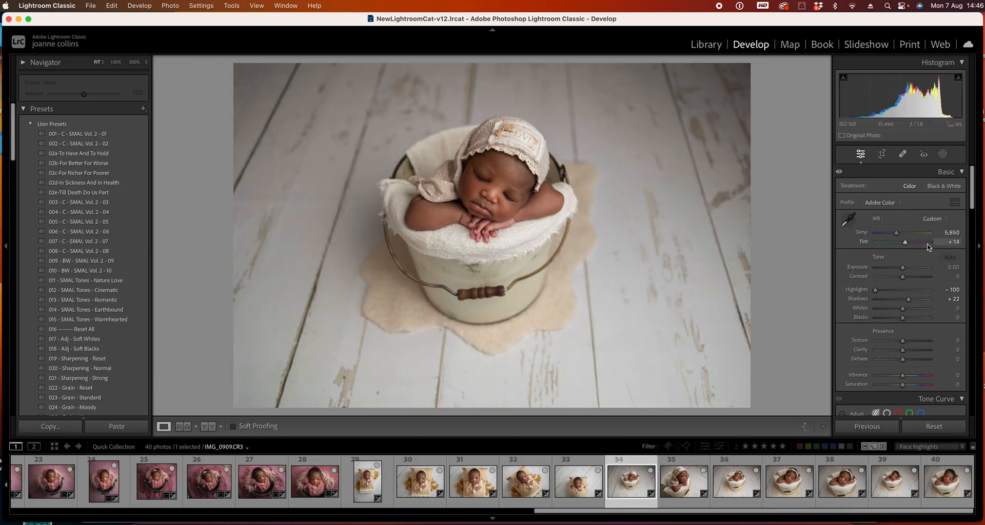
pyautogui.moveTo(900, 268); pyautogui.dragTo(903, 268)
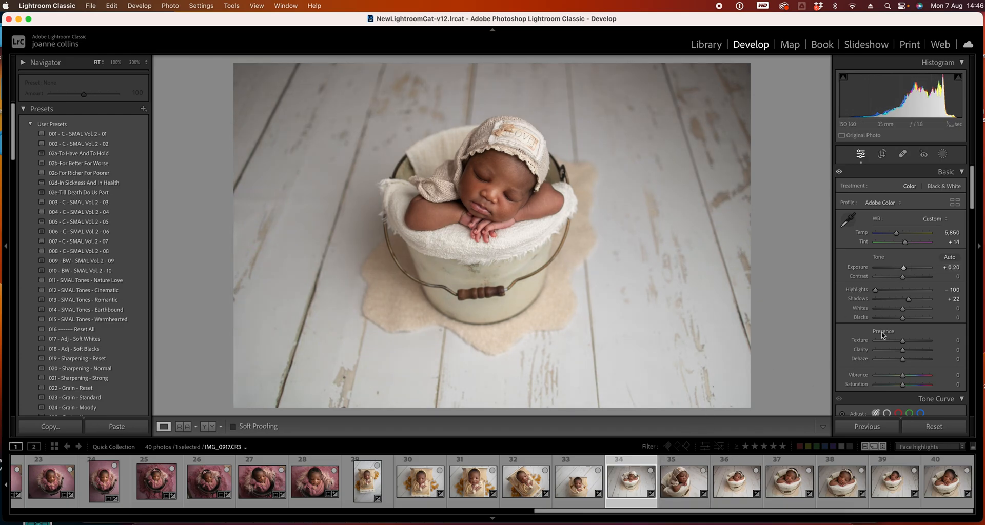
pyautogui.press('super+z')
# Step forward to photo 37 and raise its Exposure to +0.45
pyautogui.press('Right')
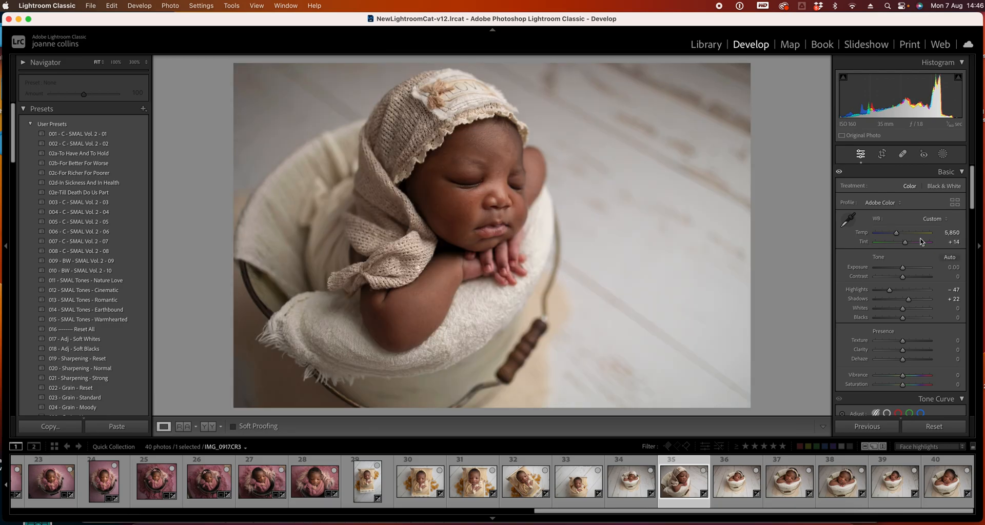
pyautogui.press('Right')
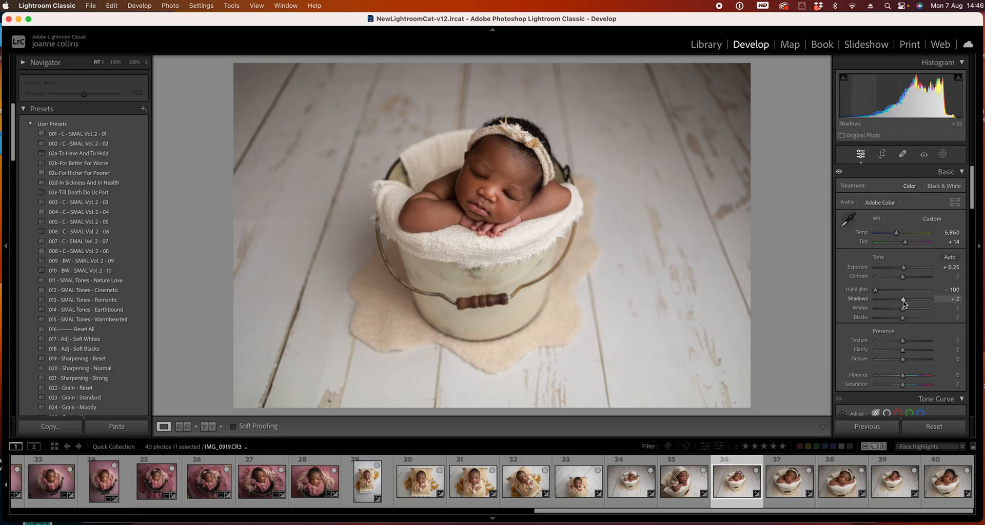
pyautogui.press('Right')
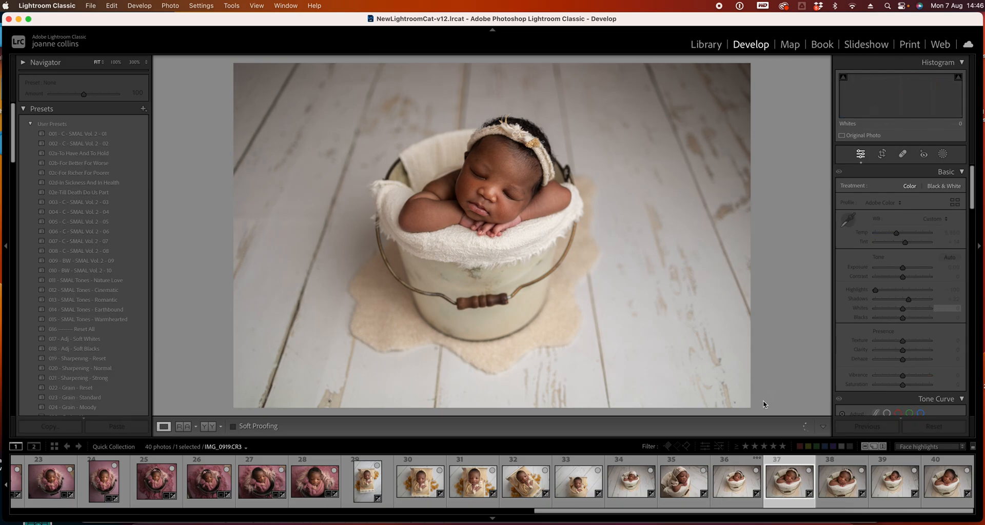
pyautogui.click(904, 268)
pyautogui.moveTo(904, 268); pyautogui.dragTo(904, 268)
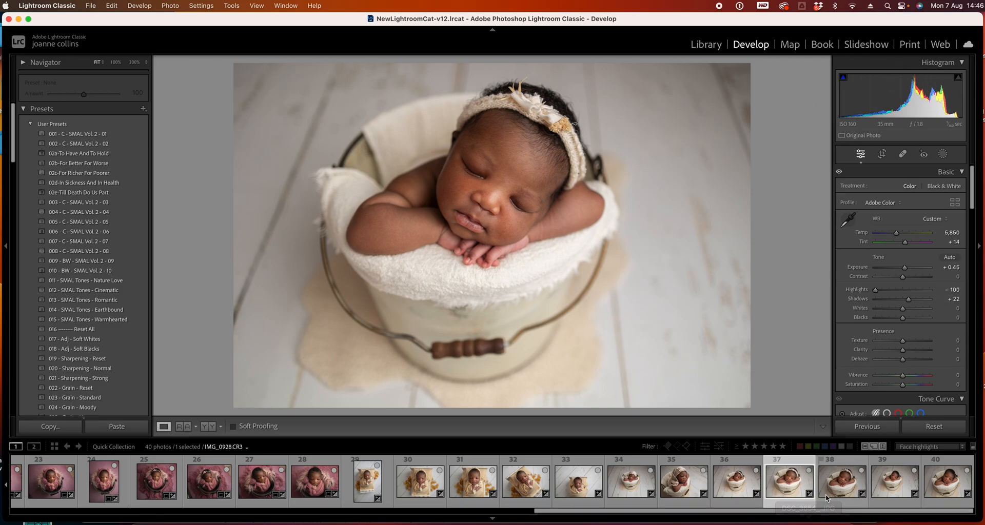
# Open photo 38 and raise its Exposure to +0.35
pyautogui.click(834, 456)
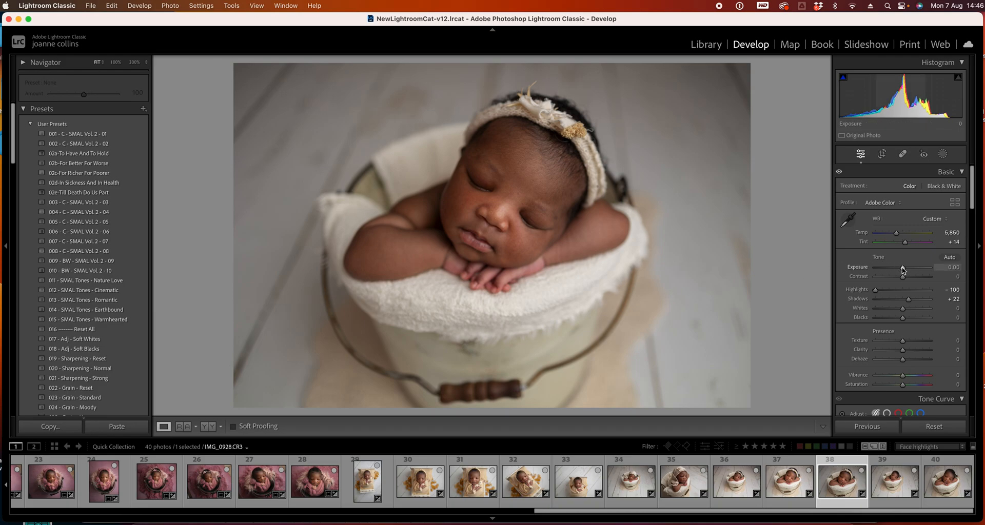
pyautogui.moveTo(902, 270); pyautogui.dragTo(904, 270)
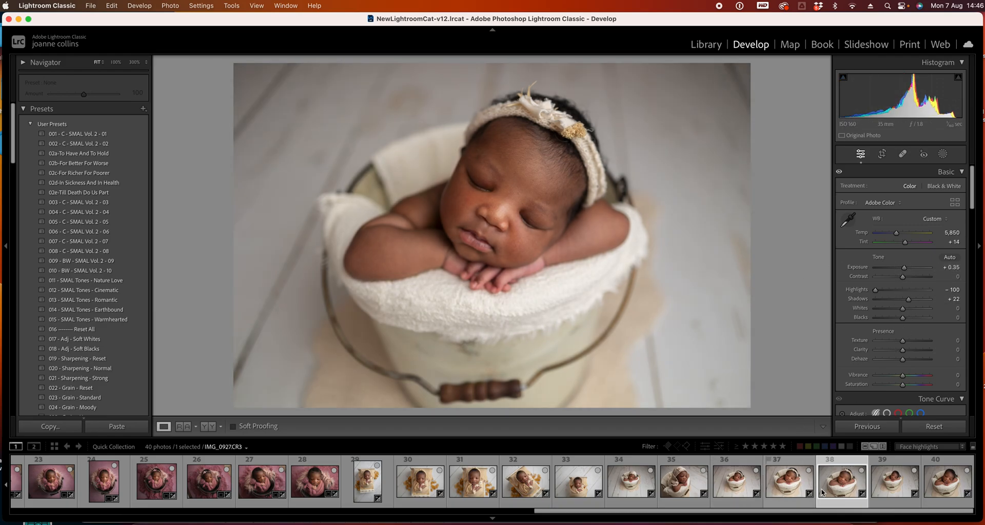
# Open photo 39, set its Exposure to +0.15 and lower its Whites to -8
pyautogui.click(895, 482)
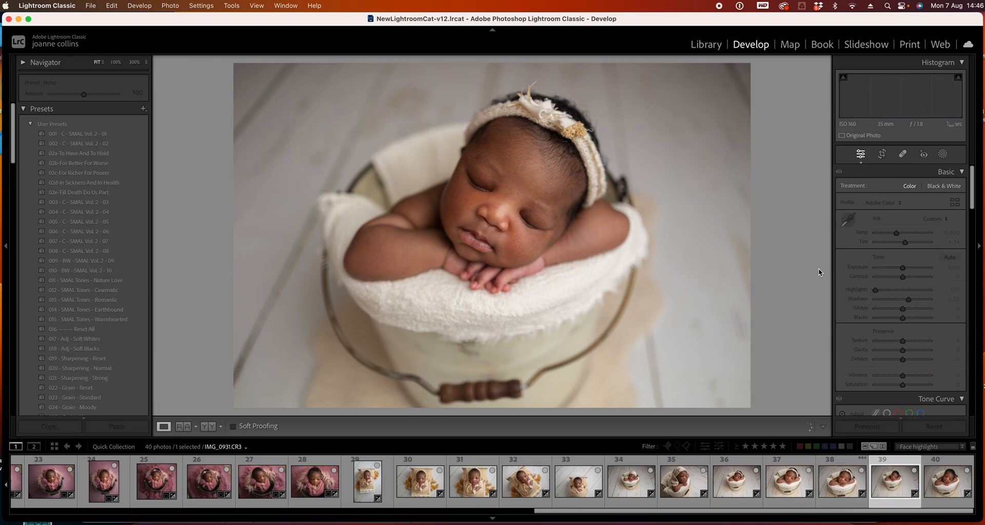
pyautogui.moveTo(902, 270); pyautogui.dragTo(904, 271)
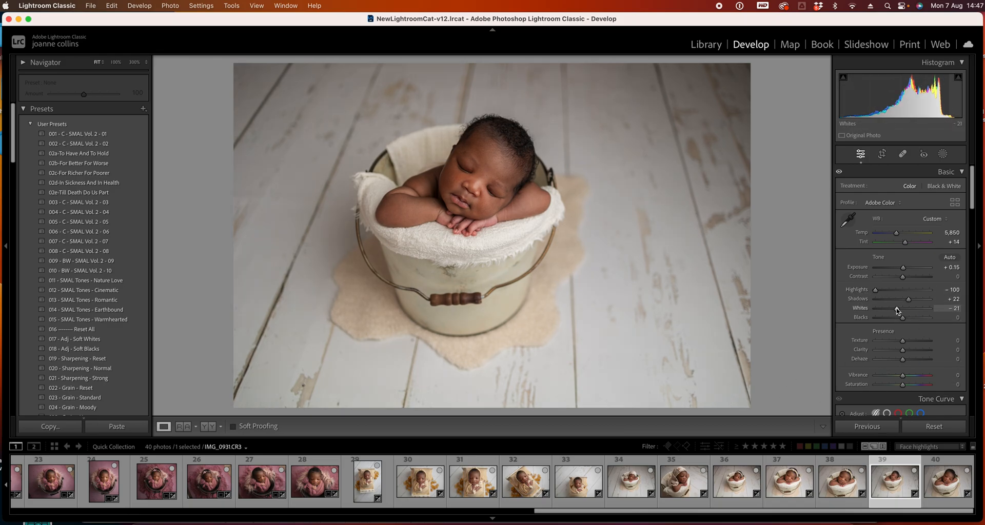
pyautogui.press('super+z')
pyautogui.moveTo(902, 310); pyautogui.dragTo(898, 311)
# Go back to photo 38 and lower its Whites to -13
pyautogui.press('Left')
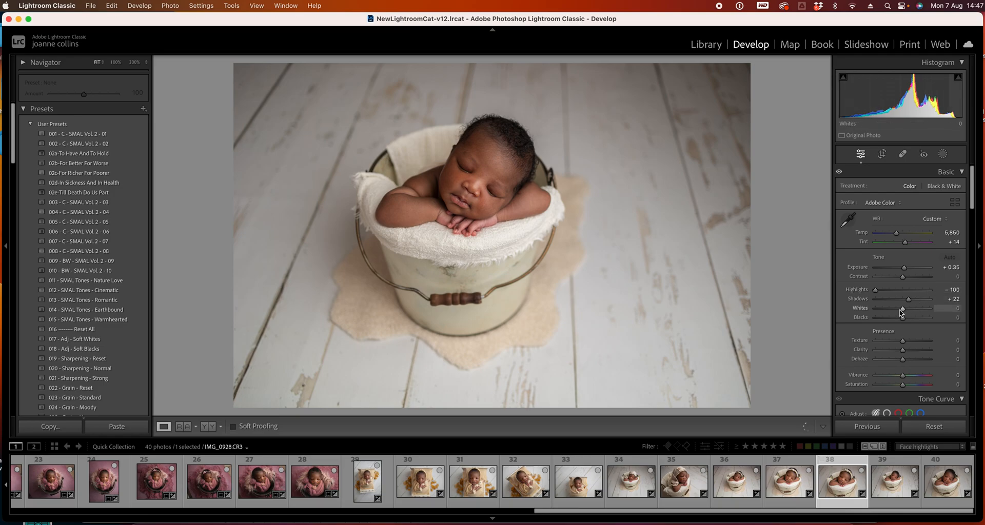
pyautogui.moveTo(902, 309); pyautogui.dragTo(899, 311)
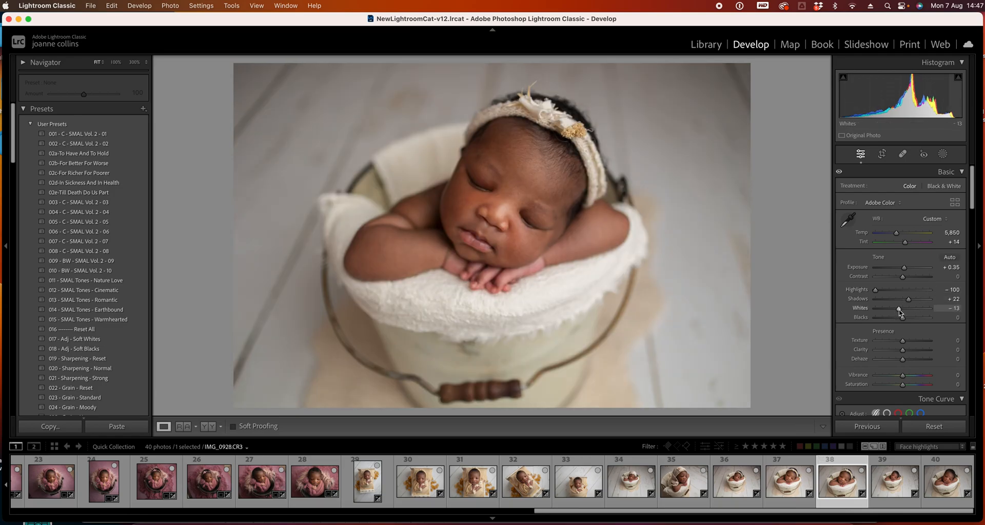
pyautogui.click(926, 310)
pyautogui.press('super+z')
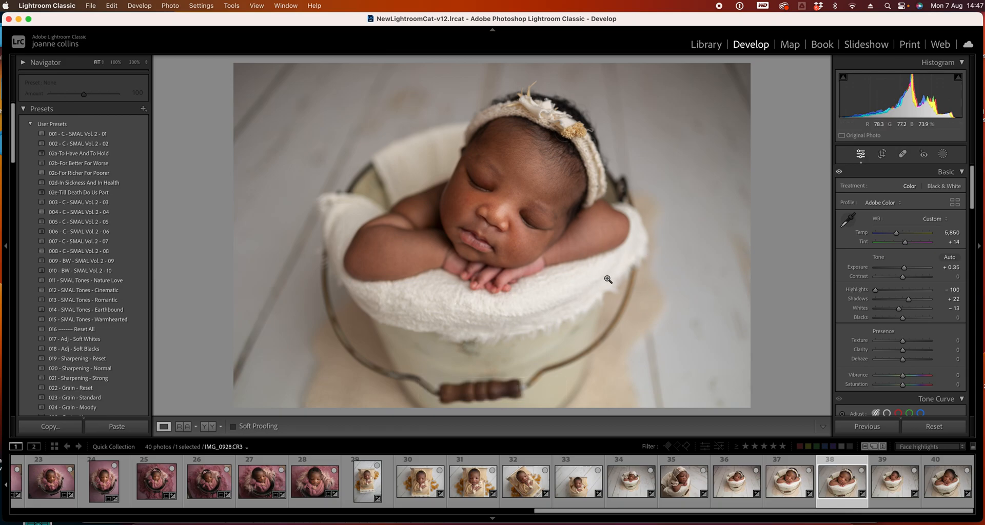
# Move on to photo 40, set its Exposure to +0.35 and Whites to -22
pyautogui.click(888, 462)
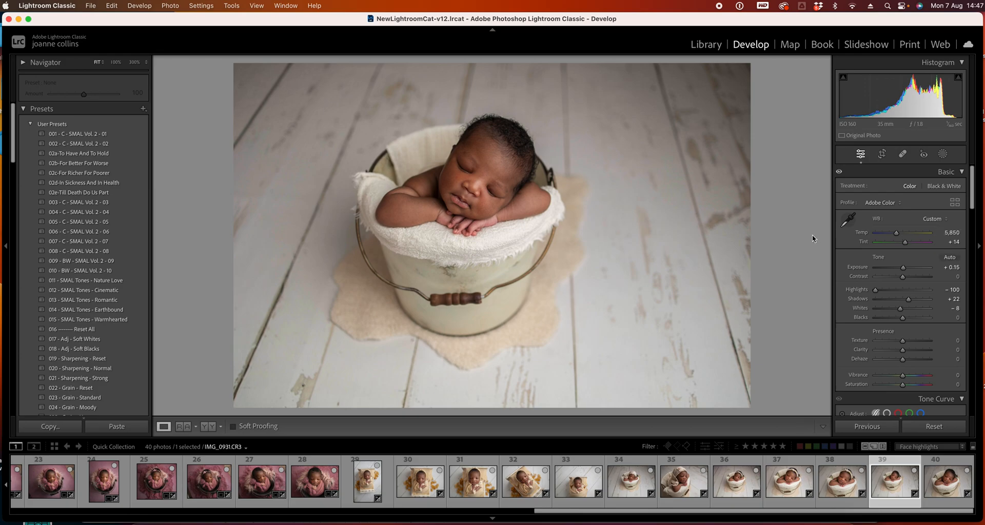
pyautogui.press('Right')
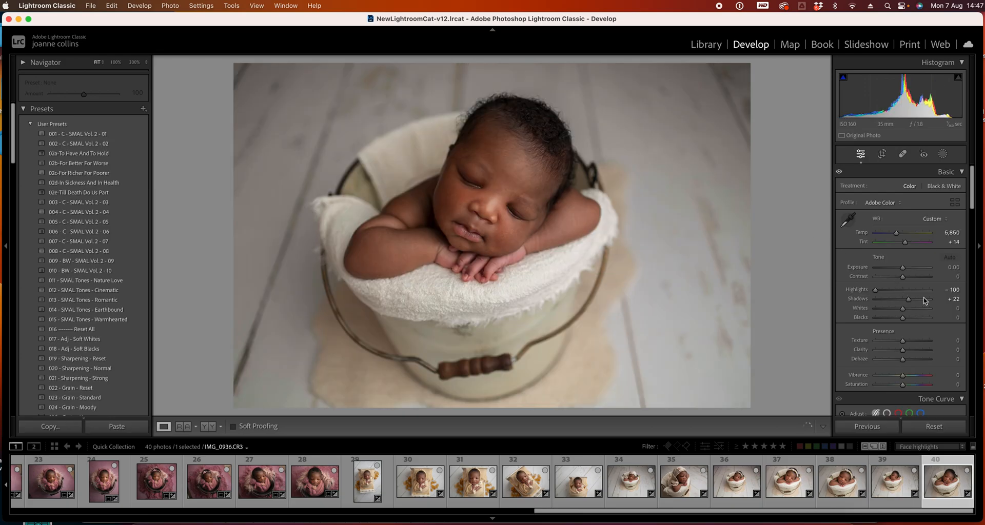
pyautogui.moveTo(903, 268); pyautogui.dragTo(904, 270)
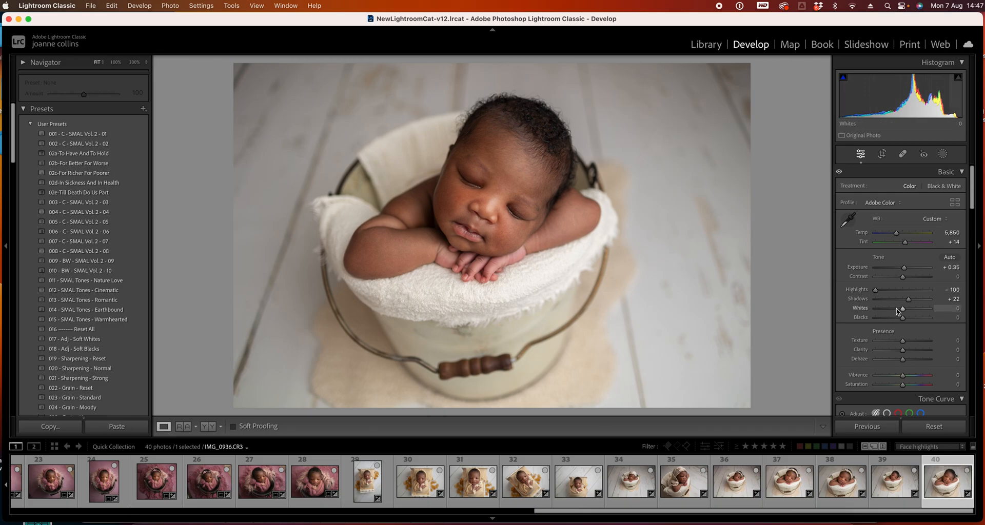
pyautogui.click(896, 309)
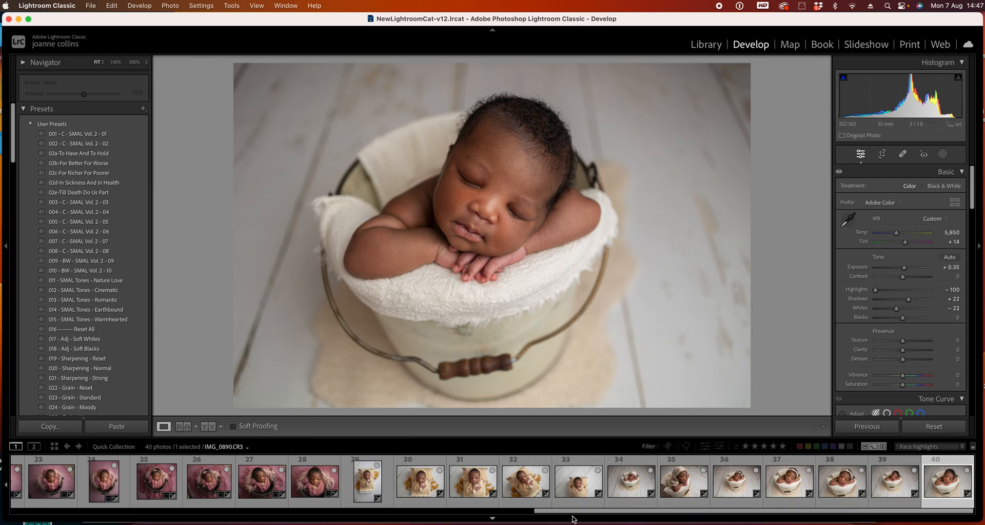
# Open photo 1 in Crop & Straighten and tighten the crop frame from the lower-right corner
pyautogui.moveTo(574, 514); pyautogui.dragTo(52, 513)
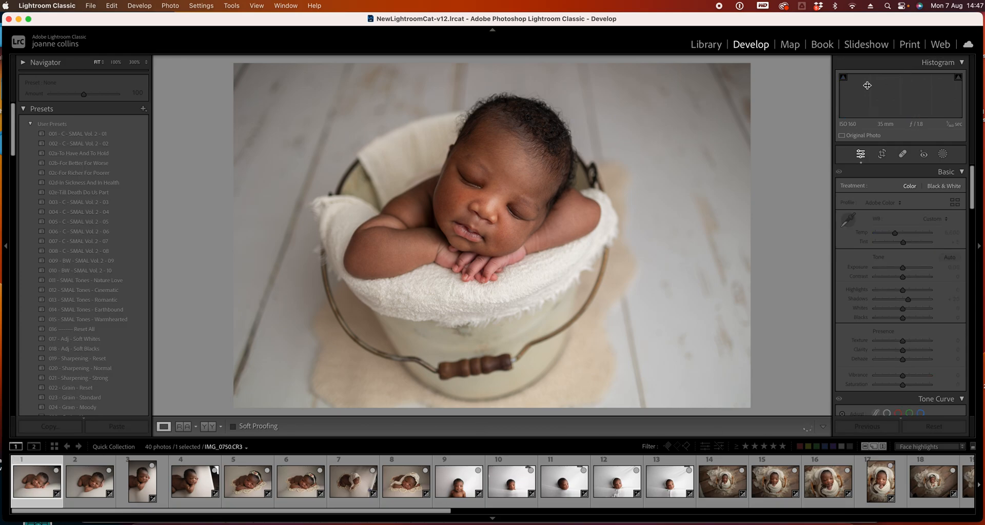
pyautogui.click(882, 155)
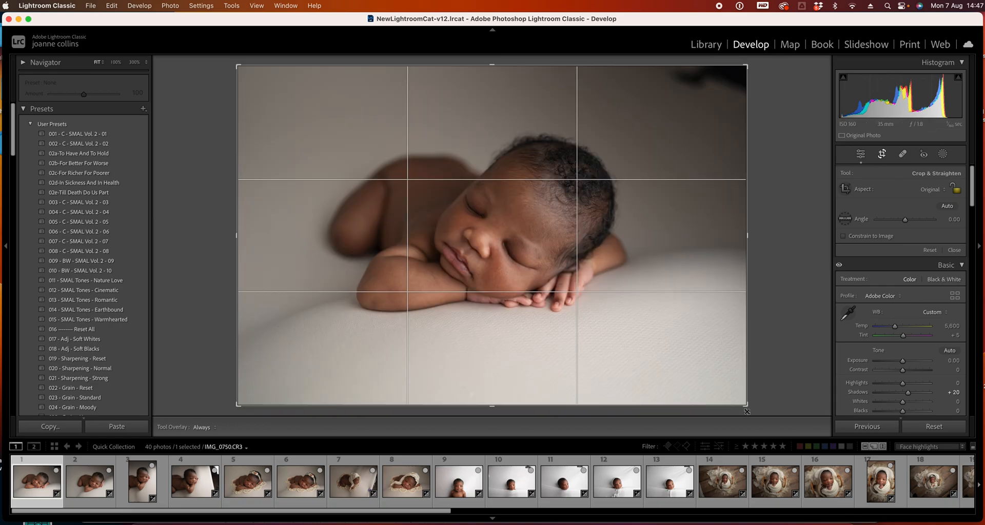
pyautogui.moveTo(747, 405); pyautogui.dragTo(718, 385)
pyautogui.moveTo(655, 321); pyautogui.dragTo(616, 314)
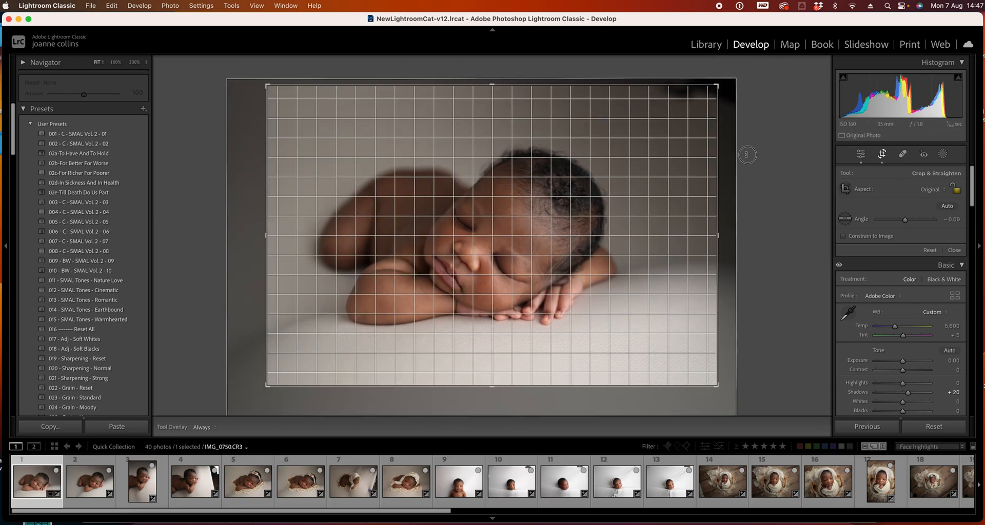
# Rotate photo 1's crop to about -2.82°, reposition the image inside the frame, and apply the crop
pyautogui.moveTo(748, 160); pyautogui.dragTo(743, 148)
pyautogui.moveTo(545, 232); pyautogui.dragTo(567, 226)
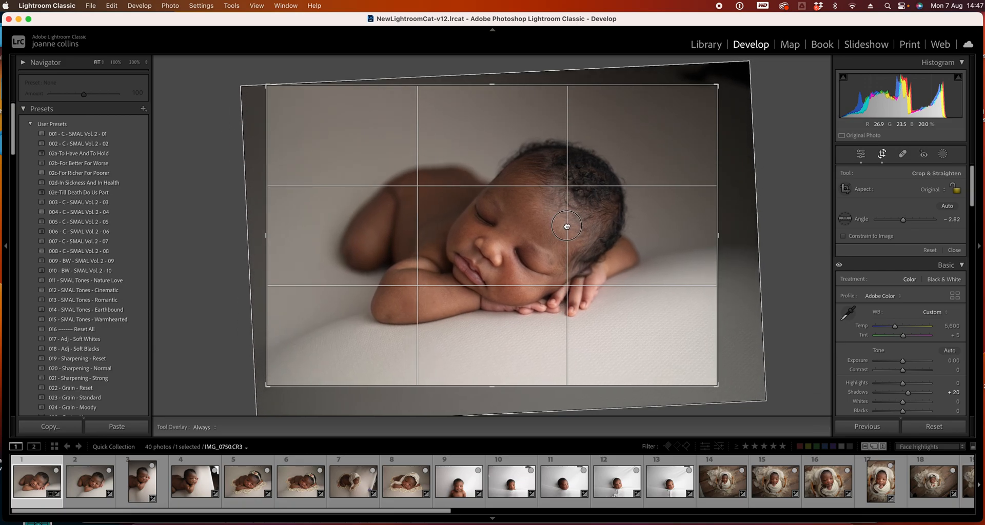
pyautogui.press('Return')
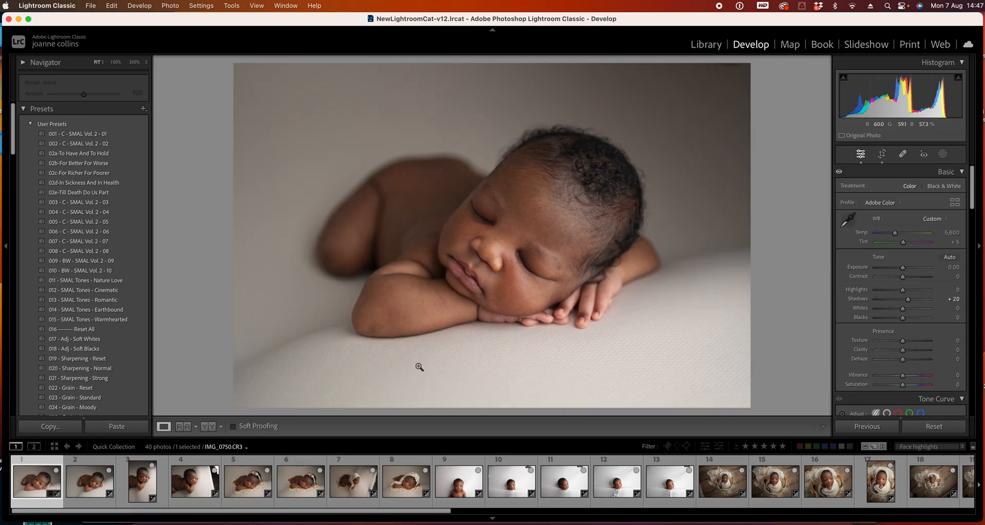
# Select photo 2, tighten its crop from the upper-left corner, reposition the image, rotate to about -1.81°, and apply
pyautogui.click(101, 480)
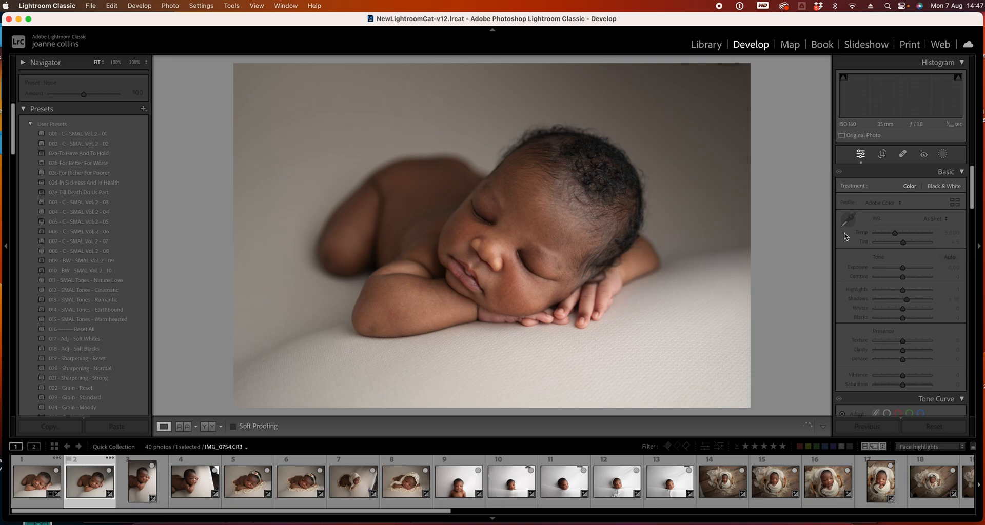
pyautogui.click(883, 155)
pyautogui.moveTo(243, 73); pyautogui.dragTo(290, 103)
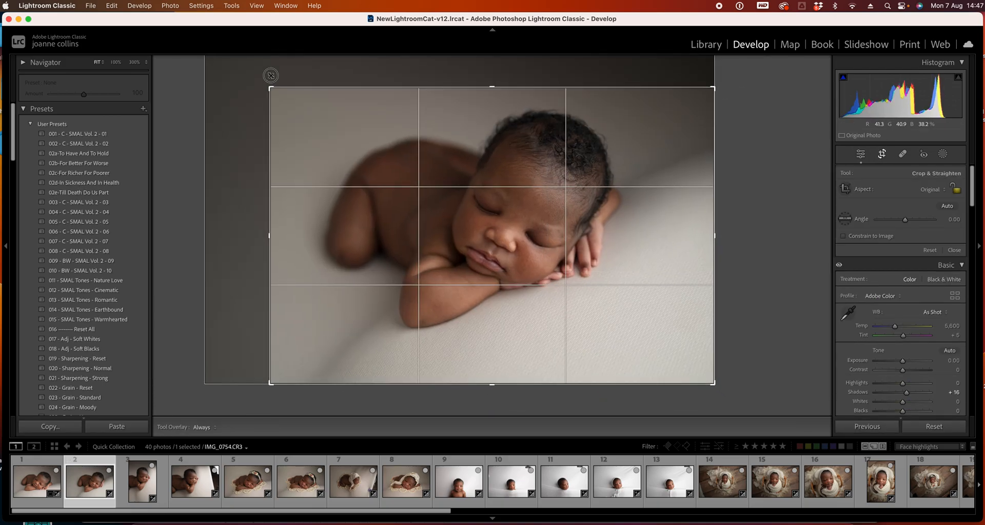
pyautogui.moveTo(467, 164); pyautogui.dragTo(470, 174)
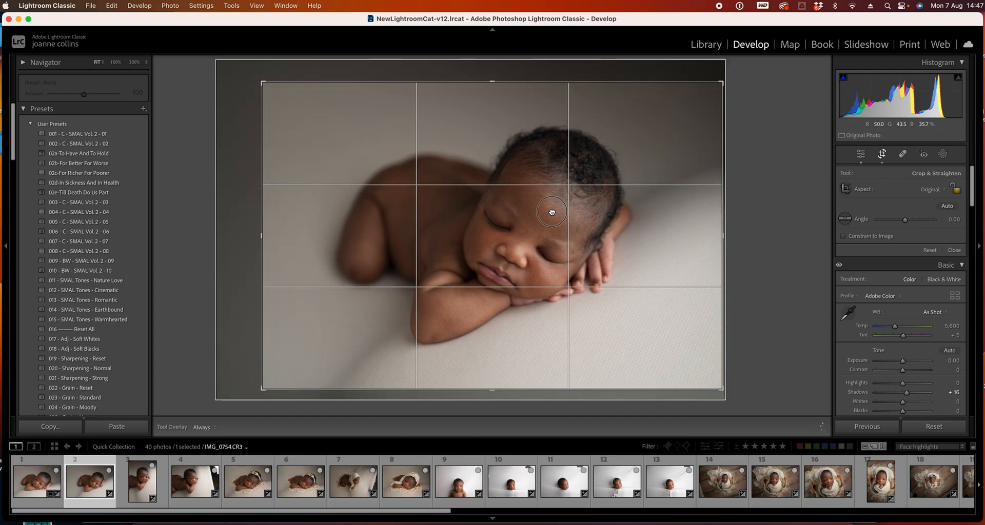
pyautogui.moveTo(754, 214); pyautogui.dragTo(763, 200)
pyautogui.press('Return')
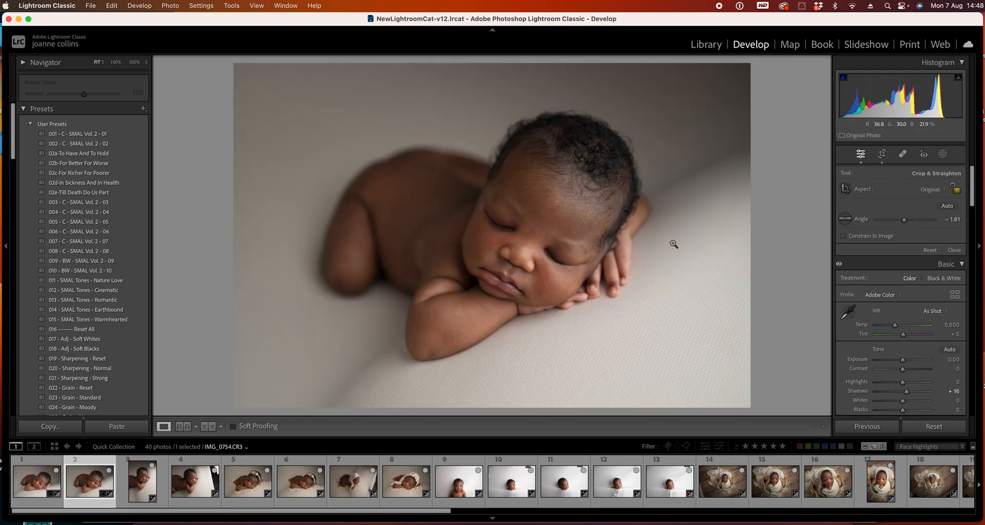
# Refine photo 2's crop slightly from the left edge, apply it, and set its Exposure to +0.15
pyautogui.click(882, 155)
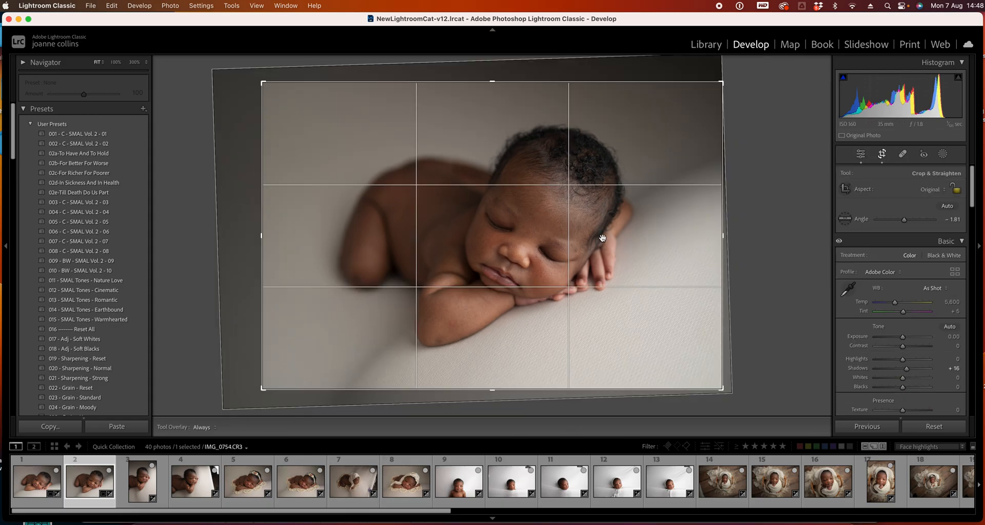
pyautogui.moveTo(261, 252); pyautogui.dragTo(265, 253)
pyautogui.press('Return')
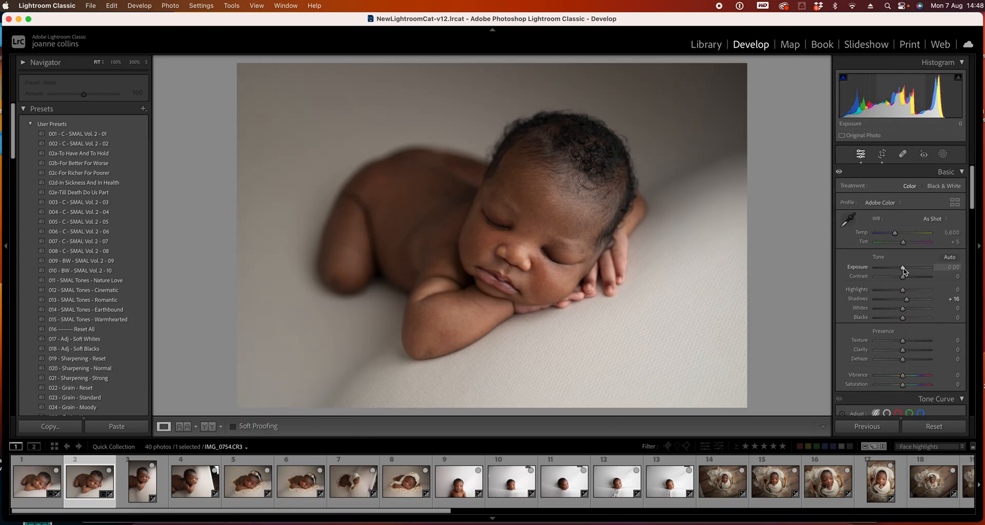
pyautogui.moveTo(902, 268); pyautogui.dragTo(903, 267)
# Select photo 3 and crop it in from the lower-right corner and top edge, repositioning the image, then apply
pyautogui.click(142, 484)
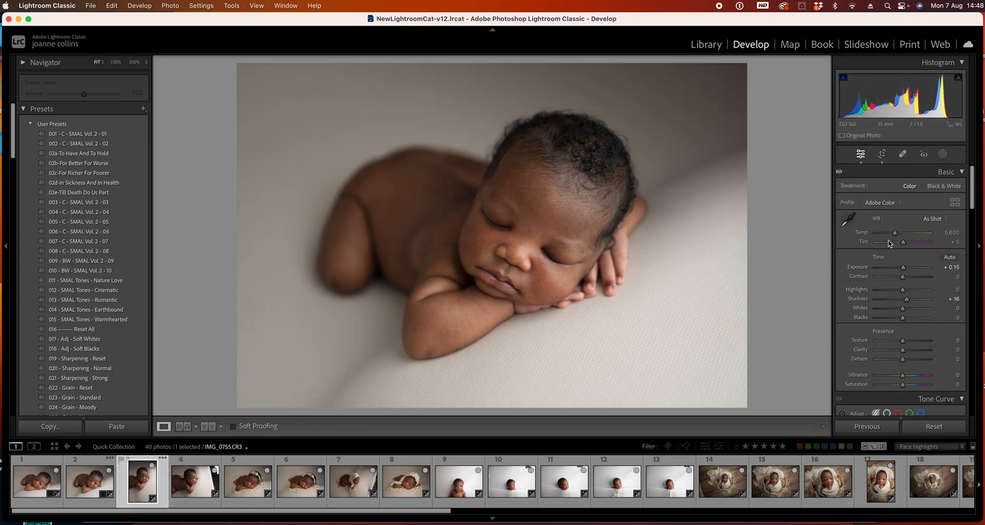
pyautogui.click(884, 155)
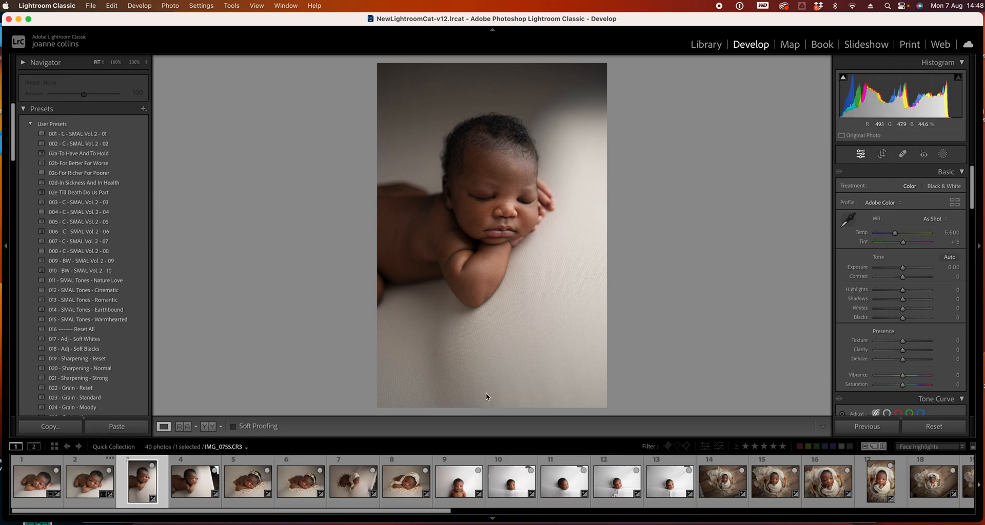
pyautogui.moveTo(607, 408); pyautogui.dragTo(596, 386)
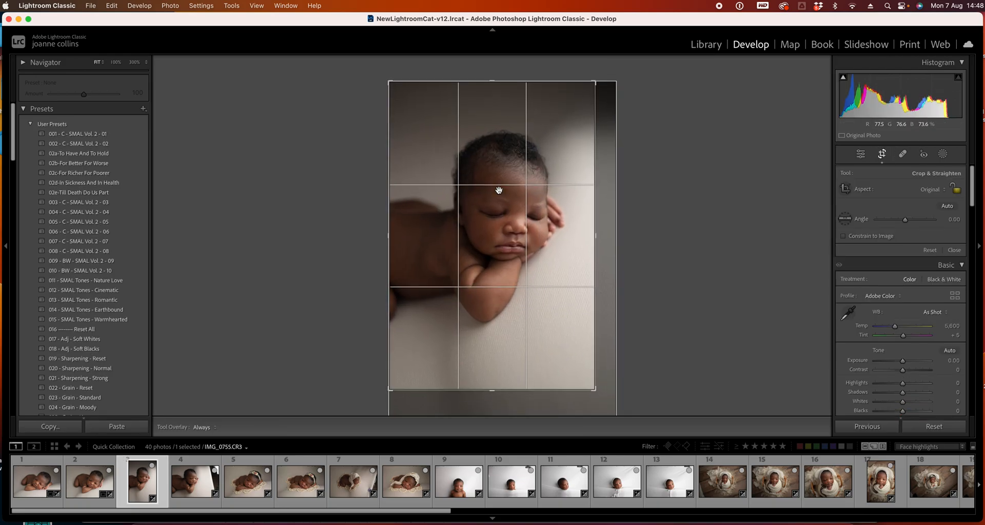
pyautogui.moveTo(492, 80); pyautogui.dragTo(492, 92)
pyautogui.moveTo(501, 194); pyautogui.dragTo(492, 194)
pyautogui.moveTo(595, 377); pyautogui.dragTo(590, 371)
pyautogui.moveTo(542, 334); pyautogui.dragTo(541, 332)
pyautogui.press('Return')
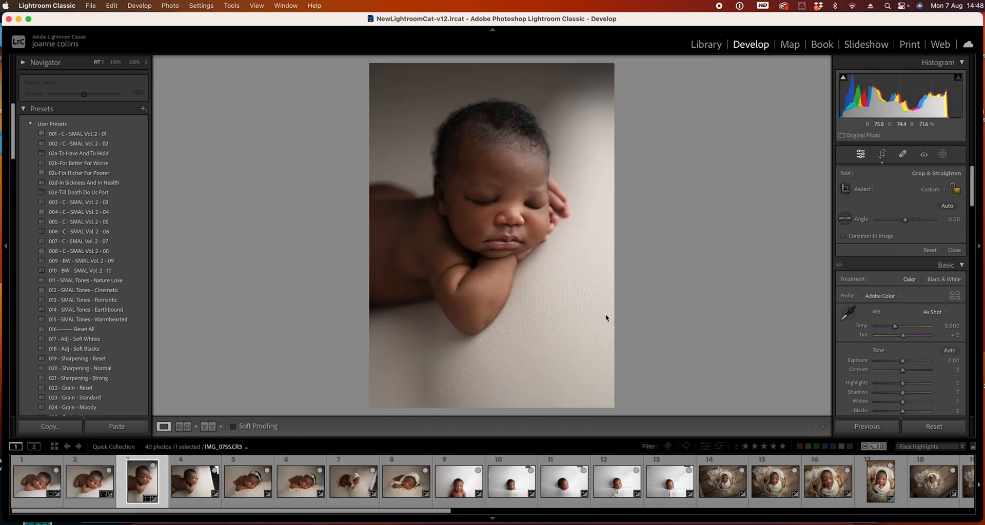
# Move to photo 4 and crop in its right edge, then apply the crop
pyautogui.press('Right')
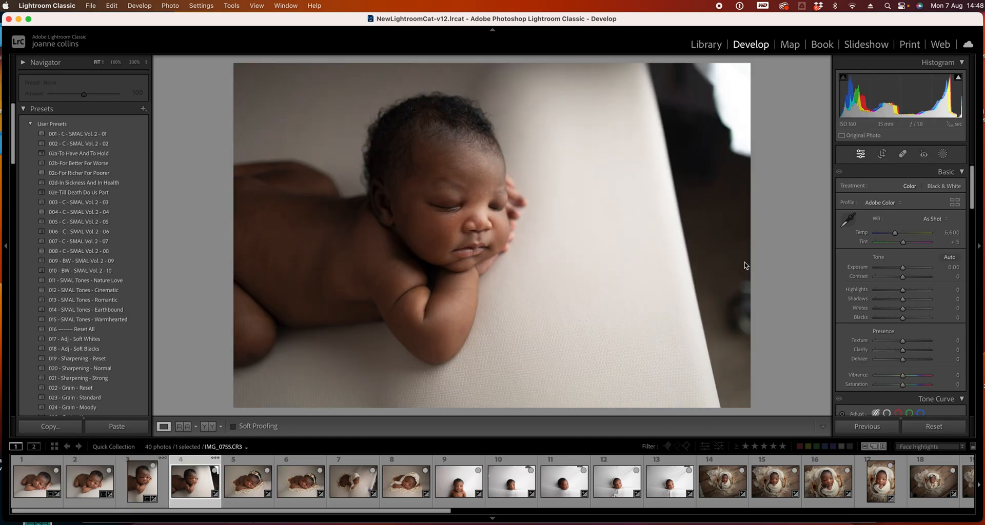
pyautogui.click(882, 155)
pyautogui.moveTo(749, 236); pyautogui.dragTo(691, 230)
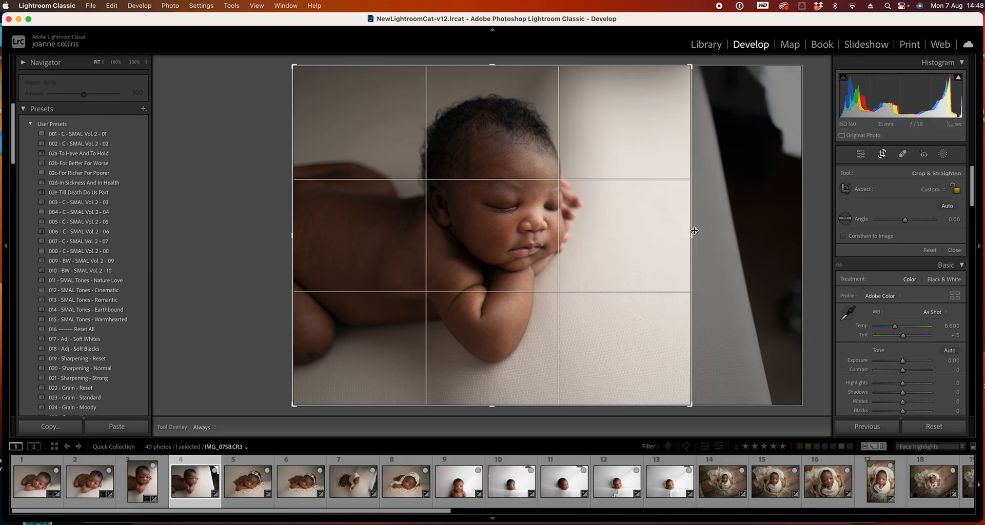
pyautogui.press('Return')
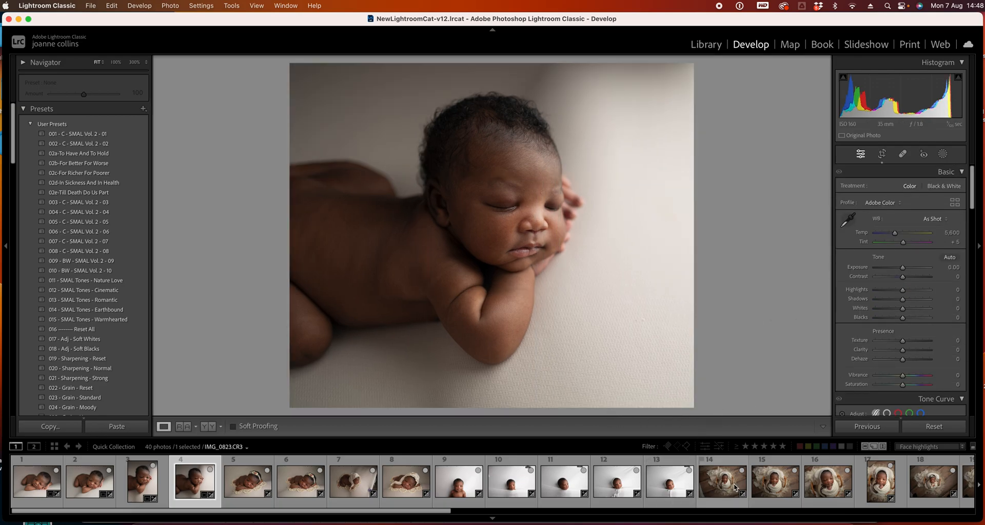
# Skip ahead to photo 6, crop it from the upper-left corner, reposition the image, and apply
pyautogui.press('Right')
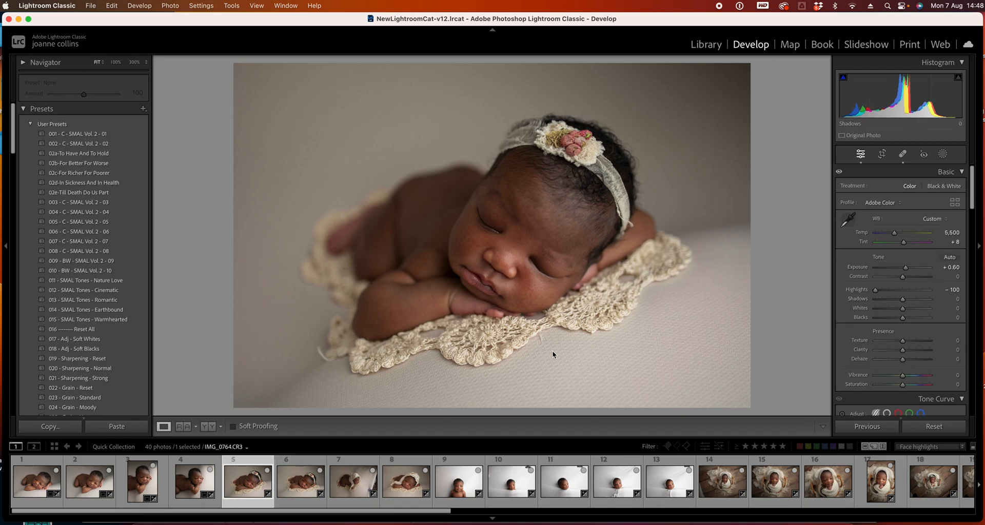
pyautogui.press('Right')
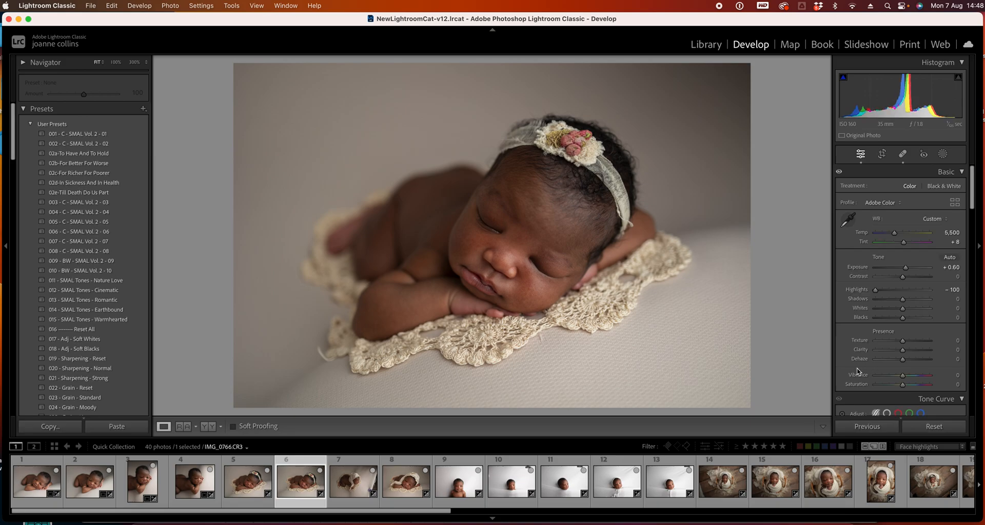
pyautogui.click(880, 154)
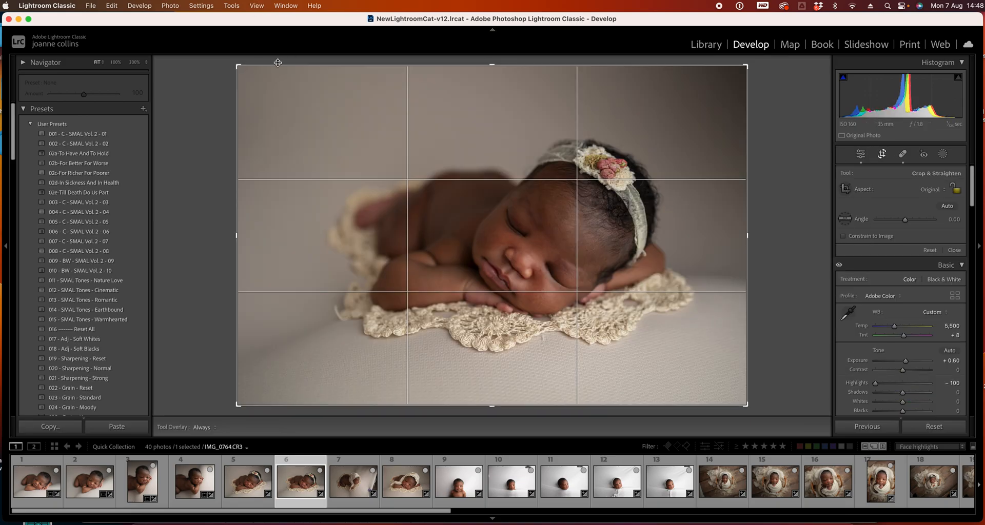
pyautogui.moveTo(233, 63); pyautogui.dragTo(289, 92)
pyautogui.moveTo(522, 220)
pyautogui.mouseDown()
pyautogui.moveTo(513, 233)
pyautogui.moveTo(511, 221)
pyautogui.moveTo(522, 234)
pyautogui.mouseUp()
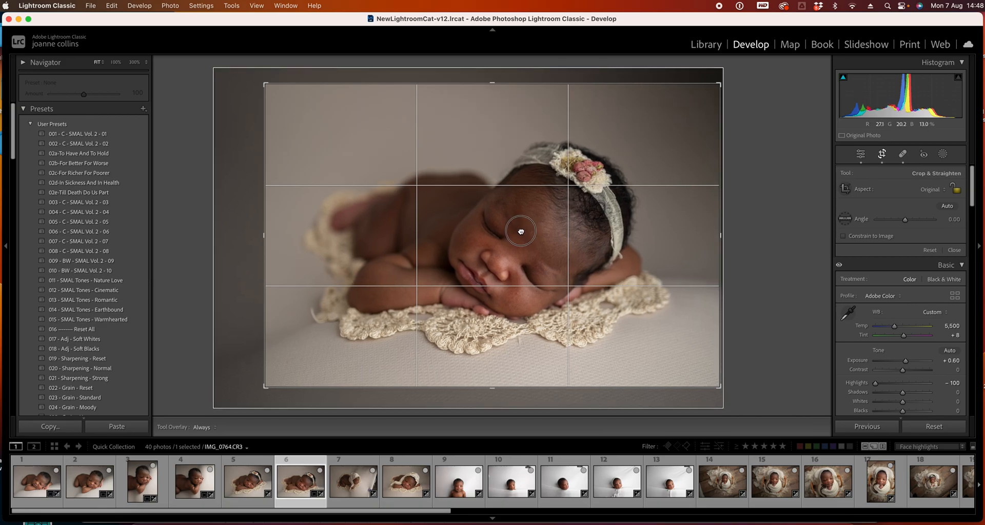
pyautogui.press('Return')
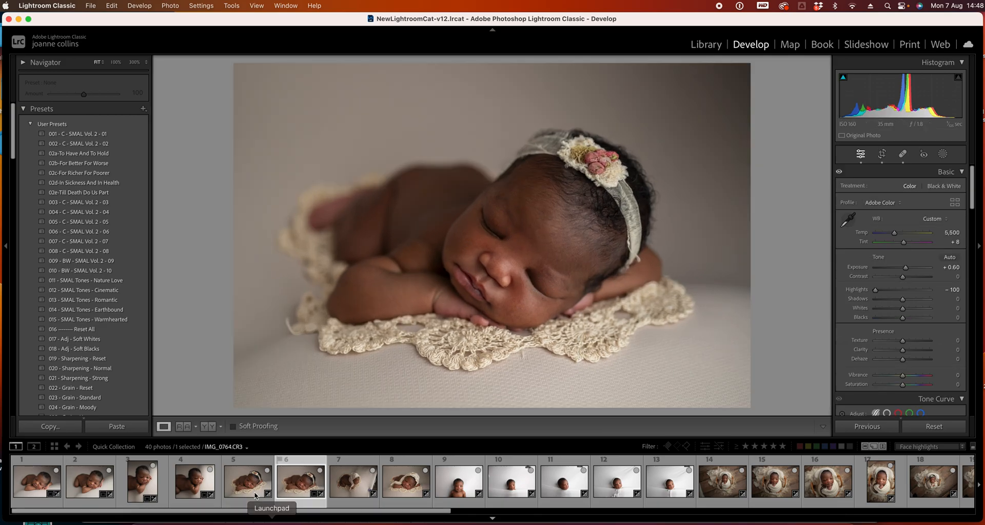
# Step through photos 5, 6 and 7 to review them, fitting photo 7 back to the view
pyautogui.click(239, 487)
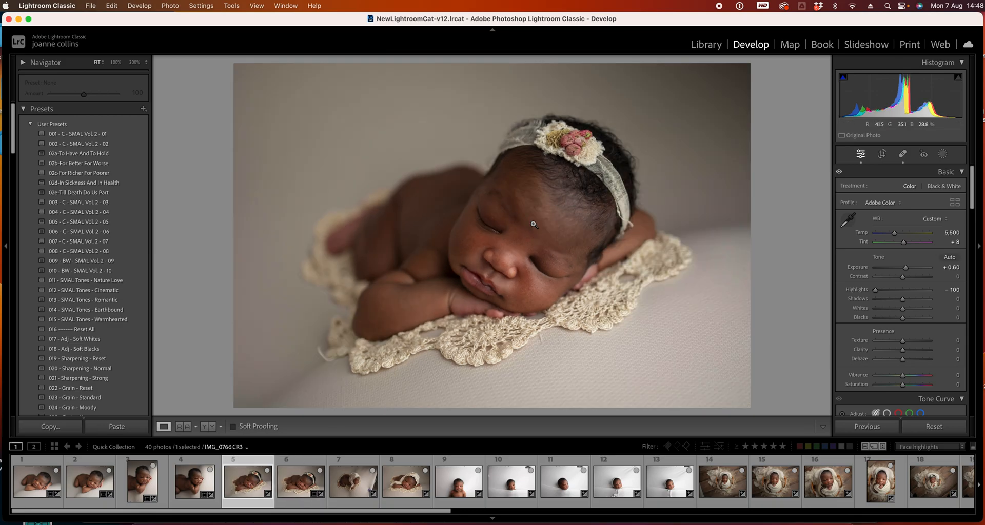
pyautogui.click(303, 479)
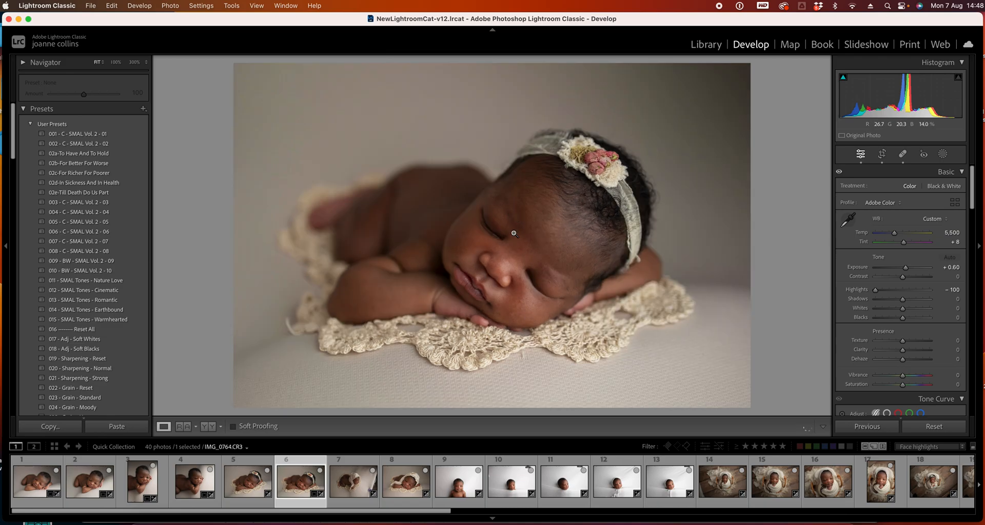
pyautogui.click(353, 479)
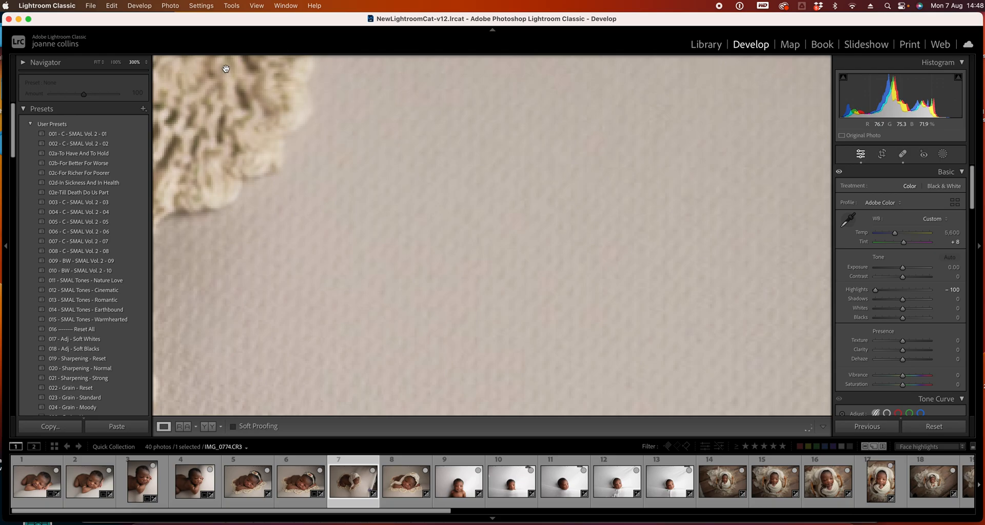
pyautogui.click(96, 62)
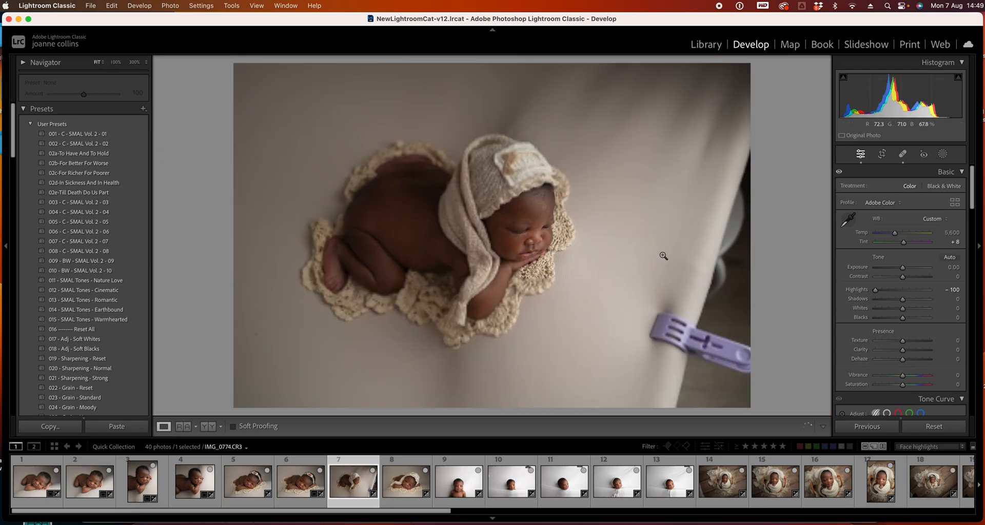
pyautogui.press('Left')
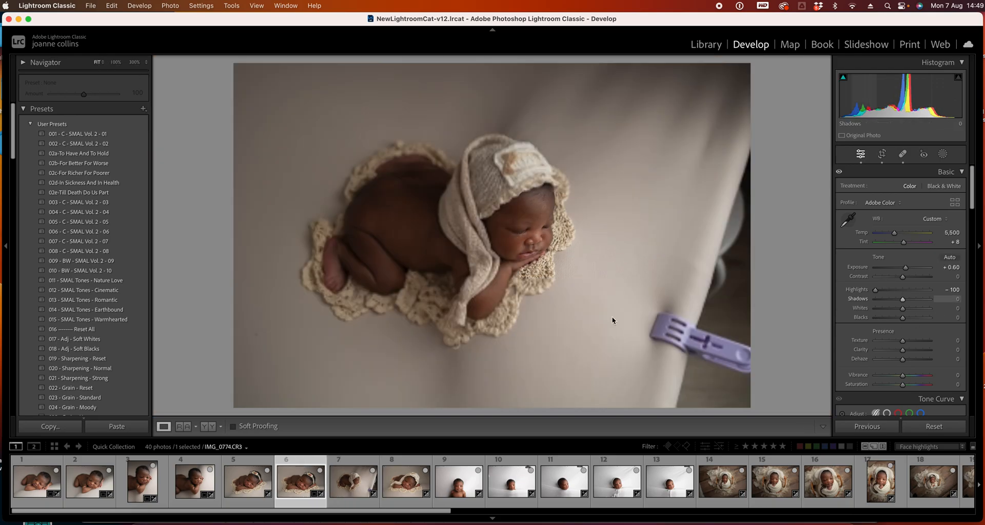
pyautogui.press('Right')
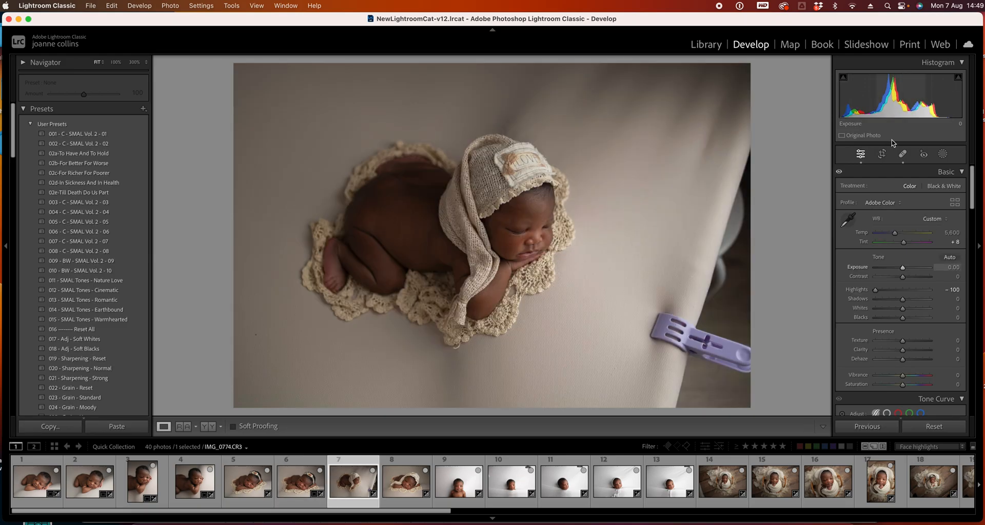
pyautogui.click(881, 154)
pyautogui.moveTo(747, 237); pyautogui.dragTo(692, 240)
pyautogui.press('super+alt+r')
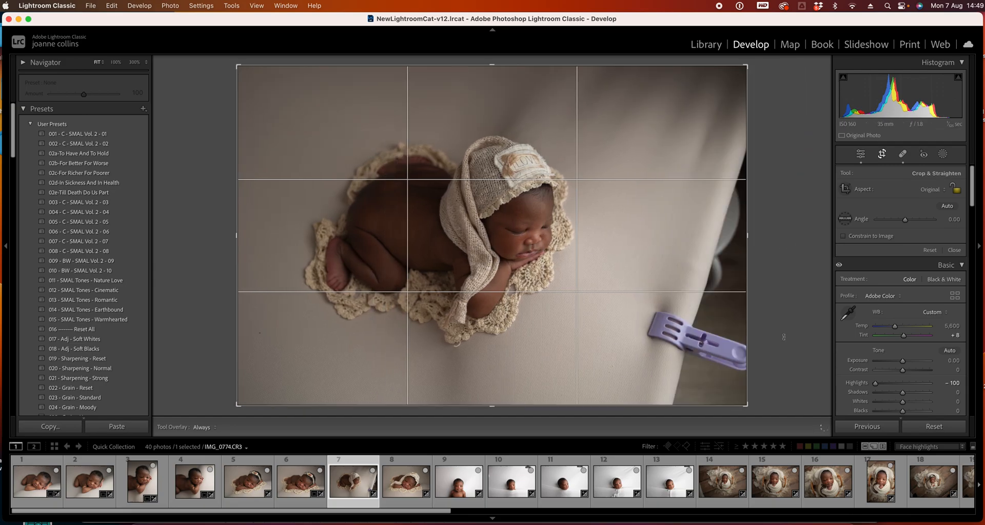
# Crop photo 7 in from the lower-right and upper-left corners and the right edge, then apply
pyautogui.moveTo(743, 403); pyautogui.dragTo(719, 388)
pyautogui.moveTo(265, 75); pyautogui.dragTo(308, 110)
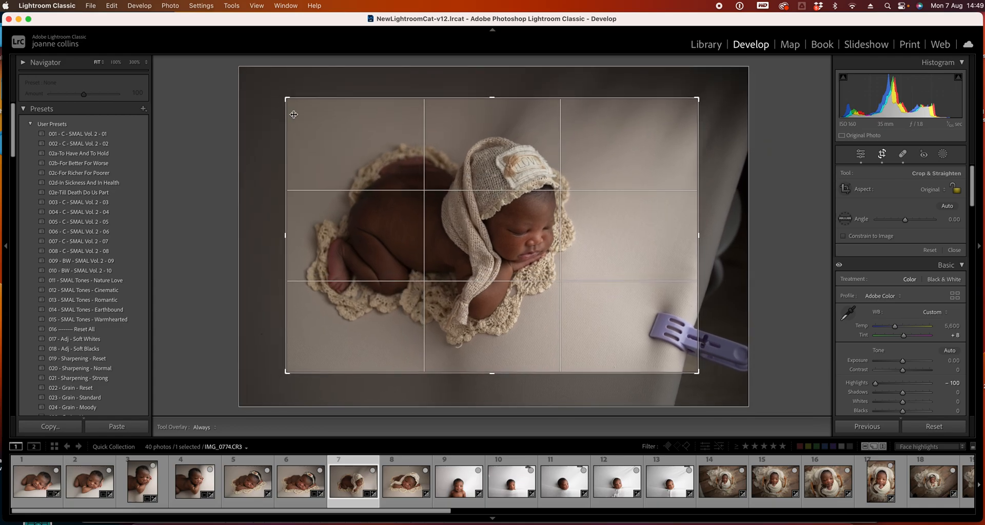
pyautogui.moveTo(705, 242); pyautogui.dragTo(677, 242)
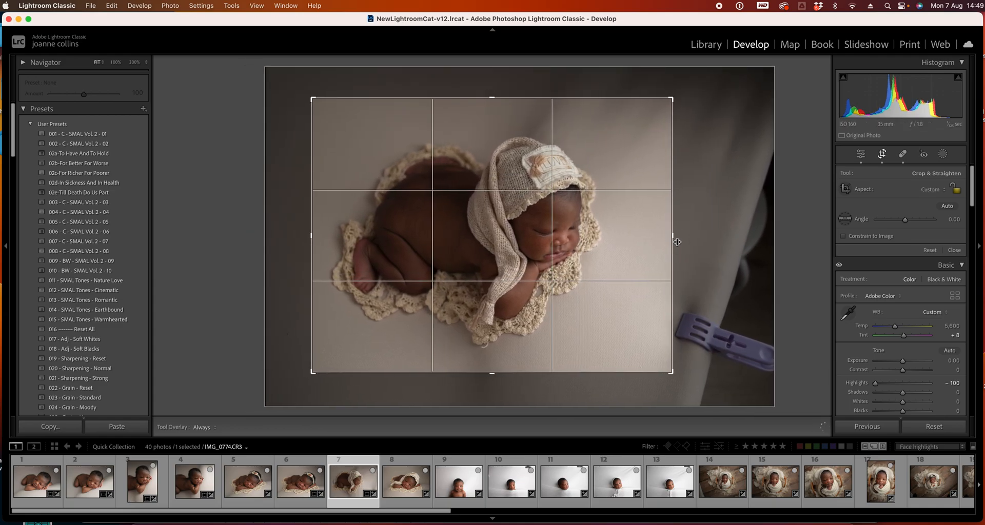
pyautogui.press('Return')
# Straighten photo 7 by rotating its crop slightly, then apply
pyautogui.click(881, 153)
pyautogui.moveTo(739, 194); pyautogui.dragTo(733, 165)
pyautogui.press('Return')
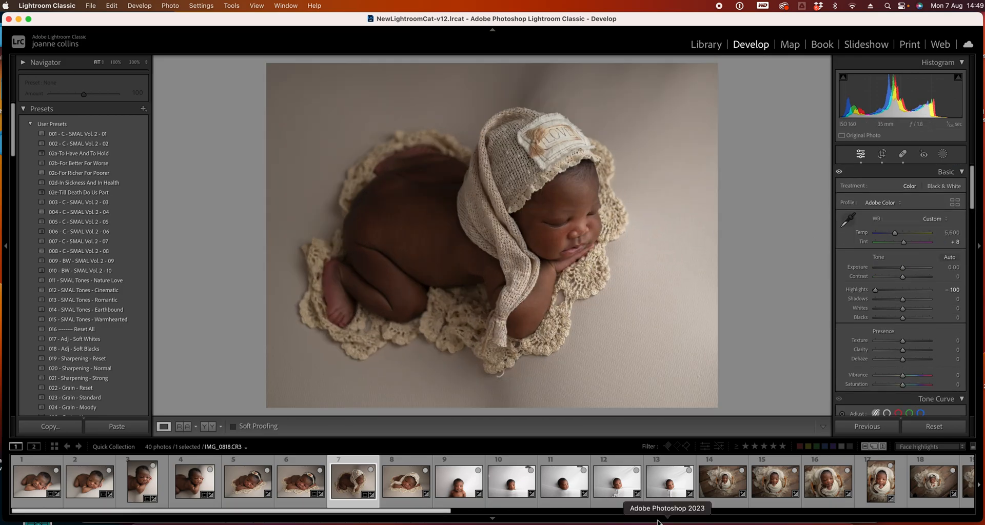
# Select photo 8, rotate its crop to about -1.64°, nudge the lower-right corner, and apply
pyautogui.click(406, 487)
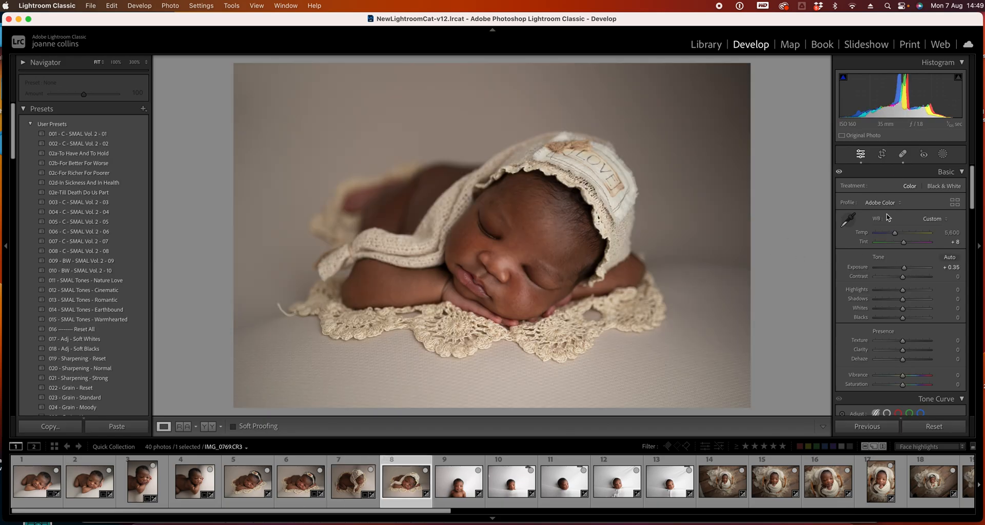
pyautogui.click(881, 154)
pyautogui.moveTo(775, 62); pyautogui.dragTo(768, 44)
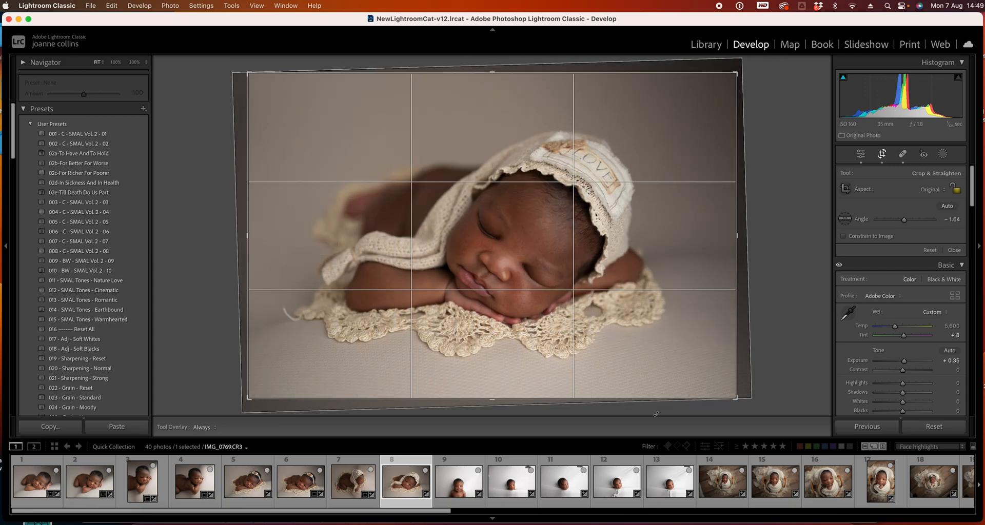
pyautogui.moveTo(732, 401); pyautogui.dragTo(728, 398)
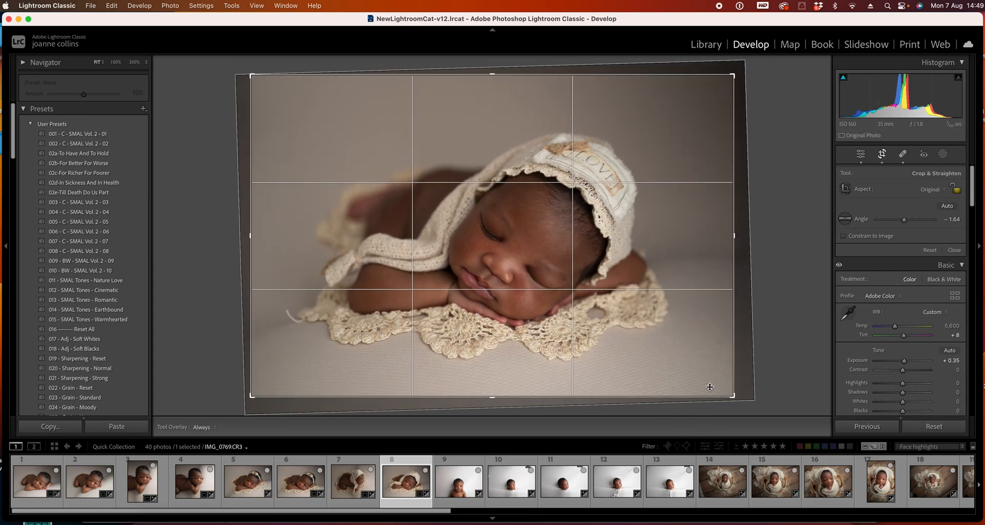
pyautogui.doubleClick(660, 350)
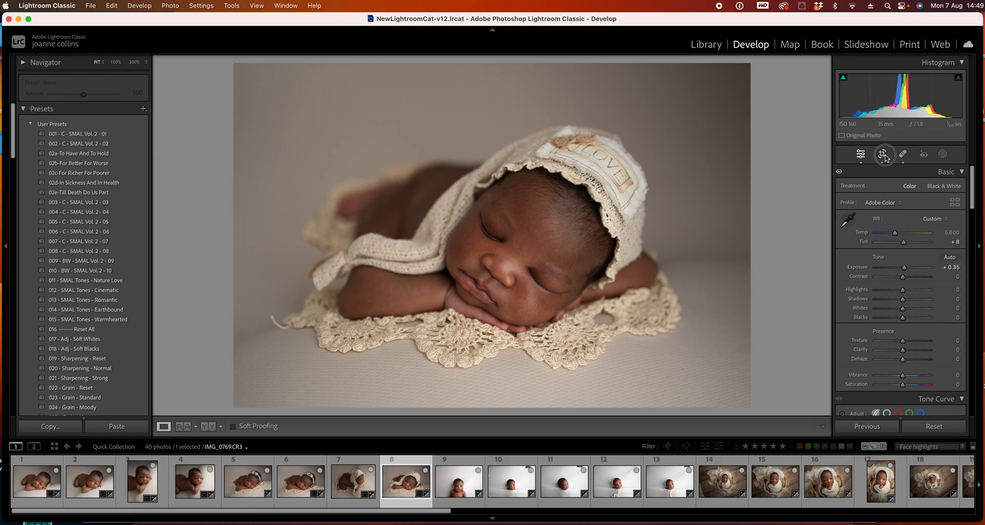
# Reopen photo 8's crop, rotate it to about 1.45°, reposition the image, and apply
pyautogui.click(884, 155)
pyautogui.moveTo(795, 174); pyautogui.dragTo(789, 211)
pyautogui.moveTo(623, 296); pyautogui.dragTo(620, 295)
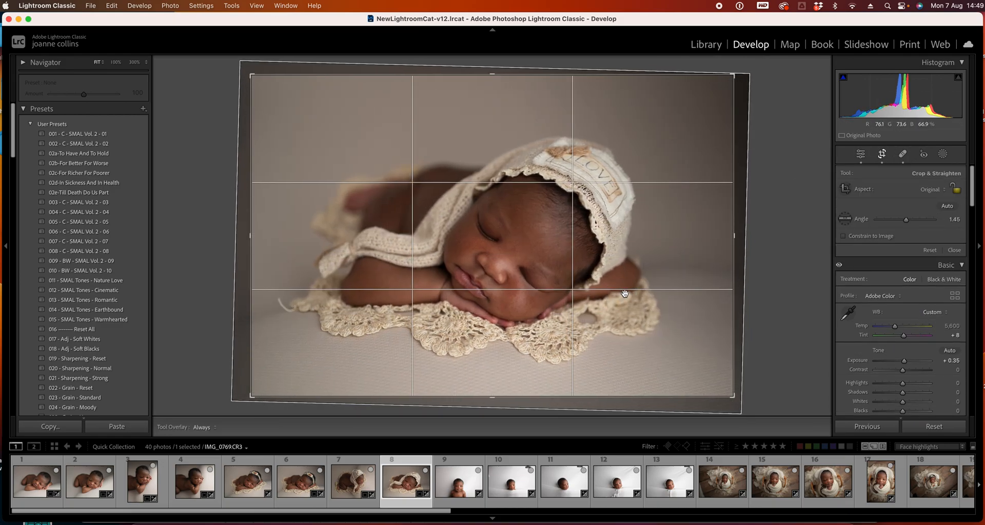
pyautogui.press('Return')
# Select photo 9 and crop it in from the upper-right corner, nudging the lower edge
pyautogui.press('Right')
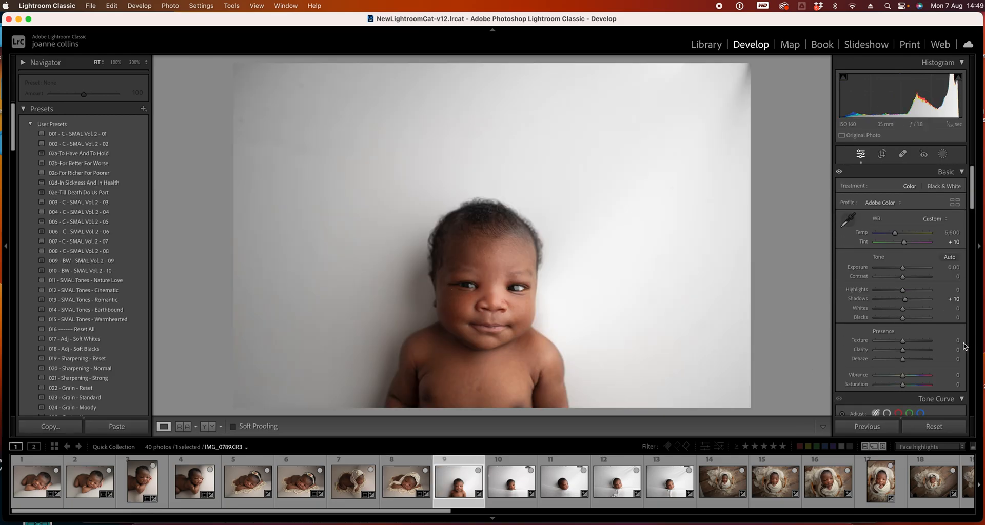
pyautogui.click(882, 153)
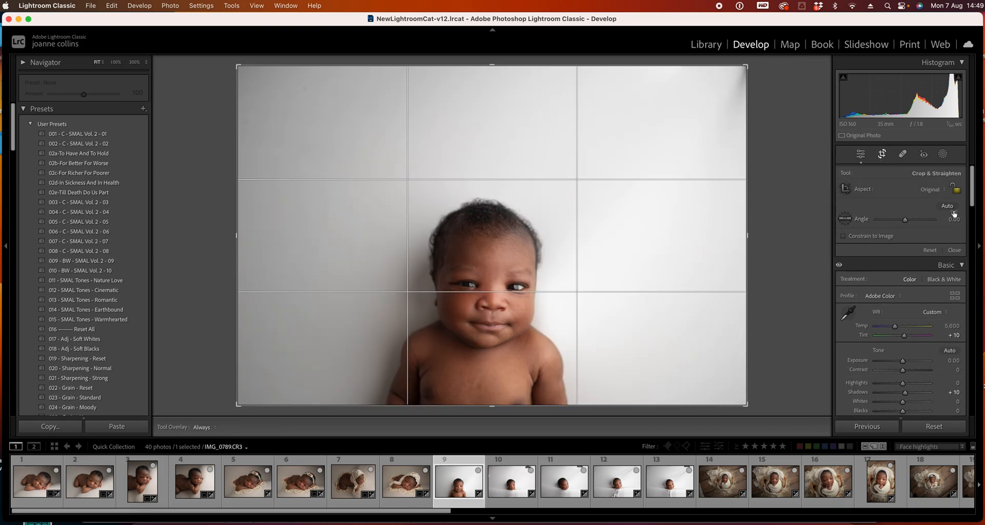
pyautogui.moveTo(753, 75)
pyautogui.mouseDown()
pyautogui.moveTo(741, 72)
pyautogui.moveTo(741, 87)
pyautogui.mouseUp()
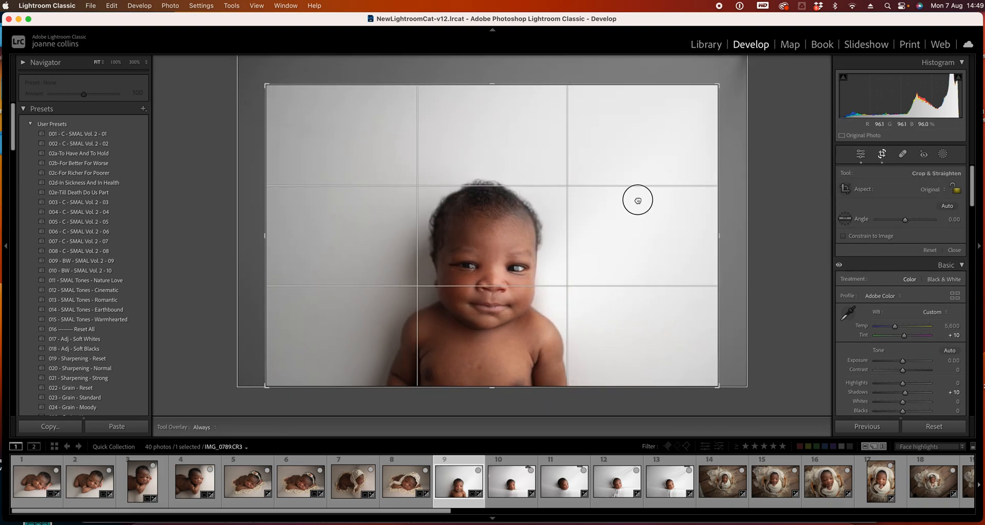
pyautogui.moveTo(712, 387); pyautogui.dragTo(710, 384)
# Rotate photo 9's crop to about 1.68°, adjust the upper-left corner, reposition the image, and apply
pyautogui.moveTo(743, 336); pyautogui.dragTo(745, 308)
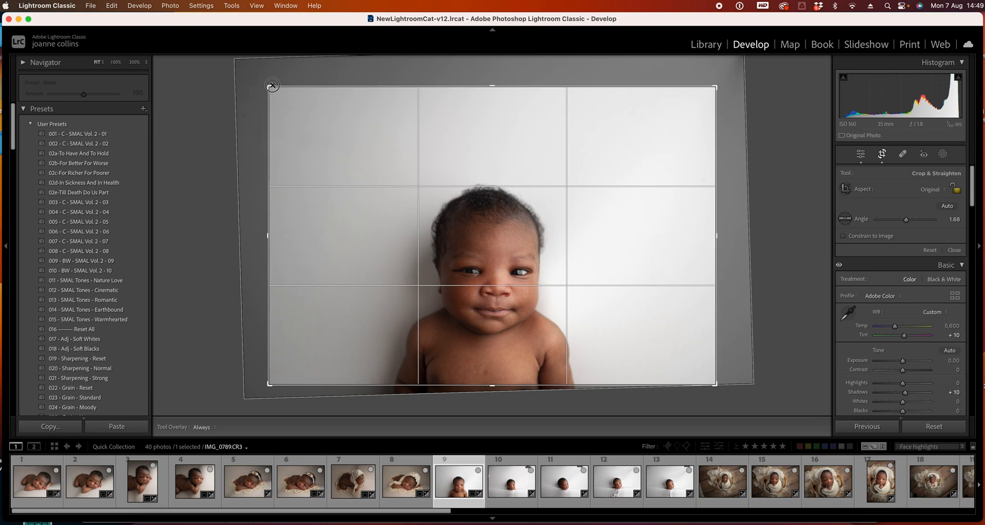
pyautogui.moveTo(271, 86); pyautogui.dragTo(273, 89)
pyautogui.moveTo(495, 210); pyautogui.dragTo(506, 202)
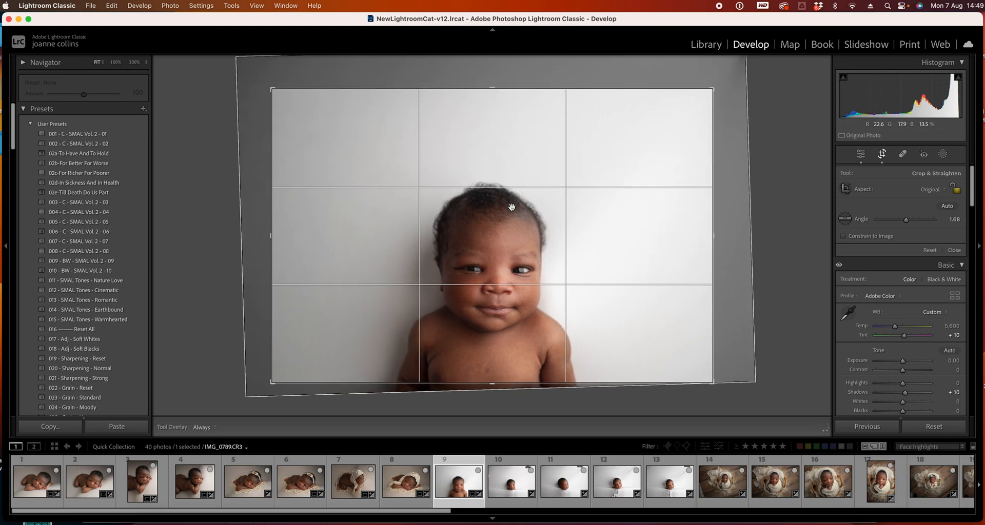
pyautogui.press('Return')
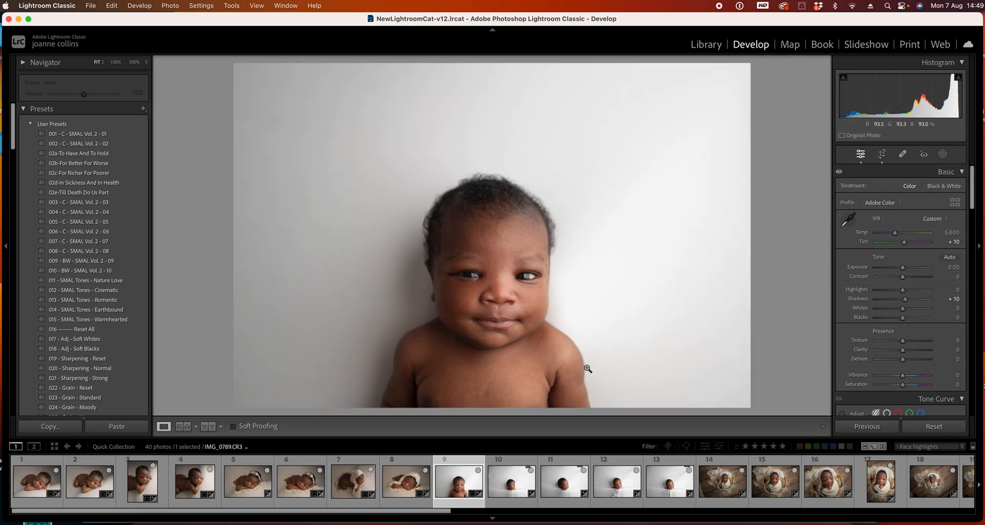
# Zoom in on photo 9's eye and heal small blemishes around the inner eye corner with Spot Removal
pyautogui.click(454, 279)
pyautogui.click(907, 157)
pyautogui.click(458, 277)
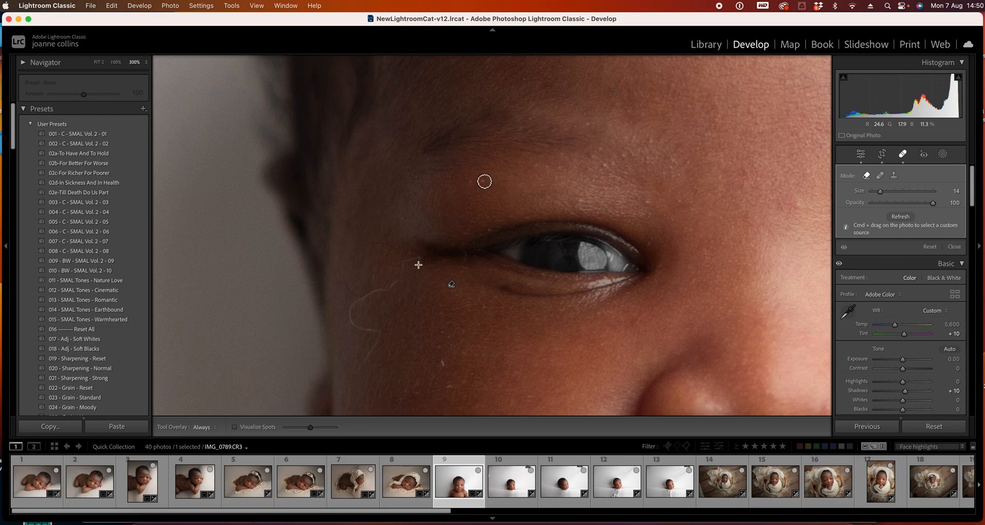
pyautogui.click(416, 247)
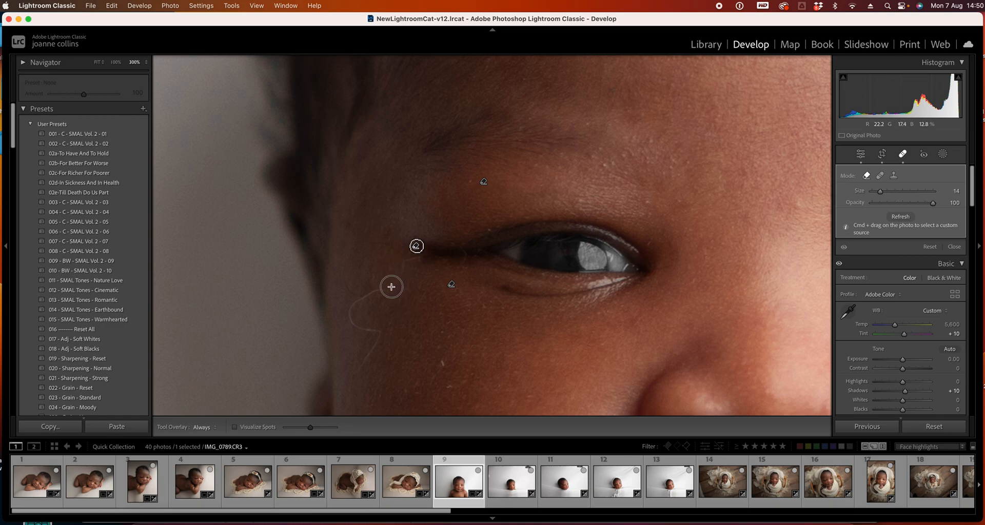
# Undo a short heal stroke, then brush heal strokes along the stray fibre on the cheek, enlarging the brush
pyautogui.moveTo(404, 262); pyautogui.dragTo(390, 289)
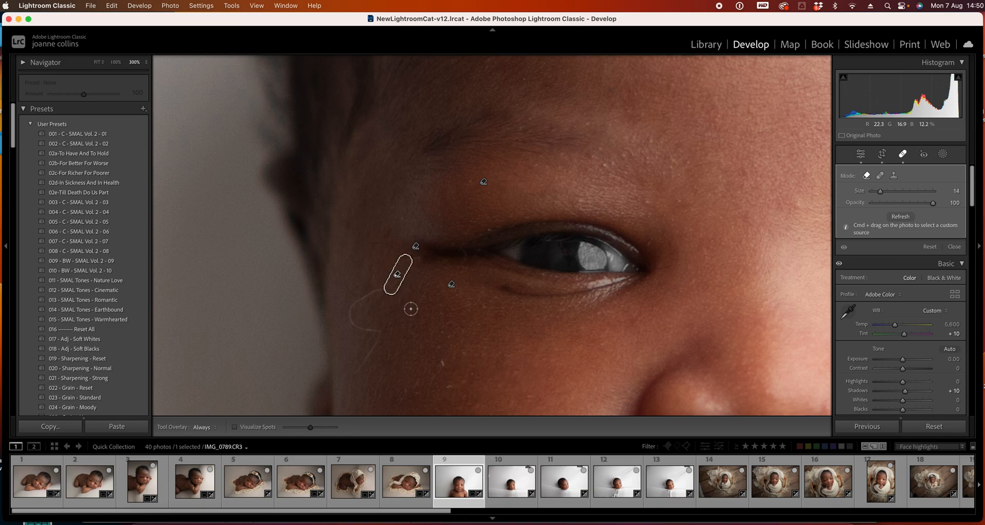
pyautogui.press('super+z')
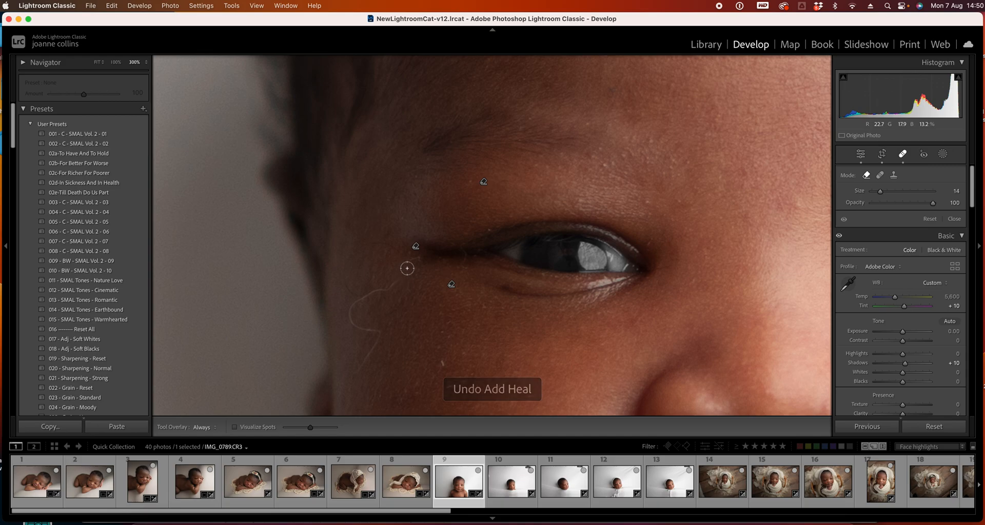
pyautogui.moveTo(417, 259)
pyautogui.mouseDown()
pyautogui.moveTo(391, 289)
pyautogui.moveTo(352, 303)
pyautogui.moveTo(351, 327)
pyautogui.moveTo(380, 333)
pyautogui.moveTo(362, 371)
pyautogui.mouseUp()
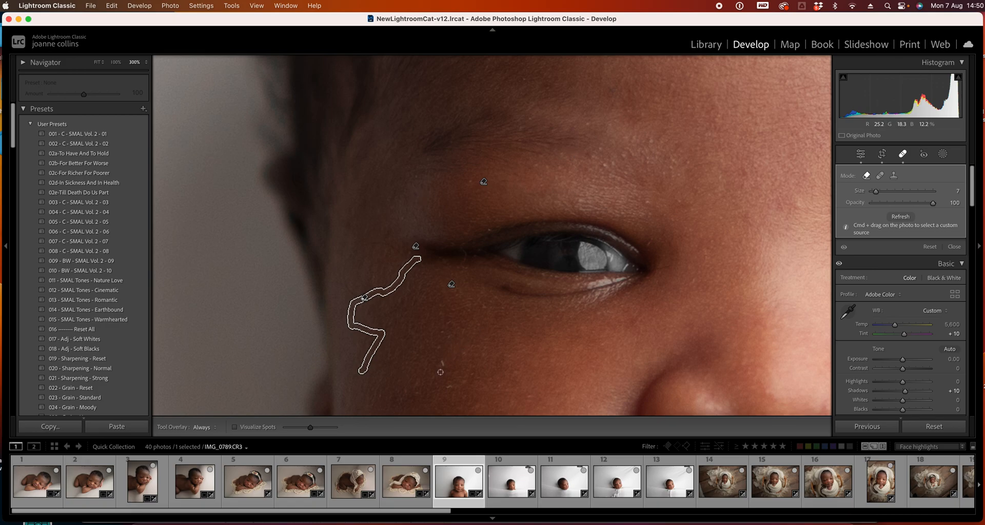
pyautogui.press(']')
pyautogui.moveTo(442, 360); pyautogui.dragTo(452, 386)
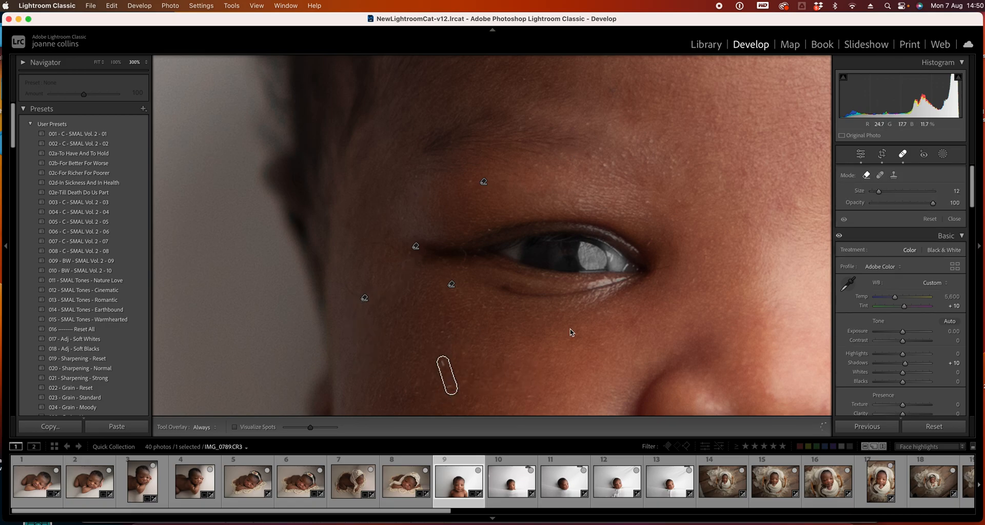
# Undo a heal stroke below the nose, heal a spot near the mouth corner, and zoom back to fit
pyautogui.moveTo(677, 310); pyautogui.dragTo(532, 151)
pyautogui.moveTo(586, 275); pyautogui.dragTo(557, 140)
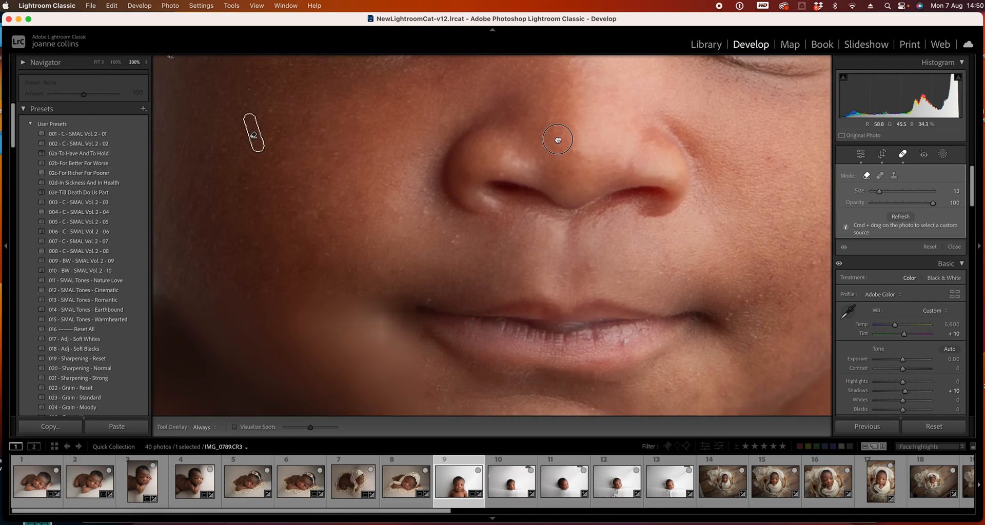
pyautogui.moveTo(579, 204); pyautogui.dragTo(553, 307)
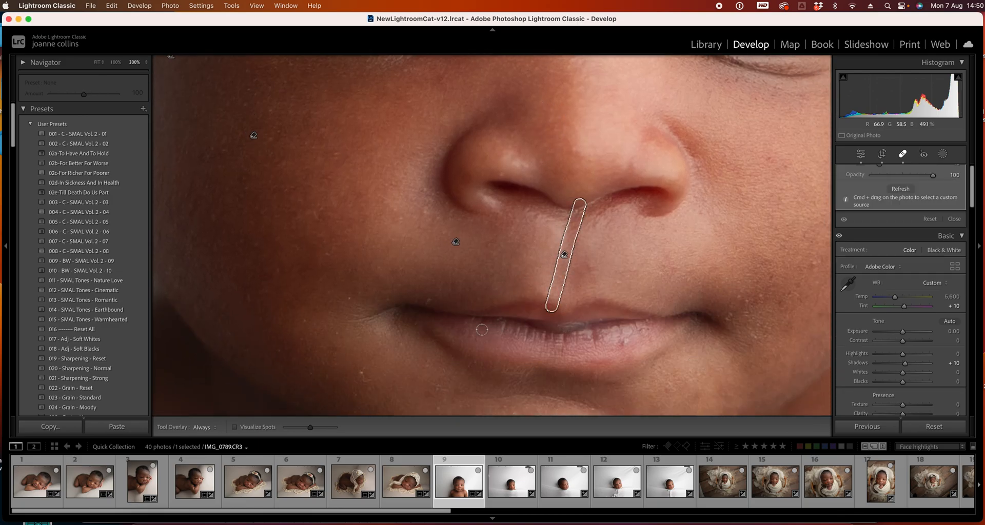
pyautogui.press('super+z')
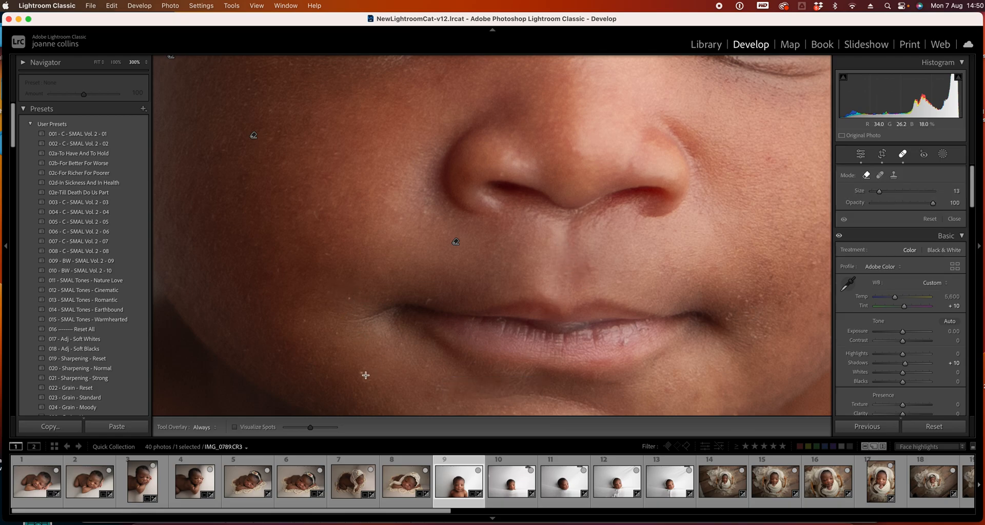
pyautogui.click(347, 297)
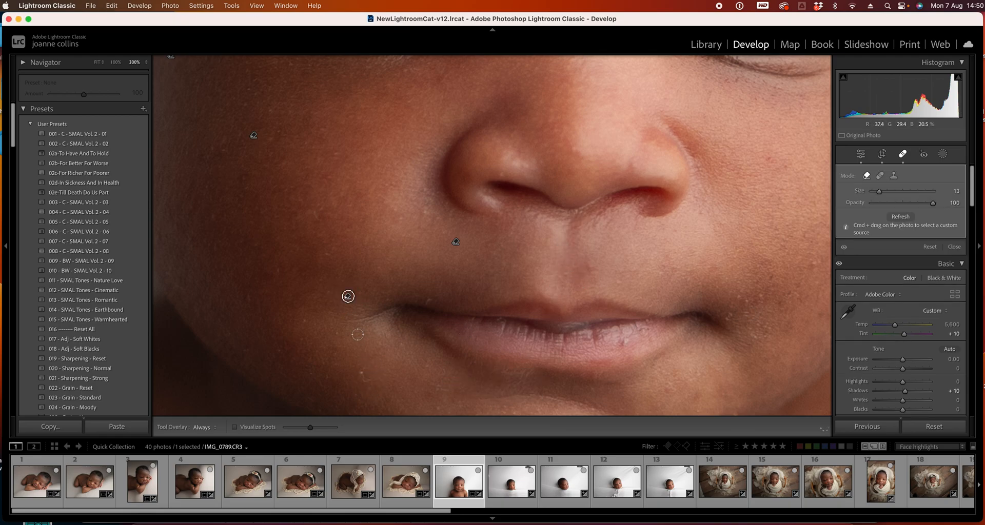
pyautogui.click(101, 64)
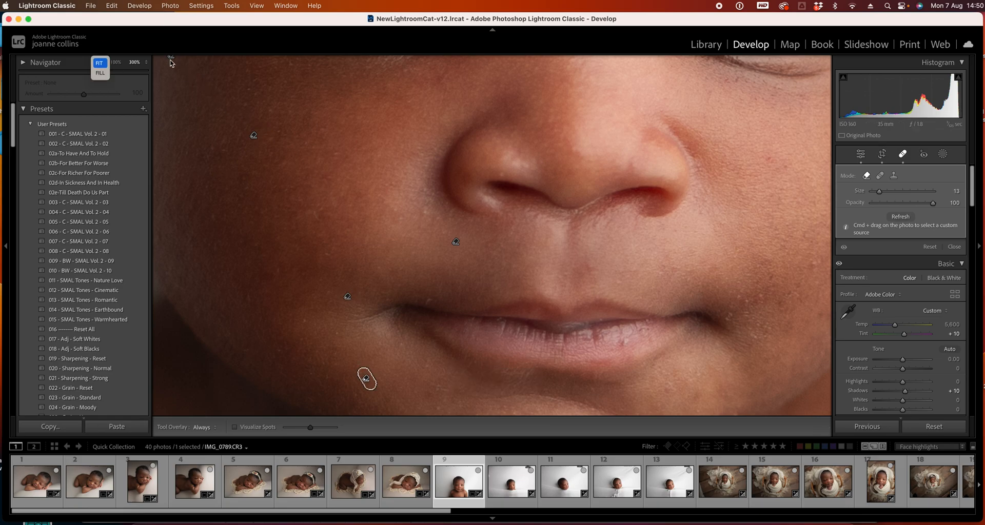
pyautogui.click(98, 64)
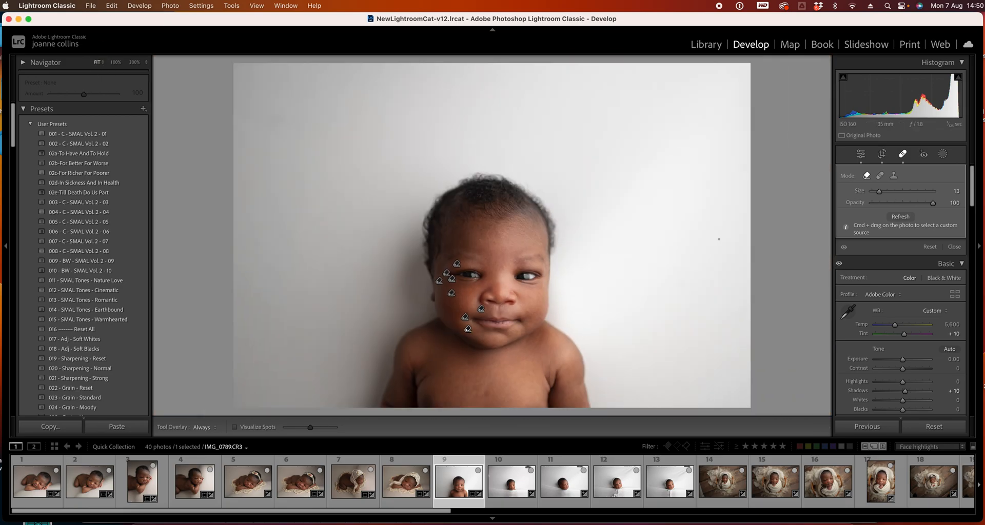
pyautogui.click(901, 154)
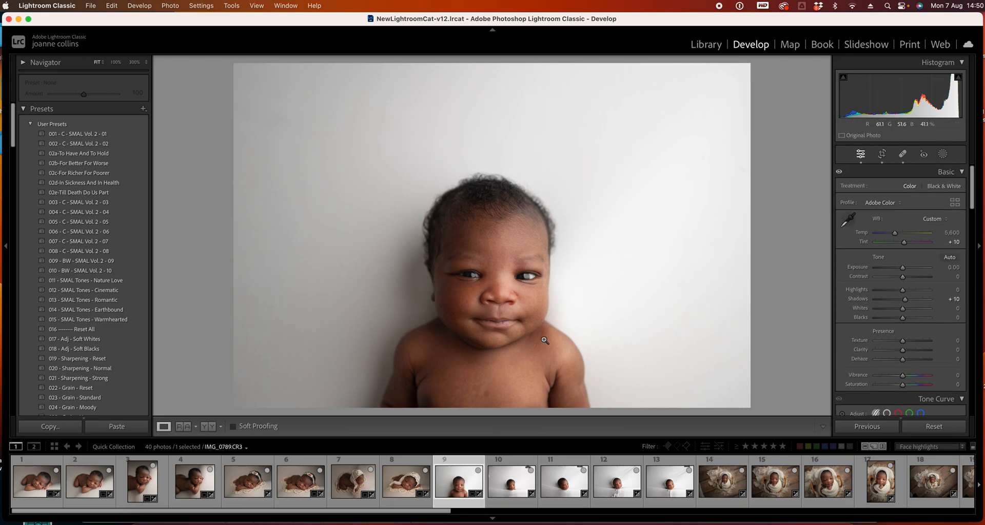
# Select photo 10 and rotate its crop to about 2.49°, repositioning the image
pyautogui.click(523, 483)
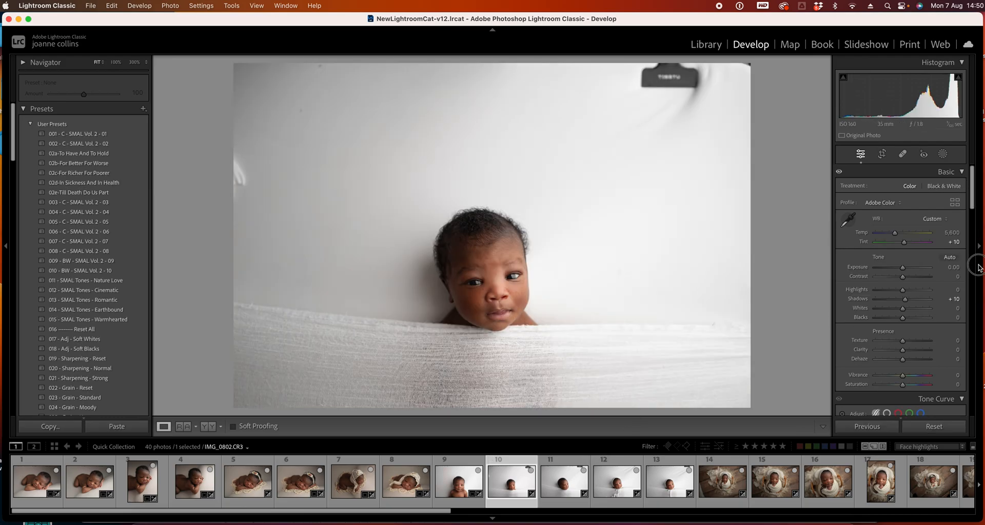
pyautogui.moveTo(969, 202); pyautogui.dragTo(980, 267)
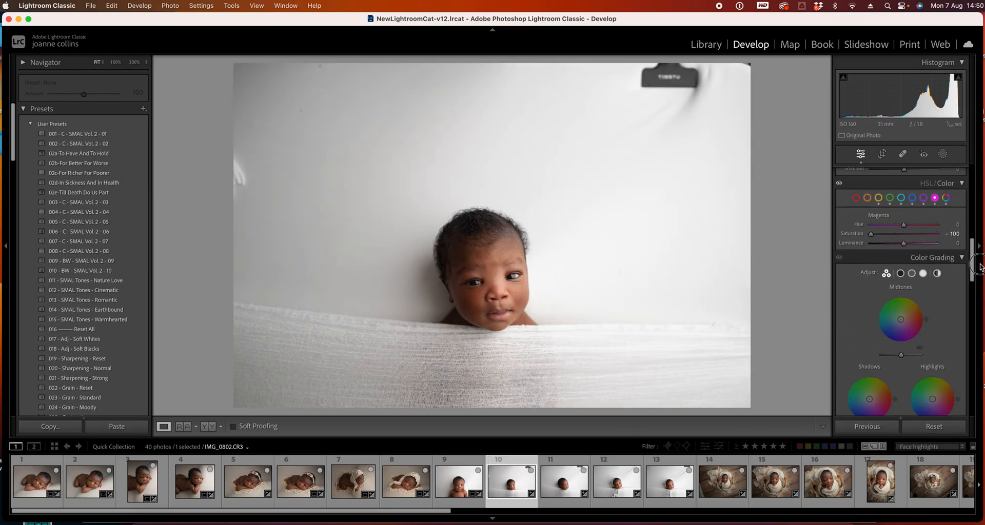
pyautogui.scroll(1, 941, 203)
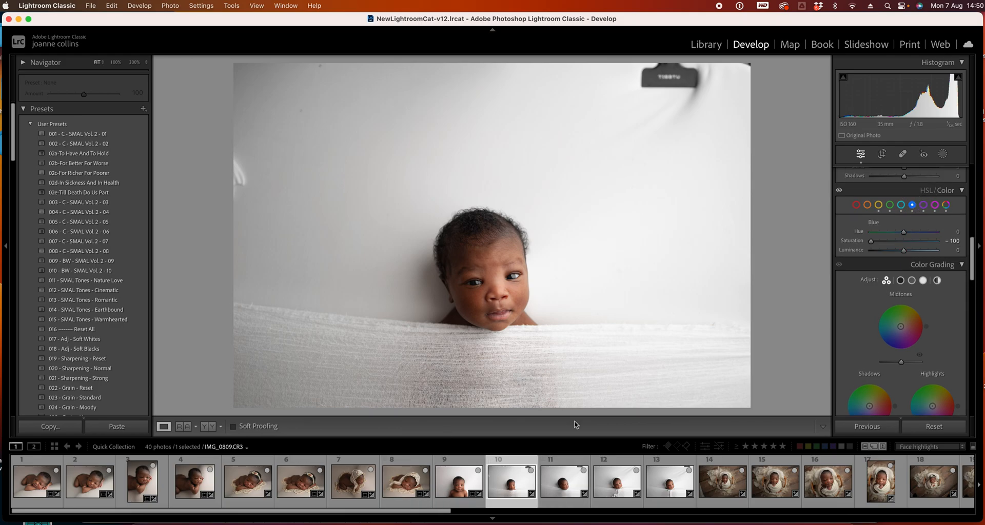
pyautogui.moveTo(974, 265); pyautogui.dragTo(932, 161)
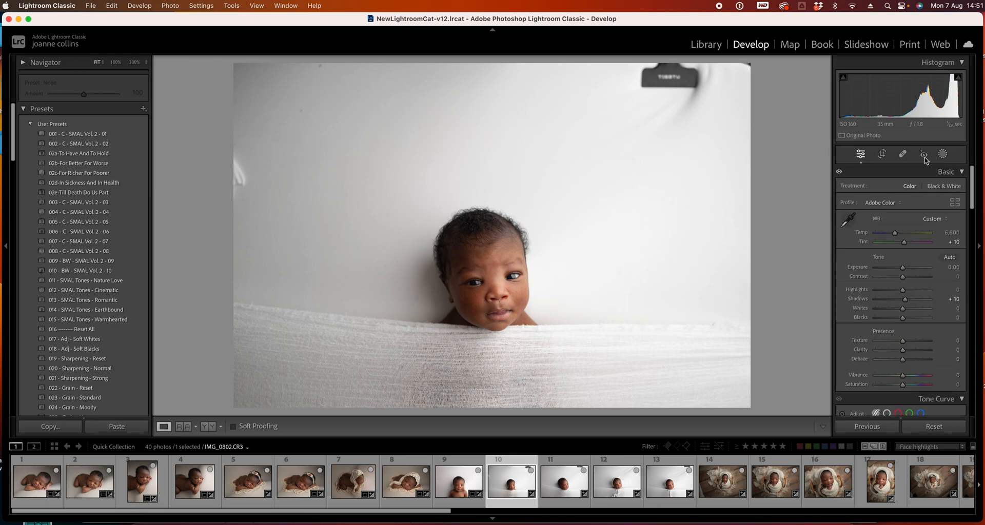
pyautogui.click(881, 155)
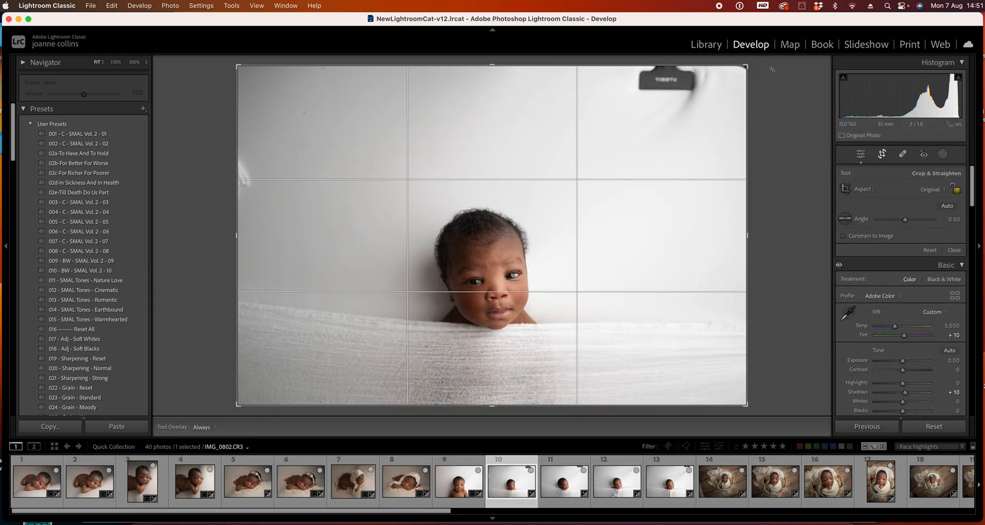
pyautogui.moveTo(769, 65); pyautogui.dragTo(717, 97)
pyautogui.moveTo(611, 220); pyautogui.dragTo(573, 218)
pyautogui.moveTo(786, 110); pyautogui.dragTo(780, 98)
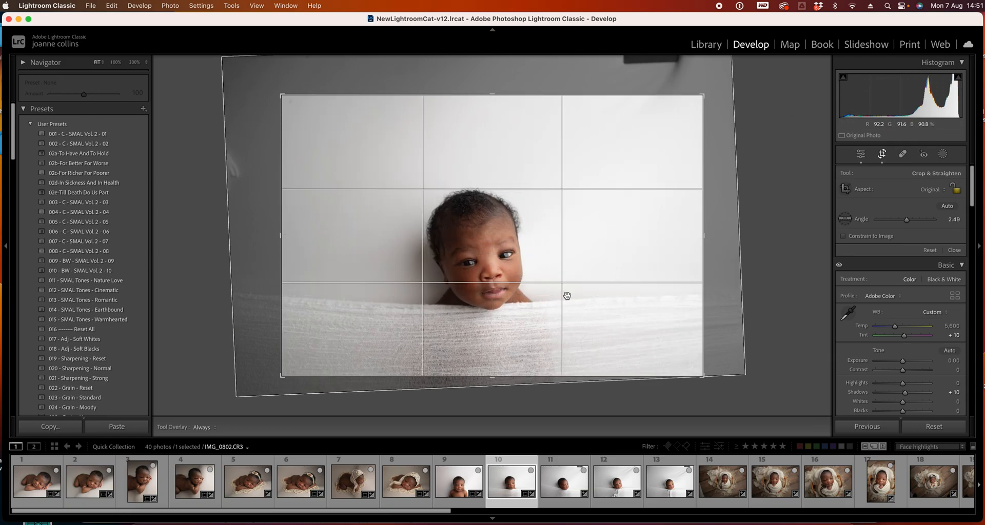
# Adjust photo 10's upper-right crop corner, reposition the image, and apply the crop
pyautogui.moveTo(700, 97); pyautogui.dragTo(702, 108)
pyautogui.moveTo(608, 248); pyautogui.dragTo(618, 247)
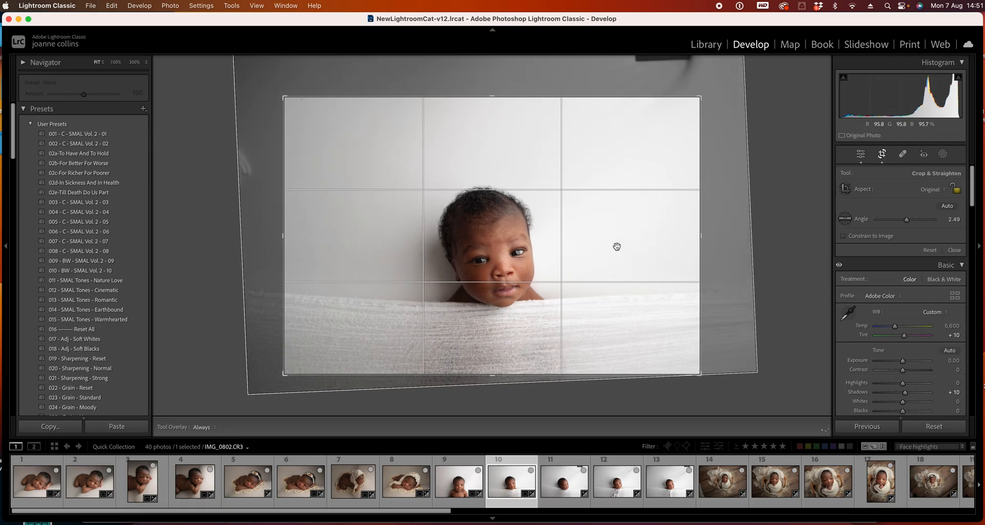
pyautogui.press('Return')
pyautogui.press('r')
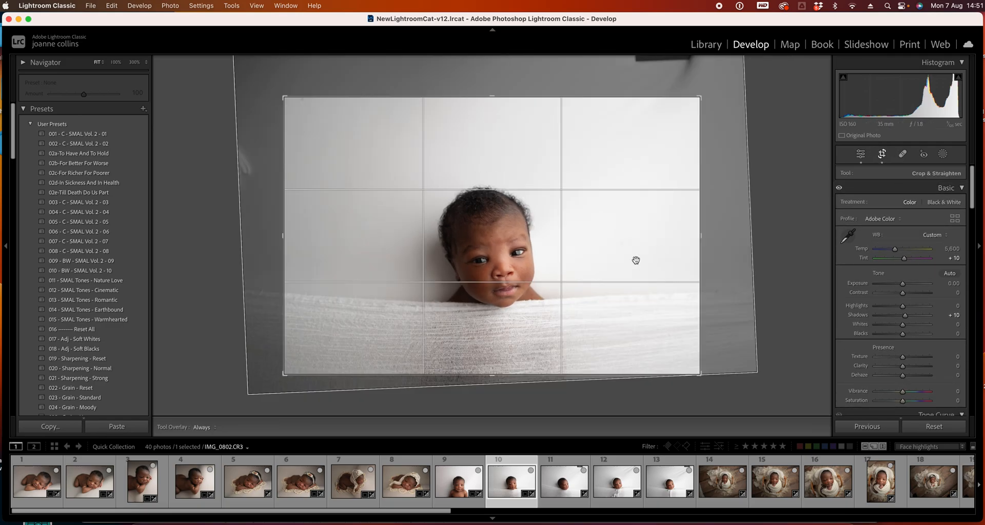
pyautogui.press('Return')
# Select photo 11, crop it in from the upper-left corner, reposition the image, and apply
pyautogui.press('Right')
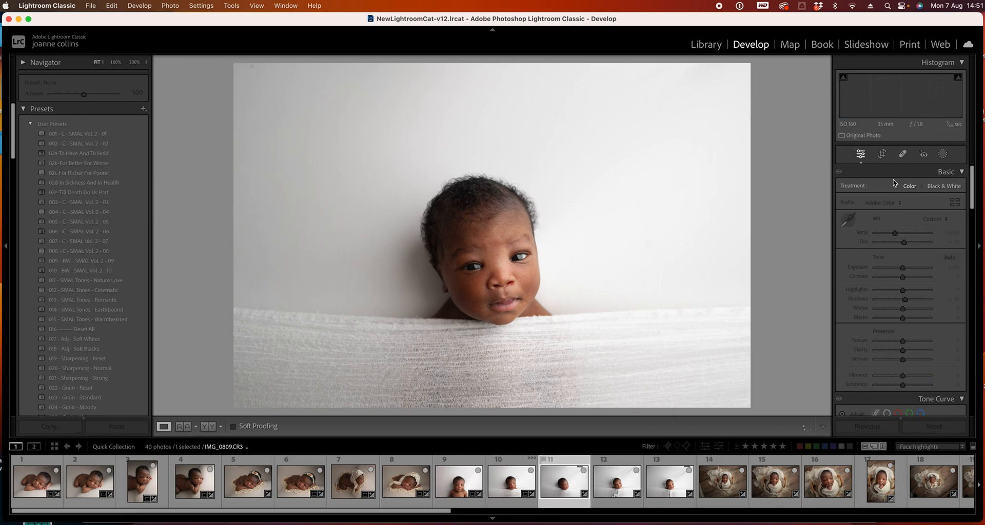
pyautogui.click(880, 155)
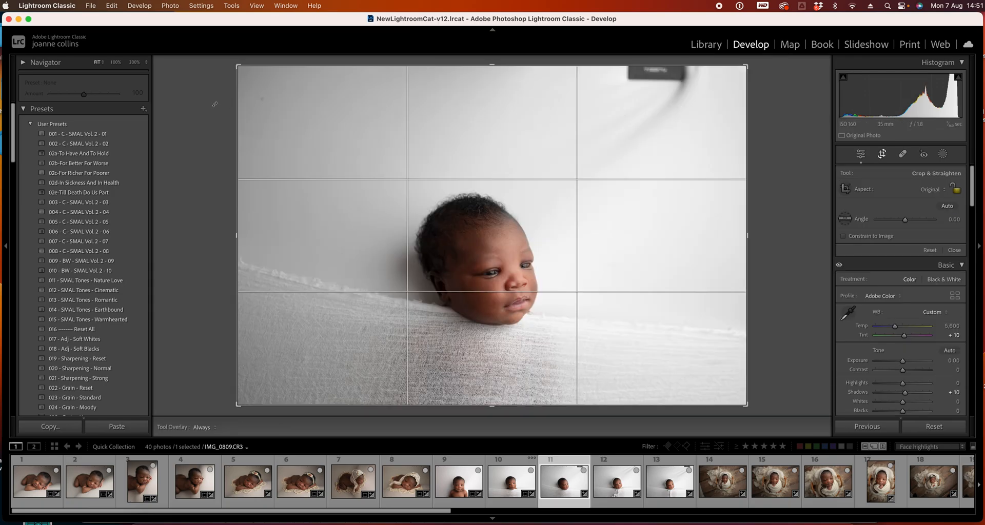
pyautogui.moveTo(235, 64); pyautogui.dragTo(274, 99)
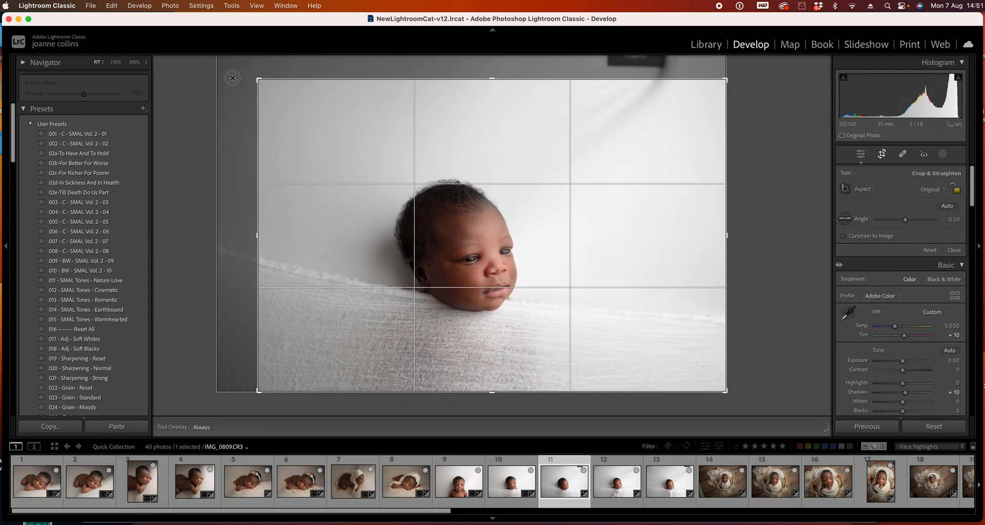
pyautogui.moveTo(519, 281); pyautogui.dragTo(553, 279)
pyautogui.press('Return')
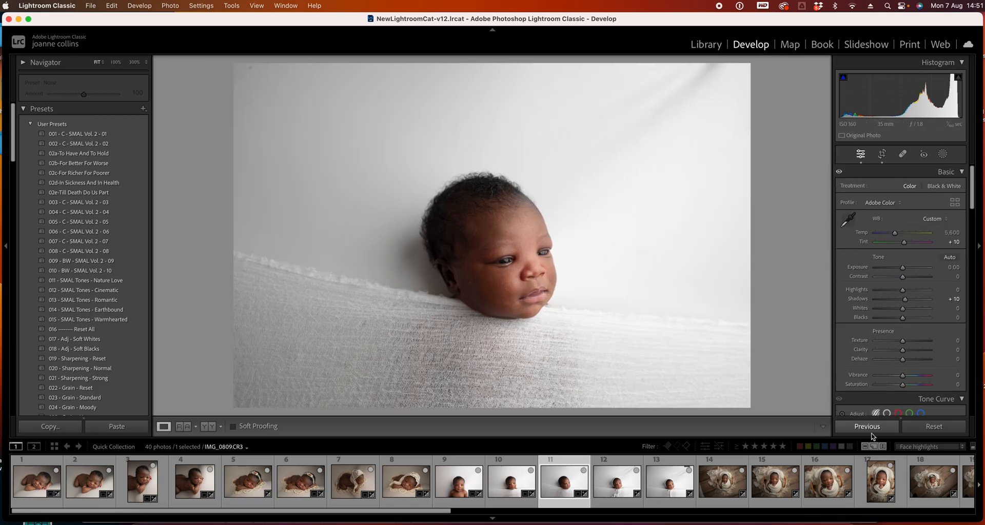
# Reopen photo 11's crop, nudge the image slightly, and apply
pyautogui.click(884, 155)
pyautogui.moveTo(655, 270); pyautogui.dragTo(651, 269)
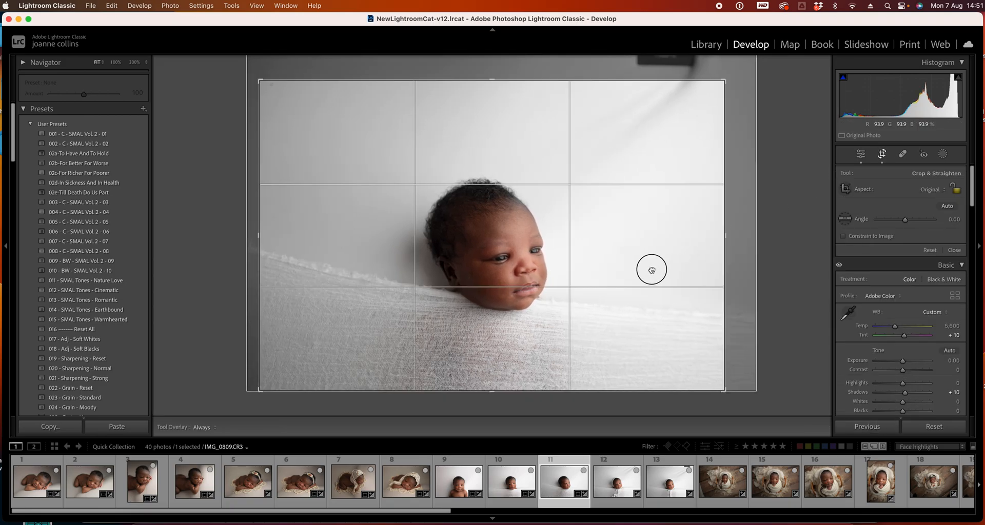
pyautogui.press('Return')
# Select photo 12, rotate its crop to about 1.61°, and apply
pyautogui.press('Right')
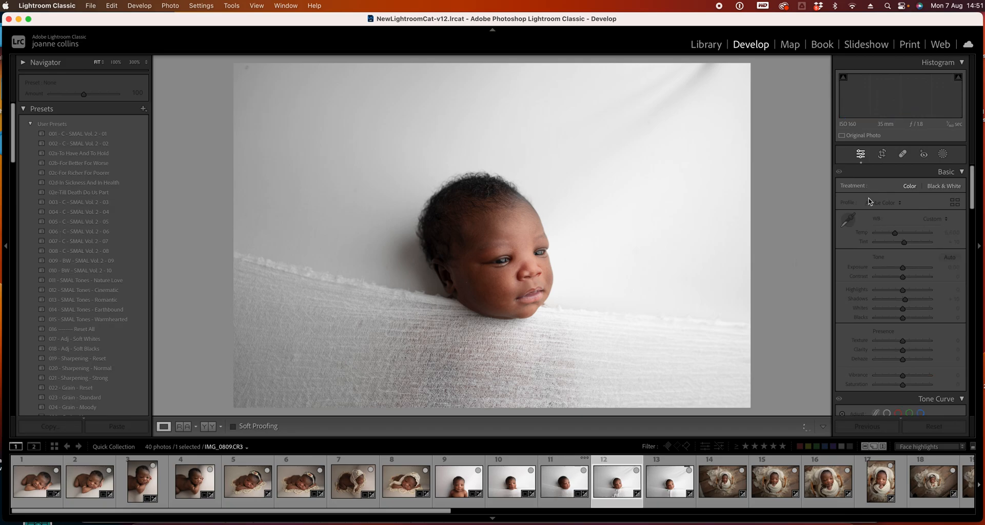
pyautogui.click(881, 156)
pyautogui.moveTo(767, 78); pyautogui.dragTo(733, 77)
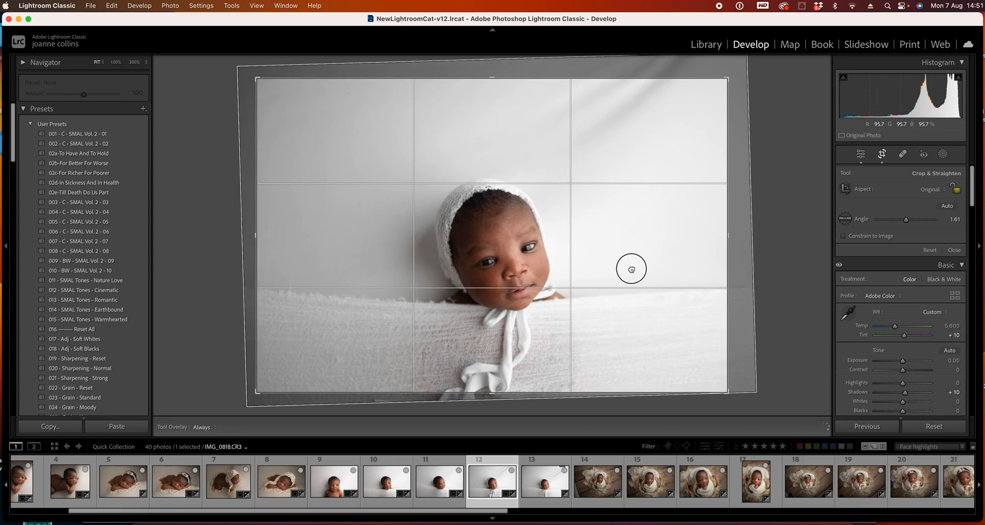
pyautogui.press('Return')
# Reopen photo 12's crop, nudge the image slightly, and apply
pyautogui.click(882, 154)
pyautogui.moveTo(590, 285); pyautogui.dragTo(586, 283)
pyautogui.press('Return')
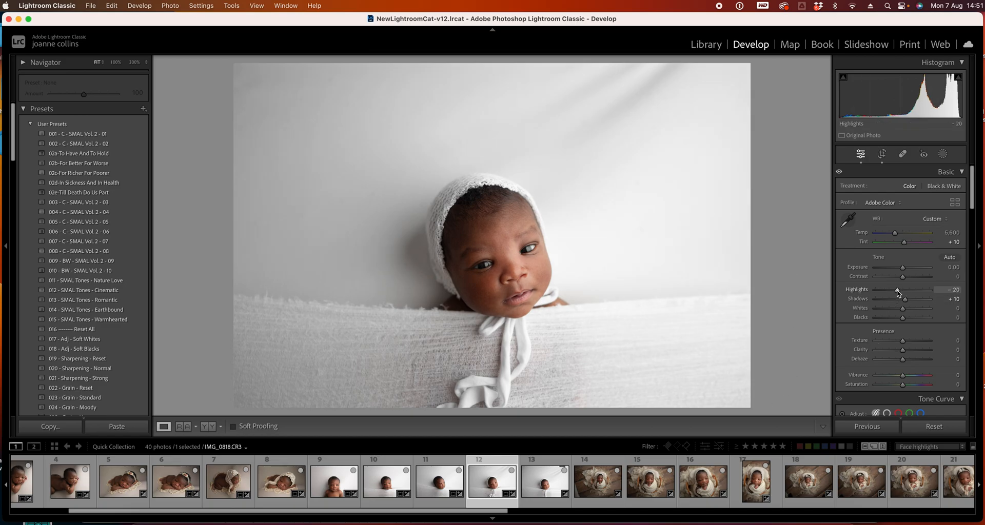
# Undo the last Highlights change on photo 12
pyautogui.press('super+z')
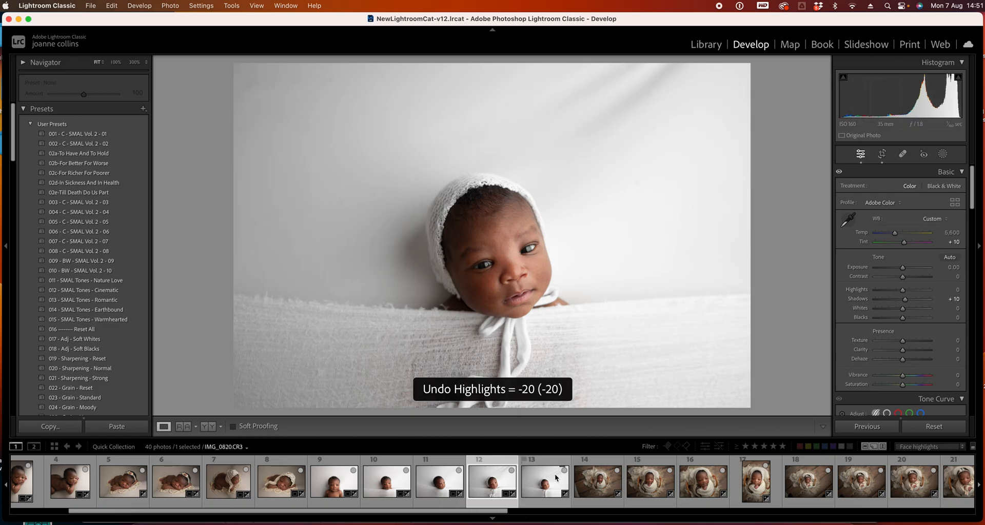
# Select photo 13, rotate its crop about 4.77°, crop in from the upper-left corner, reposition the image, and apply
pyautogui.click(555, 473)
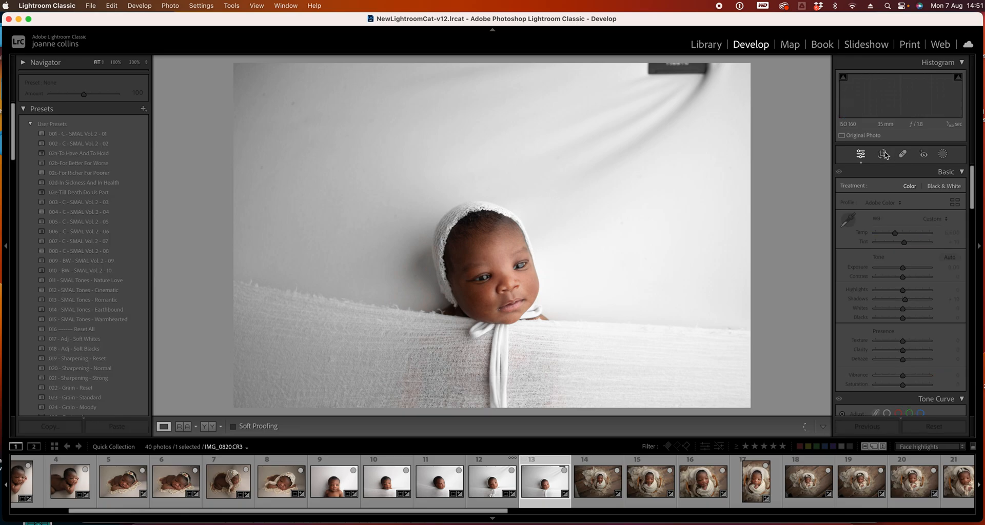
pyautogui.press('r')
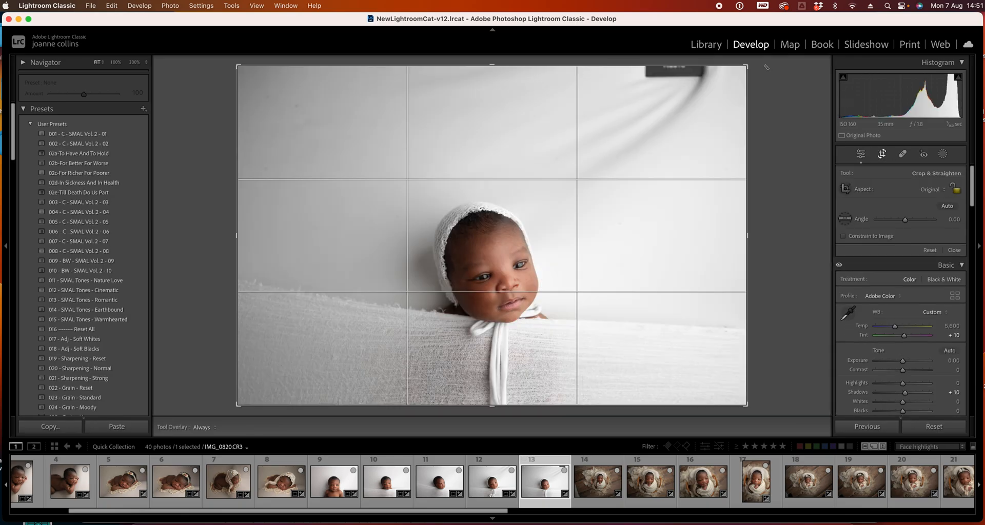
pyautogui.moveTo(763, 64)
pyautogui.mouseDown()
pyautogui.moveTo(752, 58)
pyautogui.moveTo(762, 74)
pyautogui.mouseUp()
pyautogui.moveTo(266, 85); pyautogui.dragTo(279, 99)
pyautogui.moveTo(656, 240); pyautogui.dragTo(676, 202)
pyautogui.moveTo(602, 271); pyautogui.dragTo(611, 261)
pyautogui.press('Return')
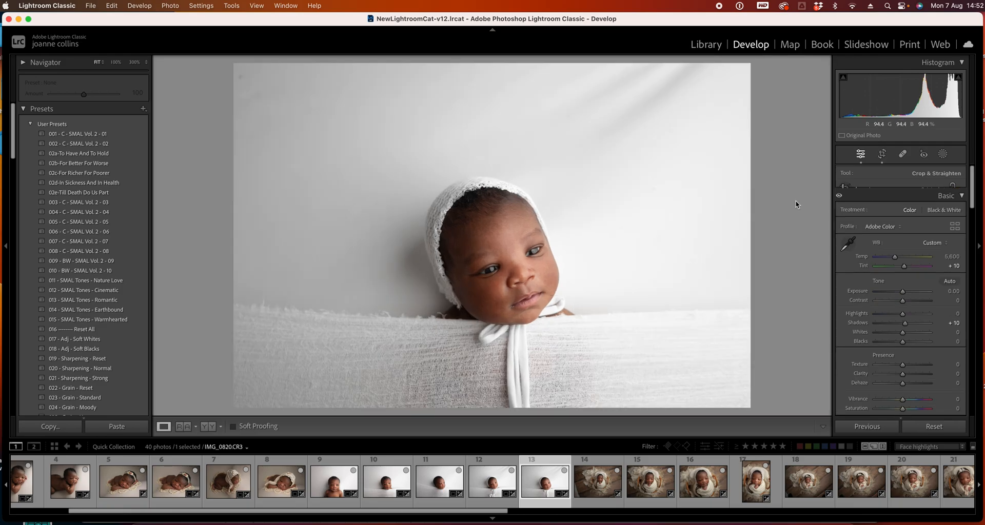
pyautogui.click(882, 156)
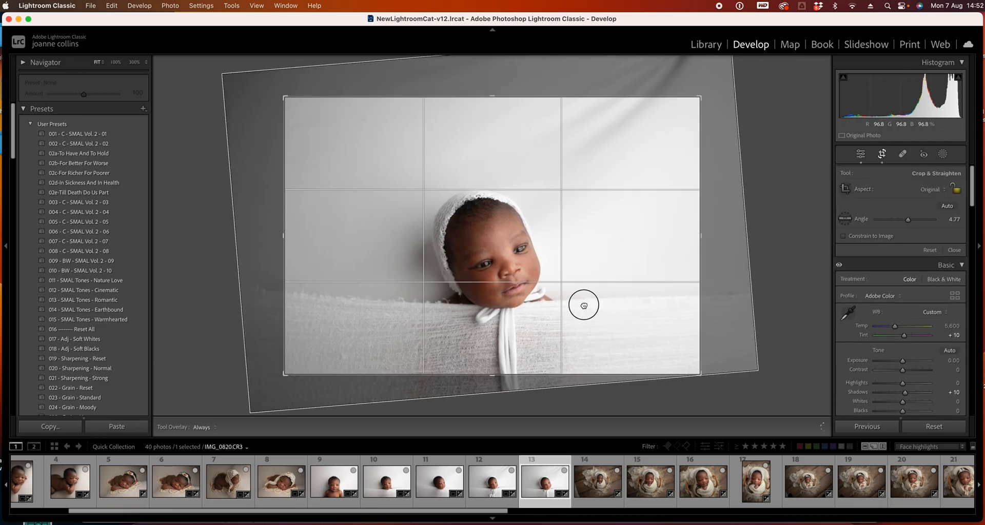
pyautogui.press('Return')
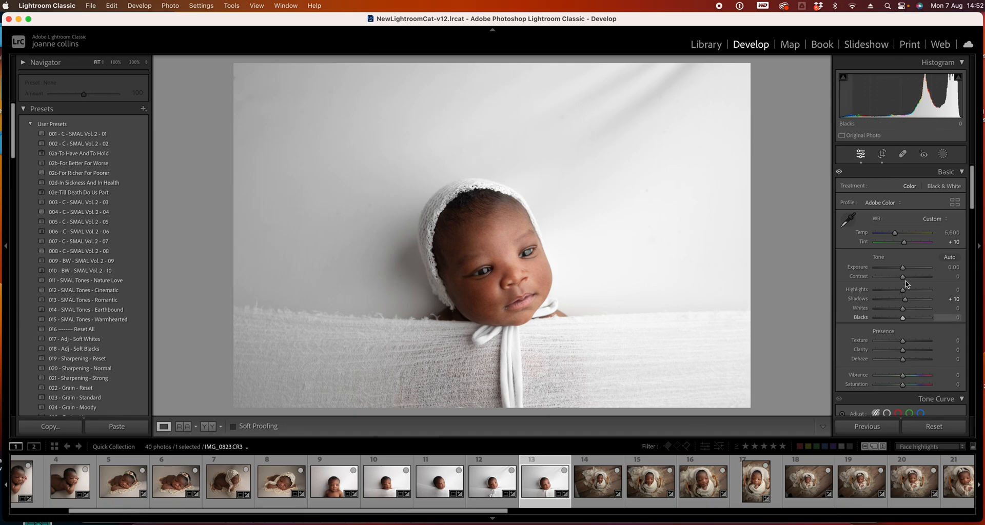
# Lower photo 13's Highlights and move on to photo 14
pyautogui.moveTo(901, 291); pyautogui.dragTo(878, 295)
pyautogui.click(885, 291)
pyautogui.press('Right')
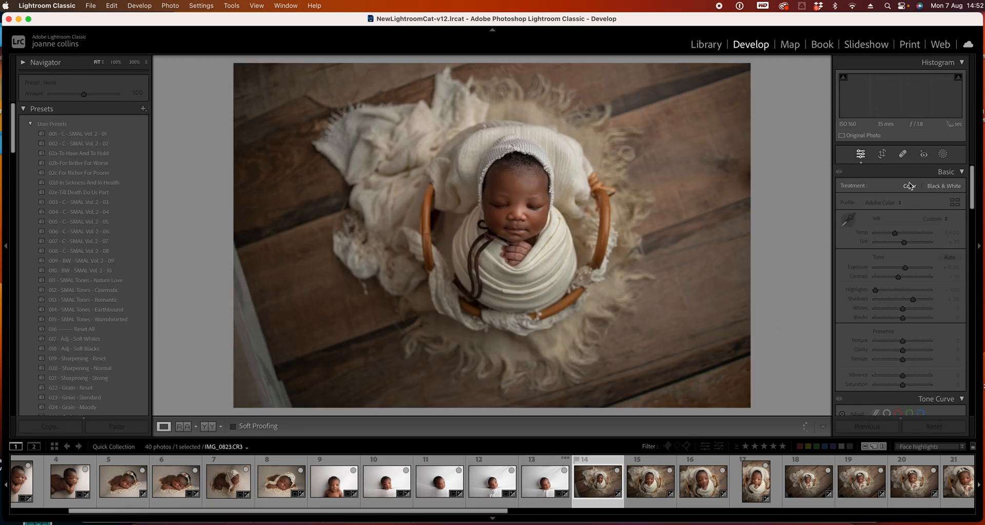
# Rotate photo 14's crop to about -2.63°, nudge the image slightly, and apply
pyautogui.click(879, 154)
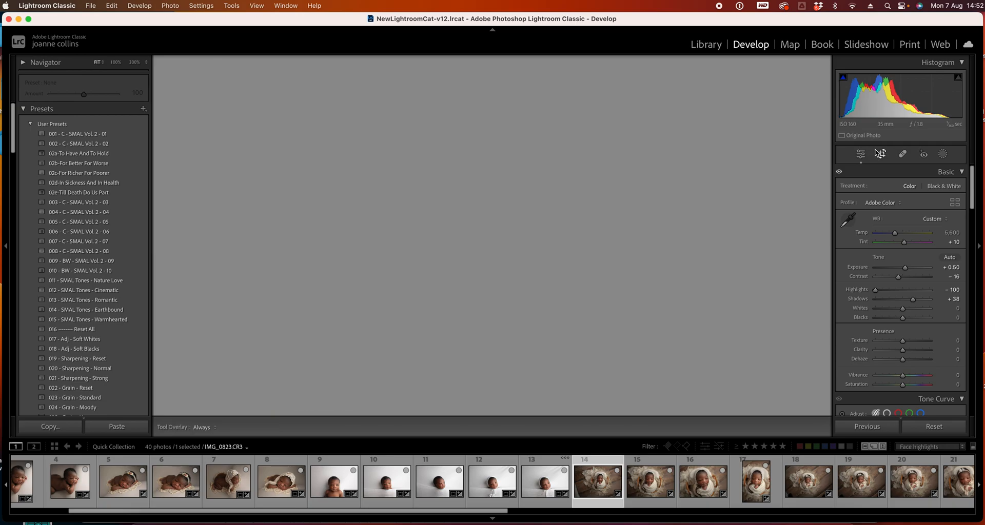
pyautogui.moveTo(761, 63); pyautogui.dragTo(751, 50)
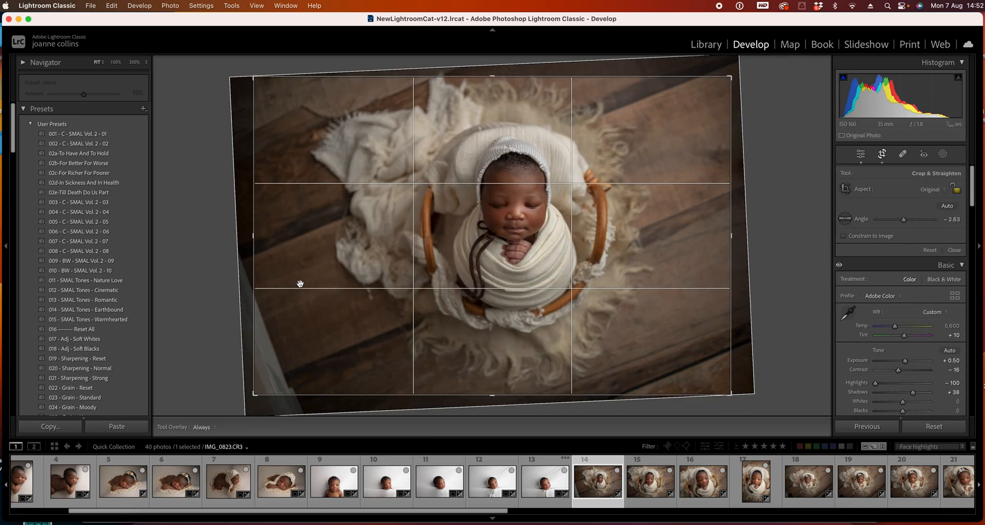
pyautogui.moveTo(270, 291); pyautogui.dragTo(275, 291)
pyautogui.press('Return')
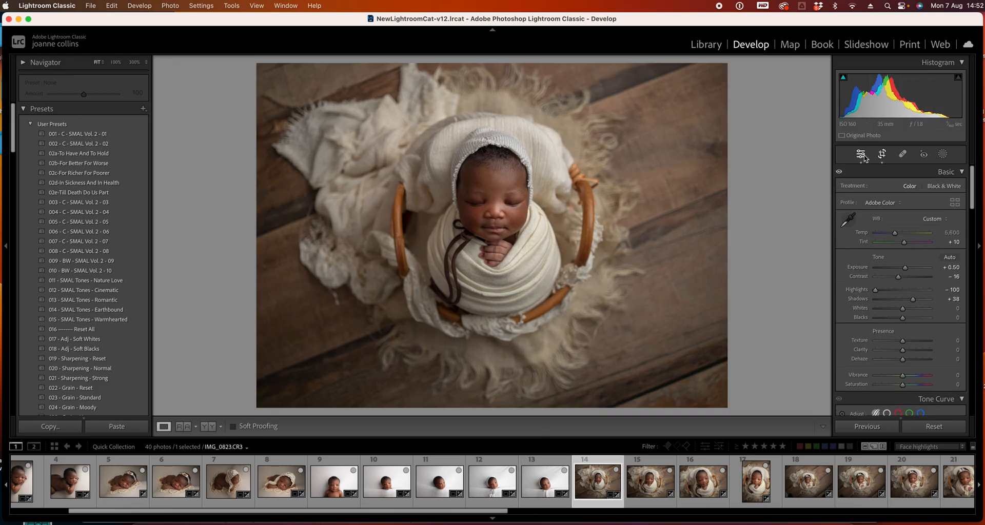
pyautogui.click(880, 154)
pyautogui.press('Return')
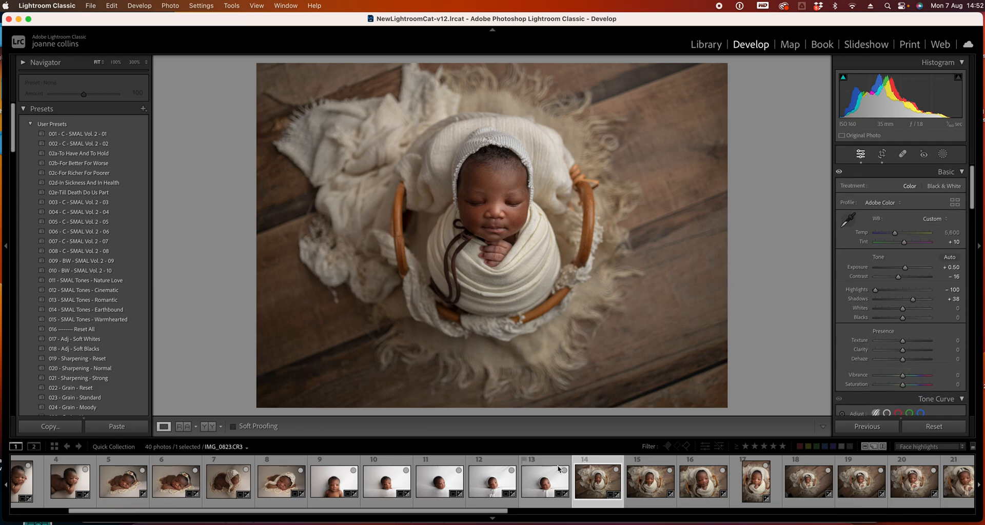
# Select photo 15, rotate its crop to about -2.56°, reposition the image, and apply
pyautogui.click(657, 487)
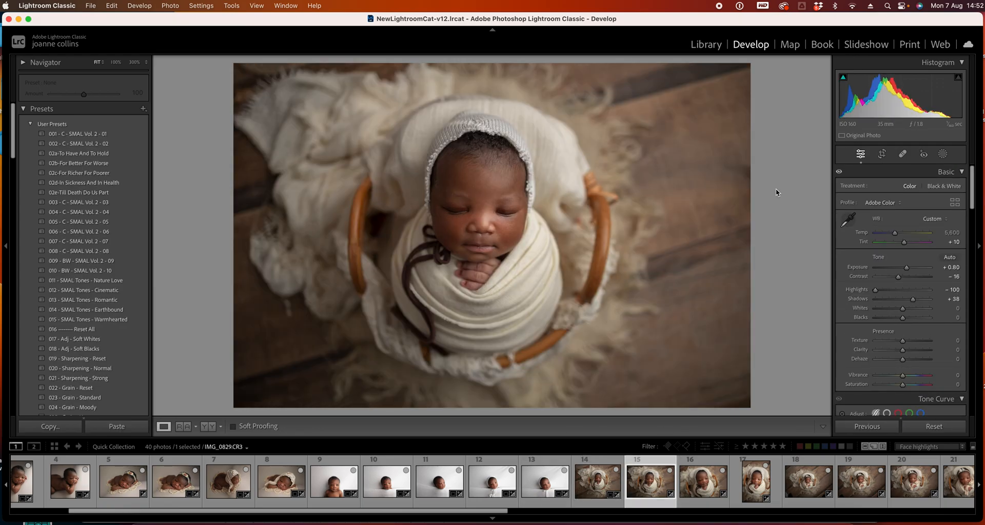
pyautogui.click(881, 154)
pyautogui.moveTo(754, 64); pyautogui.dragTo(731, 78)
pyautogui.moveTo(533, 194)
pyautogui.mouseDown()
pyautogui.moveTo(534, 209)
pyautogui.moveTo(533, 195)
pyautogui.mouseUp()
pyautogui.moveTo(724, 269); pyautogui.dragTo(746, 269)
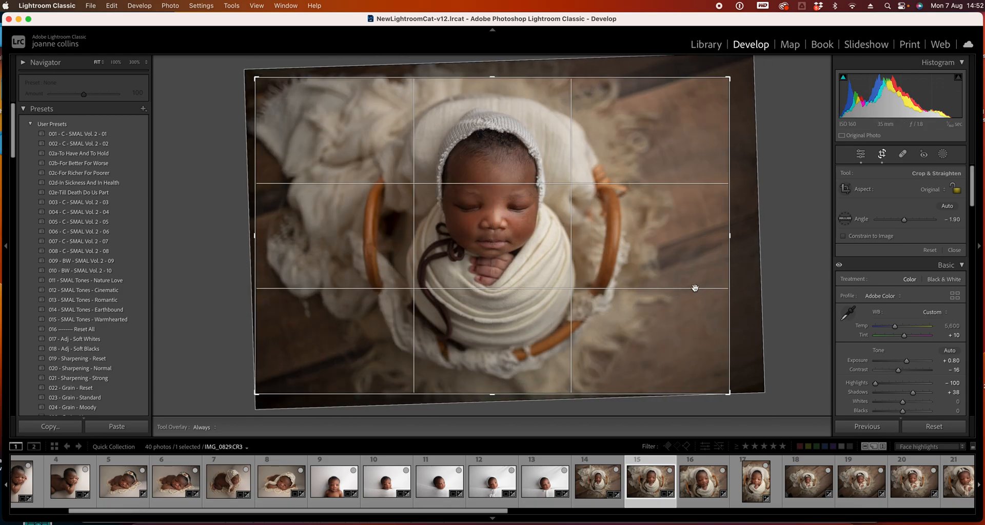
pyautogui.moveTo(744, 88); pyautogui.dragTo(748, 86)
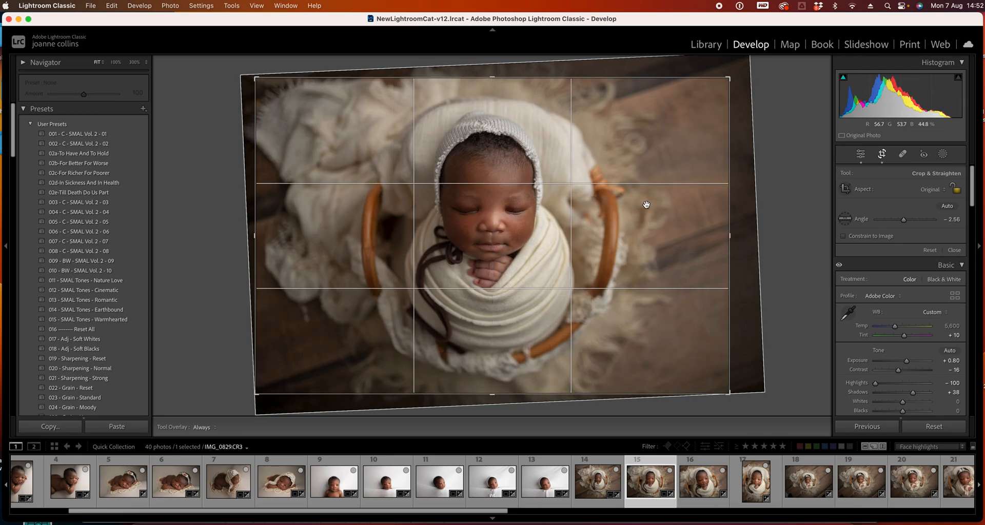
pyautogui.press('Return')
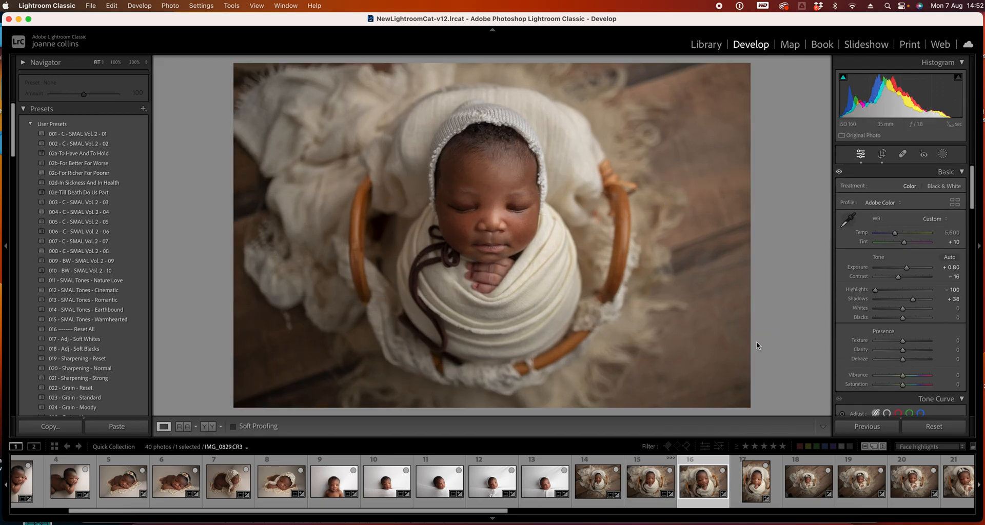
# Review the crop framing of photos 16 and 17 without changing them
pyautogui.press('Right')
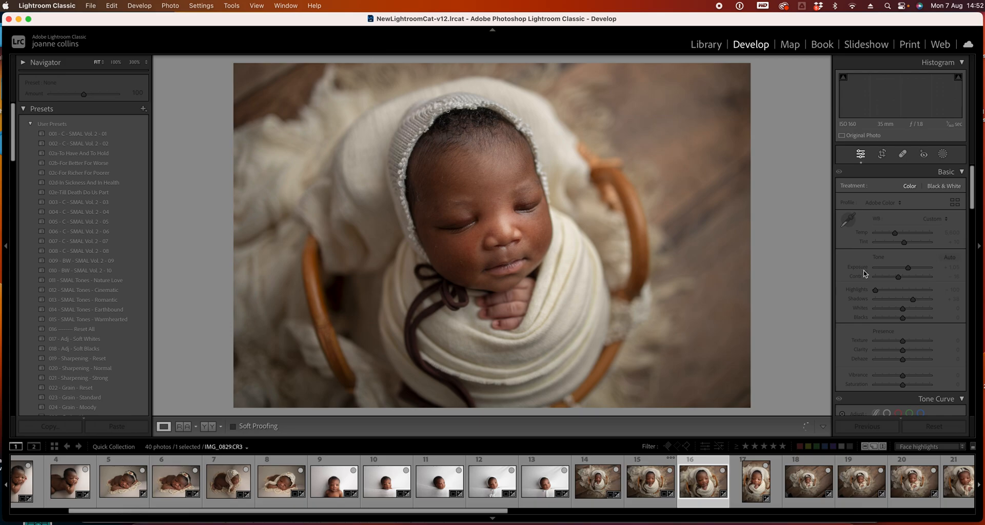
pyautogui.press('r')
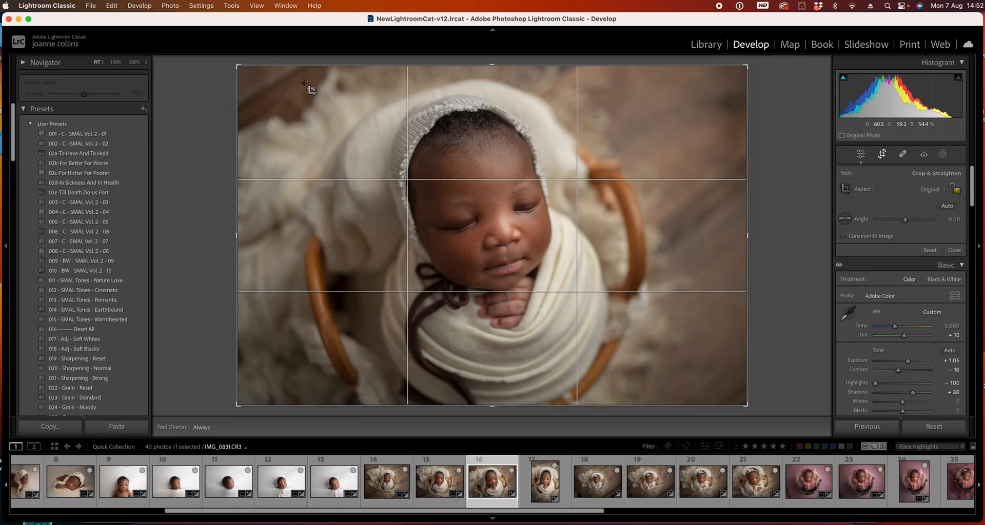
pyautogui.press('Return')
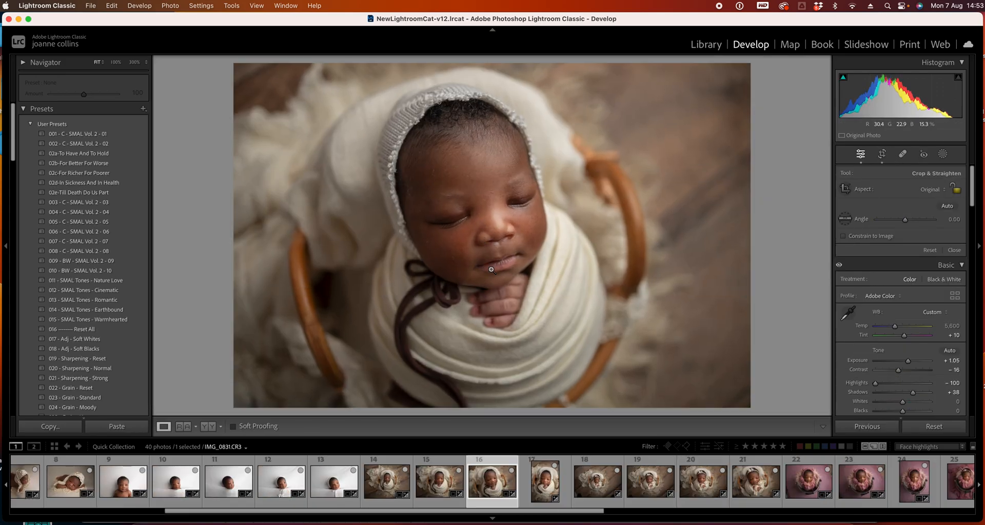
pyautogui.press('Right')
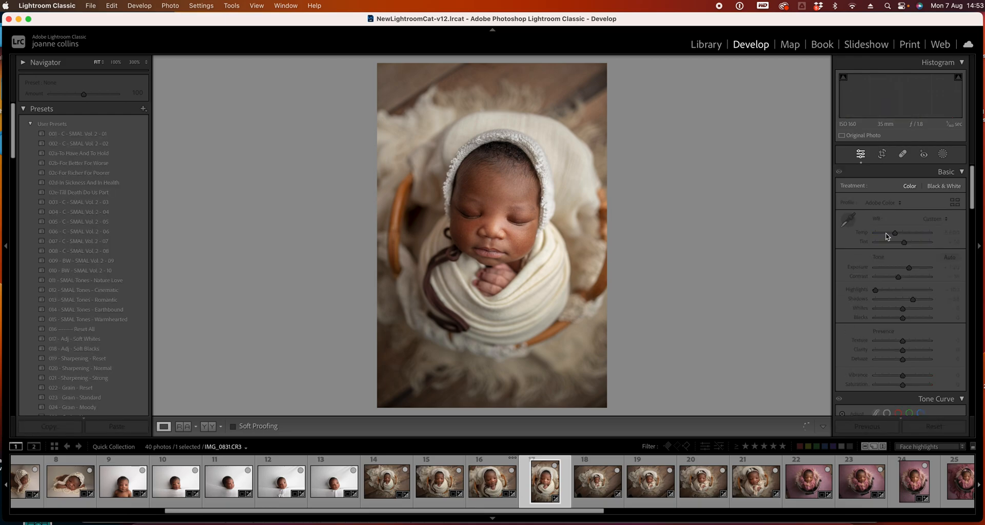
pyautogui.press('r')
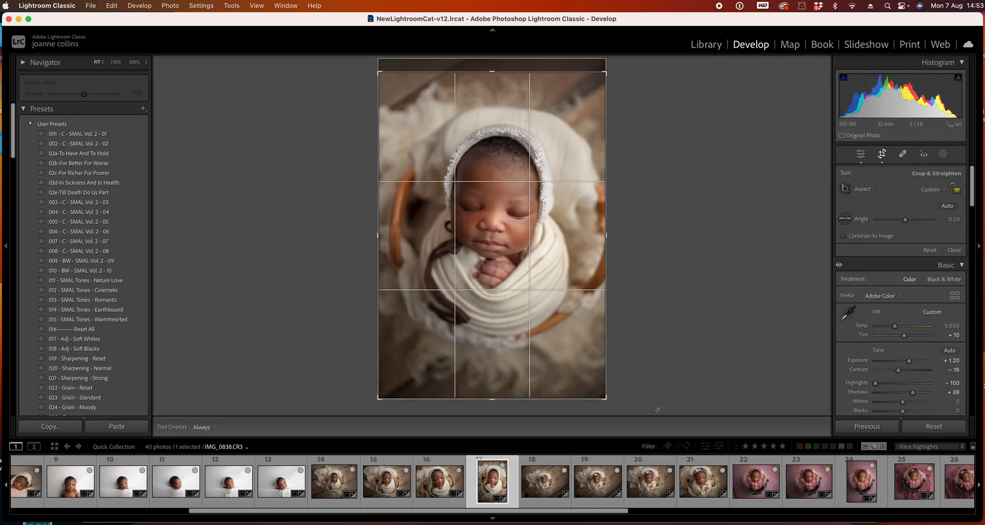
pyautogui.press('Return')
pyautogui.press('Right')
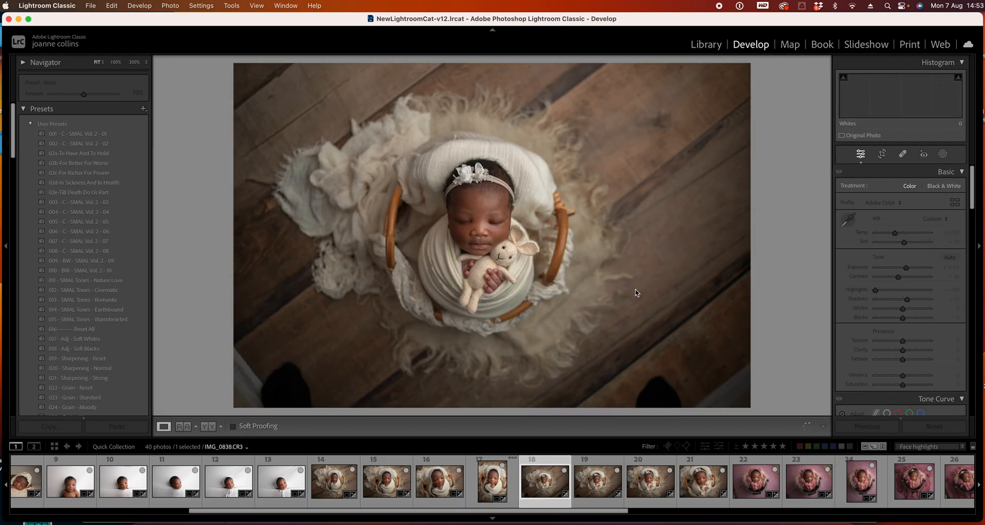
pyautogui.press('Left')
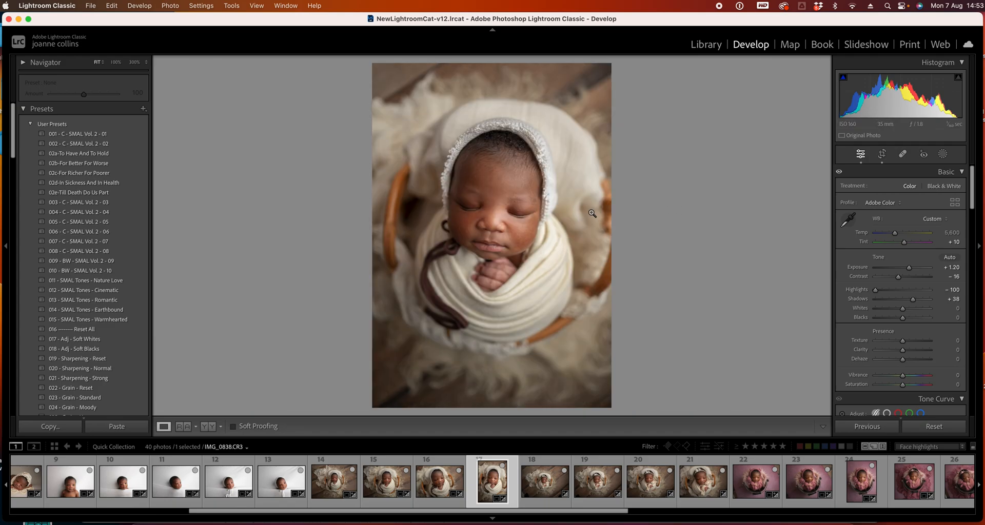
# Zoom in to check photo 17's detail, return to fit, and lower its Exposure to +1.05
pyautogui.click(549, 200)
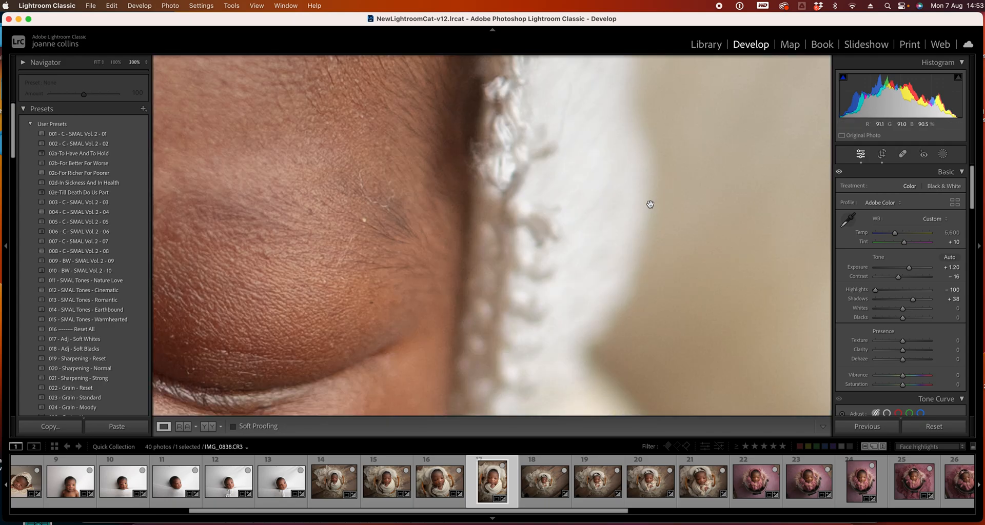
pyautogui.click(97, 63)
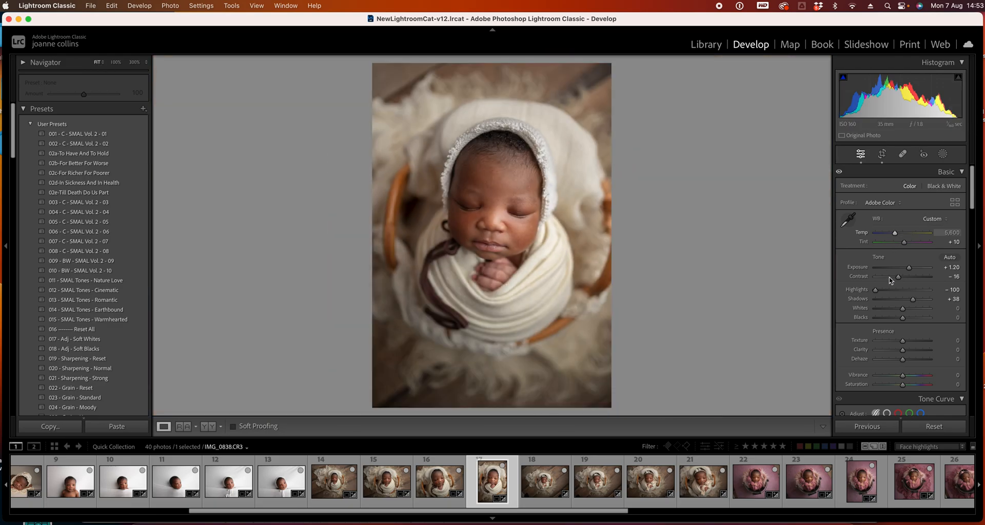
pyautogui.moveTo(908, 268); pyautogui.dragTo(909, 270)
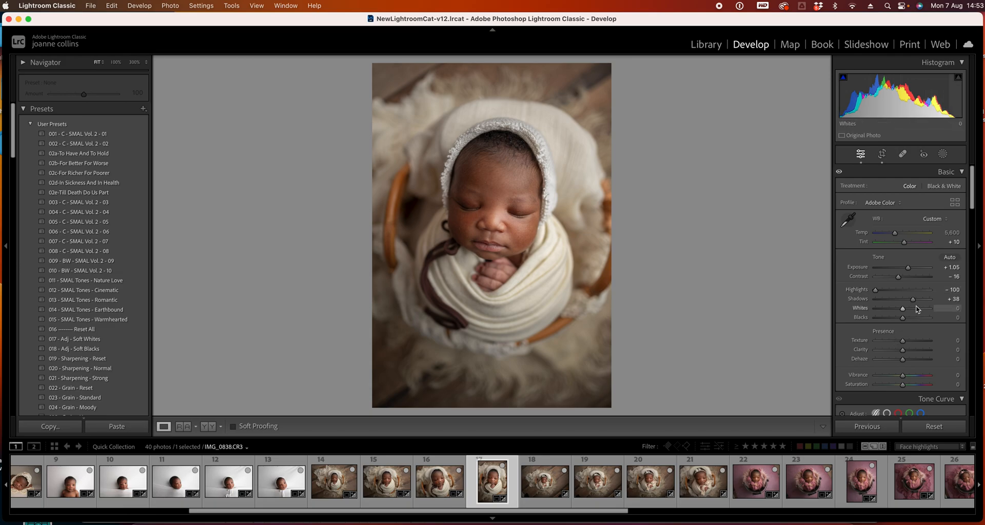
# Raise photo 17's Shadows to +74 and undo it
pyautogui.moveTo(912, 299); pyautogui.dragTo(923, 300)
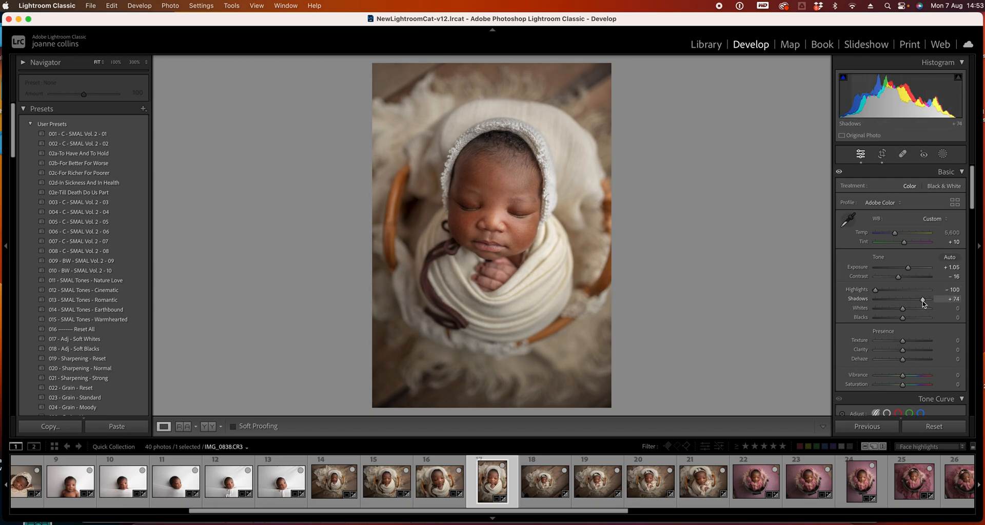
pyautogui.press('super+z')
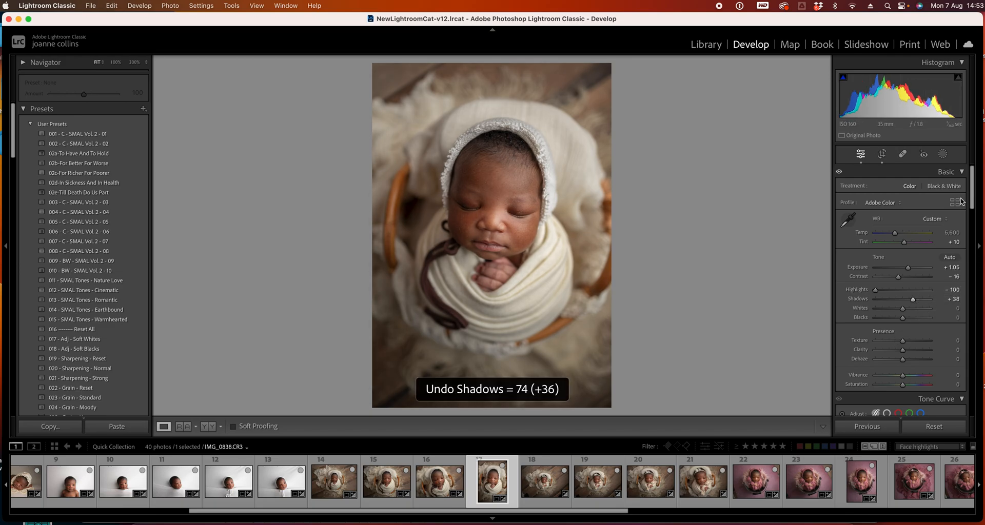
# Set the Tone Curve Darks region to +18 on photo 17
pyautogui.moveTo(972, 201); pyautogui.dragTo(974, 221)
pyautogui.scroll(-5, 974, 221)
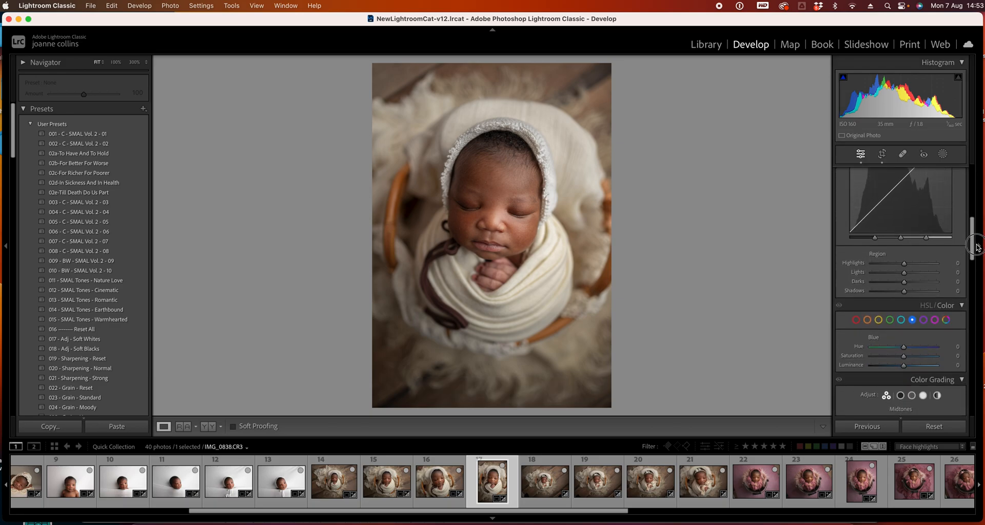
pyautogui.moveTo(905, 347); pyautogui.dragTo(910, 348)
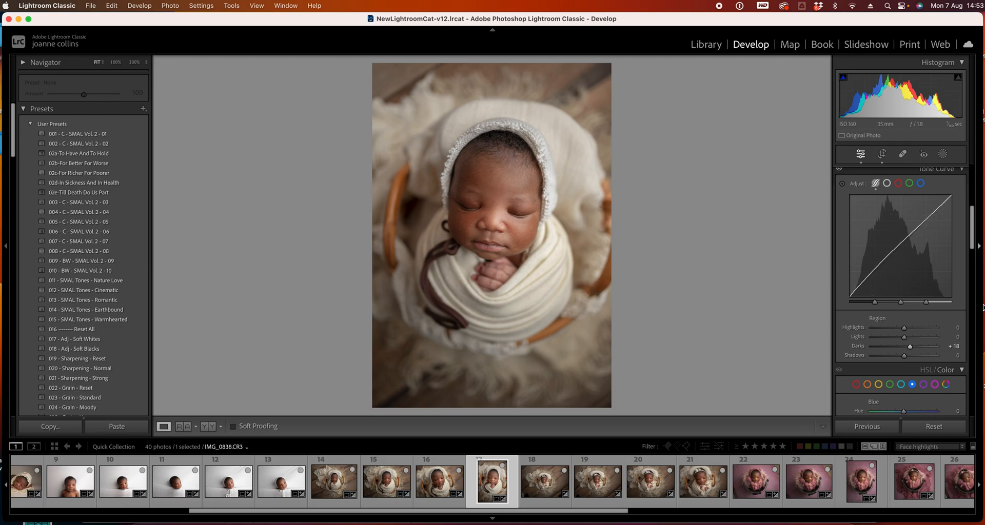
# Set photo 17's Blacks to -7 and Shadows to +59
pyautogui.moveTo(973, 224); pyautogui.dragTo(973, 101)
pyautogui.moveTo(902, 318); pyautogui.dragTo(899, 323)
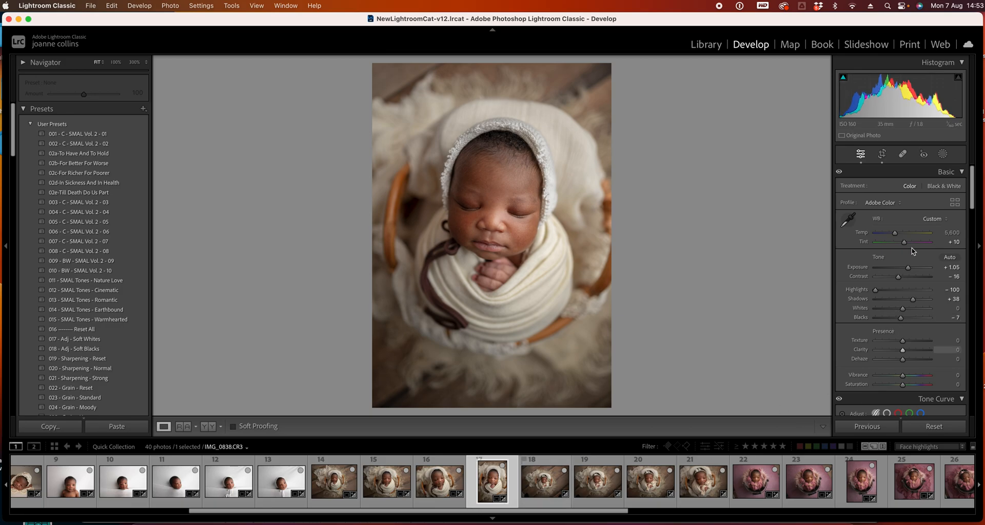
pyautogui.moveTo(912, 299); pyautogui.dragTo(919, 301)
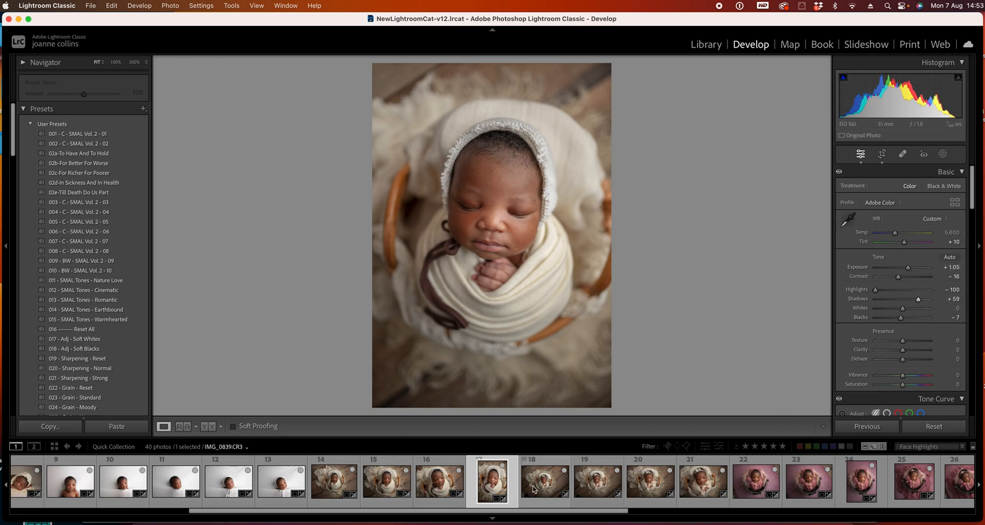
# Select photo 18 and straighten it with the Crop tool, rotating the crop to about -4.14 degrees
pyautogui.click(546, 480)
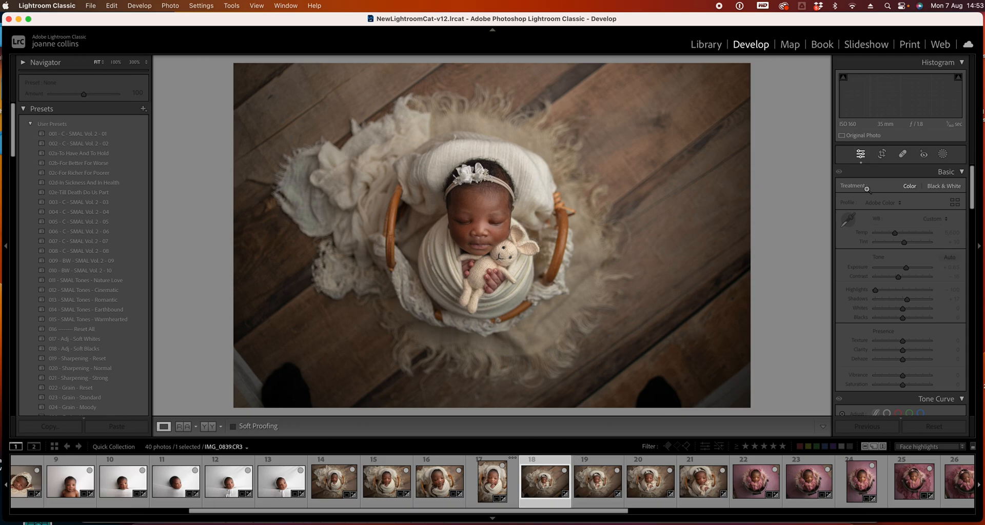
pyautogui.click(882, 154)
pyautogui.moveTo(752, 70); pyautogui.dragTo(755, 74)
pyautogui.press('Return')
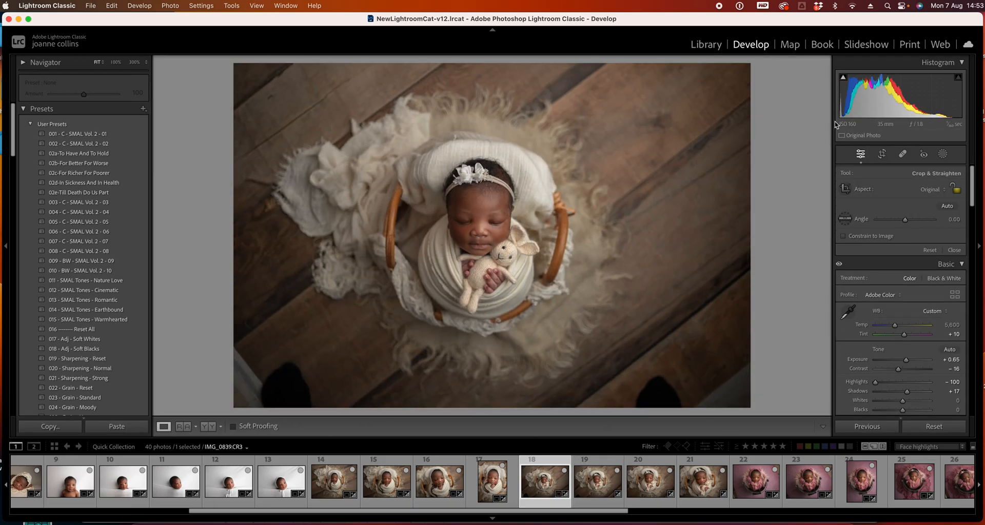
pyautogui.click(881, 154)
pyautogui.moveTo(741, 72); pyautogui.dragTo(740, 72)
pyautogui.moveTo(739, 399); pyautogui.dragTo(754, 302)
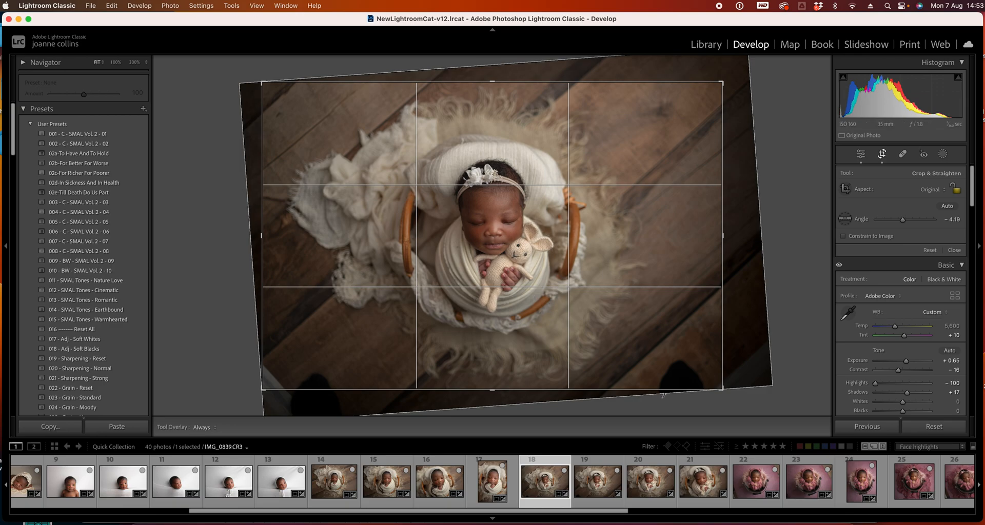
pyautogui.moveTo(662, 395); pyautogui.dragTo(665, 394)
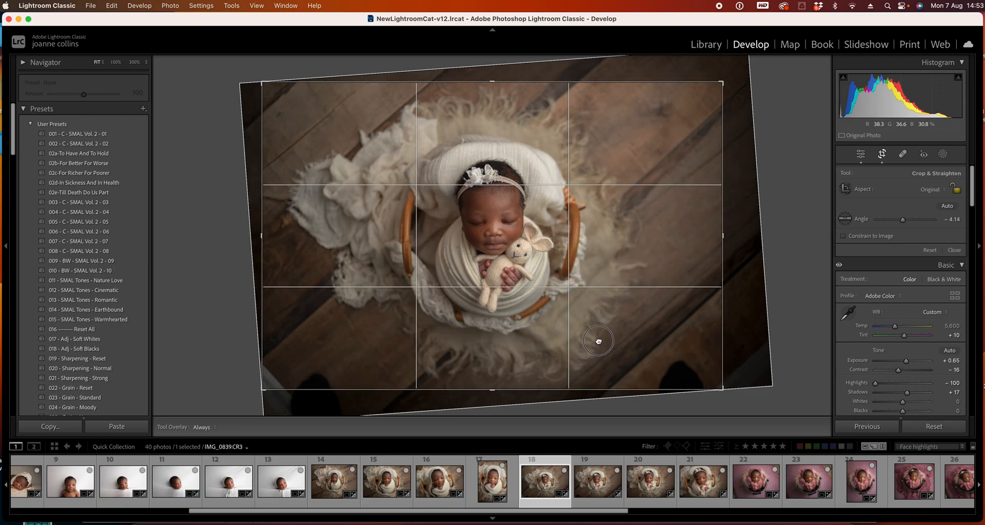
pyautogui.doubleClick(598, 342)
# Undo the move to the next photo and reapply photo 18's rotated crop
pyautogui.press('Right')
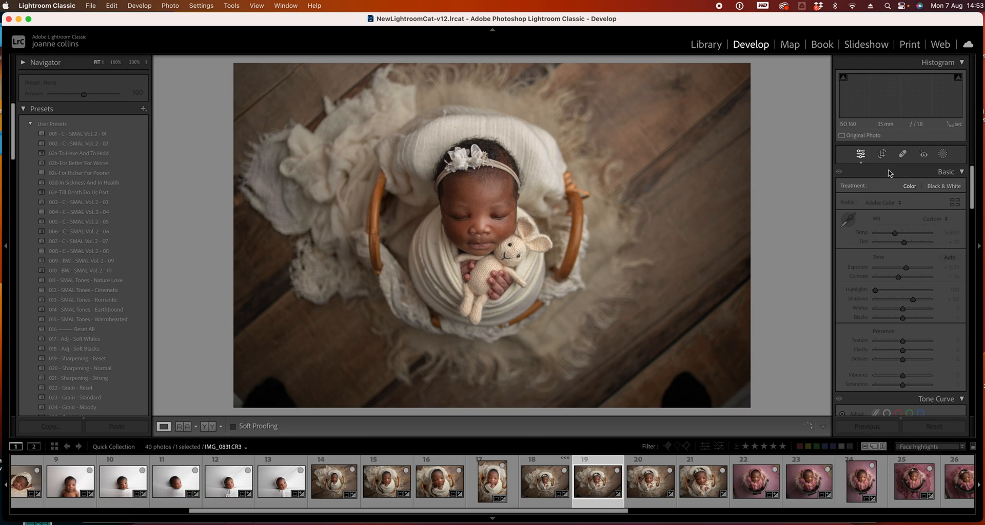
pyautogui.press('super+z')
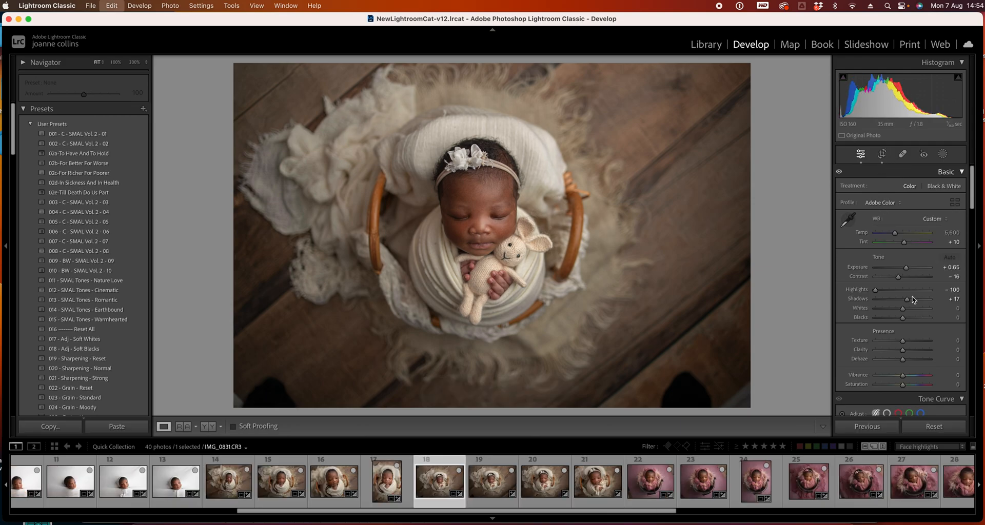
pyautogui.click(882, 157)
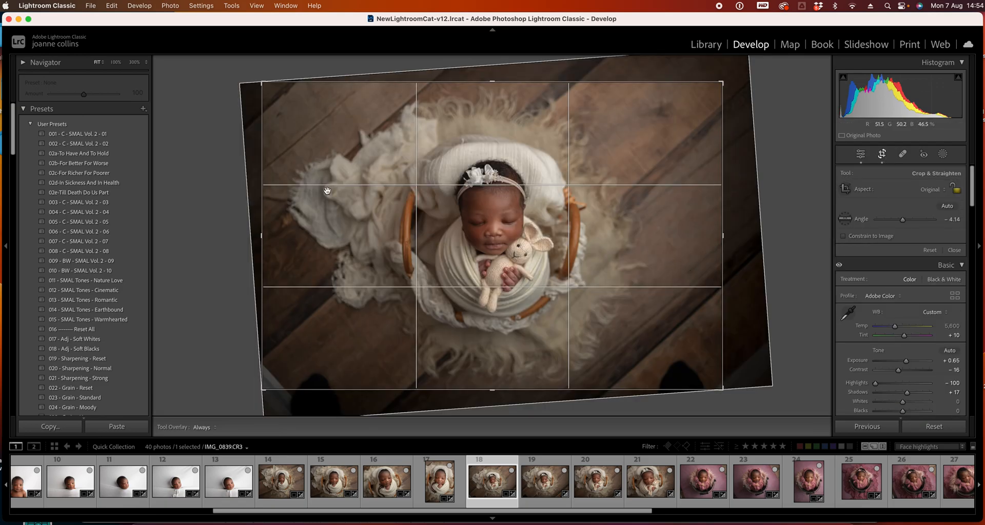
pyautogui.press('Return')
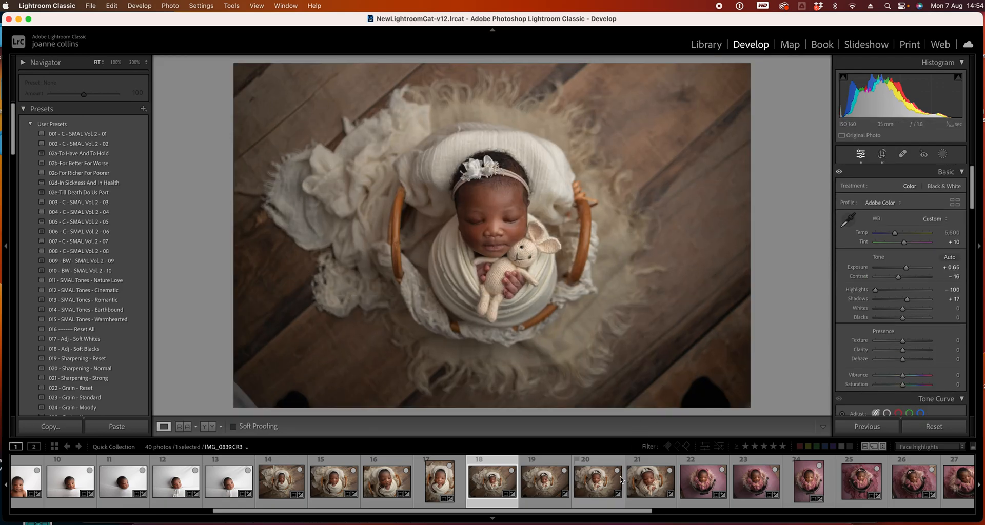
# Select photo 19 and crop it slightly tighter from the lower-right corner
pyautogui.click(544, 485)
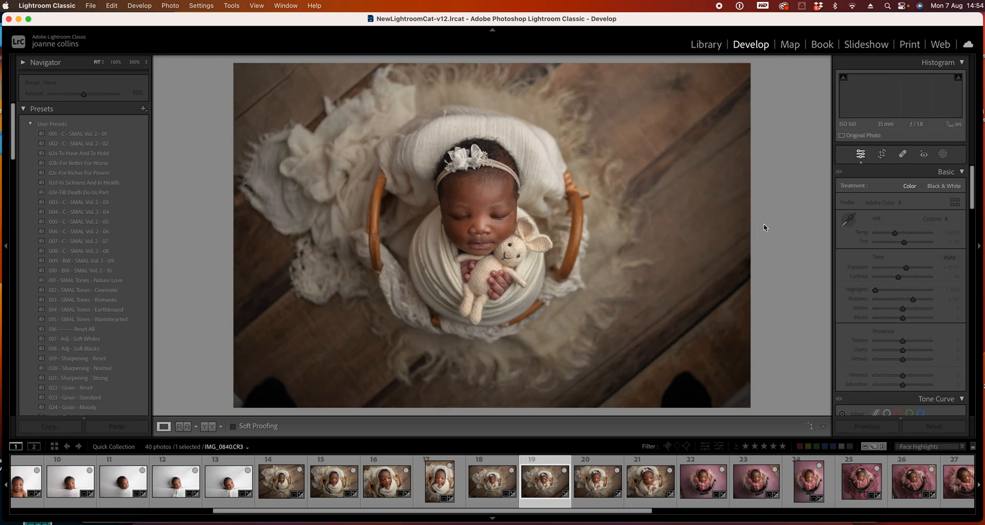
pyautogui.press('r')
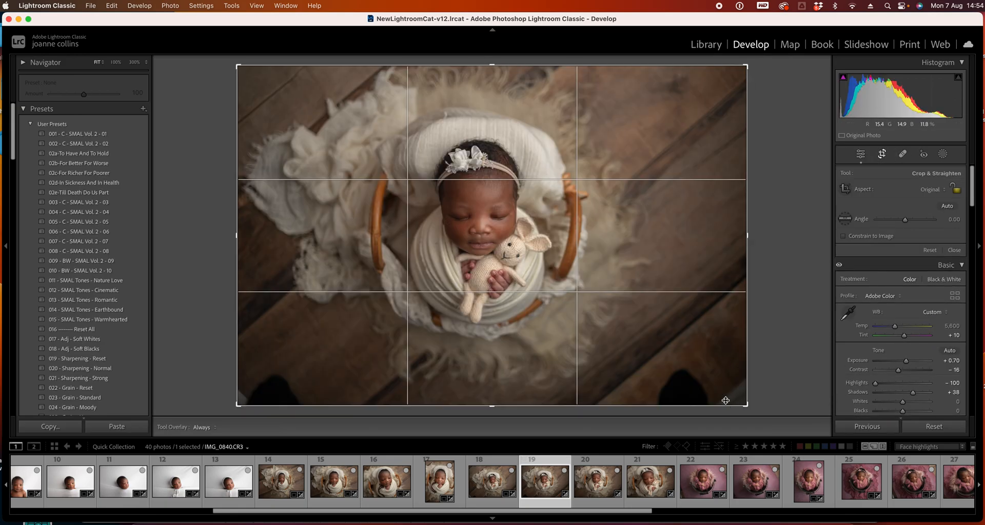
pyautogui.moveTo(747, 404); pyautogui.dragTo(733, 401)
pyautogui.press('Return')
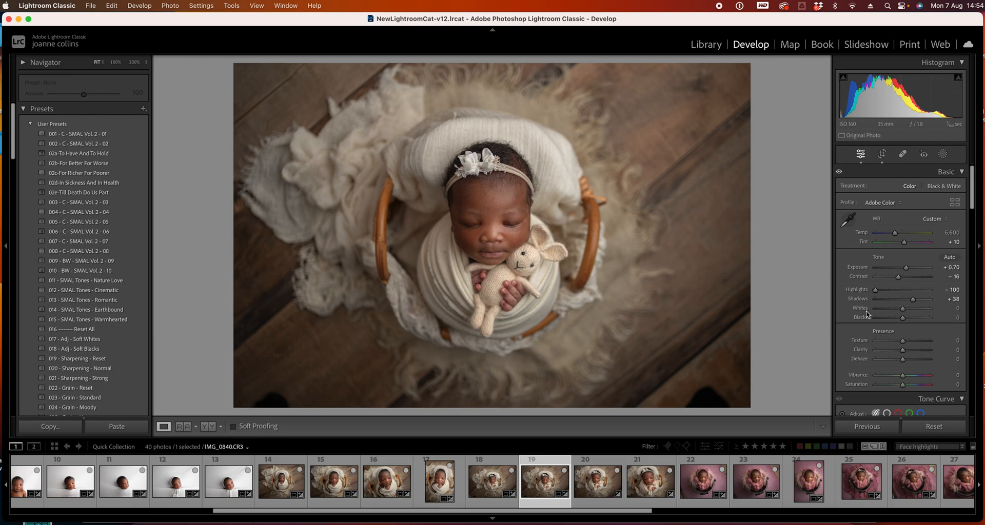
# Crop photo 20 tighter from its lower-right corner and nudge the crop area slightly upward
pyautogui.press('Right')
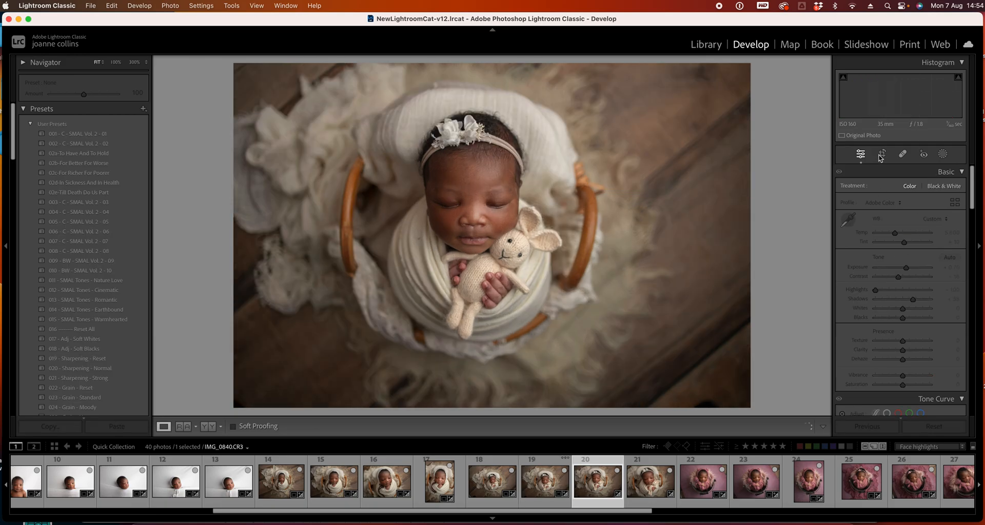
pyautogui.click(880, 157)
pyautogui.moveTo(744, 403); pyautogui.dragTo(725, 393)
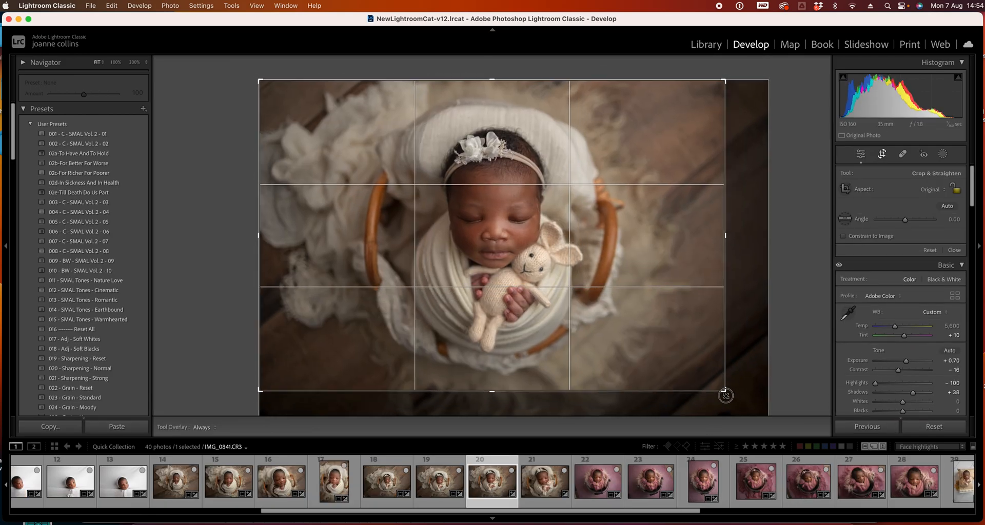
pyautogui.press('Return')
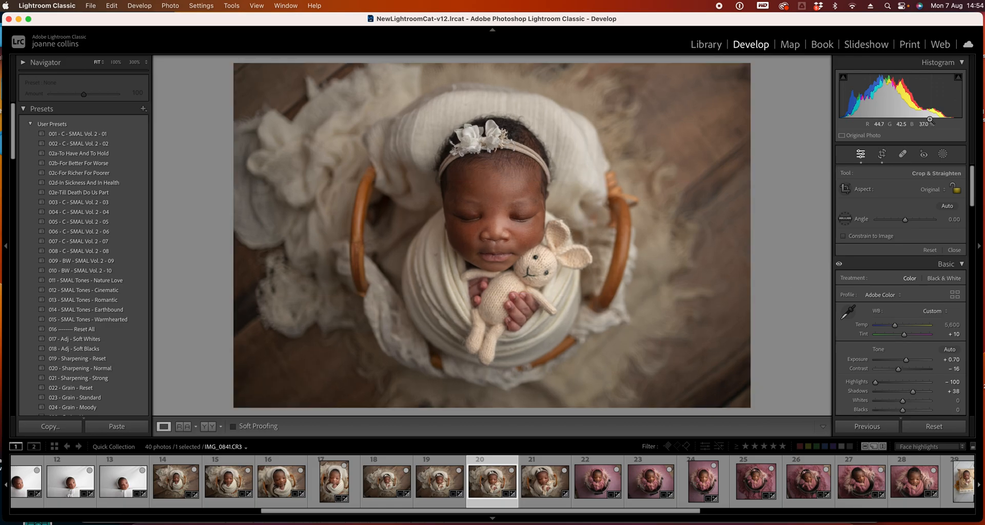
pyautogui.click(882, 155)
pyautogui.moveTo(561, 258); pyautogui.dragTo(558, 249)
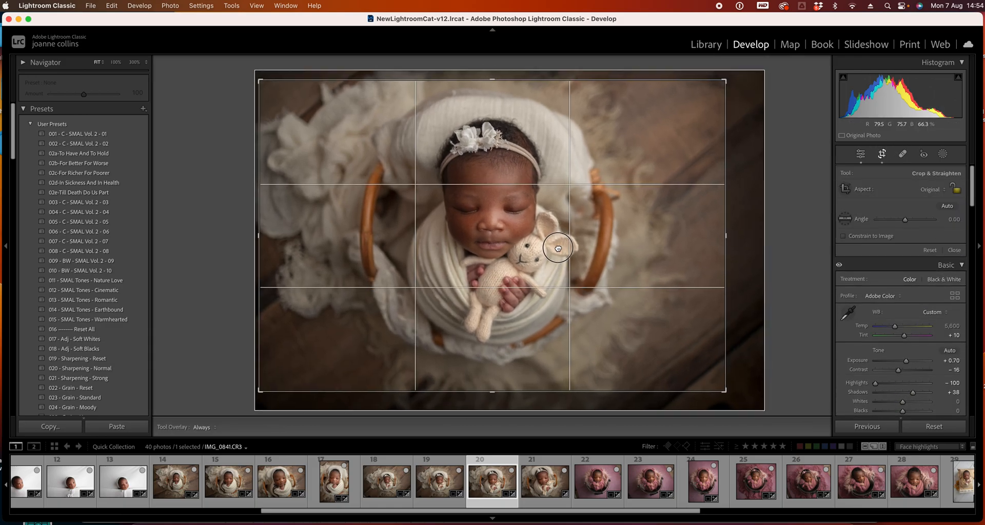
pyautogui.press('Return')
# Step through the photos to photo 26 and set its Exposure to +0.30
pyautogui.press('Right')
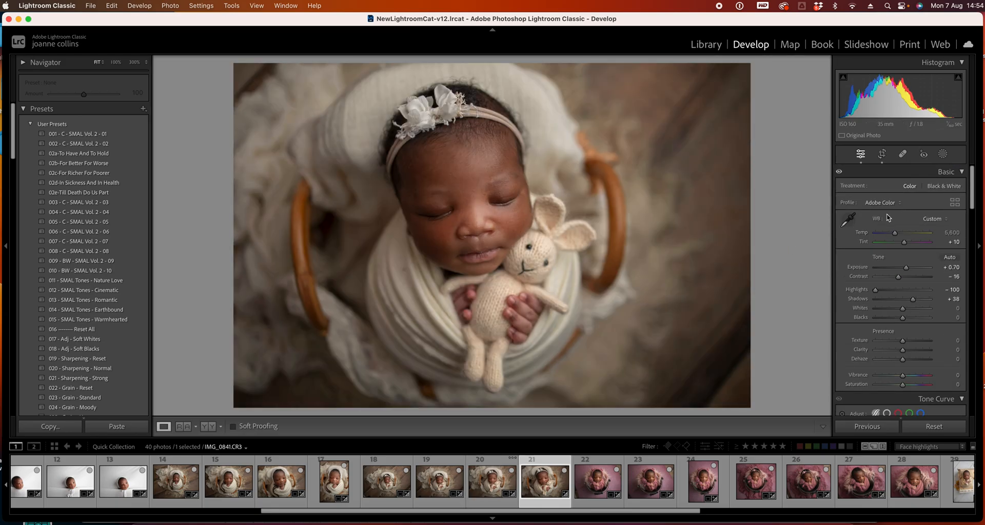
pyautogui.press('Right')
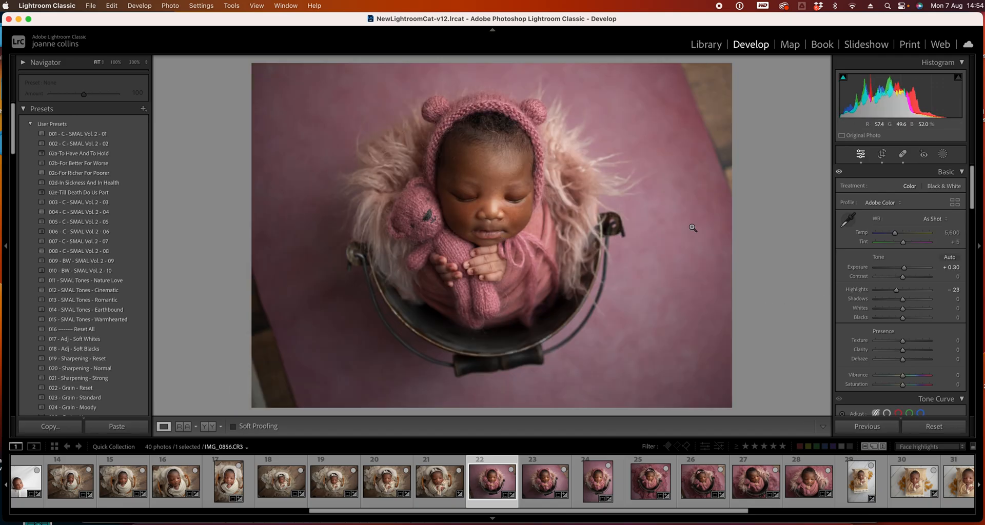
pyautogui.press('Right')
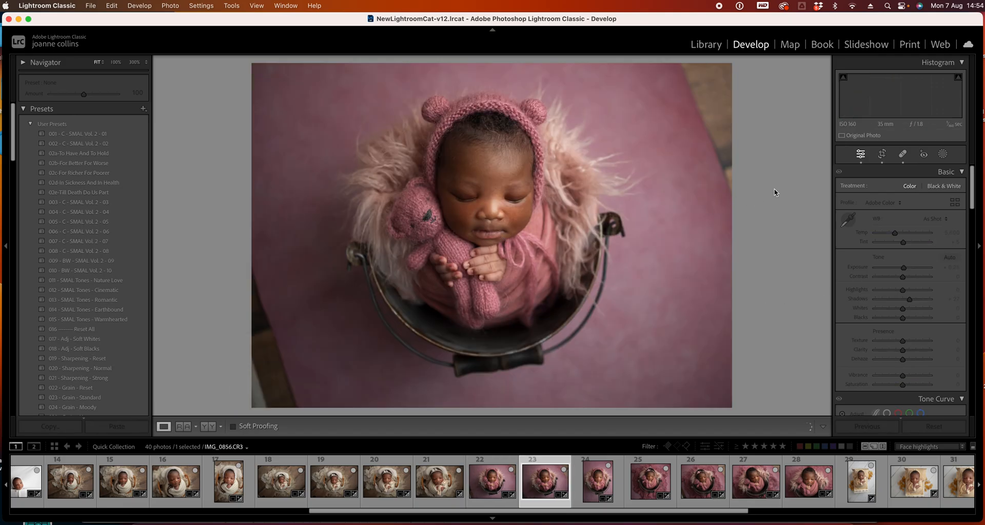
pyautogui.press('Right')
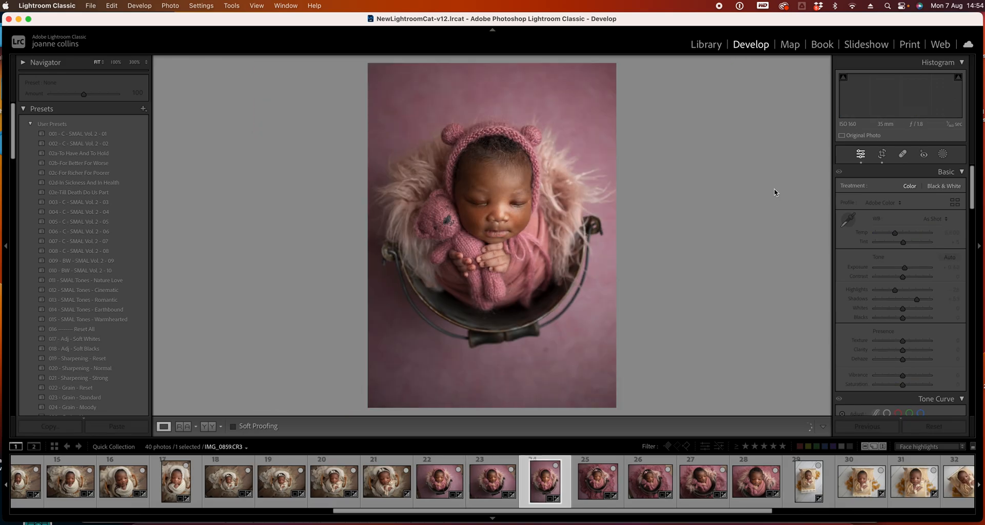
pyautogui.press('Right')
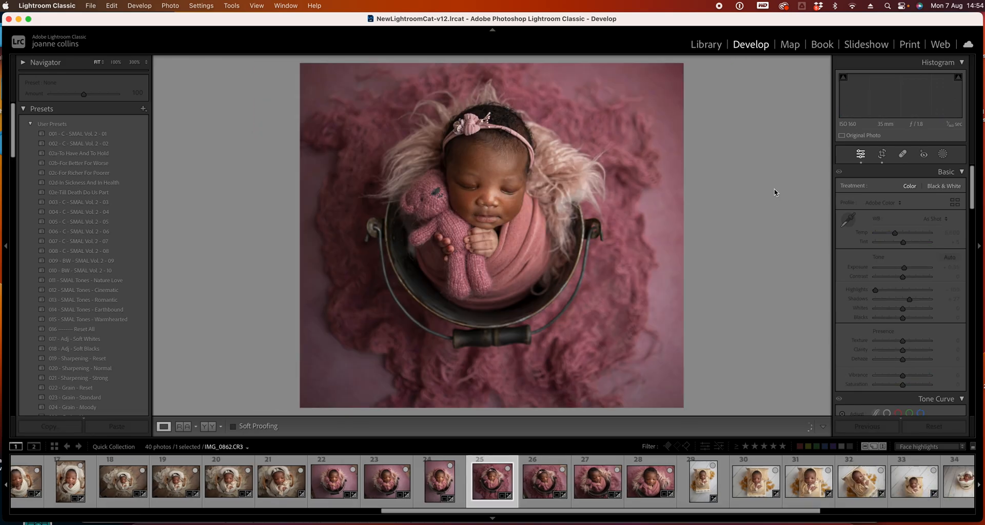
pyautogui.press('Right')
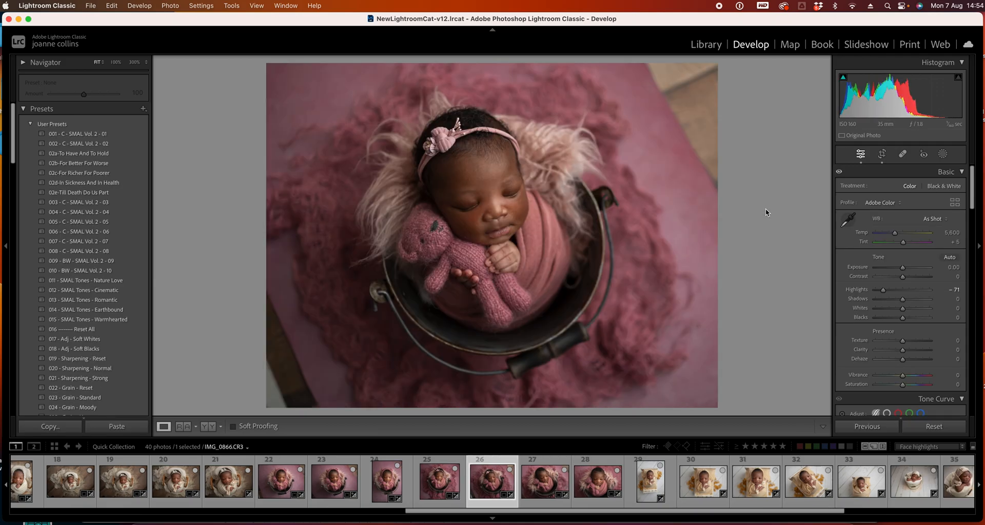
pyautogui.moveTo(905, 272); pyautogui.dragTo(904, 272)
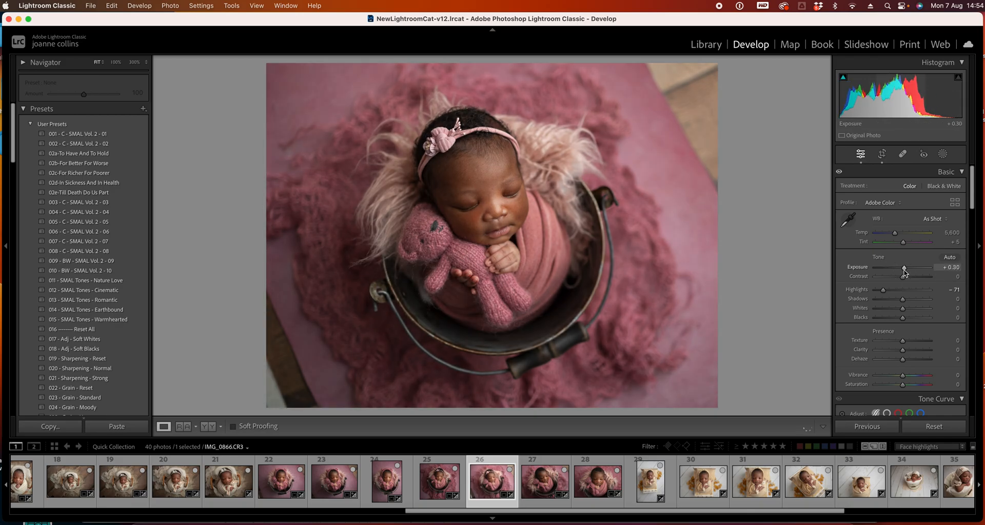
# Advance to photo 29 and crop it tighter from the lower-right corner
pyautogui.press('Right')
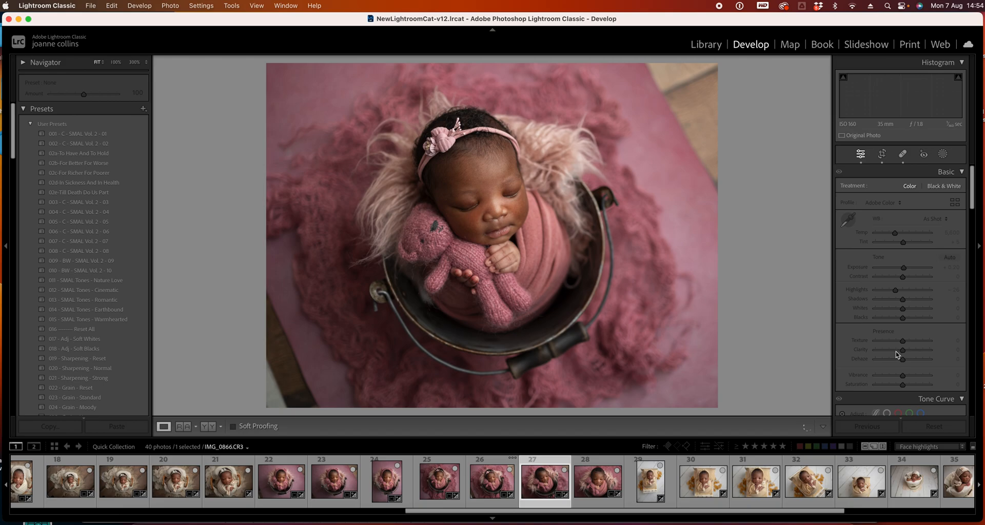
pyautogui.press('Right')
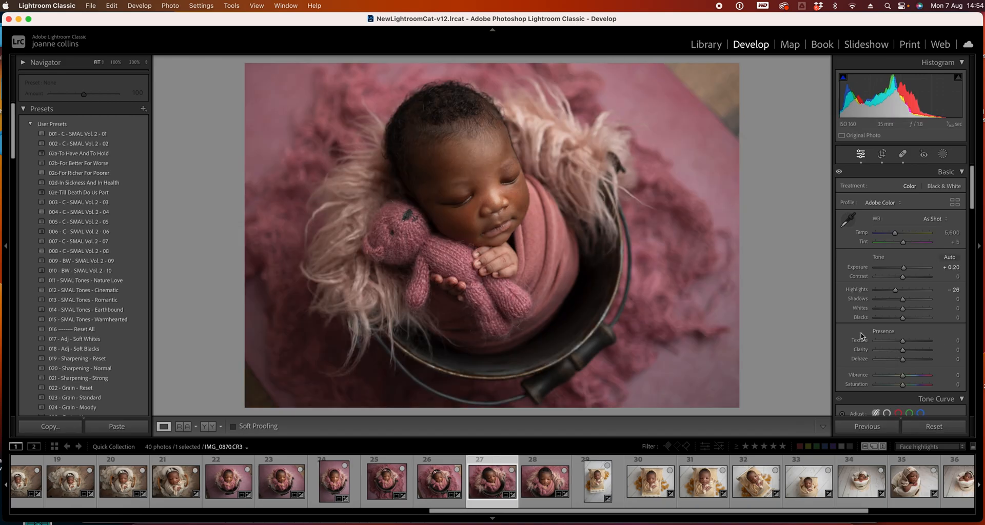
pyautogui.press('Right')
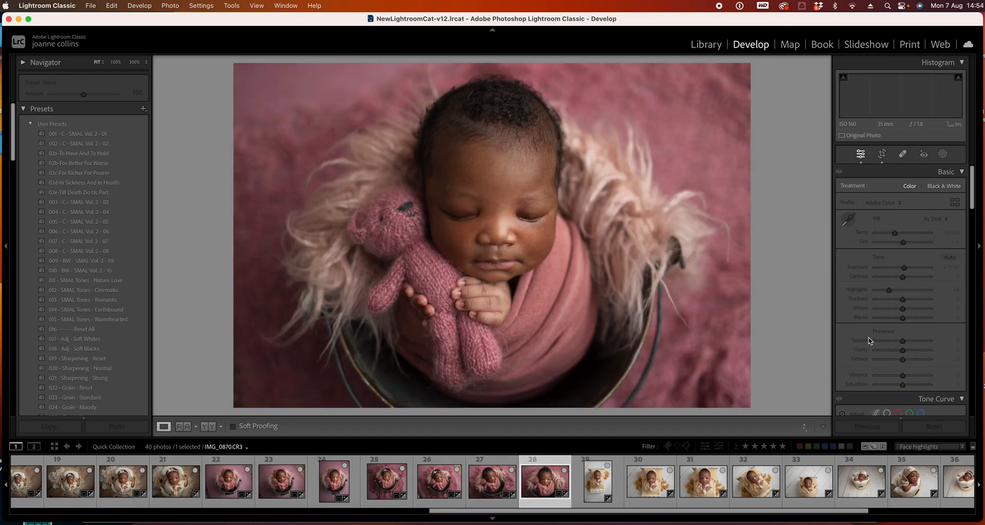
pyautogui.press('Right')
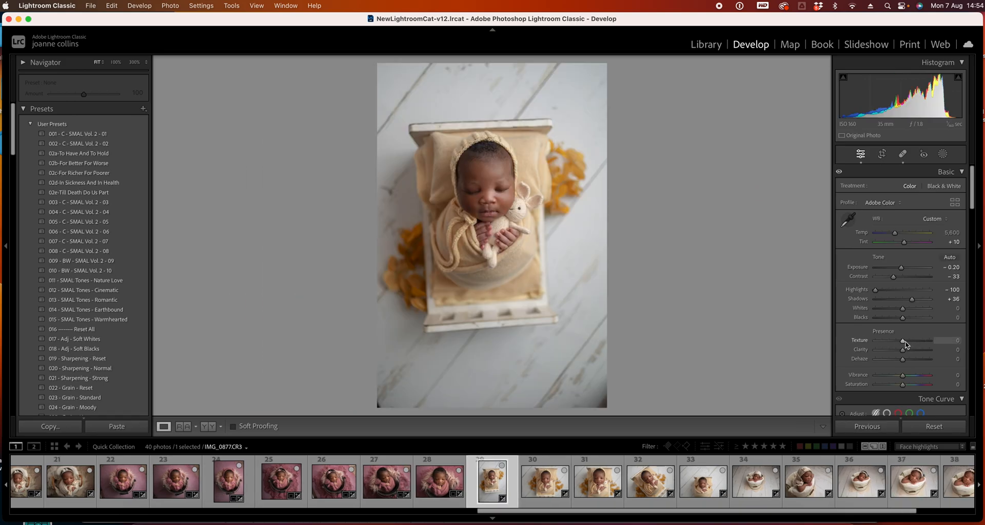
pyautogui.click(882, 155)
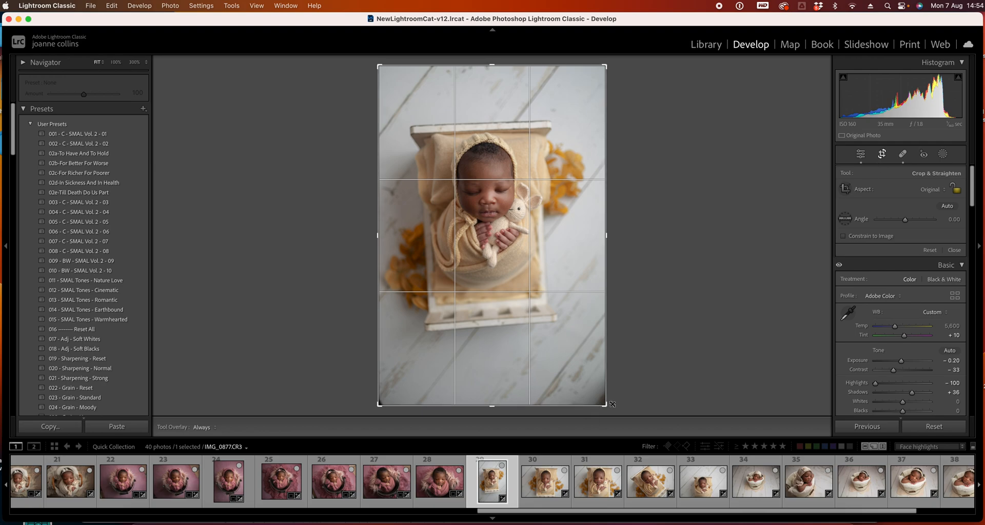
pyautogui.moveTo(609, 411); pyautogui.dragTo(592, 388)
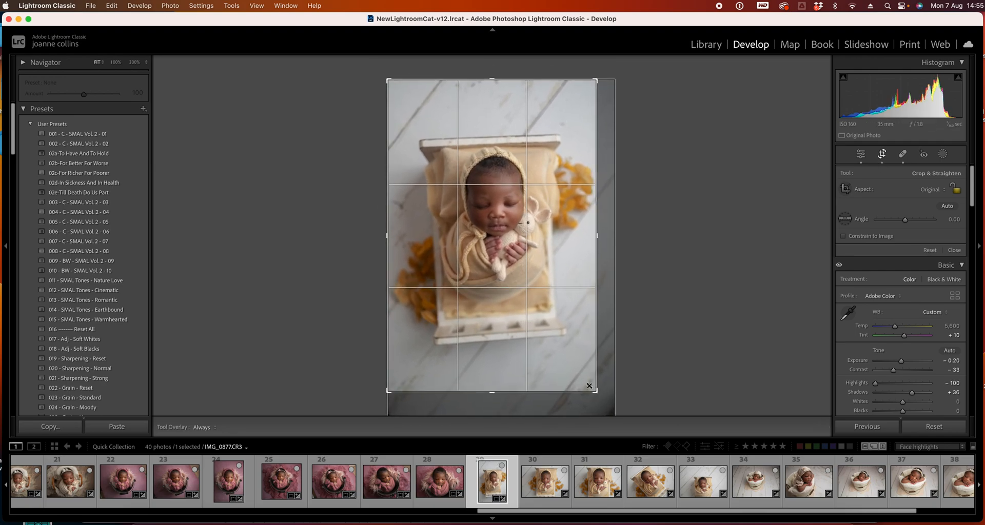
pyautogui.moveTo(565, 359); pyautogui.dragTo(563, 358)
pyautogui.press('Return')
# Select photo 30 and try out the Upright options in the Transform panel
pyautogui.moveTo(911, 298); pyautogui.dragTo(916, 303)
pyautogui.click(545, 482)
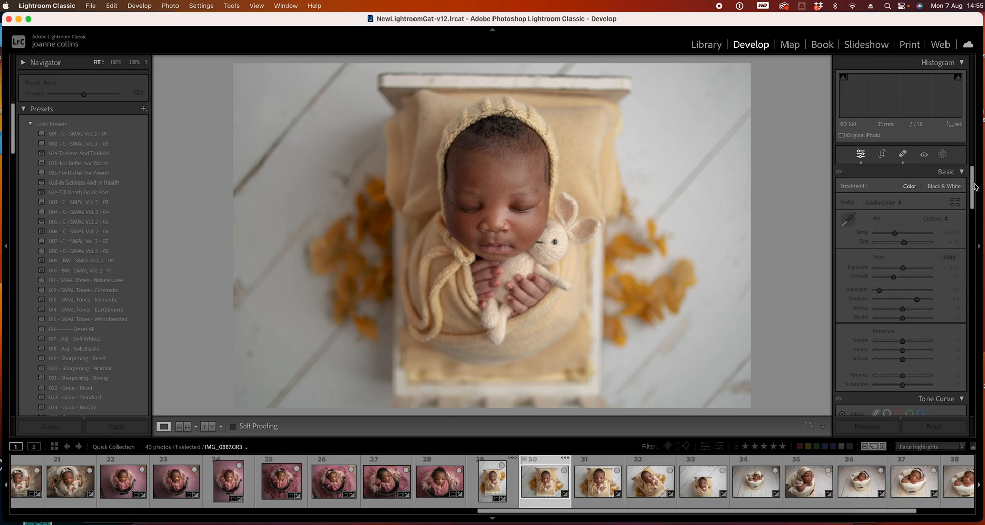
pyautogui.moveTo(974, 192); pyautogui.dragTo(973, 354)
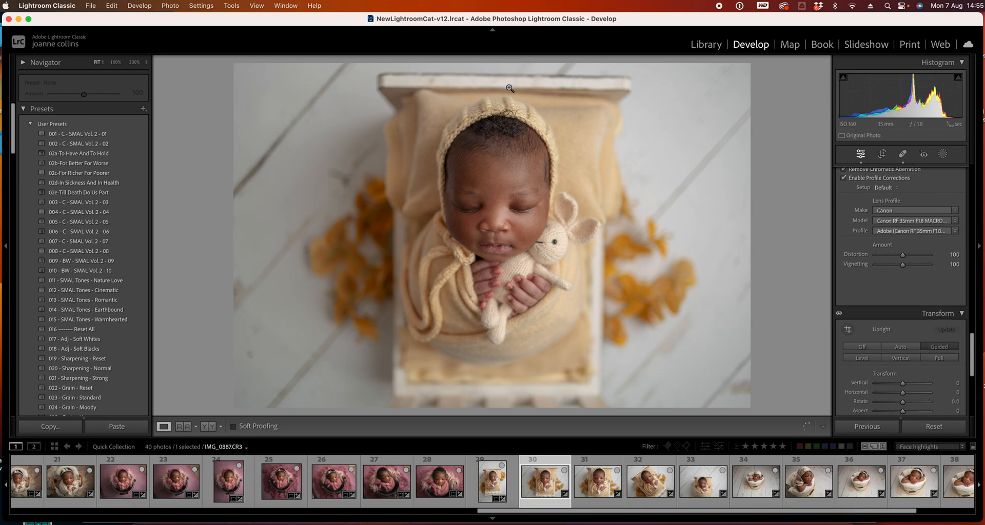
pyautogui.click(931, 348)
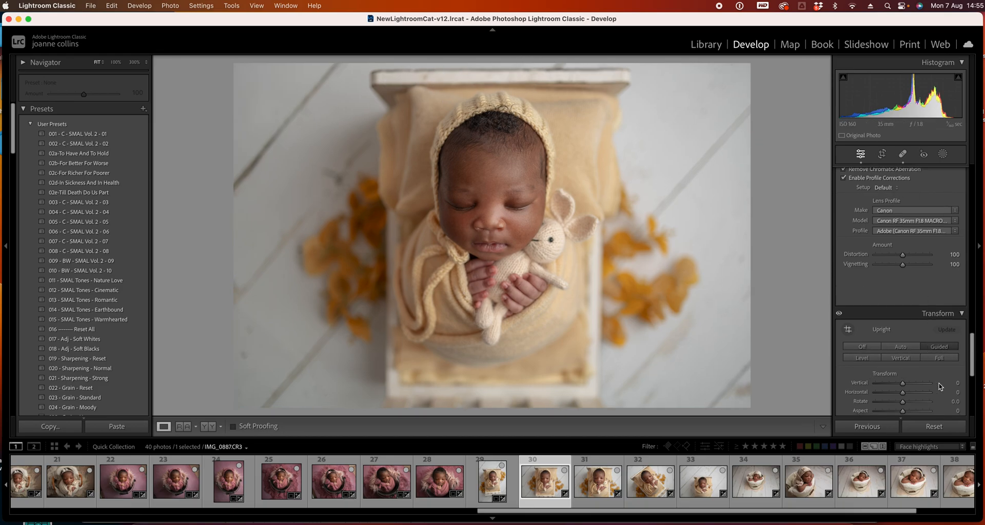
pyautogui.click(918, 357)
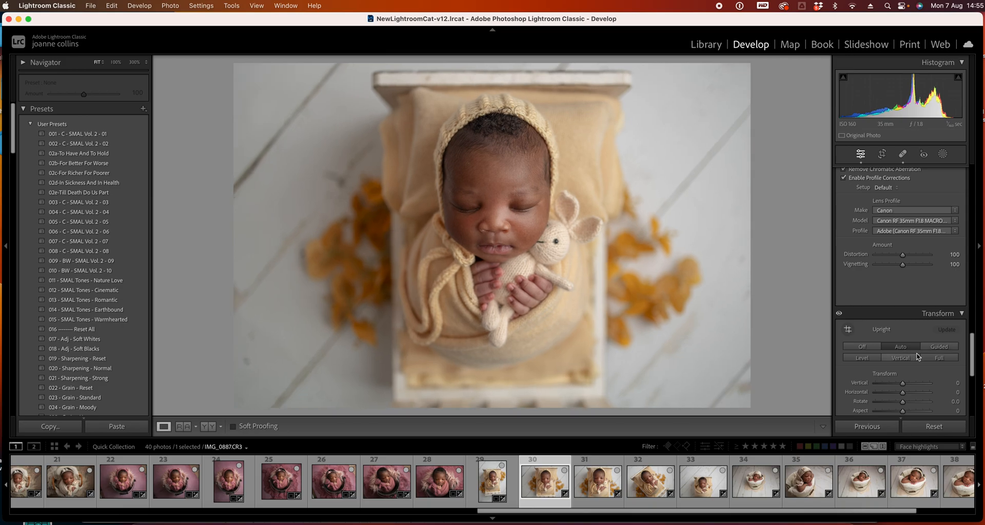
pyautogui.click(872, 349)
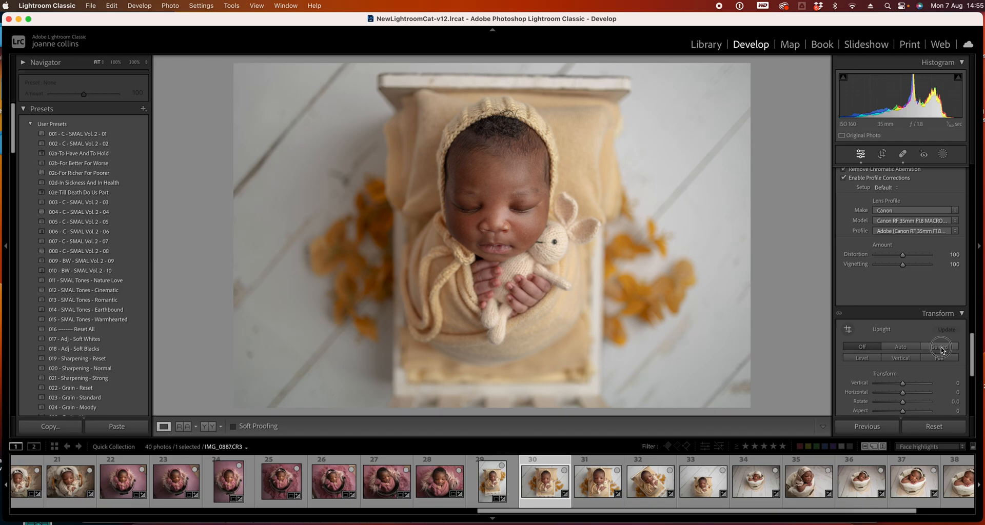
pyautogui.click(937, 358)
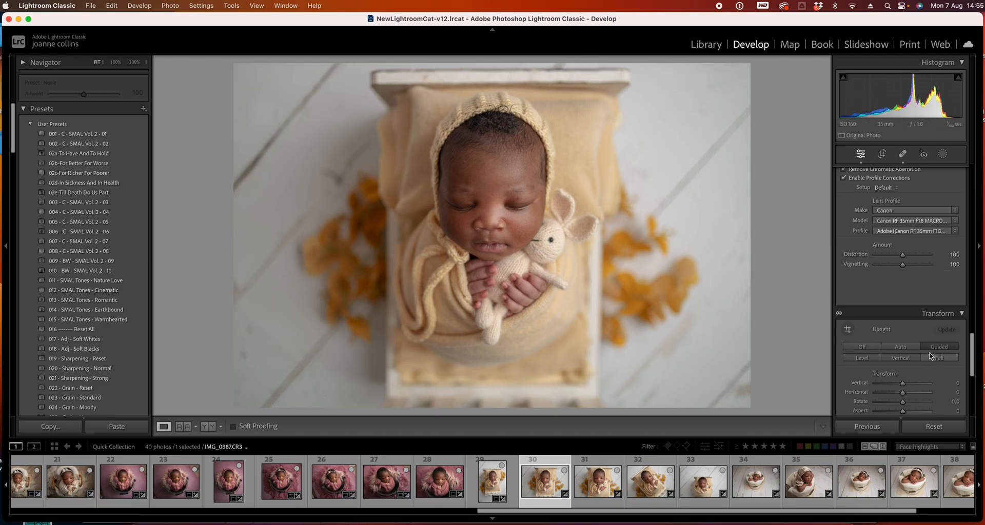
# Use the Guided Upright tool to draw guides along the top and bottom edges of photo 30's bed
pyautogui.click(847, 330)
pyautogui.moveTo(373, 71); pyautogui.dragTo(648, 71)
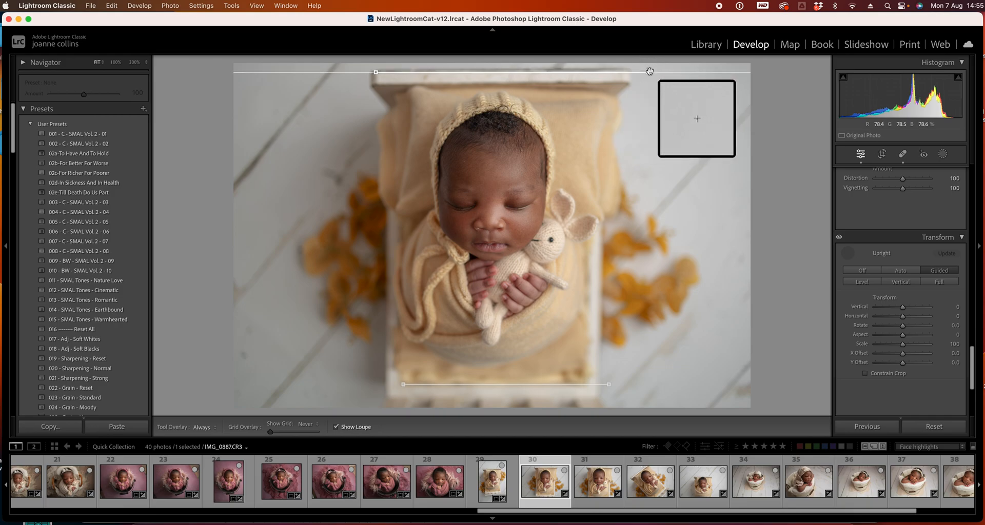
pyautogui.moveTo(608, 384)
pyautogui.mouseDown()
pyautogui.moveTo(623, 386)
pyautogui.moveTo(612, 388)
pyautogui.mouseUp()
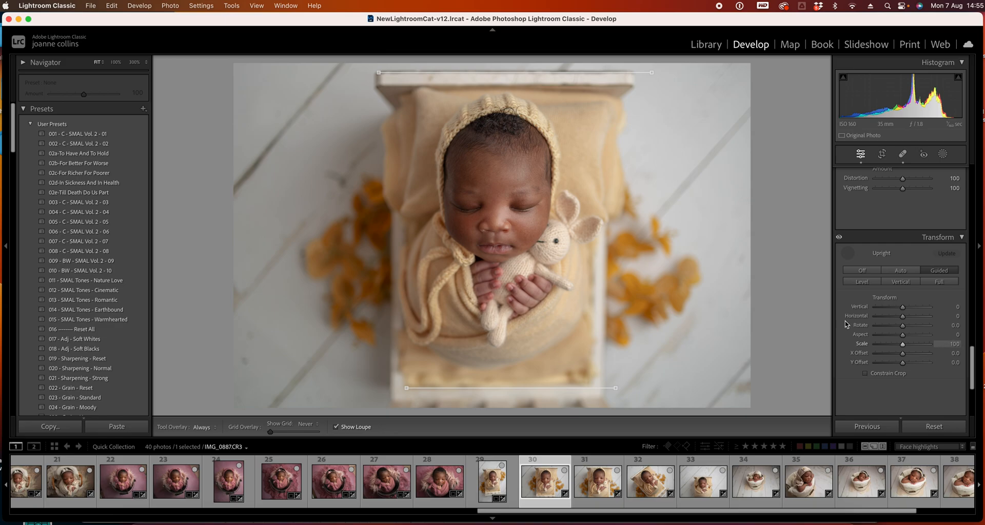
# Exit the Guided Upright tool and undo its correction on photo 30
pyautogui.click(847, 253)
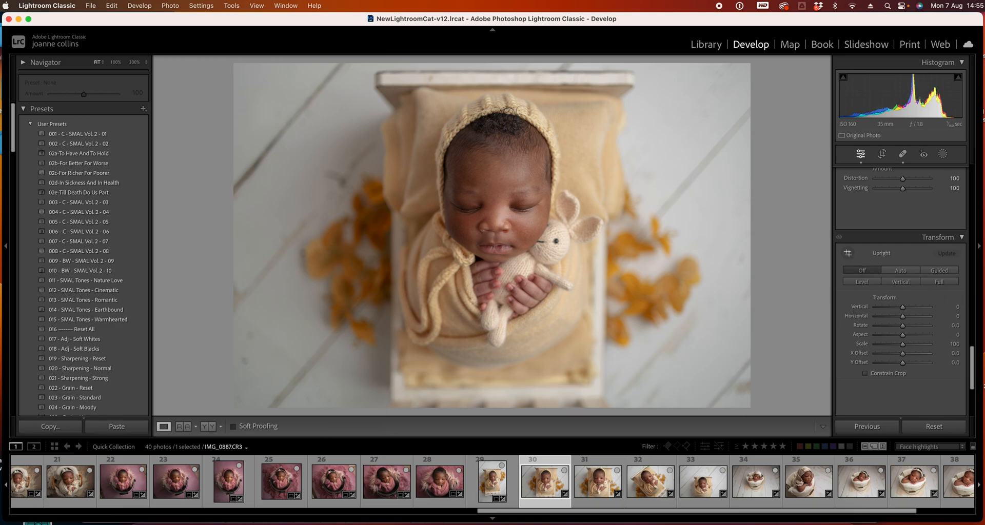
pyautogui.press('super+z')
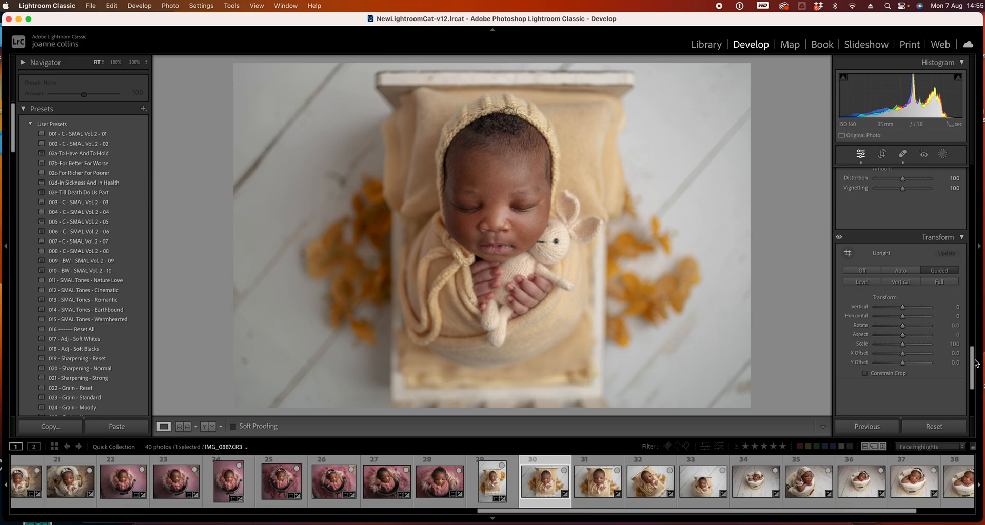
# Select photo 31 and crop it tighter by pulling in the lower-left corner
pyautogui.moveTo(970, 363); pyautogui.dragTo(970, 297)
pyautogui.click(591, 483)
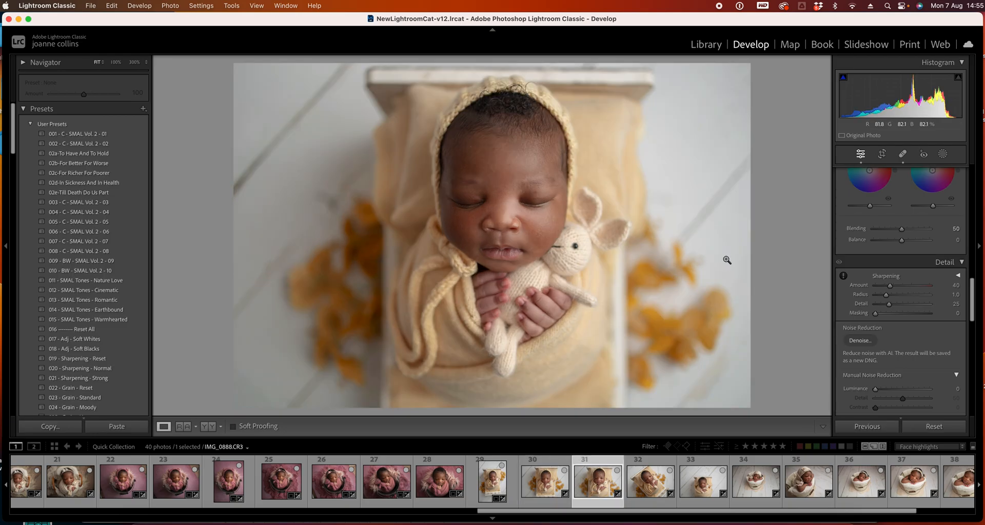
pyautogui.press('r')
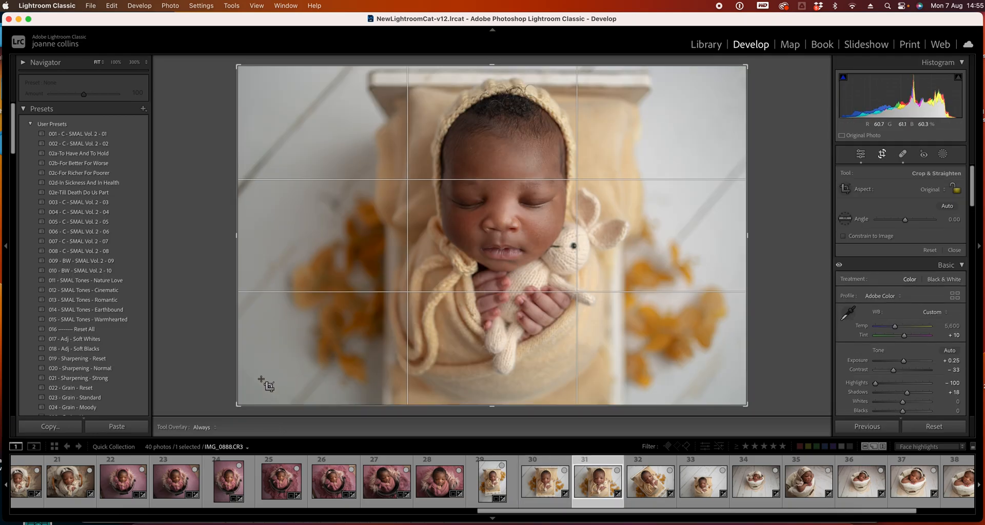
pyautogui.moveTo(242, 406); pyautogui.dragTo(263, 388)
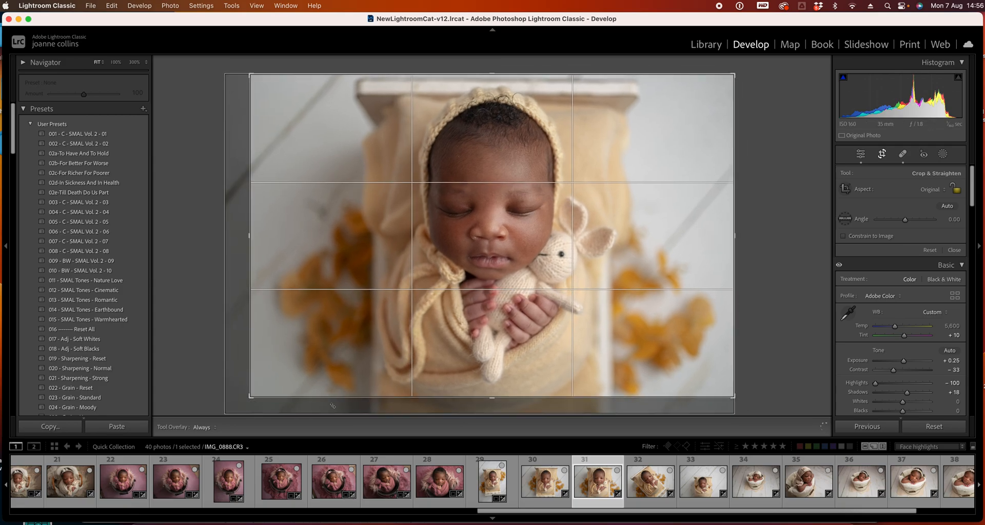
pyautogui.press('Return')
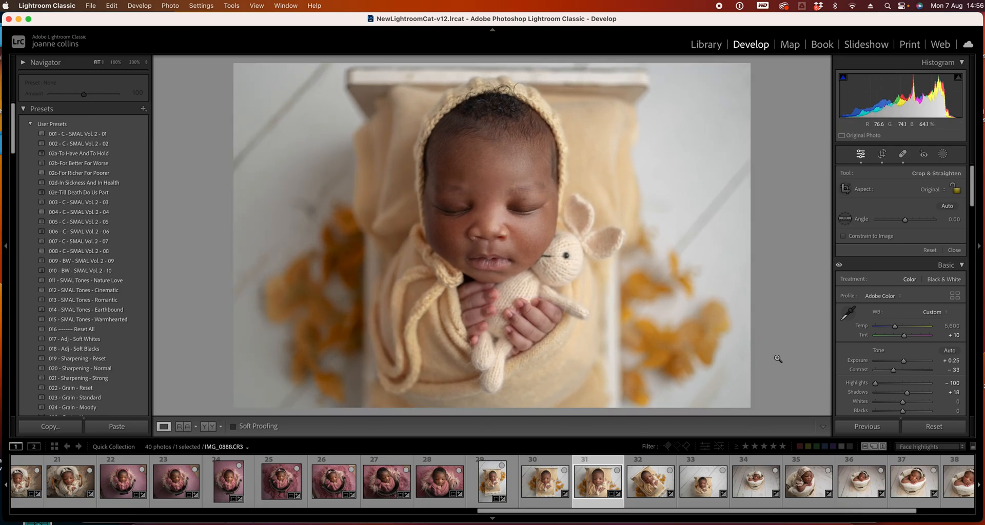
# Advance to photo 33 and crop it tighter from the lower-right and upper-left corners
pyautogui.press('Right')
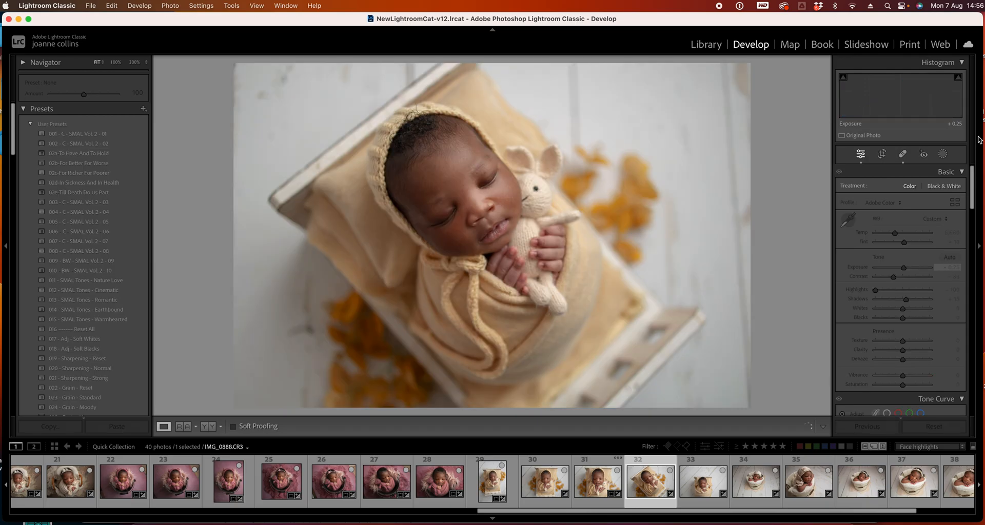
pyautogui.press('Right')
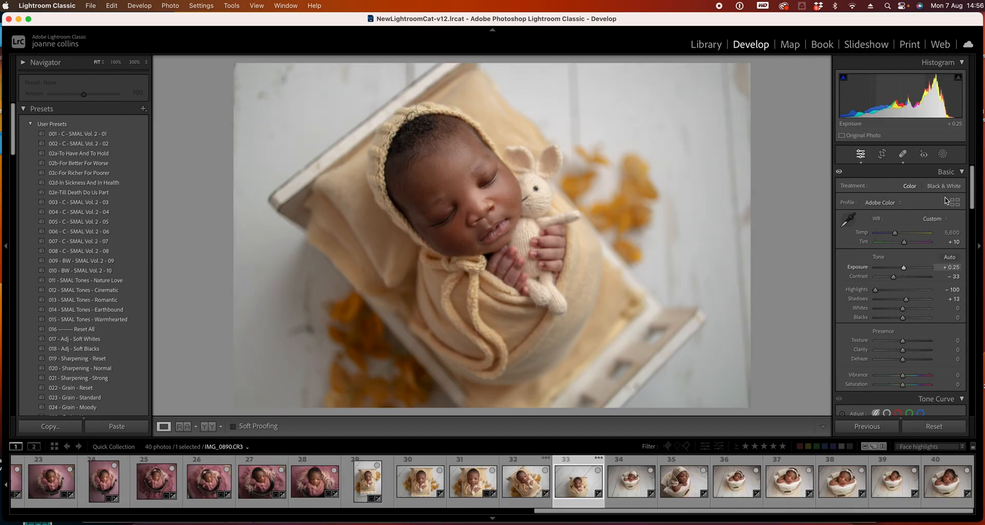
pyautogui.press('Right')
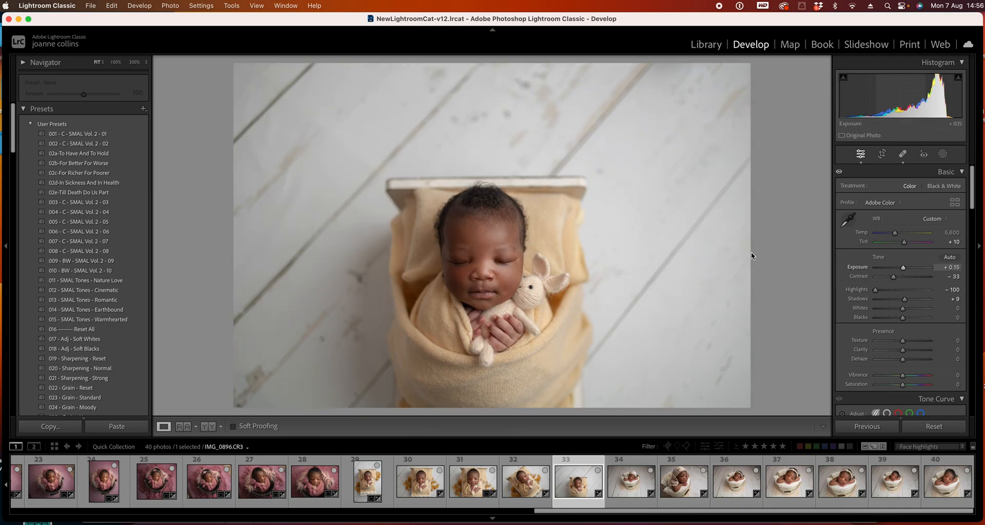
pyautogui.press('r')
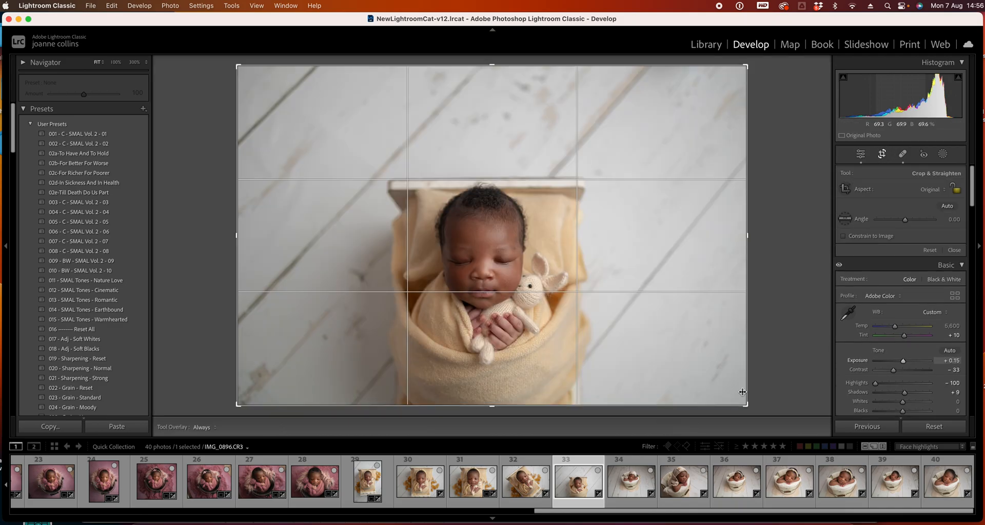
pyautogui.moveTo(747, 406); pyautogui.dragTo(701, 374)
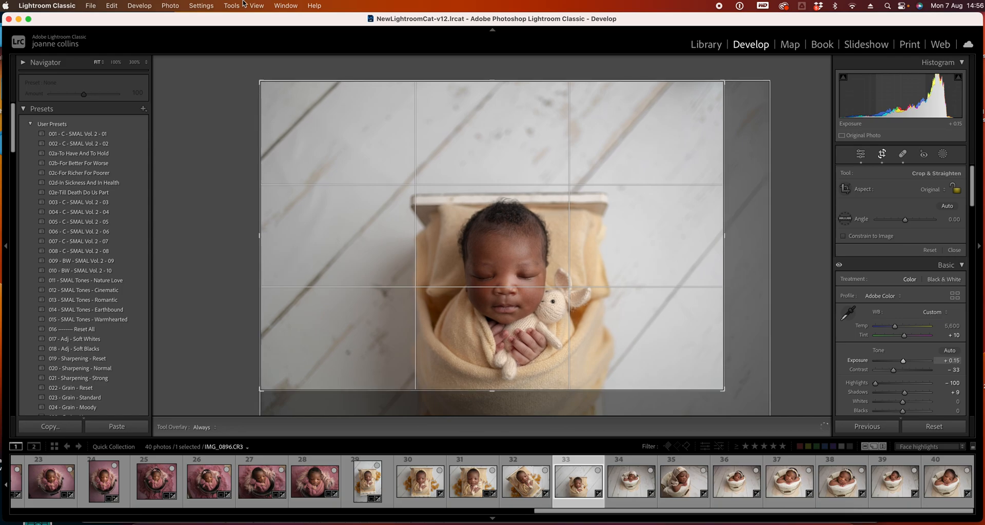
pyautogui.moveTo(261, 81); pyautogui.dragTo(275, 90)
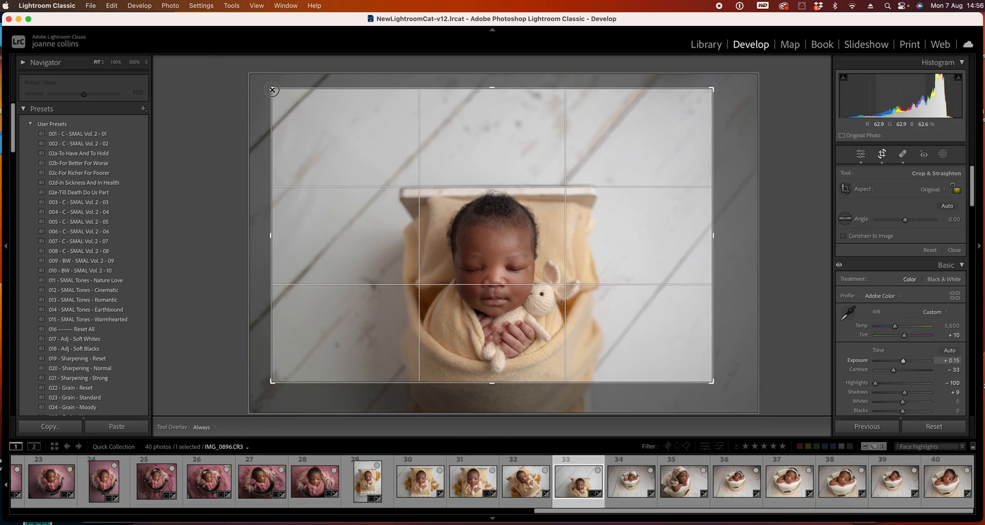
pyautogui.moveTo(501, 259); pyautogui.dragTo(498, 259)
pyautogui.press('Return')
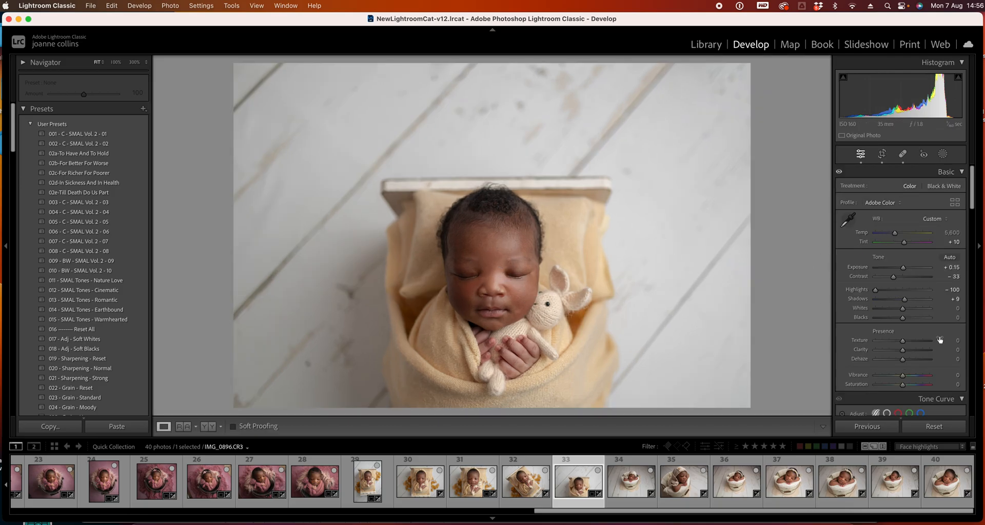
# Advance to photo 34 and crop it tighter from the lower-left corner
pyautogui.press('Right')
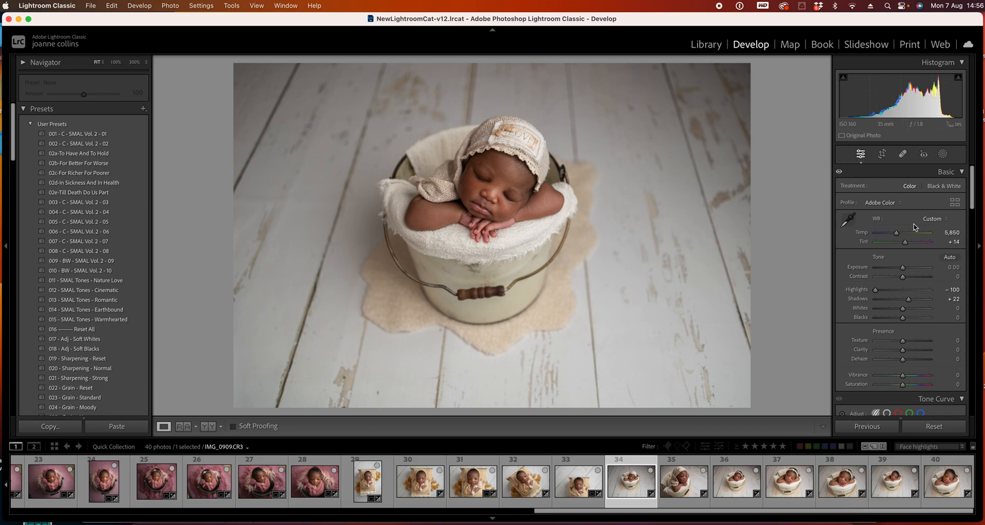
pyautogui.click(879, 154)
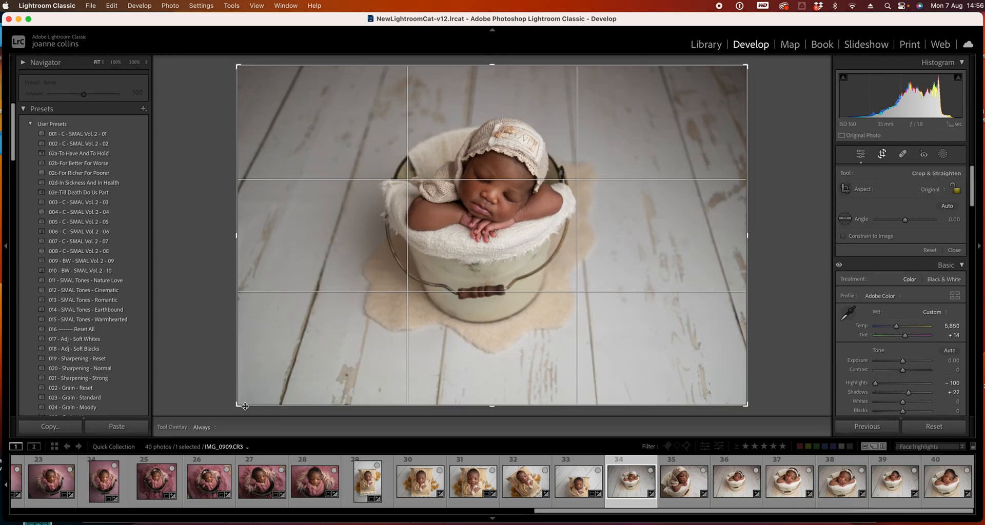
pyautogui.moveTo(238, 404); pyautogui.dragTo(249, 394)
pyautogui.doubleClick(591, 307)
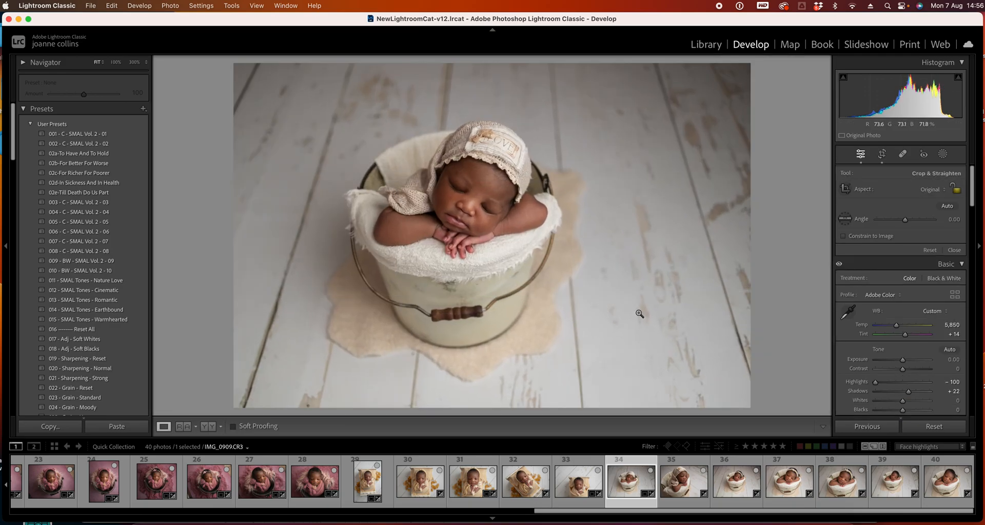
# Return to photo 34 and rotate its crop to an angle of about 0.93 to straighten it
pyautogui.press('Right')
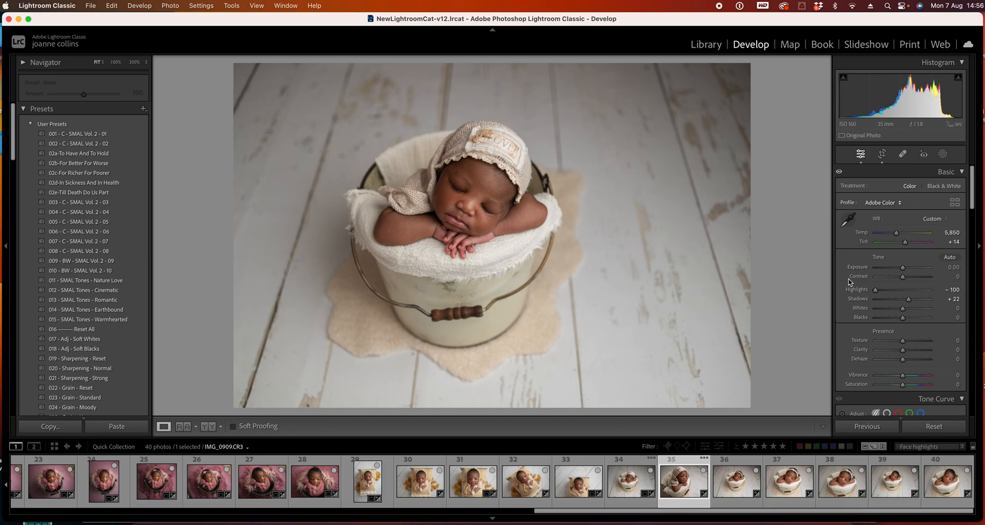
pyautogui.press('Left')
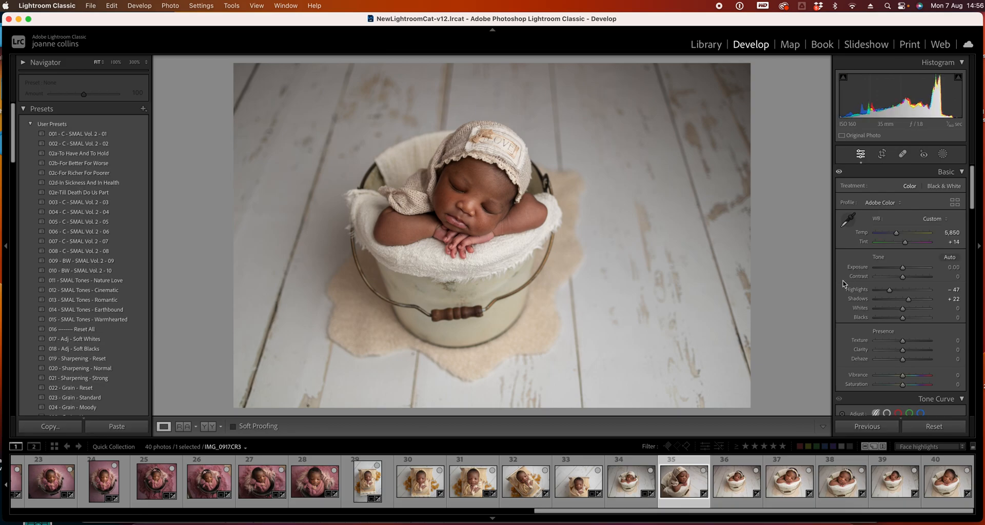
pyautogui.click(882, 154)
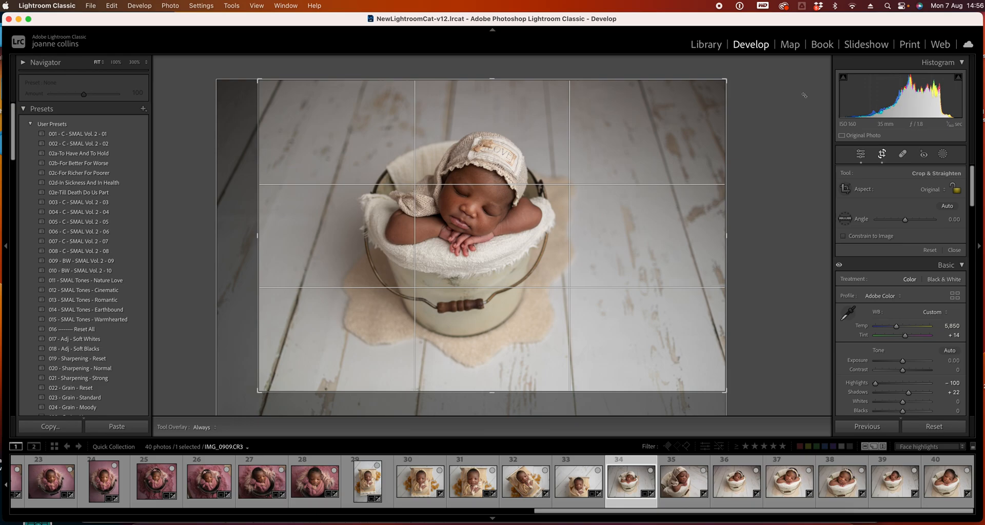
pyautogui.moveTo(804, 95); pyautogui.dragTo(797, 88)
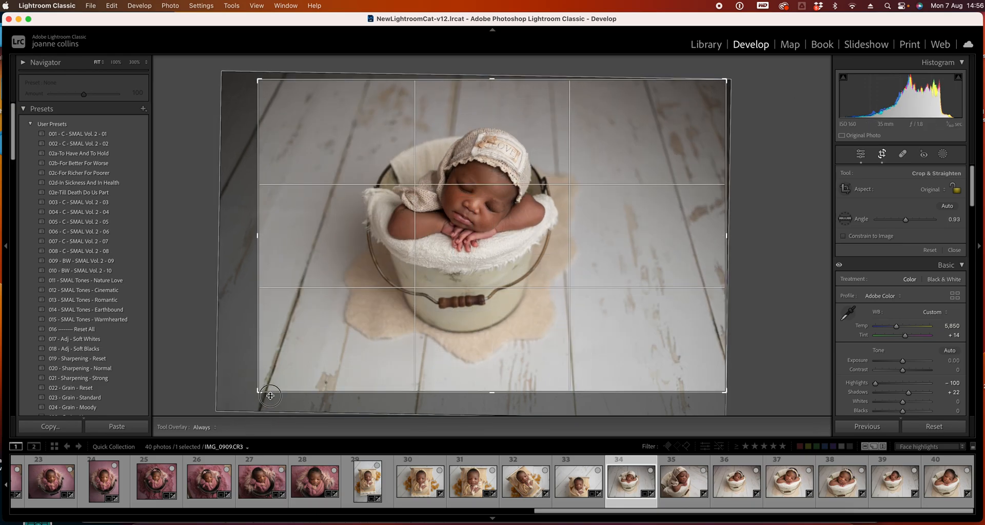
pyautogui.press('Return')
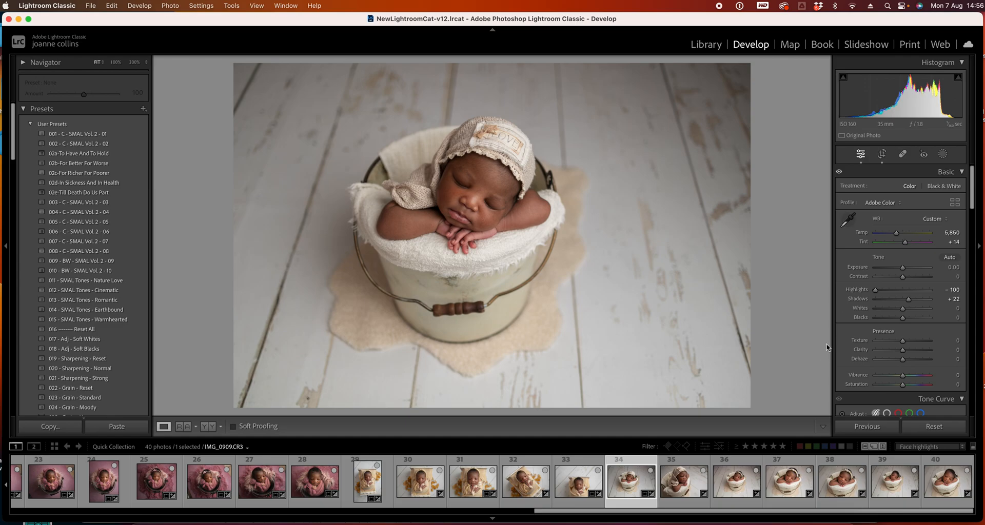
# Tighten photo 34's crop from the upper-left corner and reposition the image inside the frame
pyautogui.click(881, 155)
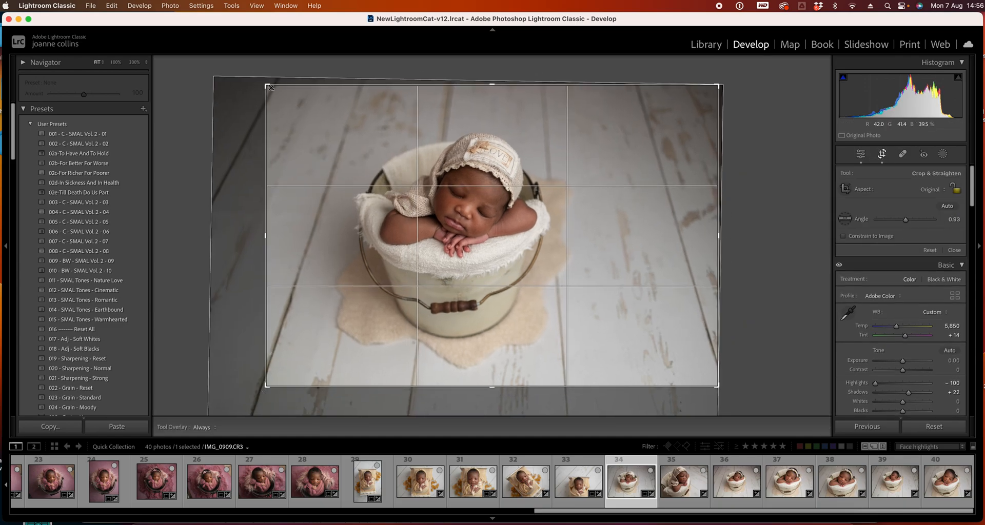
pyautogui.moveTo(267, 85); pyautogui.dragTo(271, 89)
pyautogui.moveTo(441, 220)
pyautogui.mouseDown()
pyautogui.moveTo(440, 200)
pyautogui.moveTo(437, 209)
pyautogui.mouseUp()
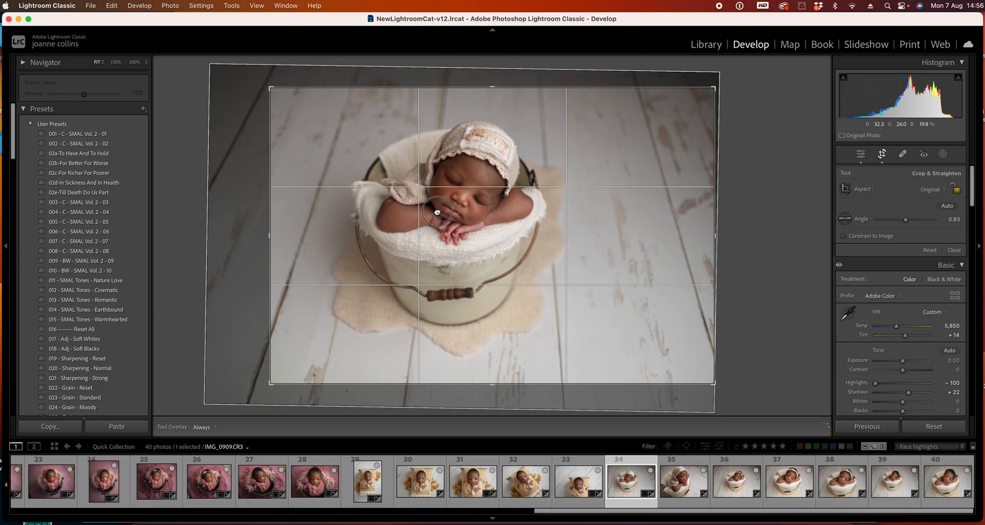
pyautogui.click(881, 154)
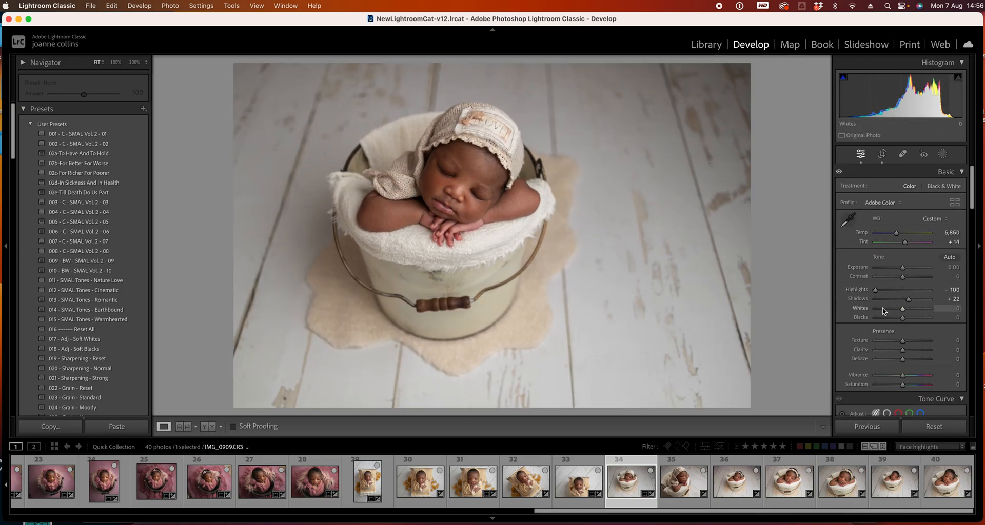
# Advance to photo 36 and crop it tighter from the upper-left corner
pyautogui.press('Right')
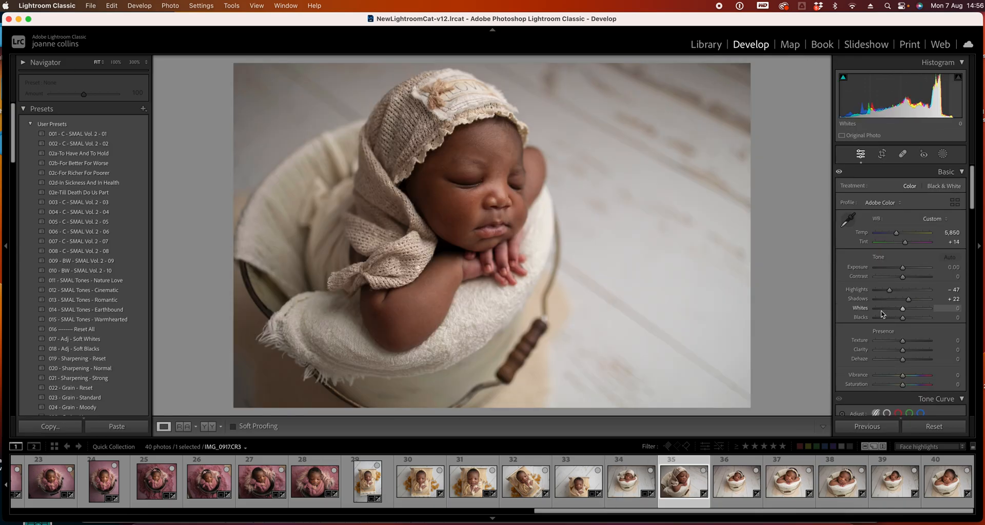
pyautogui.press('Right')
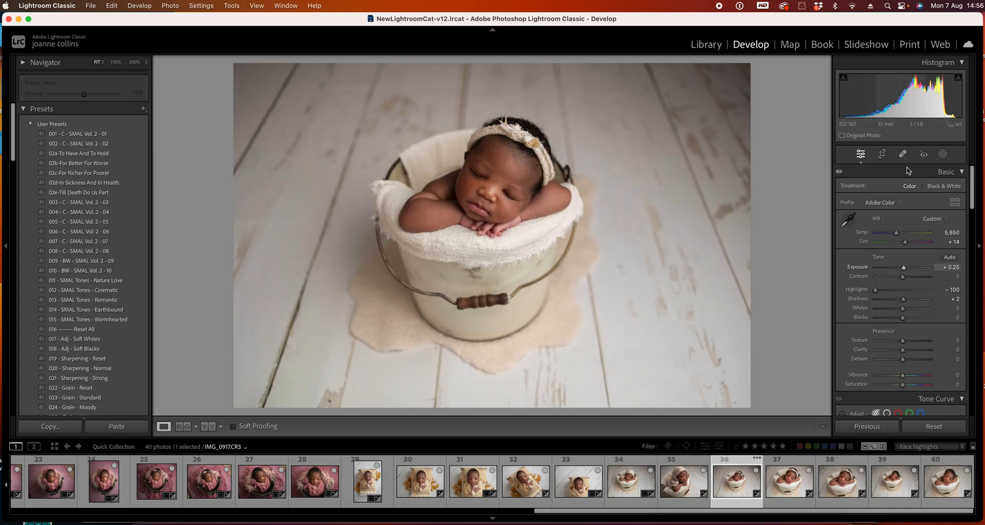
pyautogui.click(881, 154)
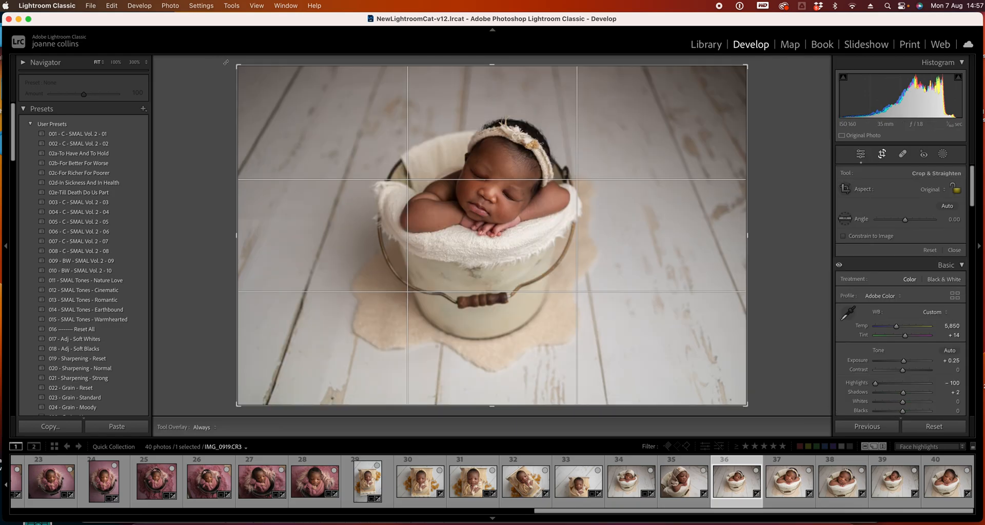
pyautogui.moveTo(238, 67); pyautogui.dragTo(243, 70)
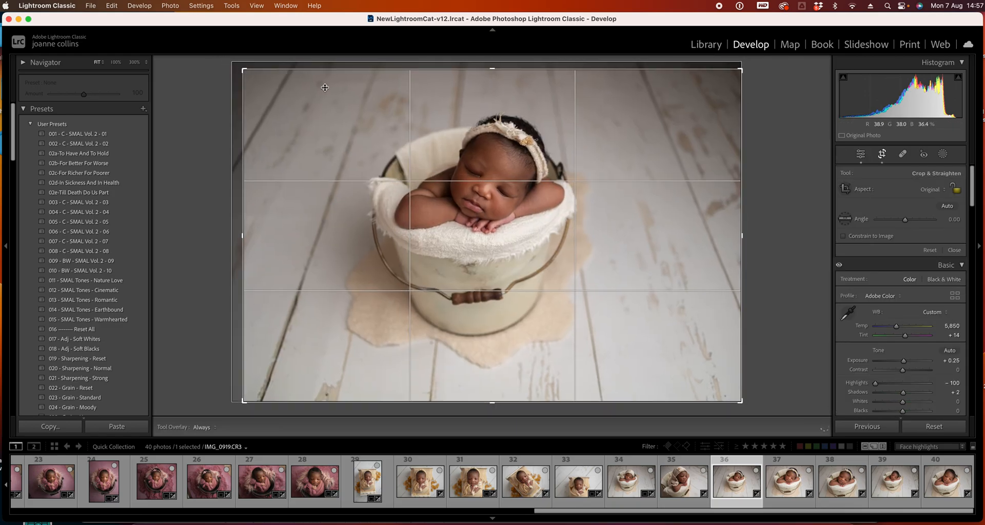
pyautogui.doubleClick(524, 193)
# Set Whites to -26 on photo 37 and to -5 on photo 36
pyautogui.press('Right')
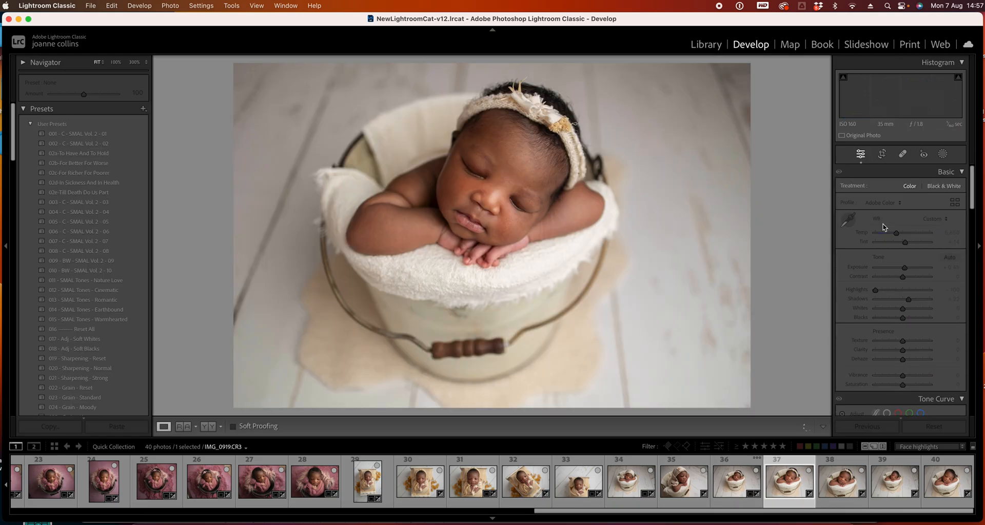
pyautogui.moveTo(902, 309); pyautogui.dragTo(896, 309)
pyautogui.press('Left')
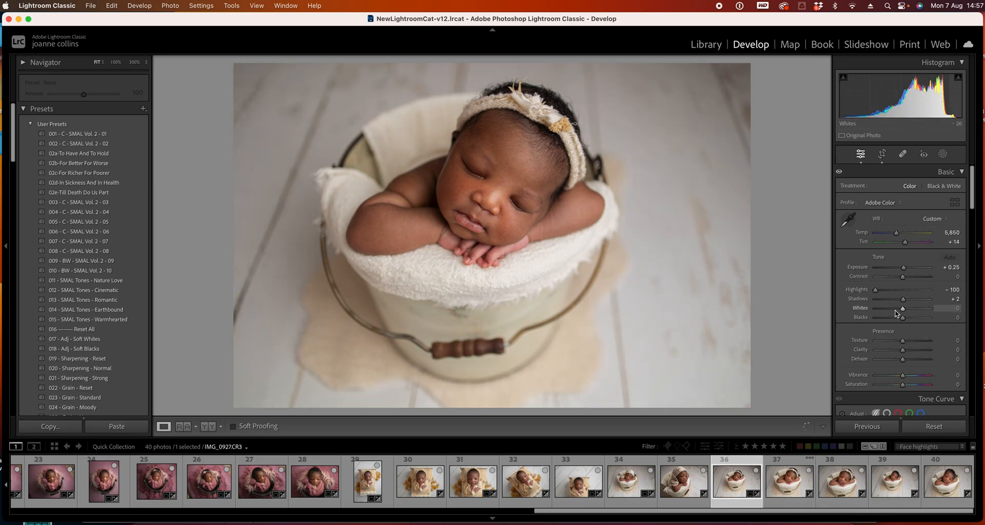
pyautogui.moveTo(902, 313); pyautogui.dragTo(902, 313)
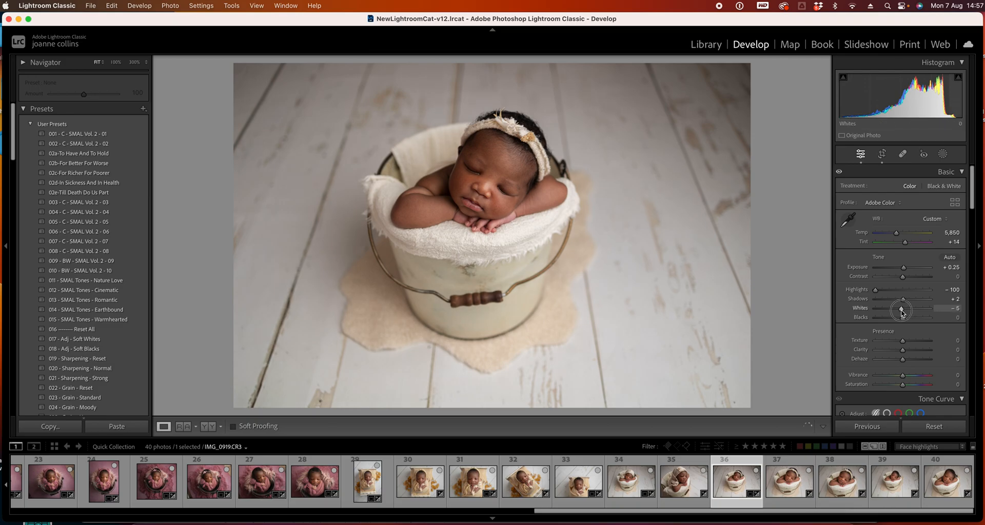
# Step through photos 37 to 40 to compare their edits and scroll the filmstrip back to the first photos
pyautogui.press('Right')
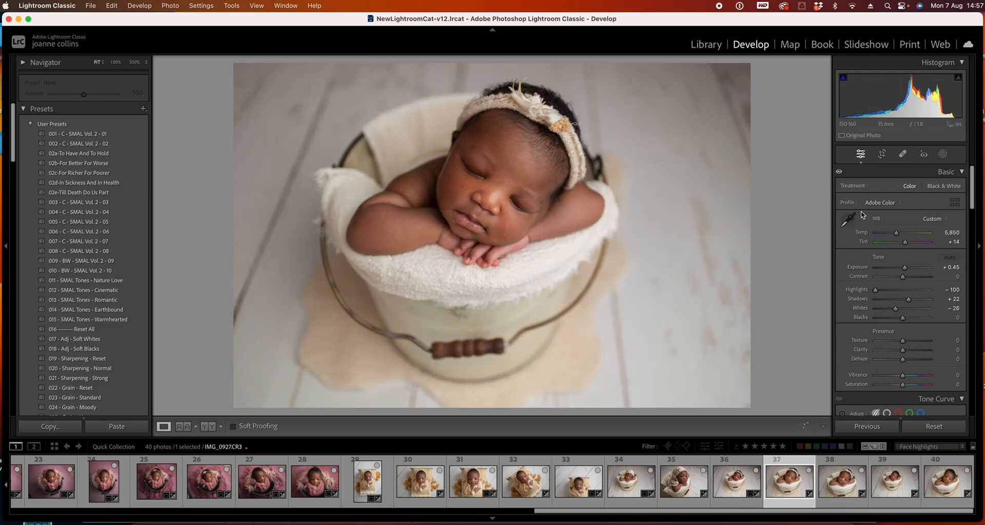
pyautogui.press('Right')
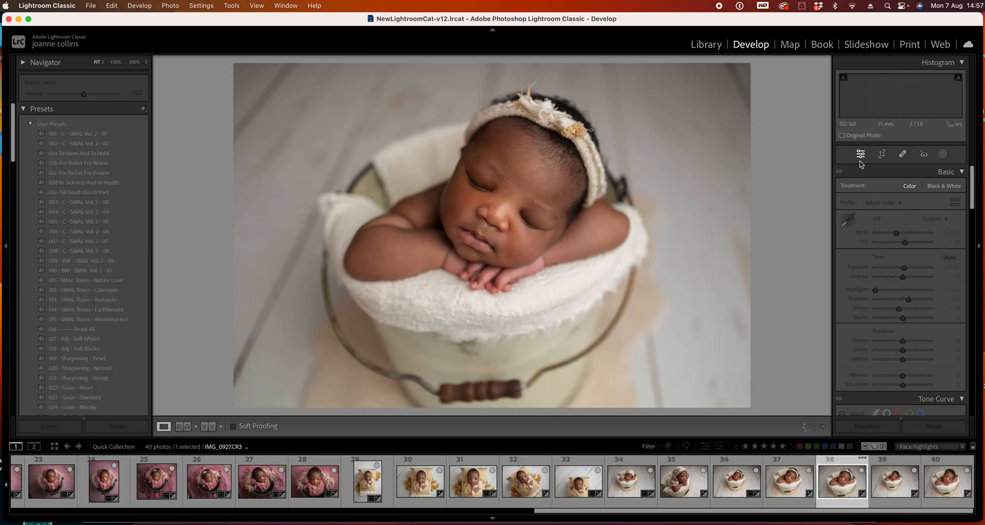
pyautogui.press('Right')
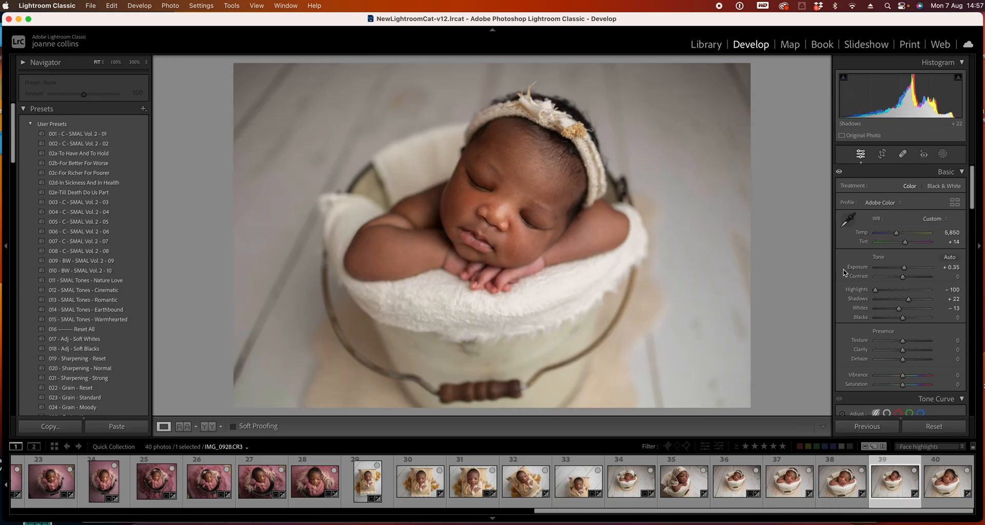
pyautogui.press('Right')
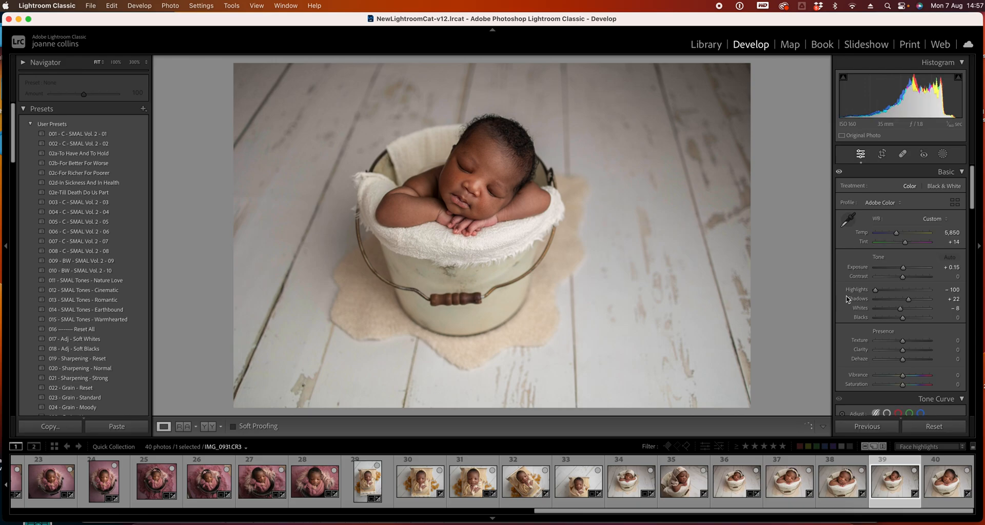
pyautogui.press('Left')
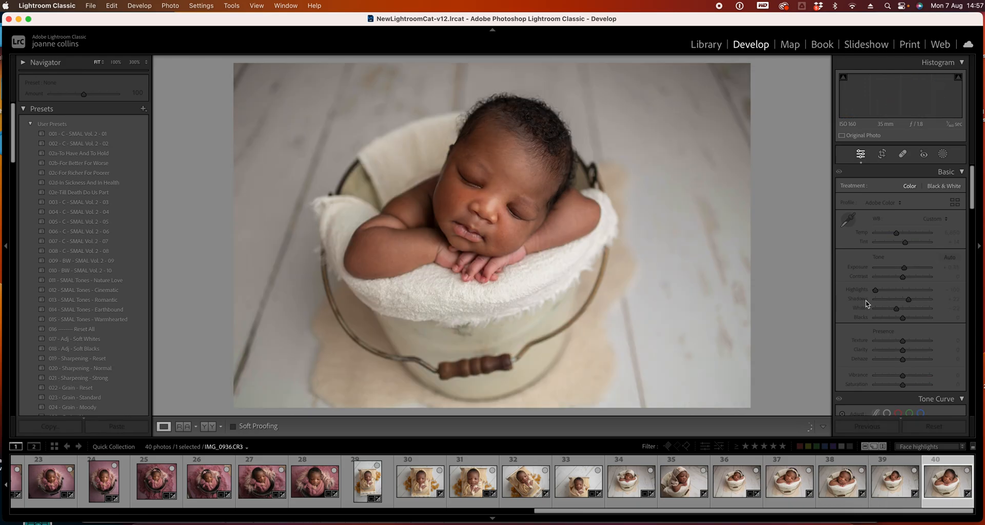
pyautogui.press('Right')
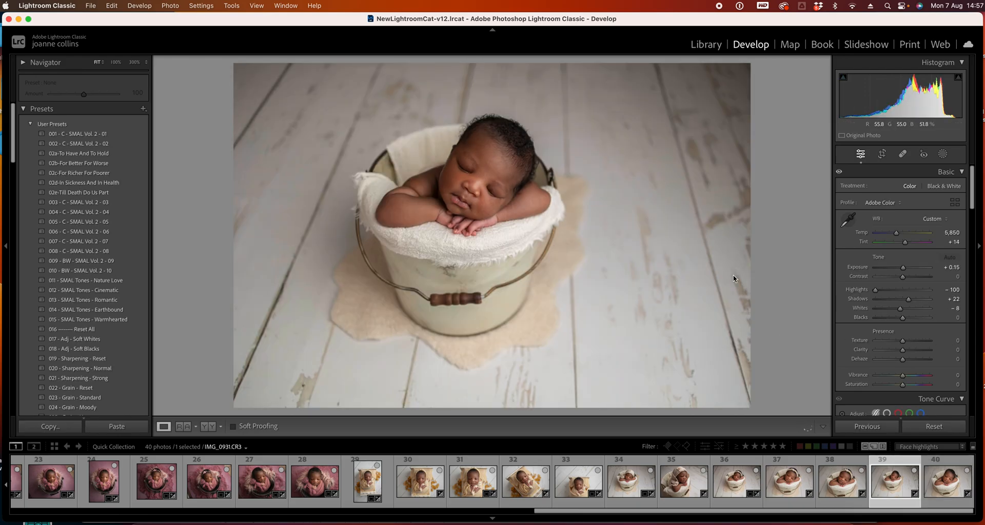
pyautogui.press('Left')
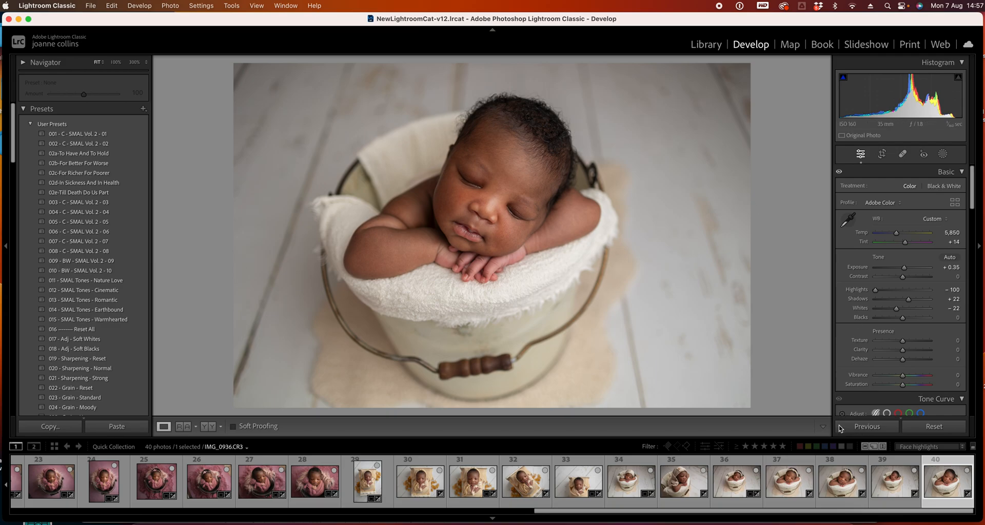
pyautogui.moveTo(611, 513); pyautogui.dragTo(1, 477)
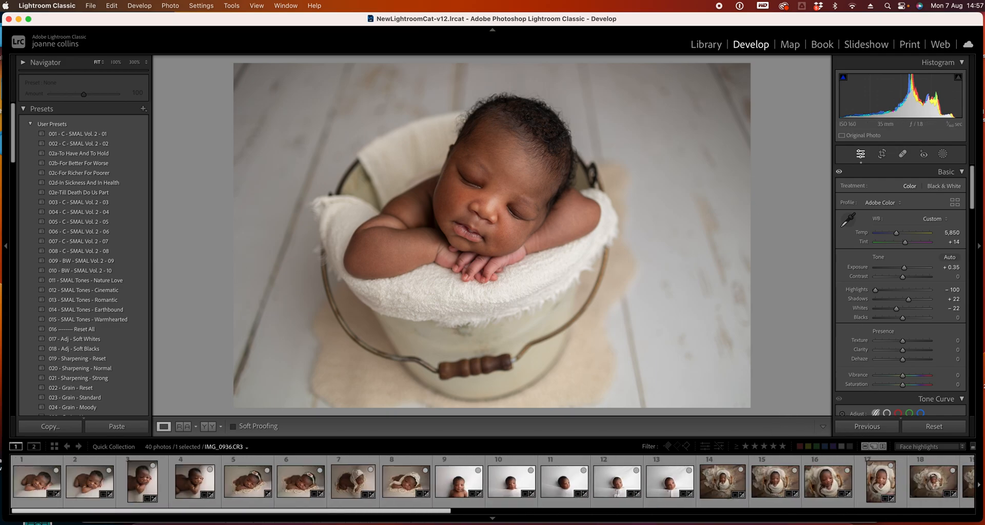